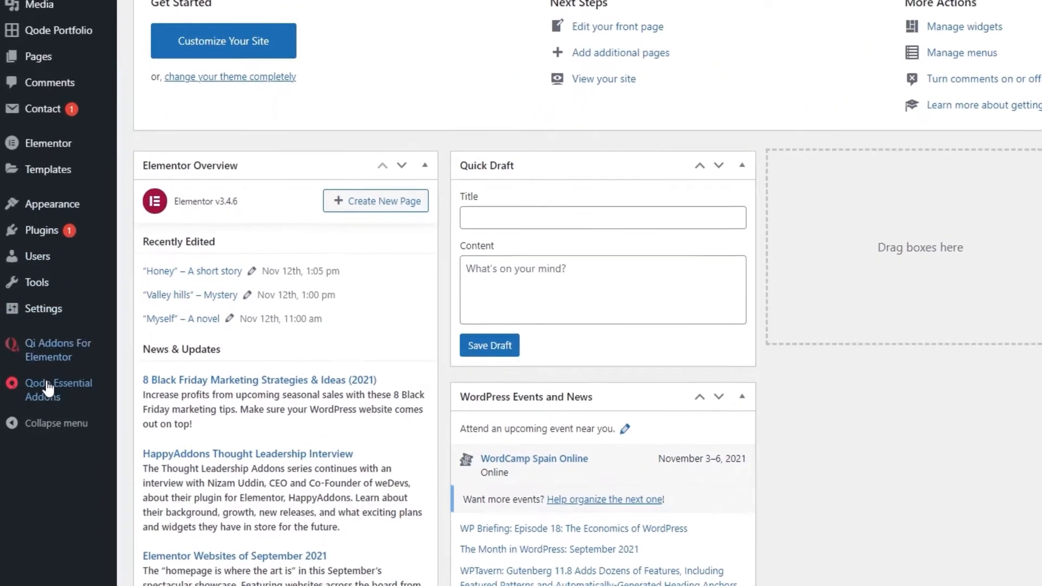
Open the Qode Essential Addons options, view the global sidebar options and go to the global blog options.
mouse_move(36, 442)
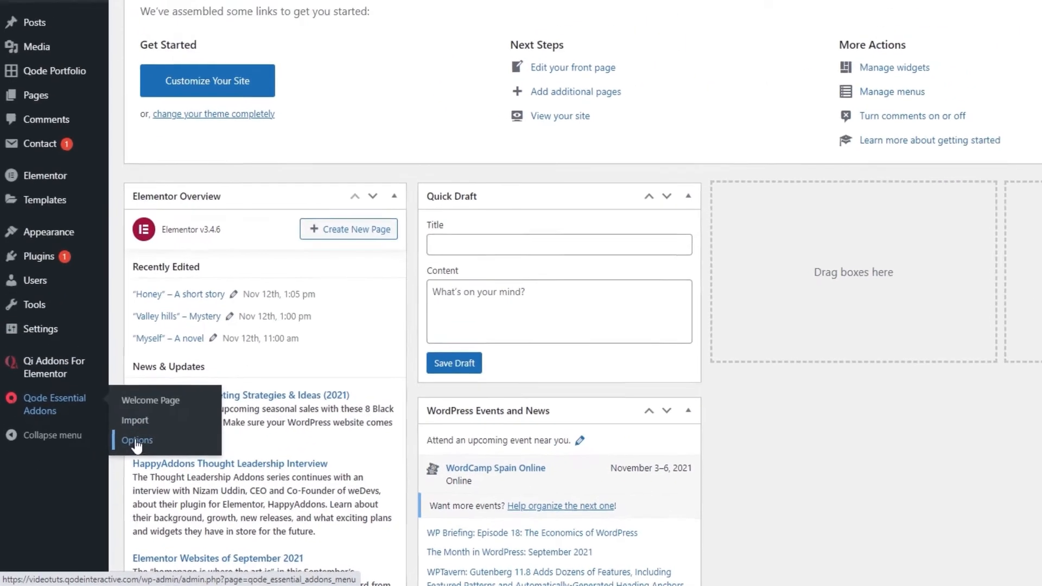
left_click(152, 422)
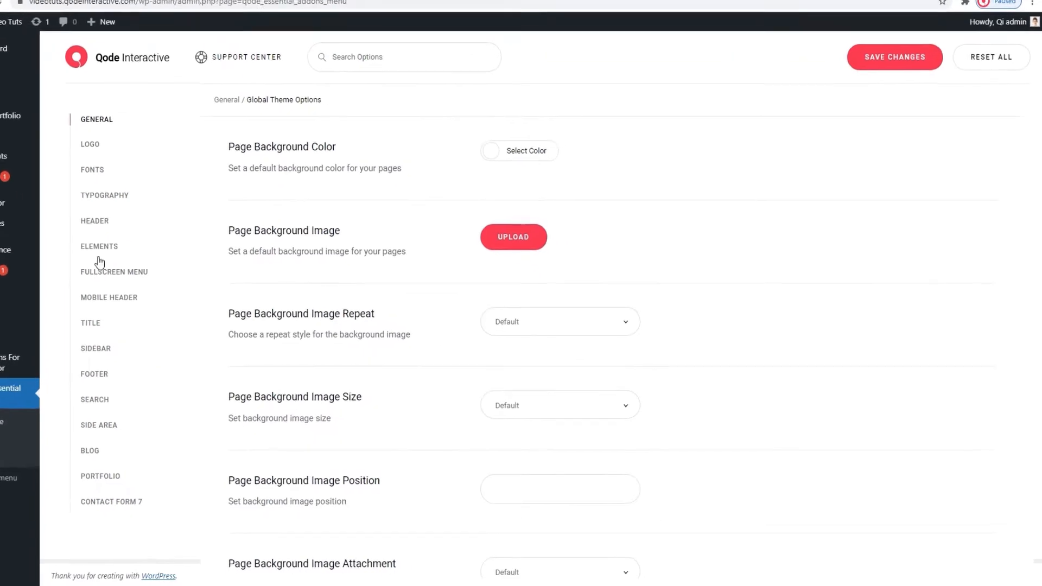
left_click(46, 336)
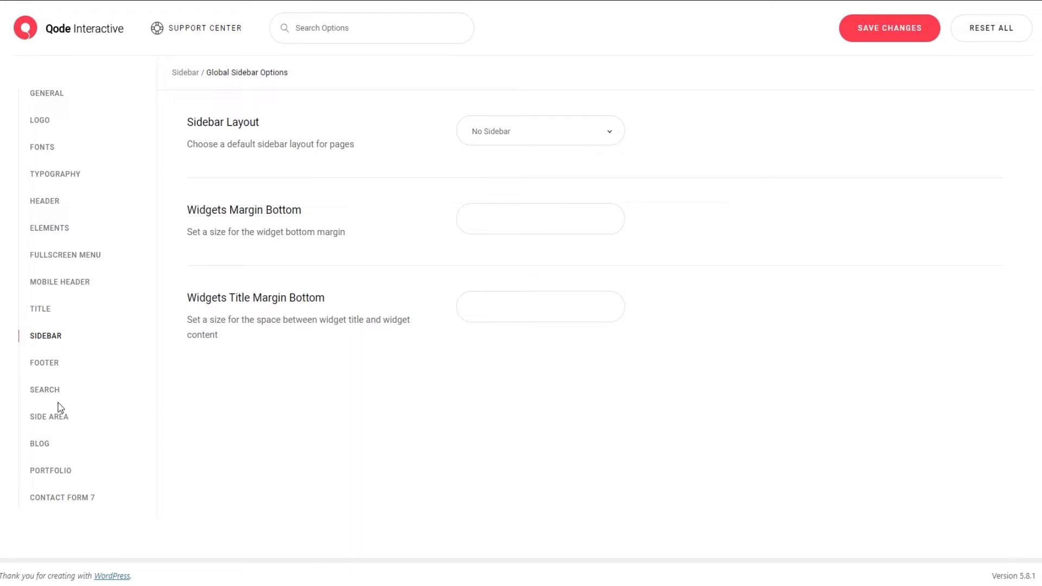
left_click(46, 446)
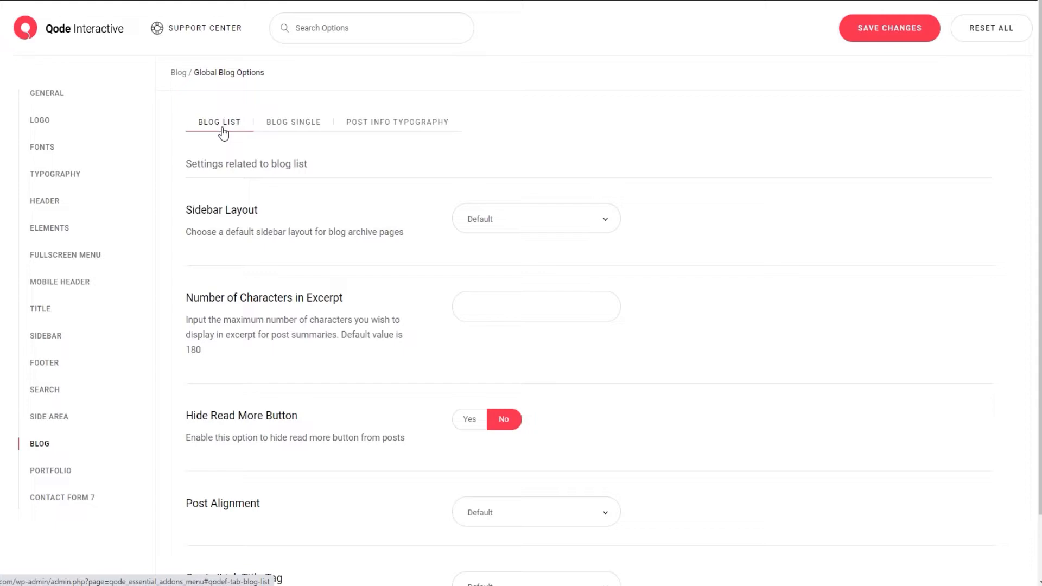
Open the Reading settings in a new browser tab, set the static homepage to Blog and save the changes.
mouse_move(46, 346)
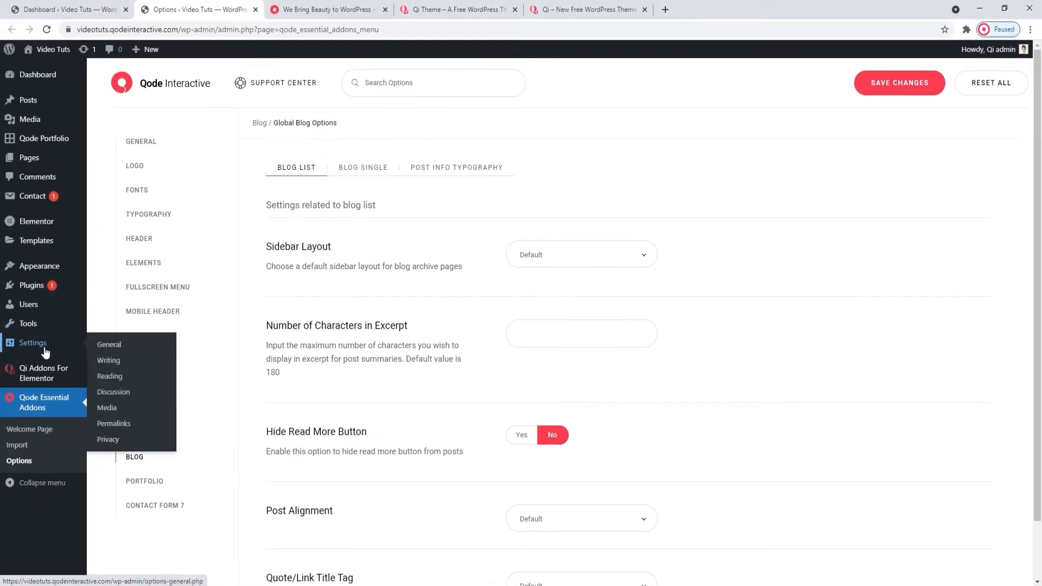
middle_click(108, 376)
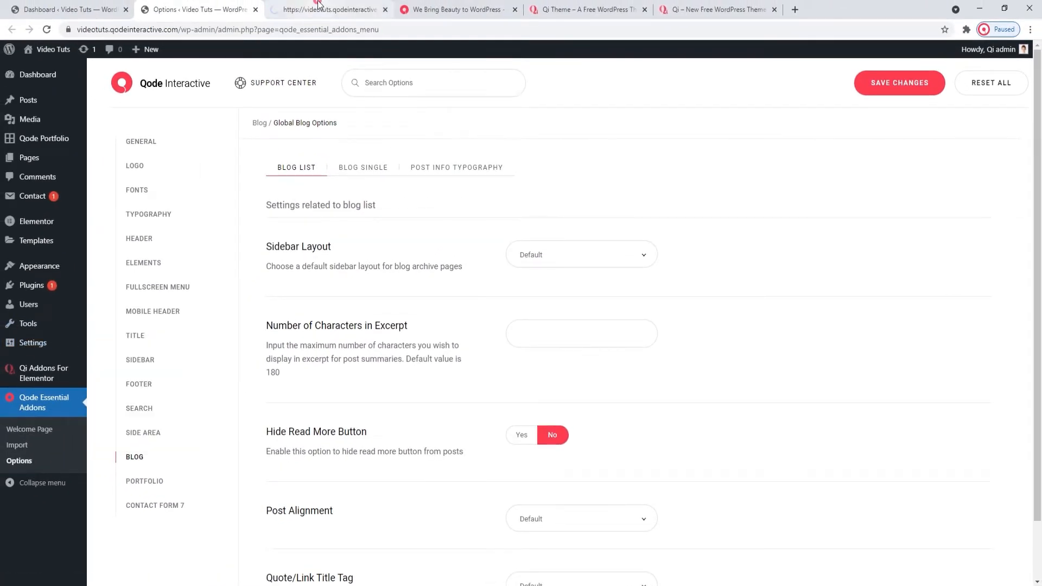
left_click(318, 7)
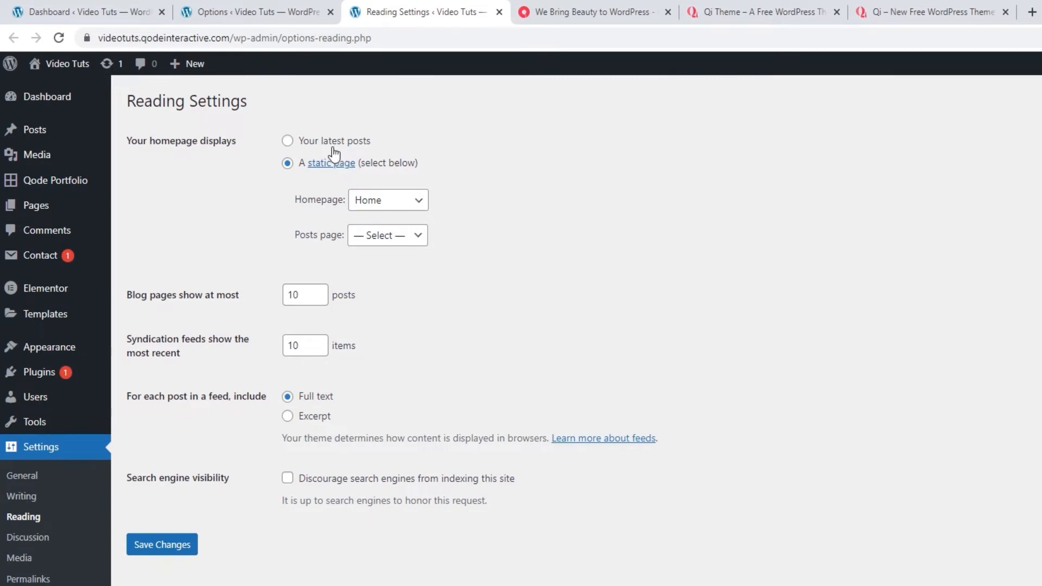
left_click(395, 203)
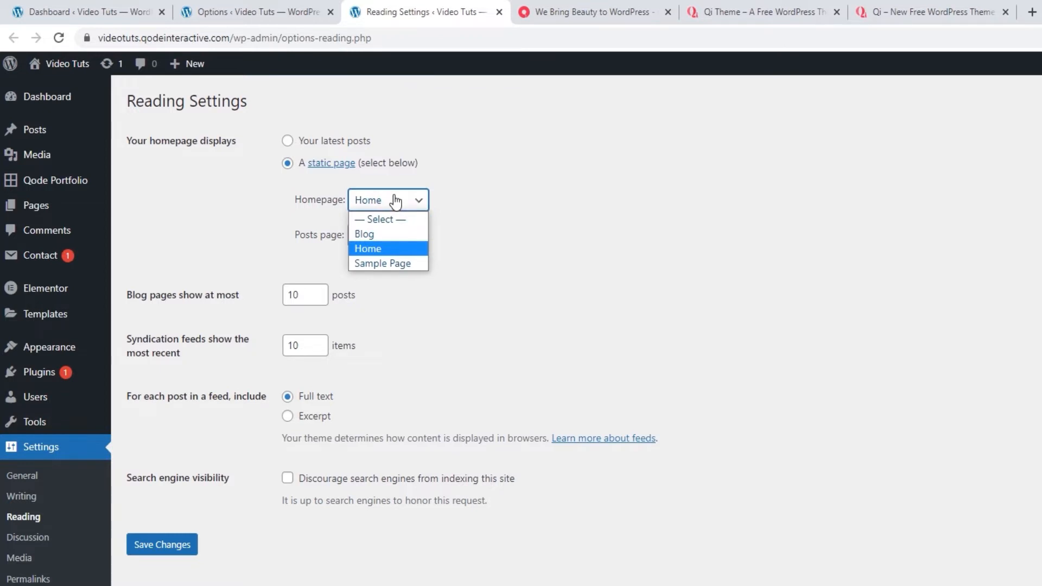
left_click(385, 238)
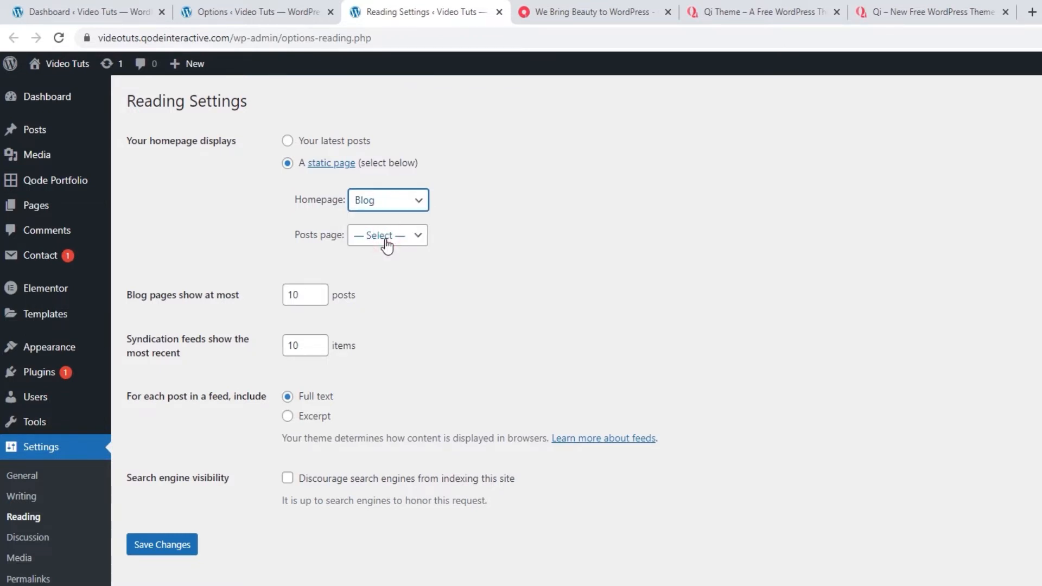
left_click(180, 550)
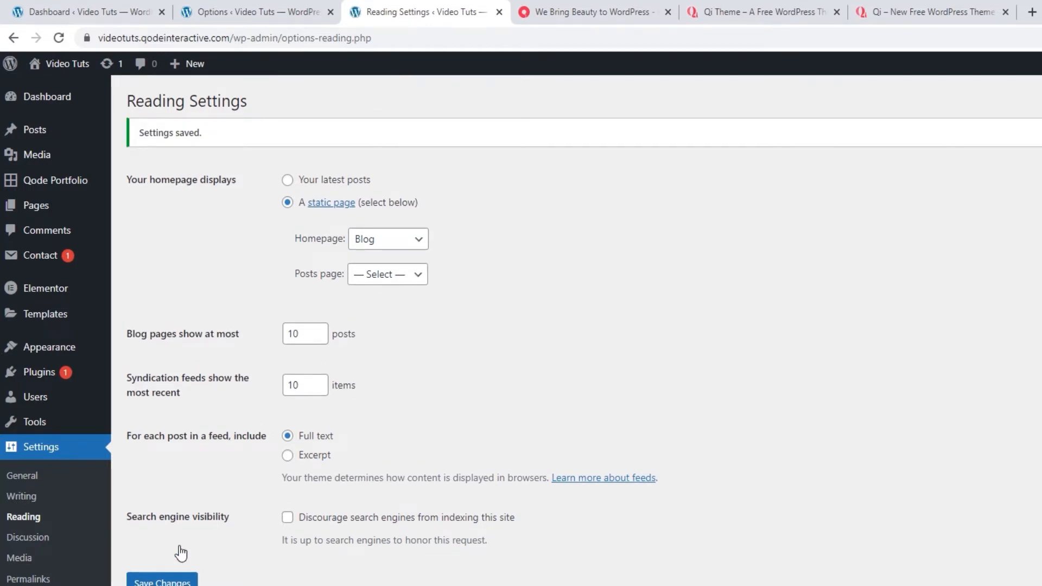
Visit the live site and look through the posts on the blog homepage down to the footer.
mouse_move(78, 70)
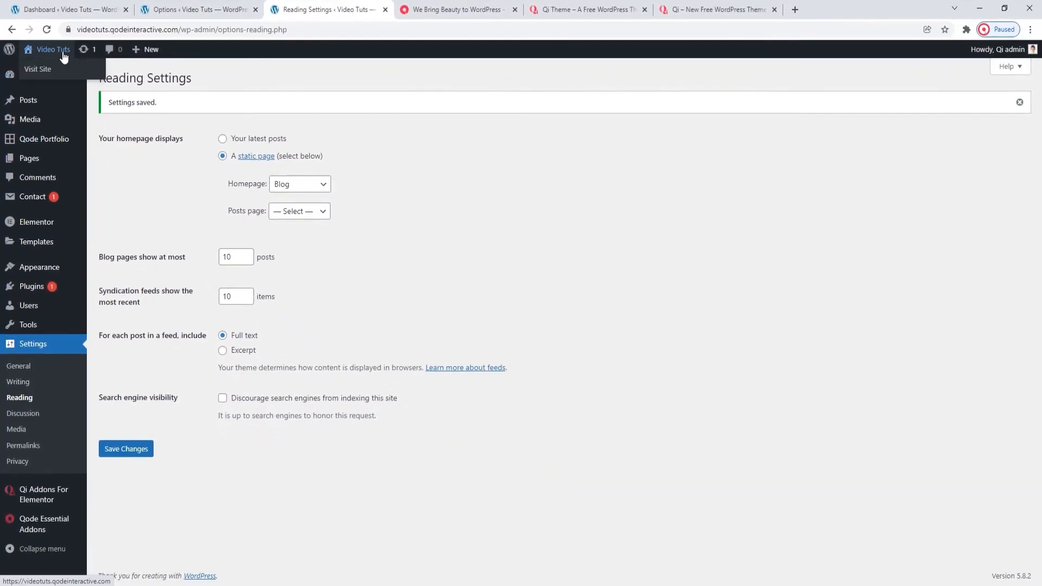
left_click(63, 52)
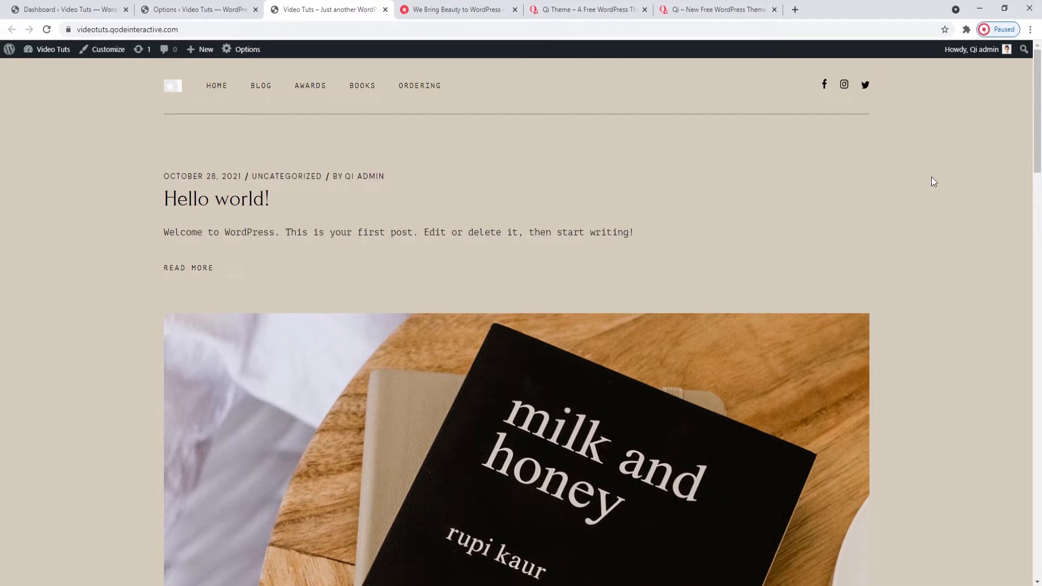
scroll(931, 176, "down", 7)
scroll(931, 178, "down", 15)
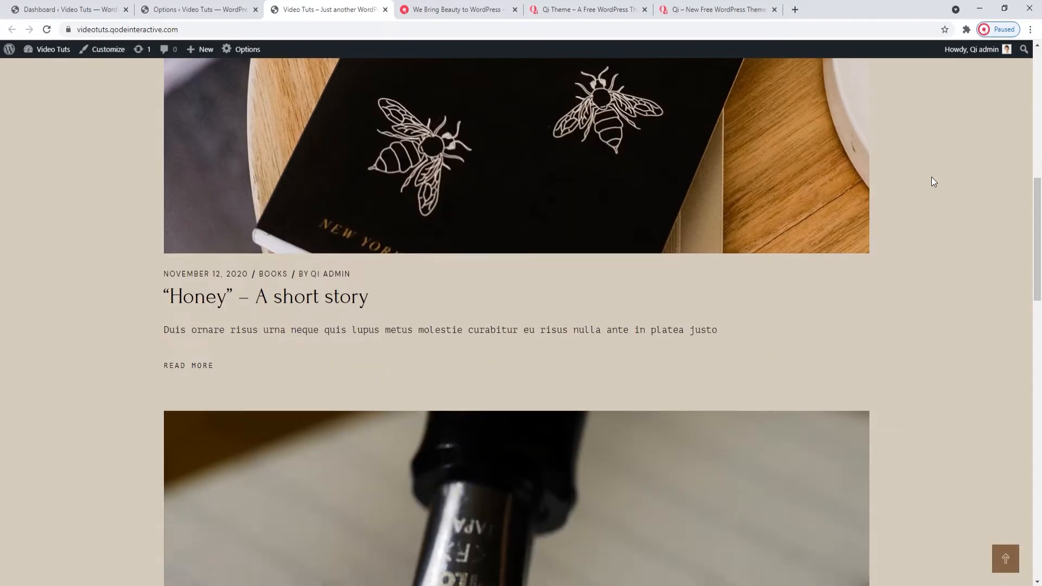
scroll(931, 177, "down", 9)
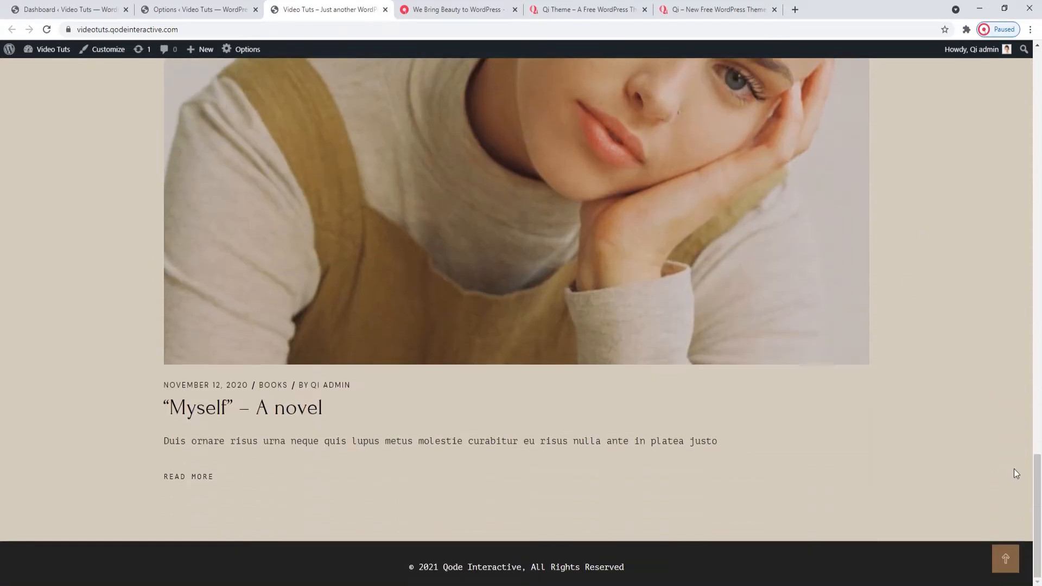
left_click_drag(1037, 488, 1032, 84)
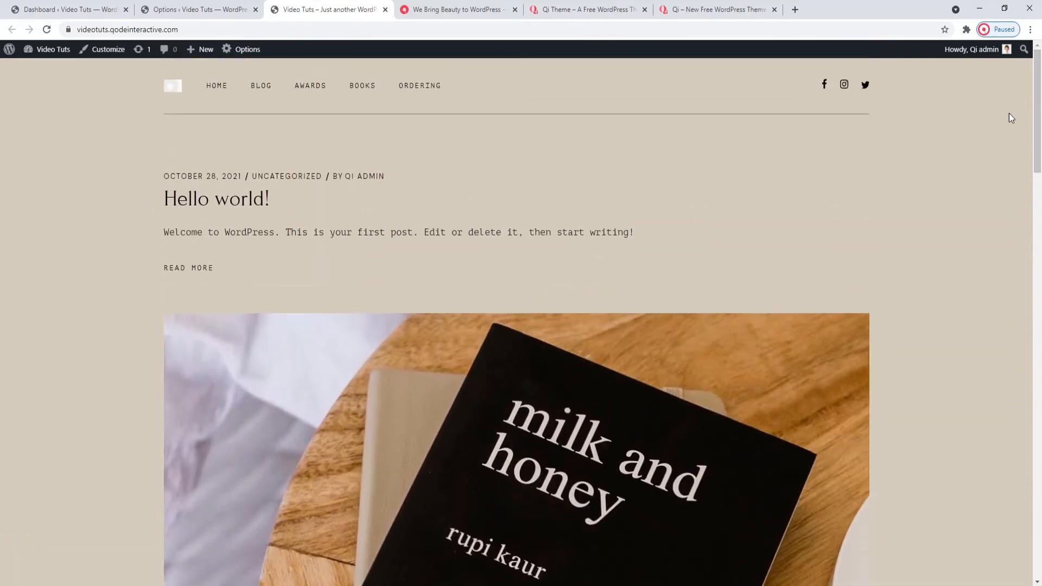
Set the blog list's Sidebar Layout to Sidebar 1/4 Left in the Qode options and save the changes.
left_click(244, 4)
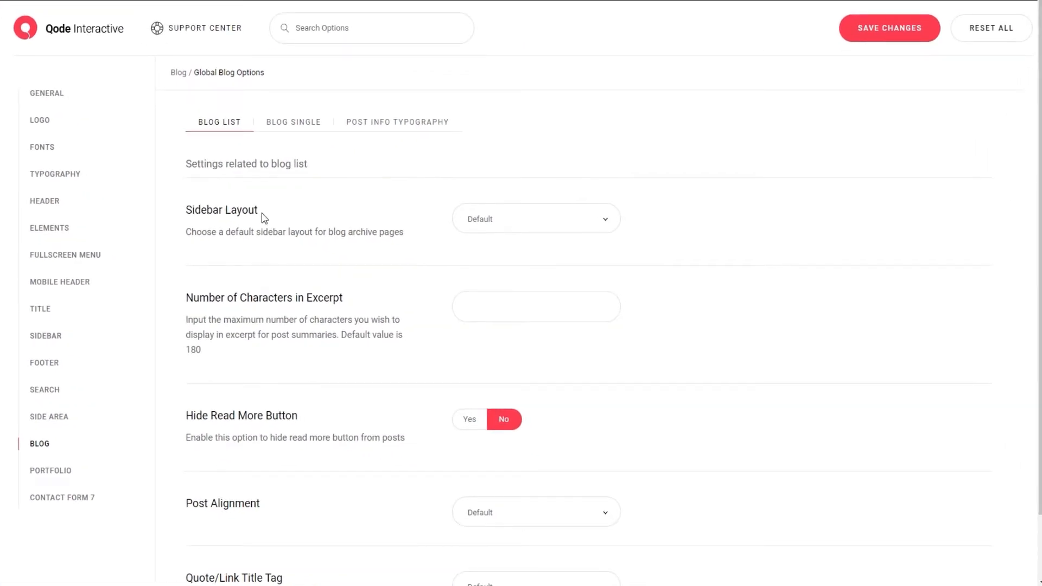
left_click(581, 221)
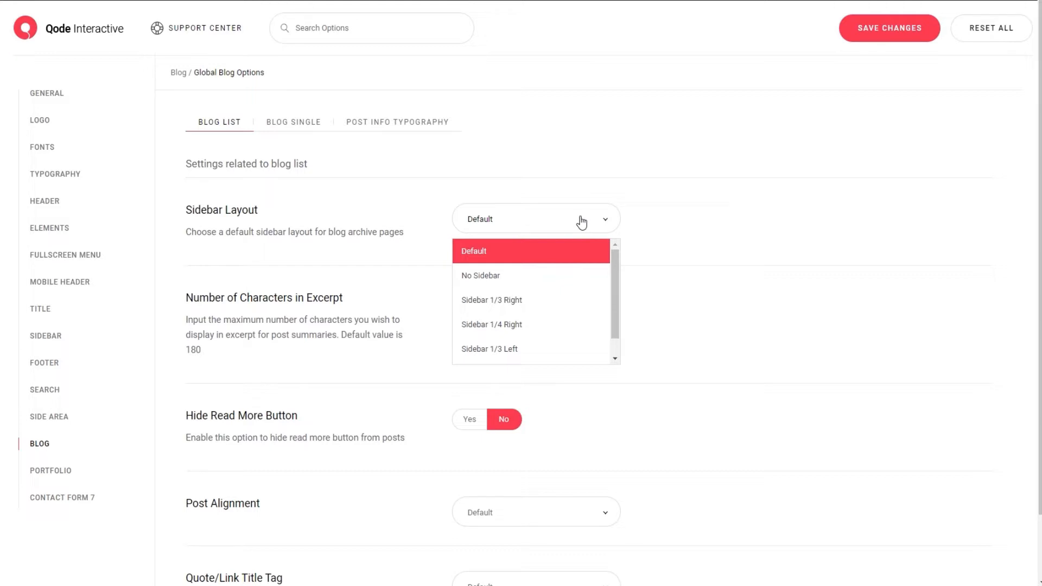
scroll(564, 261, "down", 1)
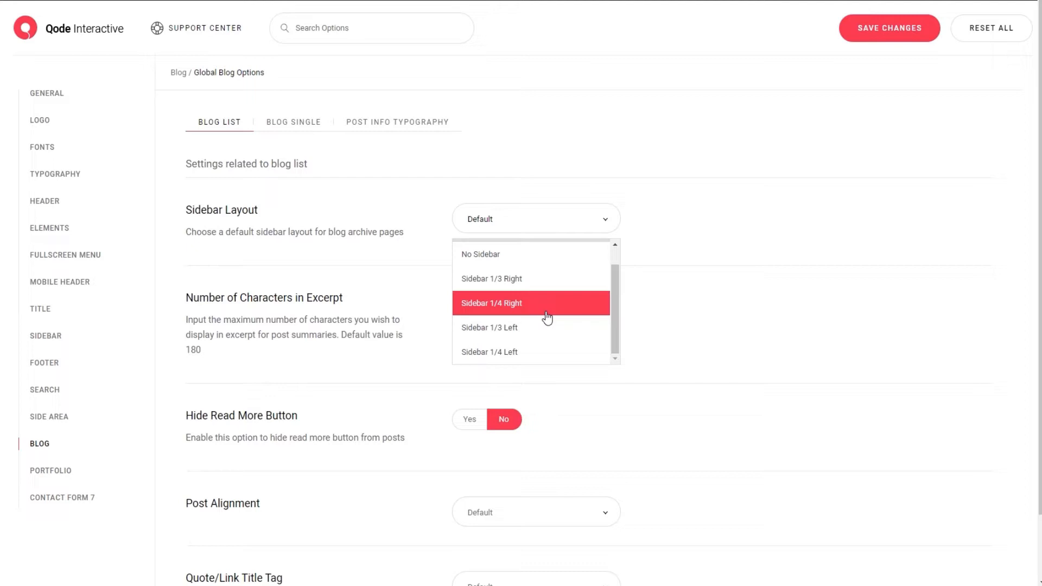
left_click(538, 356)
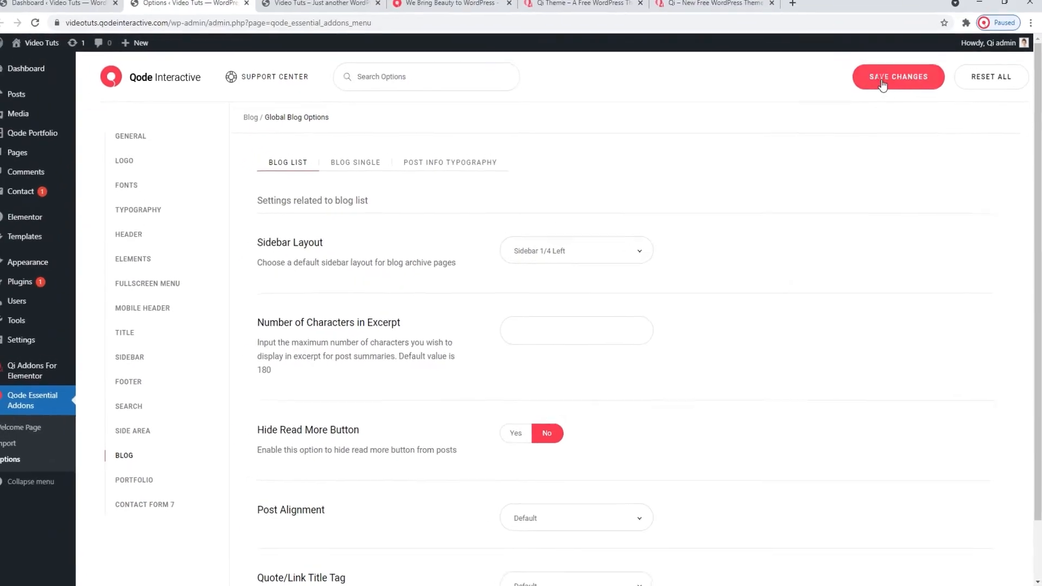
left_click(884, 89)
Reload the live blog page and examine the sidebar and its widgets beside the posts.
left_click(329, 9)
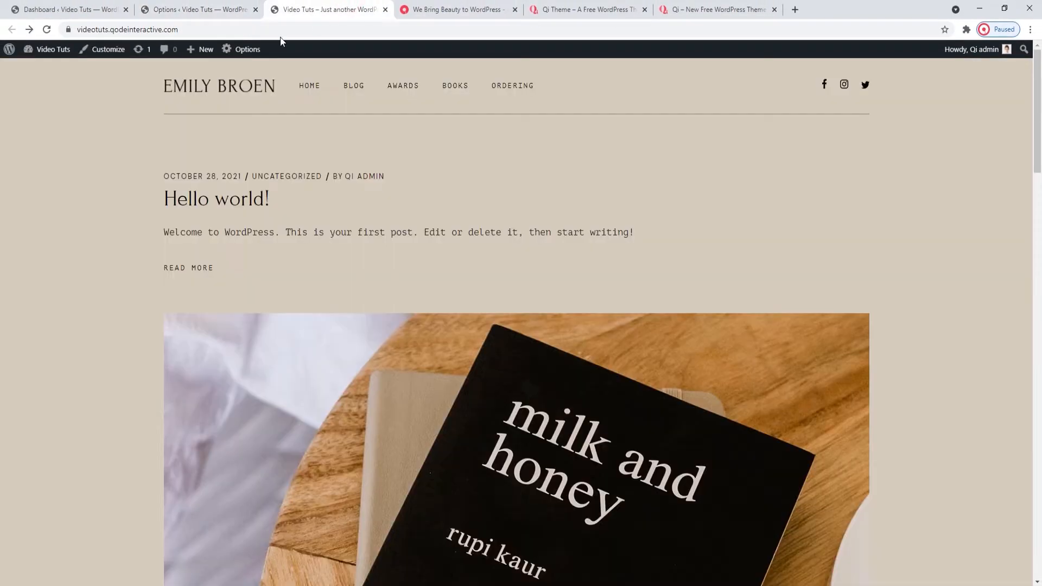
left_click(47, 30)
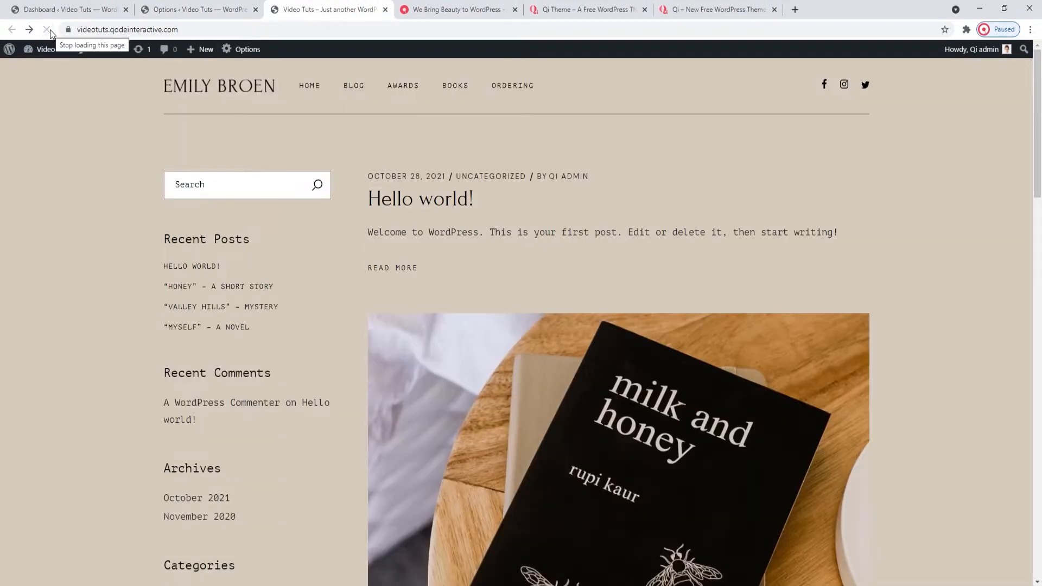
scroll(180, 212, "down", 3)
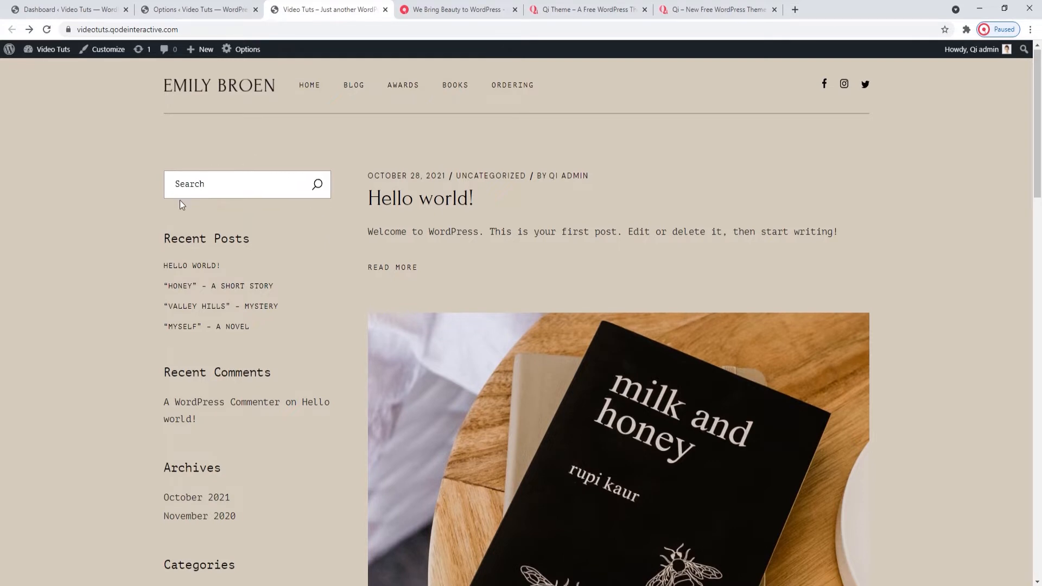
scroll(180, 223, "down", 2)
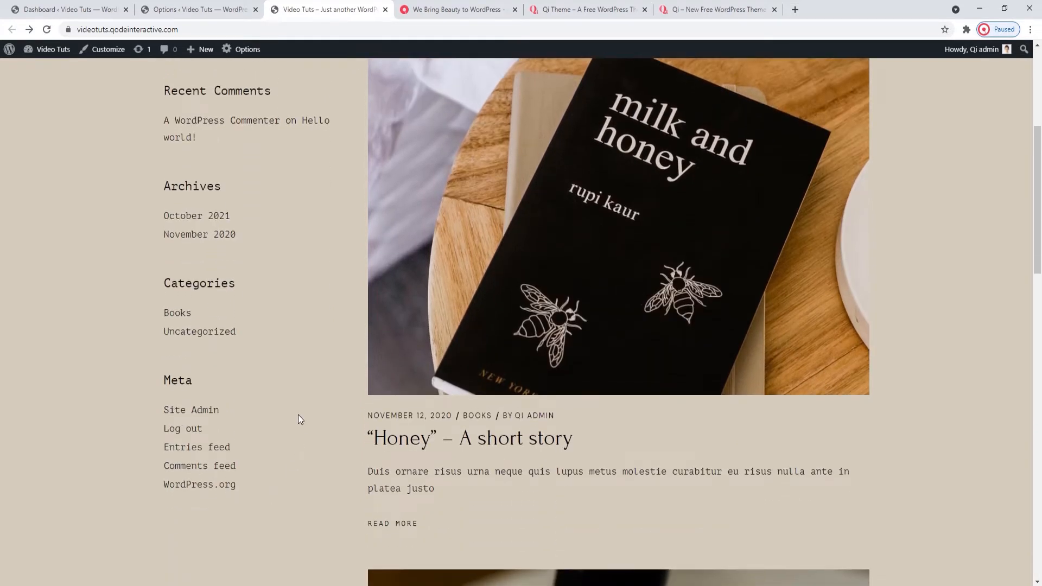
scroll(304, 402, "up", 4)
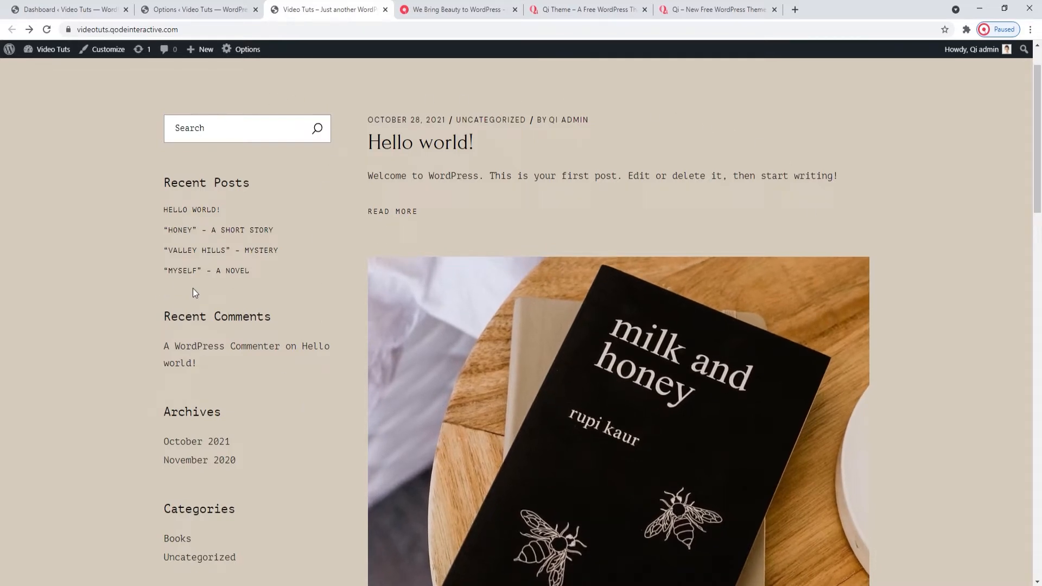
Open the global sidebar options and view the available default Sidebar Layout choices without changing the setting.
left_click(208, 9)
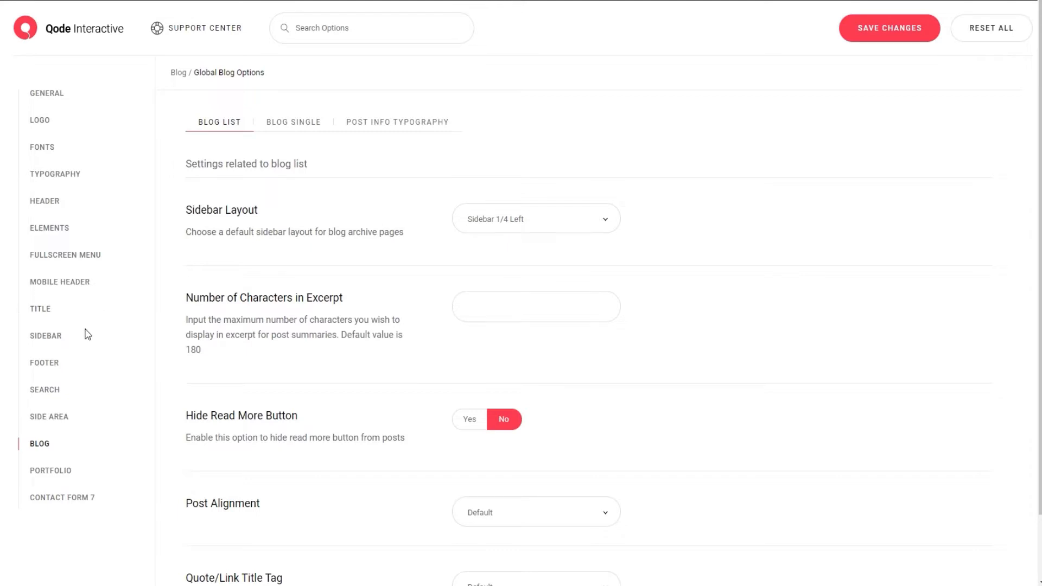
left_click(47, 336)
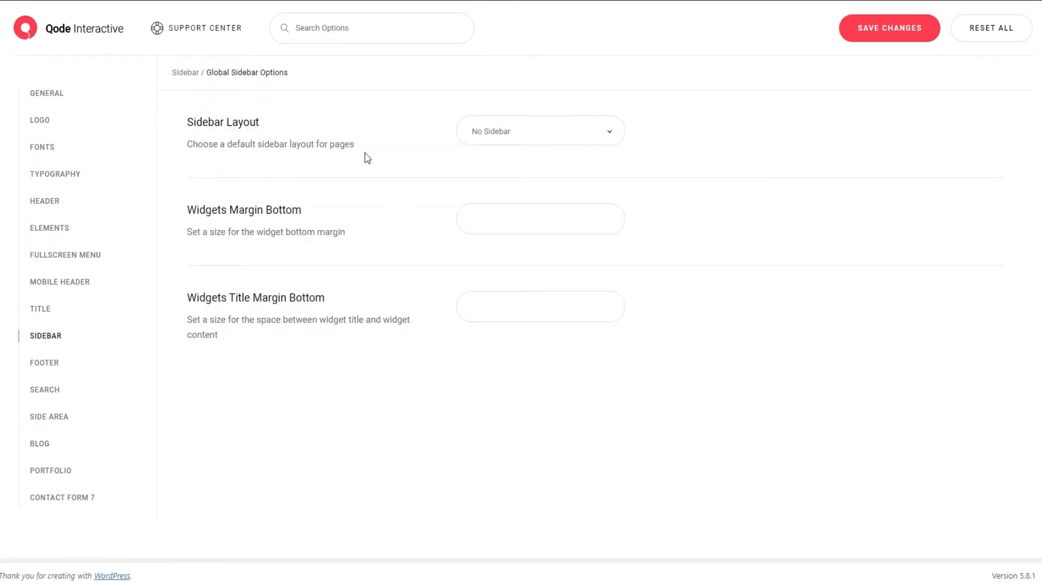
left_click(470, 135)
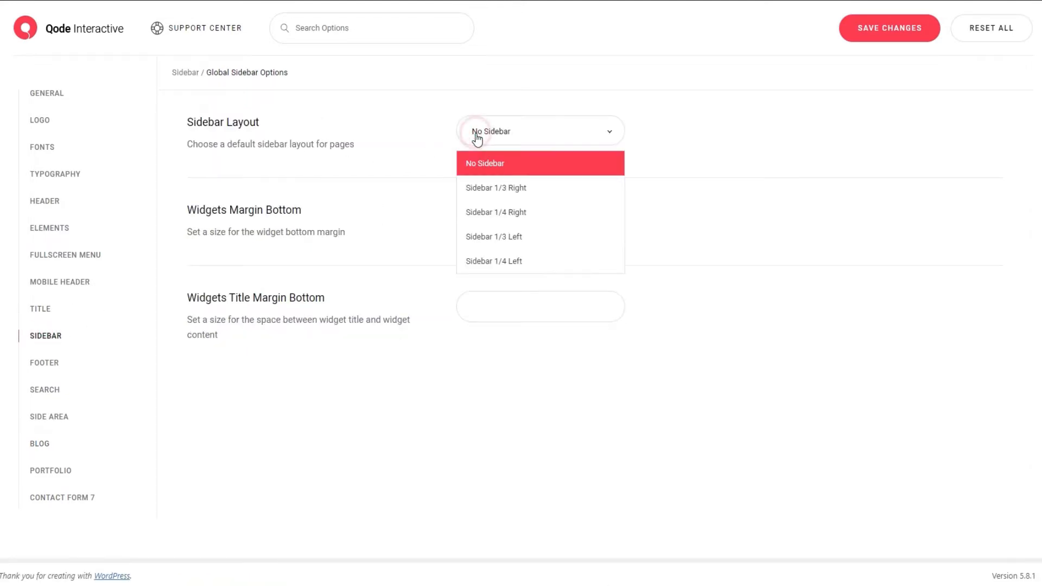
left_click(525, 142)
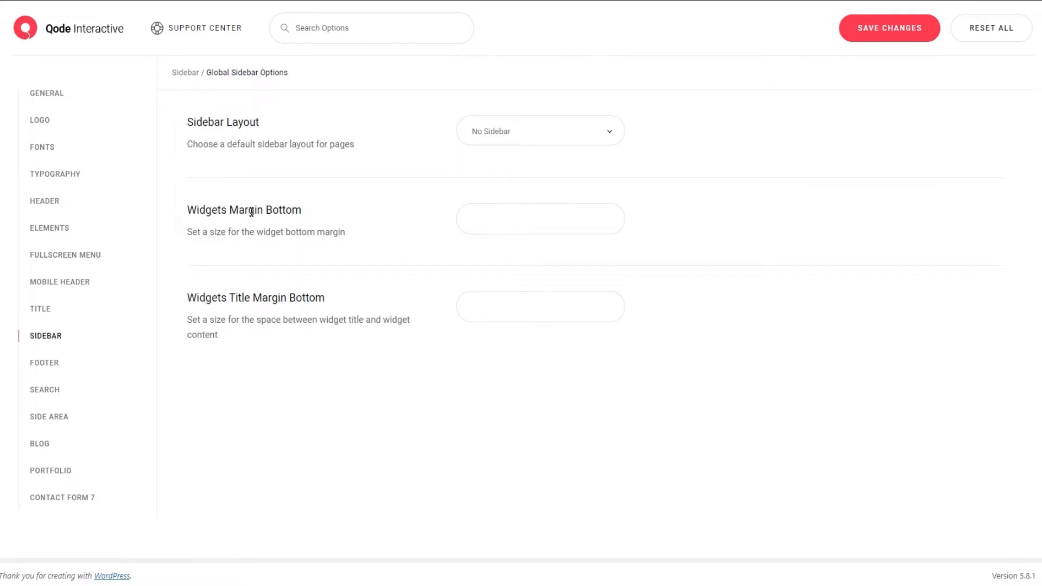
Check the widget spacing on the live blog, set Widgets Margin Bottom to 100px and save the changes.
left_click(312, 11)
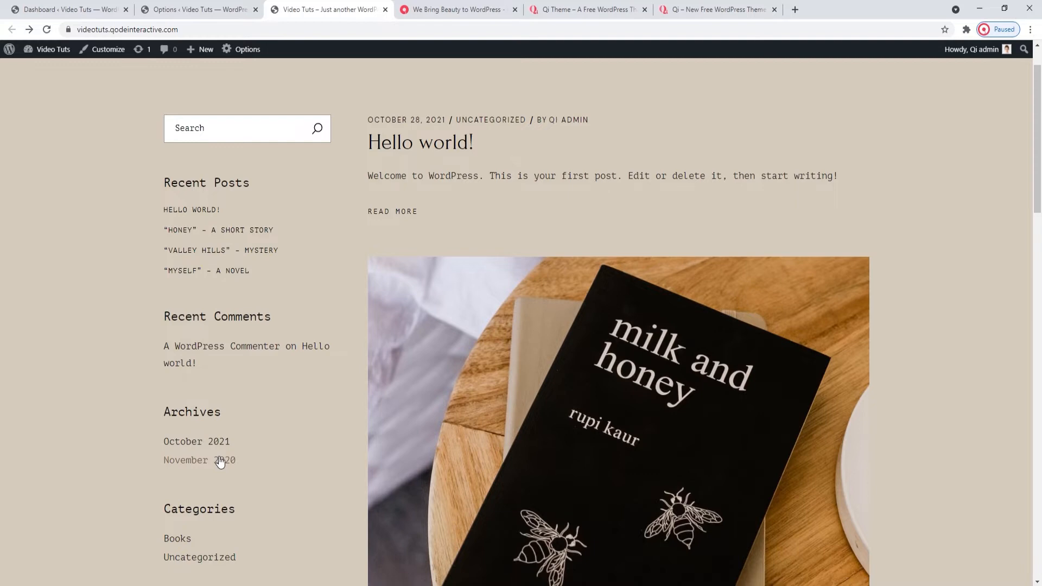
left_click(202, 8)
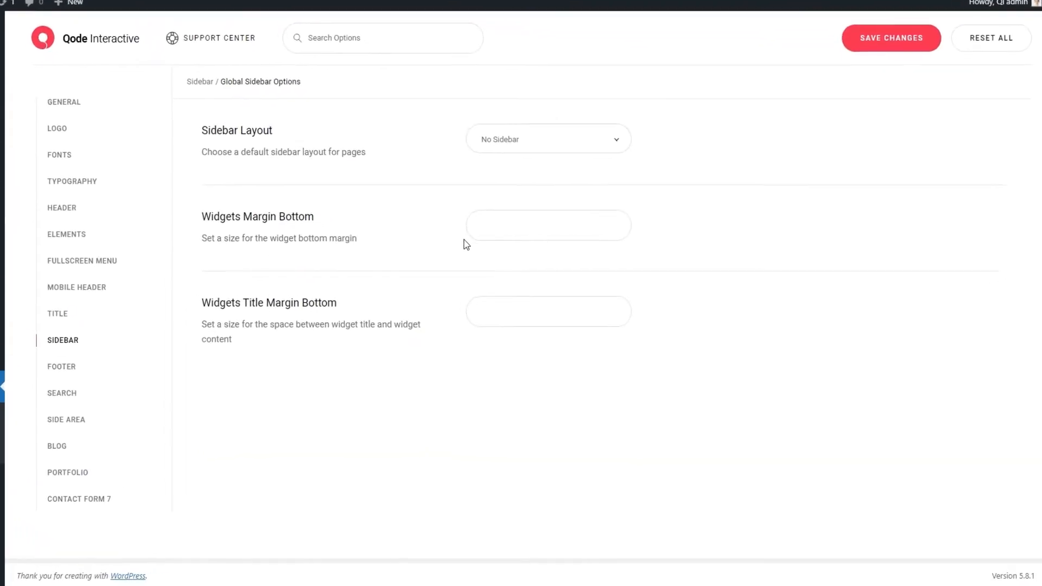
left_click(847, 25)
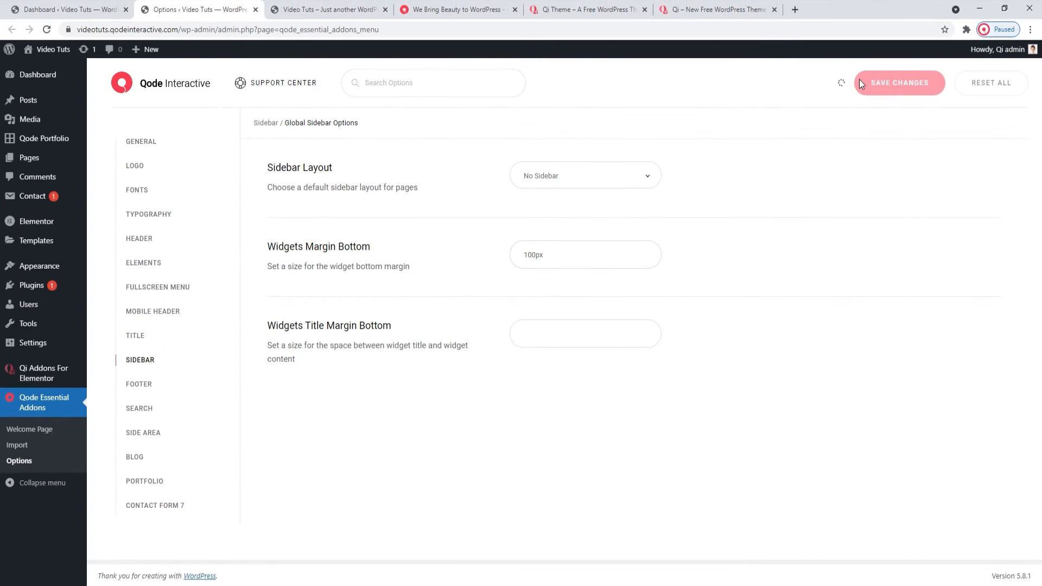
Reload the live blog page, examine the spacing between the sidebar widgets and return to the sidebar options.
left_click(328, 9)
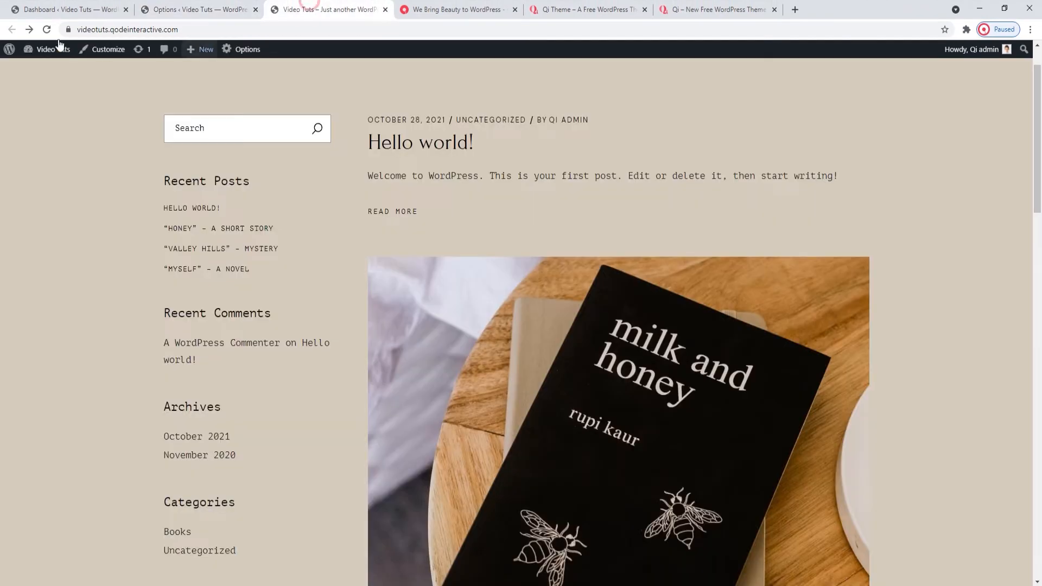
left_click(47, 29)
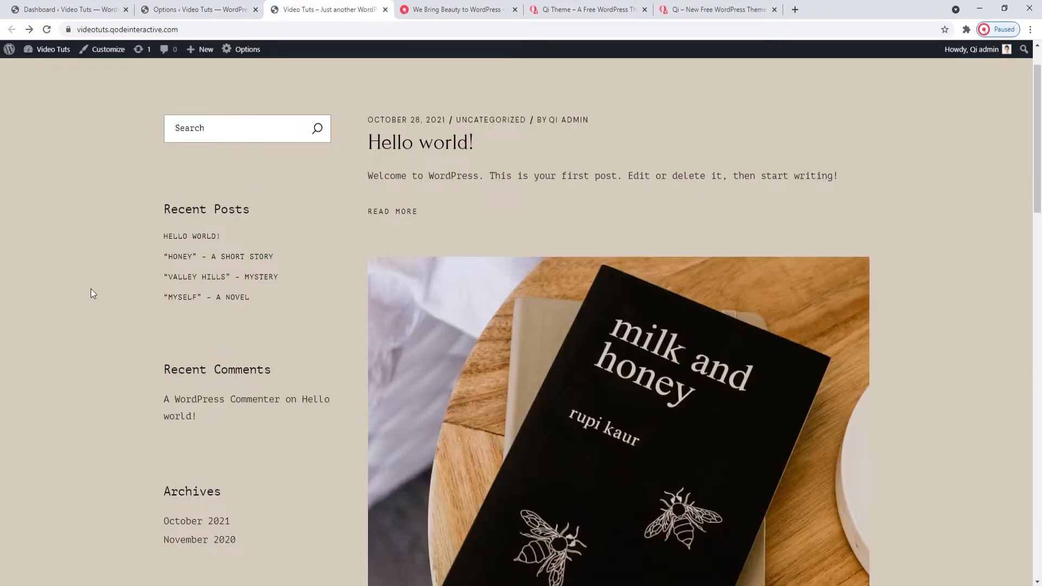
scroll(187, 290, "down", 1)
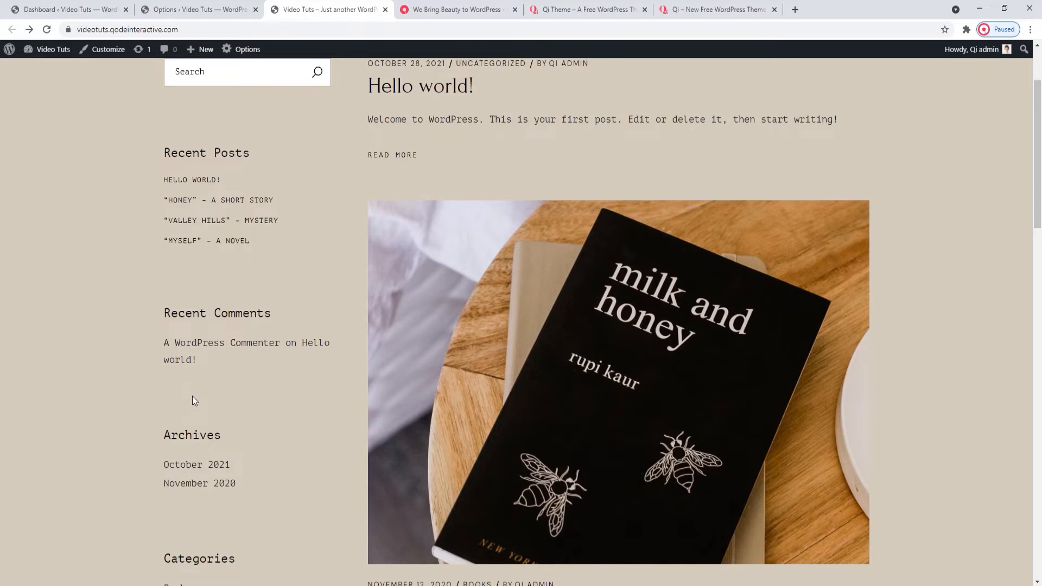
left_click(228, 9)
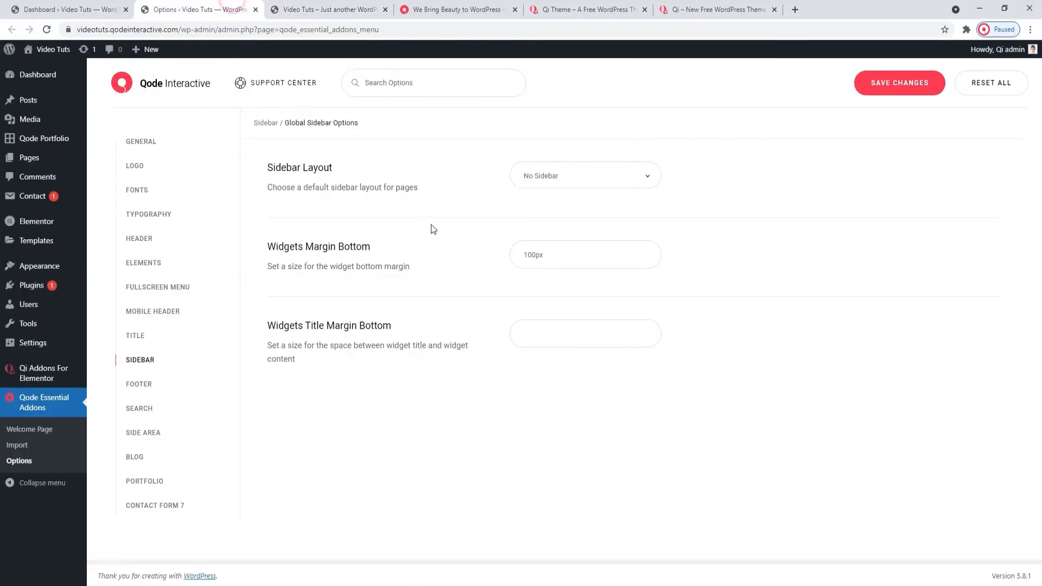
Clear the Widgets Margin Bottom value, save the changes and reload the live blog to check the widget spacing.
double_click(561, 266)
key("BackSpace")
left_click(869, 95)
left_click(271, 6)
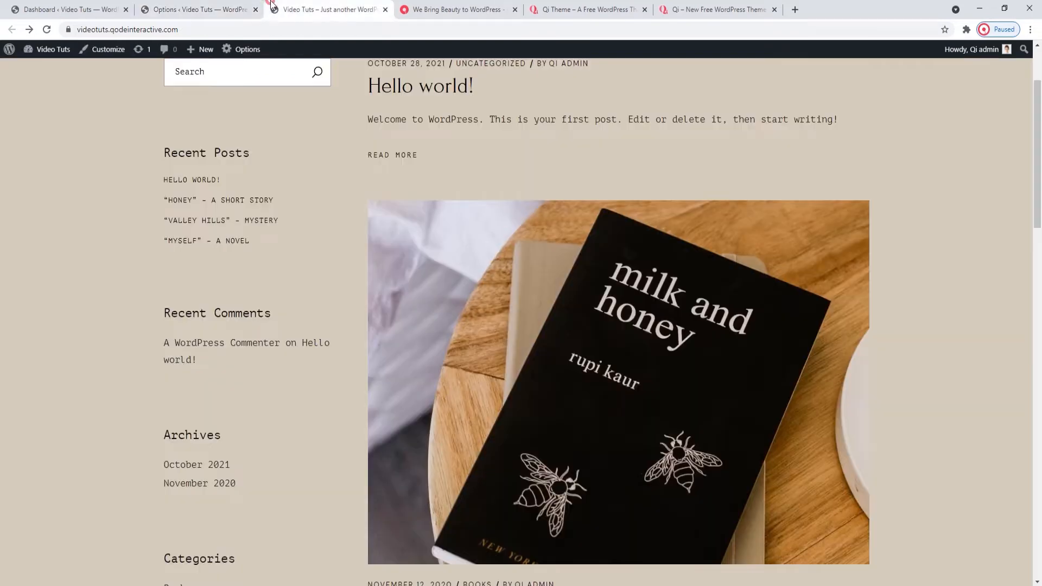
left_click(47, 29)
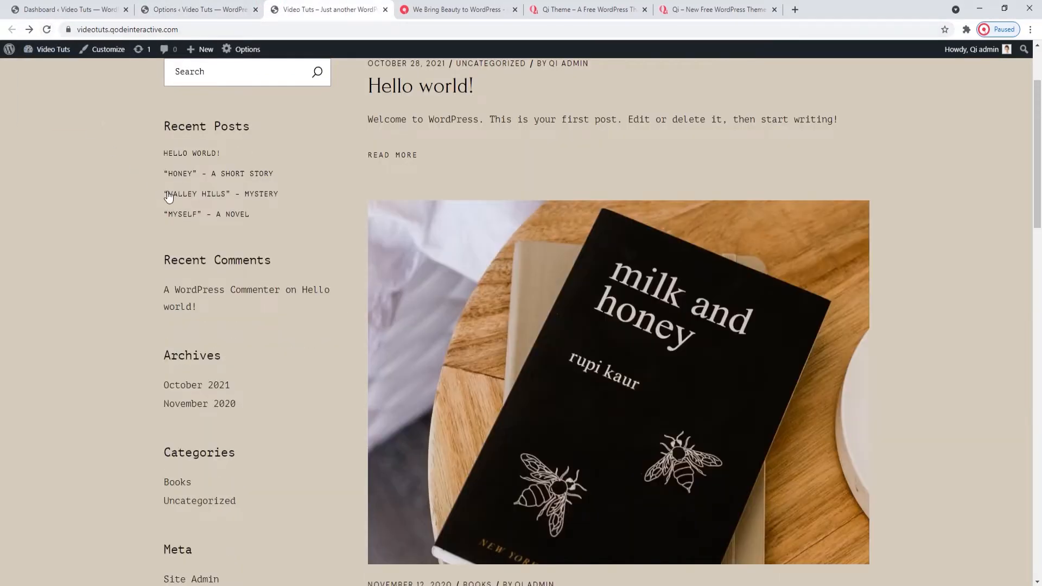
left_click(206, 9)
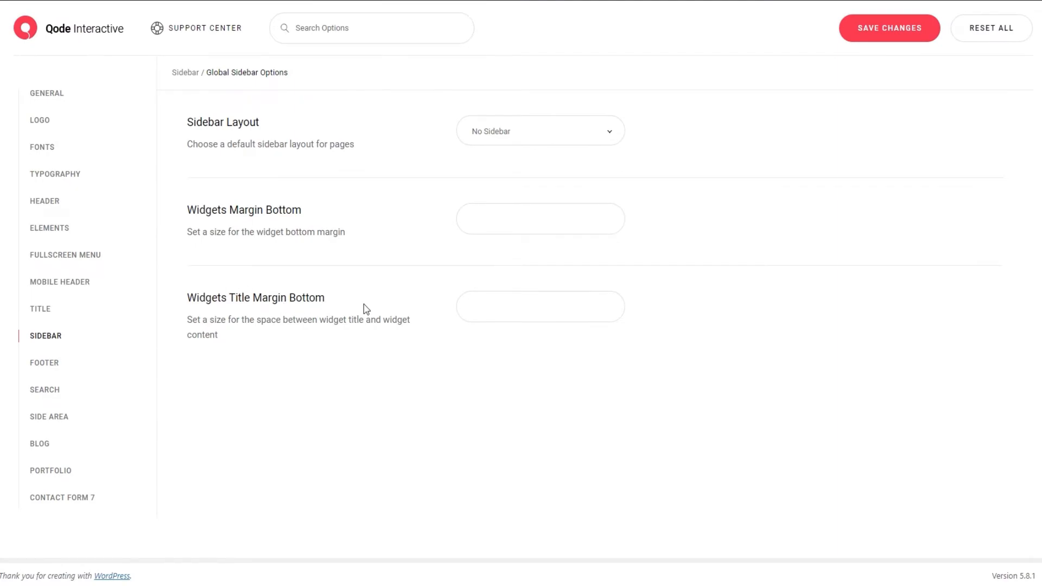
Check the sidebar widget titles on the live blog, set Widgets Title Margin Bottom to 70px and save the changes.
key("ctrl+Tab")
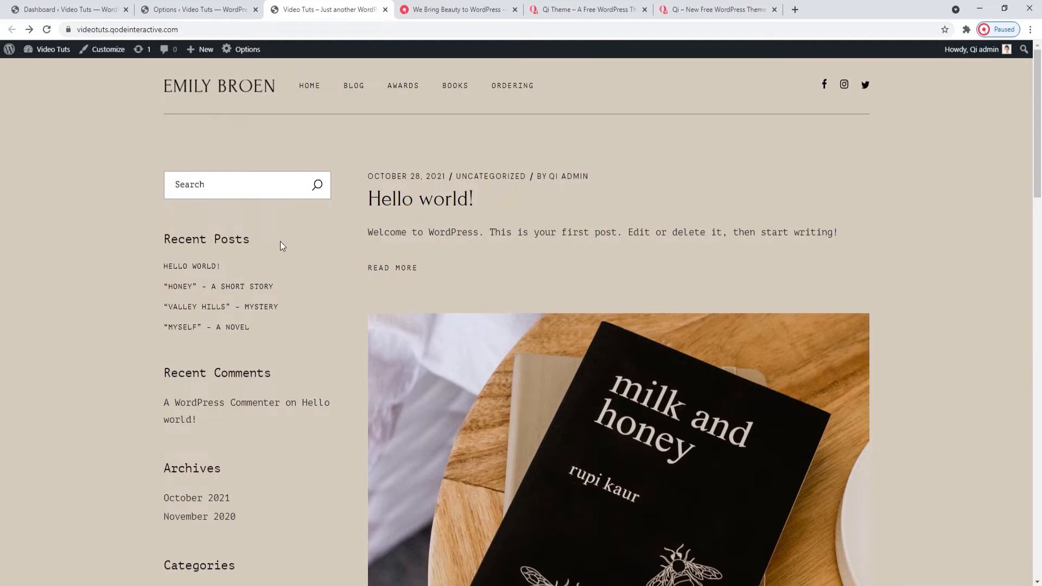
left_click_drag(221, 245, 160, 249)
left_click(160, 249)
scroll(239, 376, "down", 1)
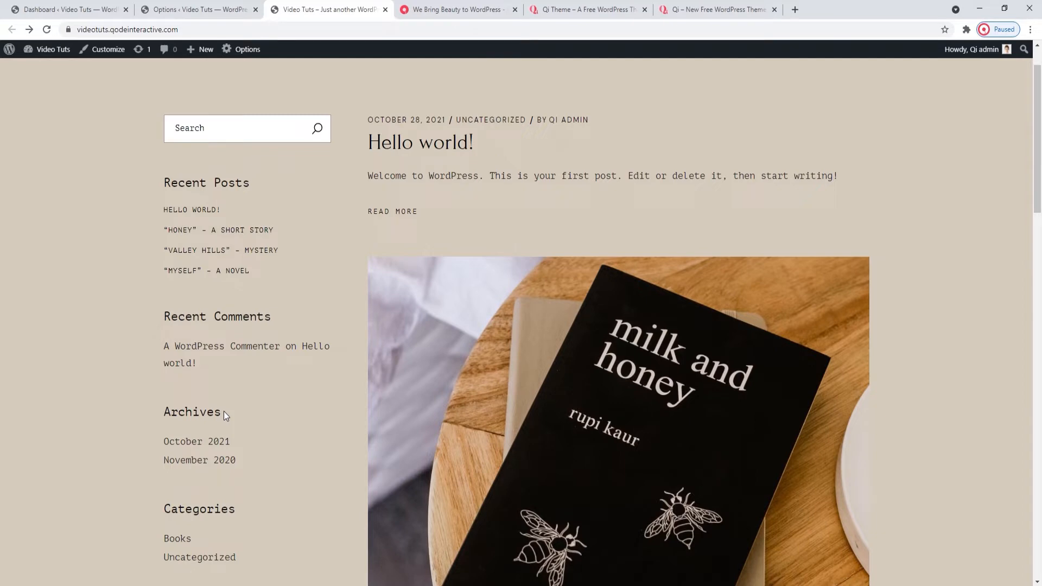
left_click(198, 9)
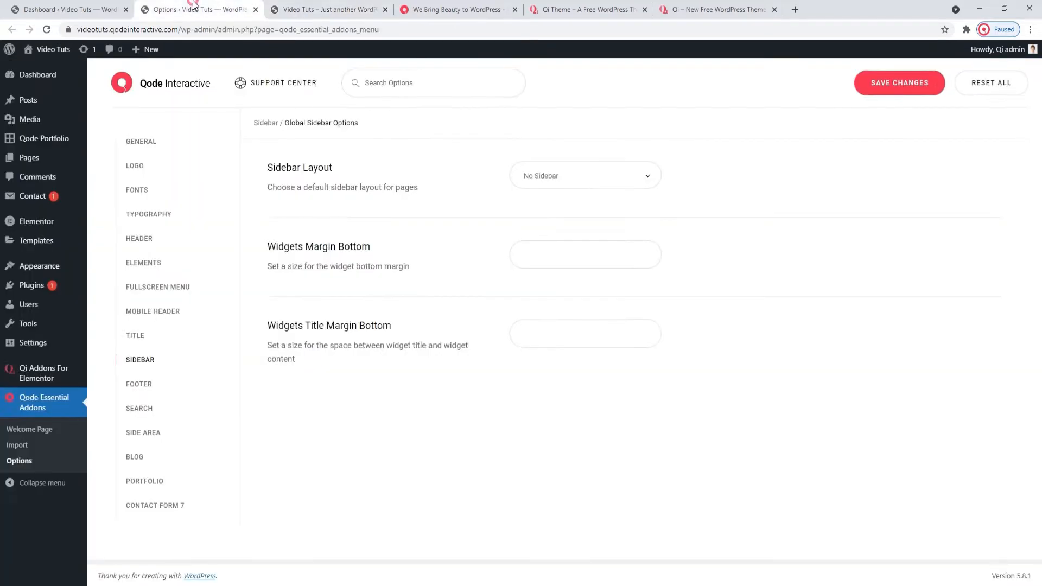
left_click(559, 332)
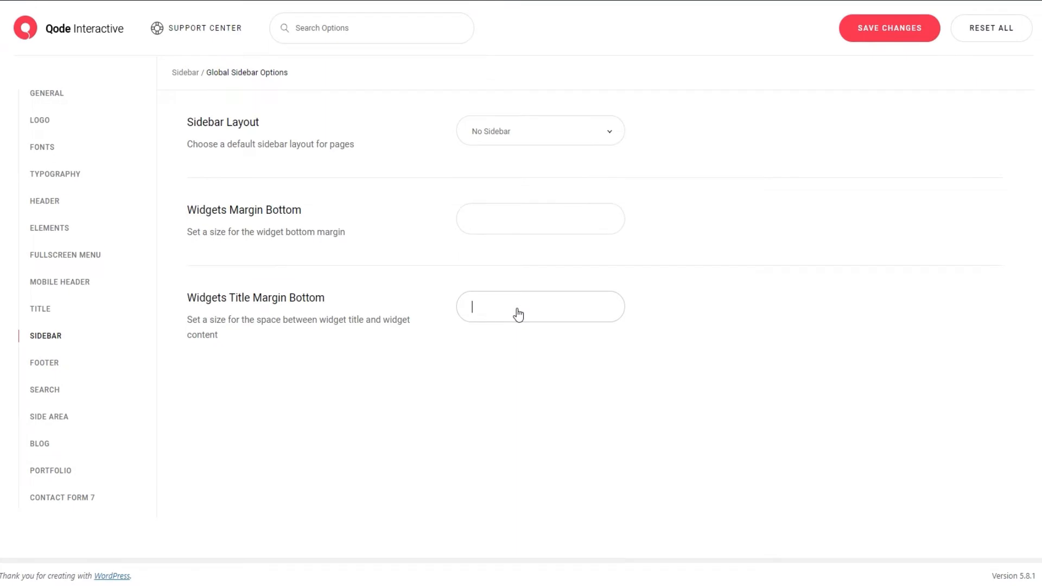
type("70px")
left_click(862, 37)
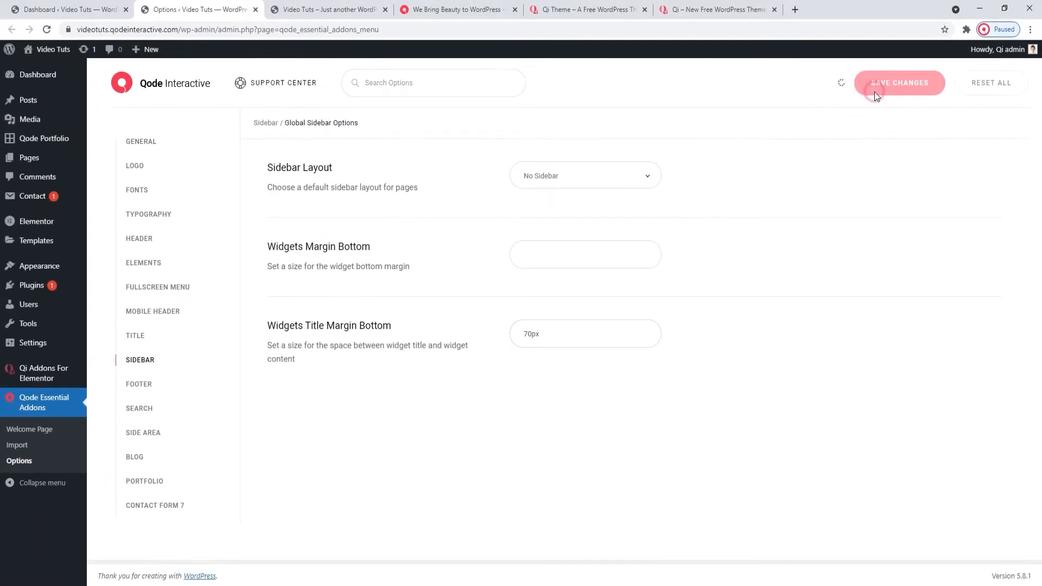
Reload the live blog page and examine the space between the sidebar widget titles and their content.
left_click(320, 10)
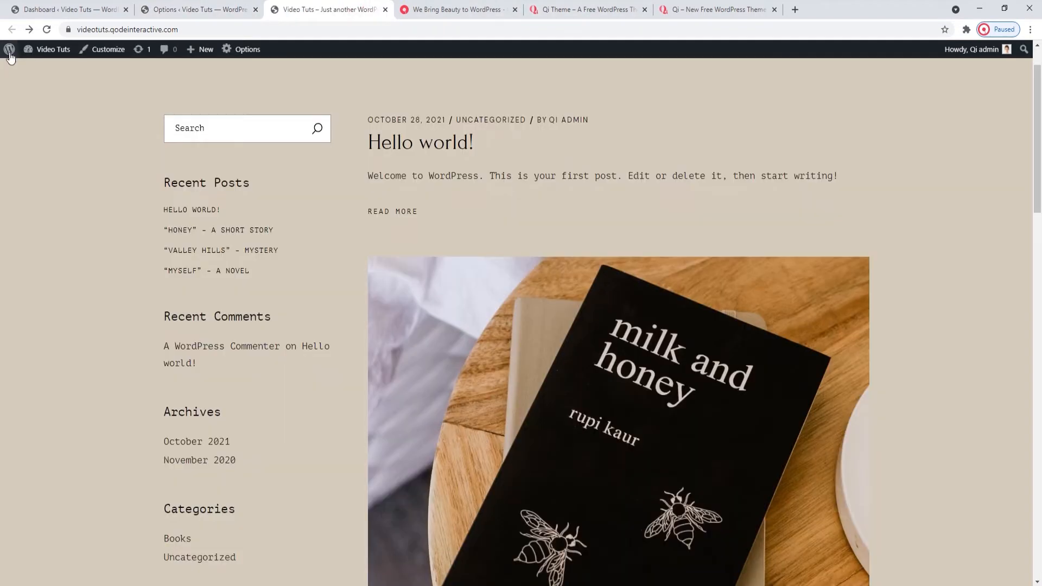
left_click(43, 29)
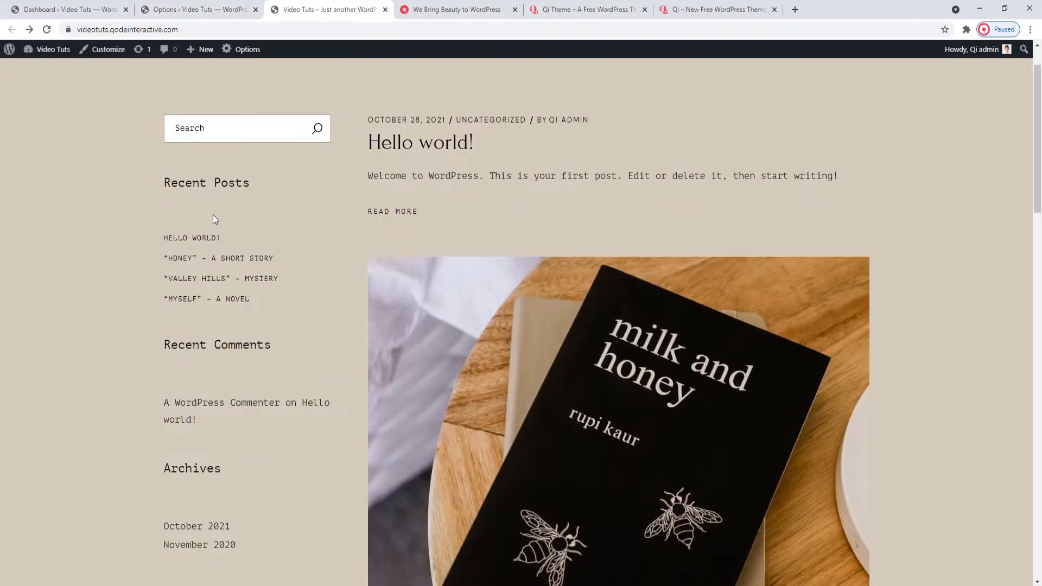
left_click(228, 9)
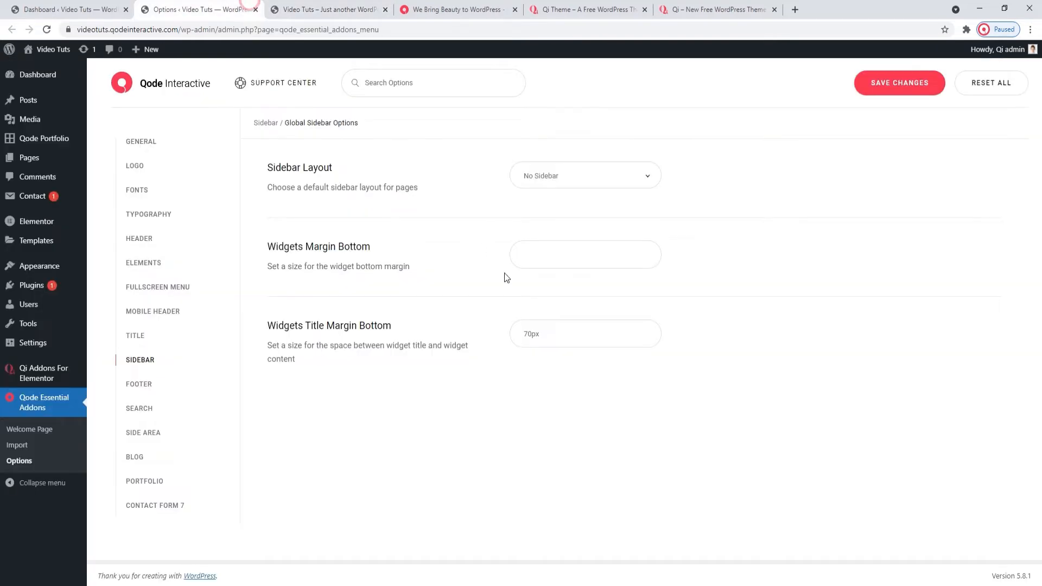
Clear the Widgets Title Margin Bottom value, save the changes and reload the live blog page.
double_click(549, 337)
key("BackSpace")
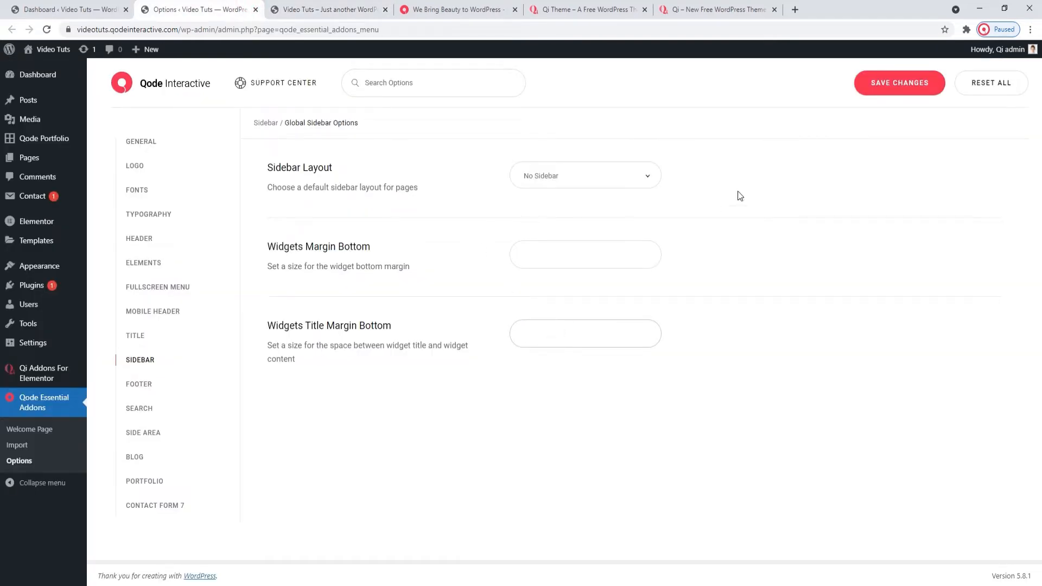
left_click(871, 87)
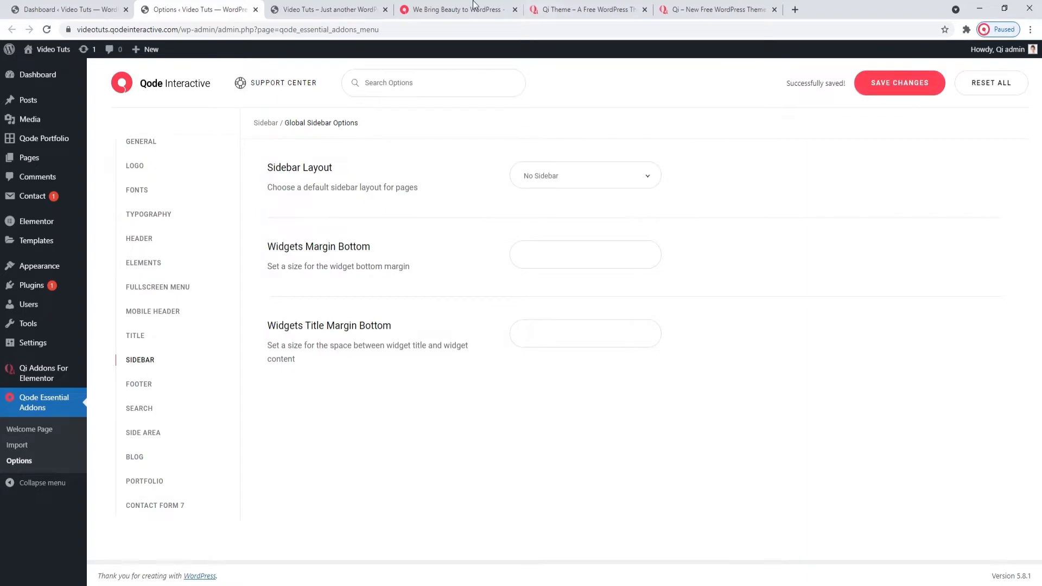
left_click(320, 9)
left_click(48, 29)
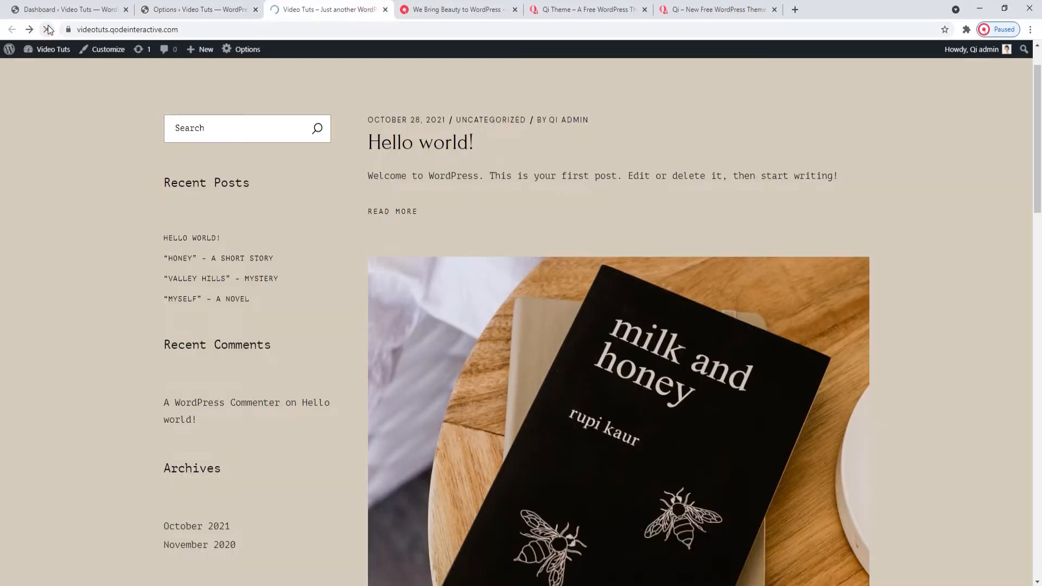
scroll(271, 298, "up", 1)
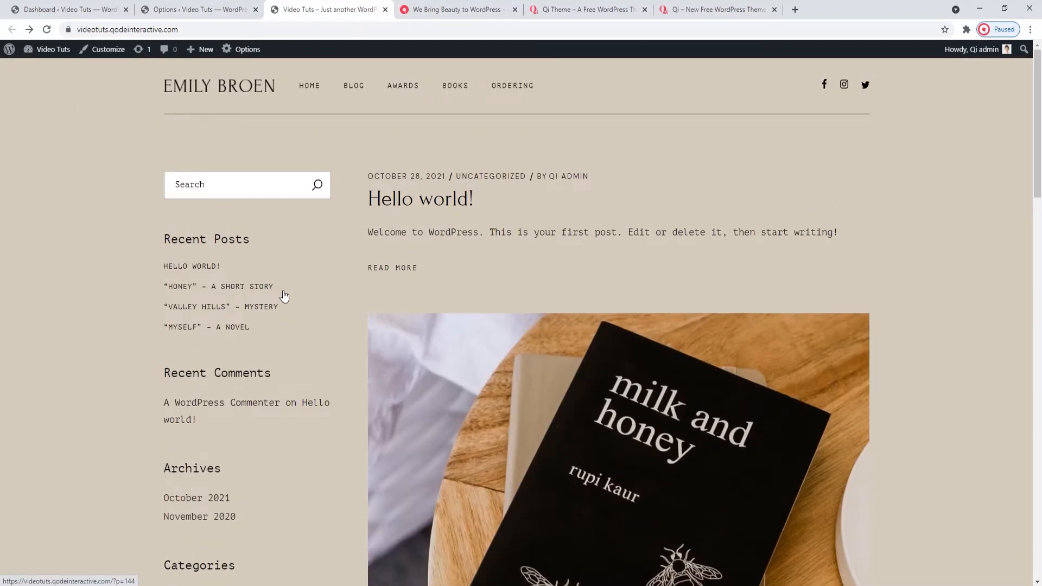
Open the global blog options and review the settings for the blog list.
left_click(243, 7)
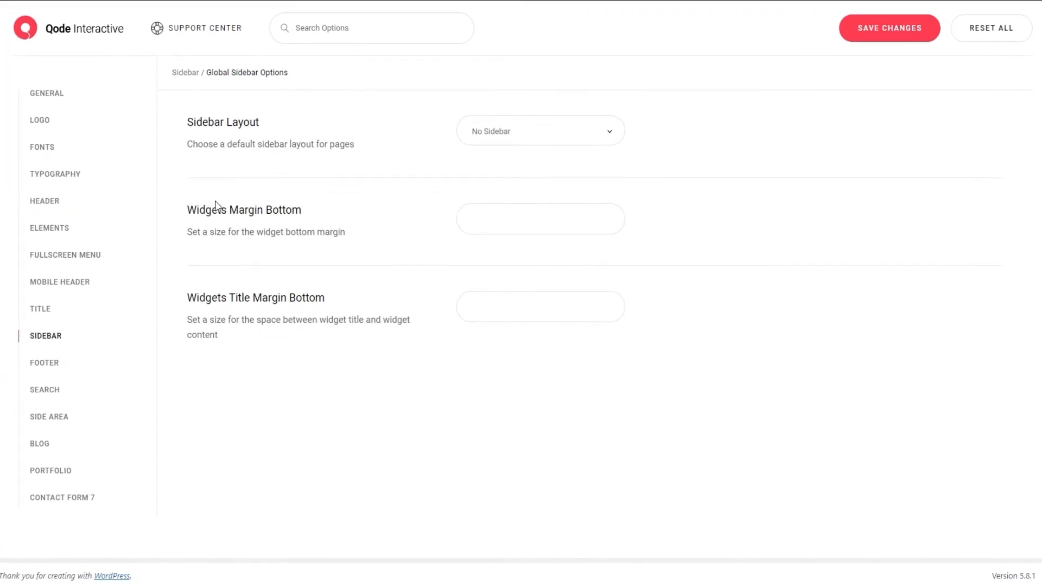
left_click(37, 444)
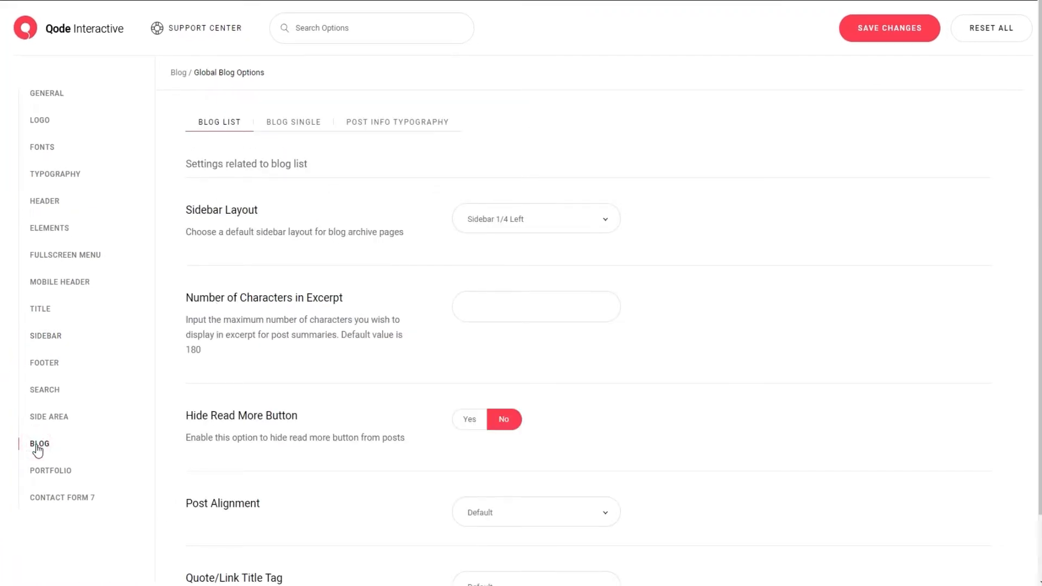
scroll(276, 334, "down", 1)
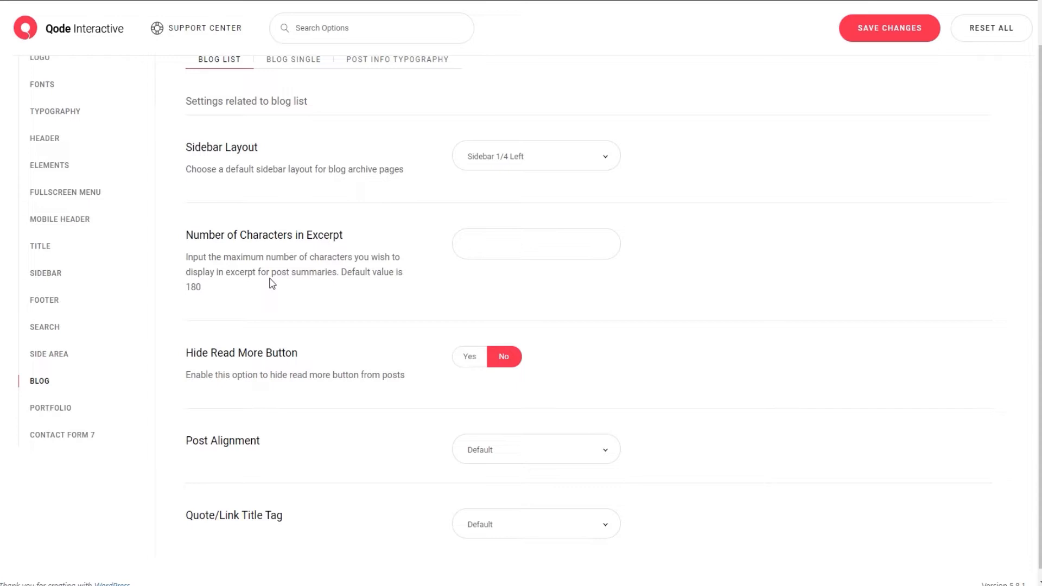
Examine the length of the post excerpts in the blog list on the live page.
left_click(345, 5)
scroll(449, 238, "down", 1)
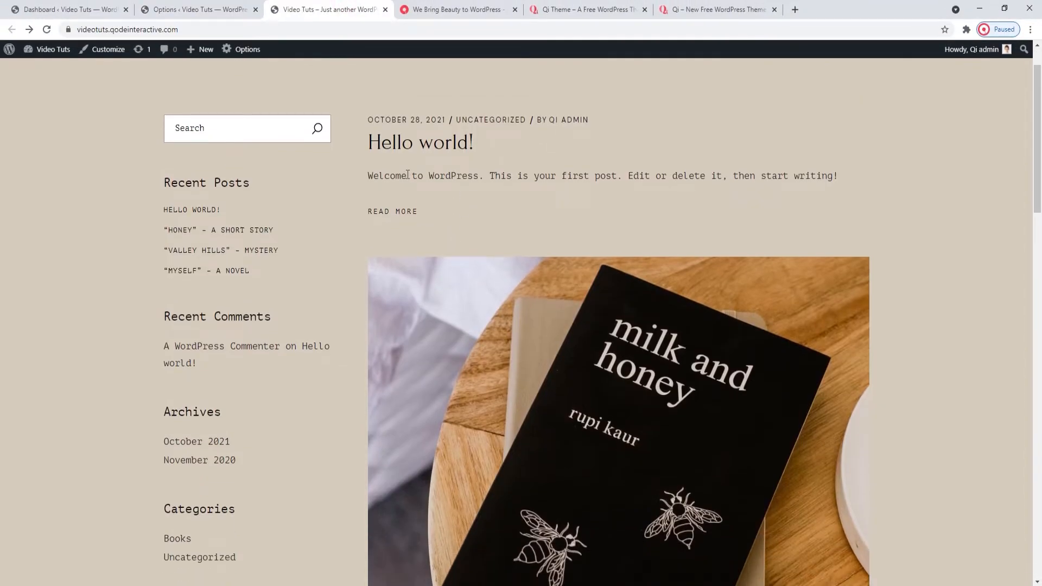
scroll(594, 167, "down", 6)
left_click(428, 375)
left_click_drag(428, 376, 369, 358)
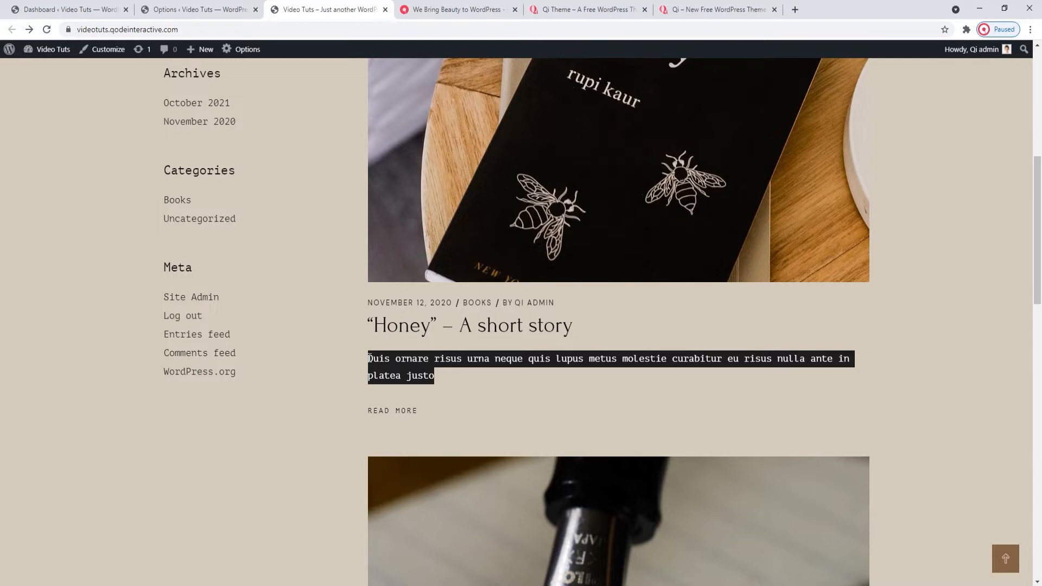
scroll(421, 353, "down", 7)
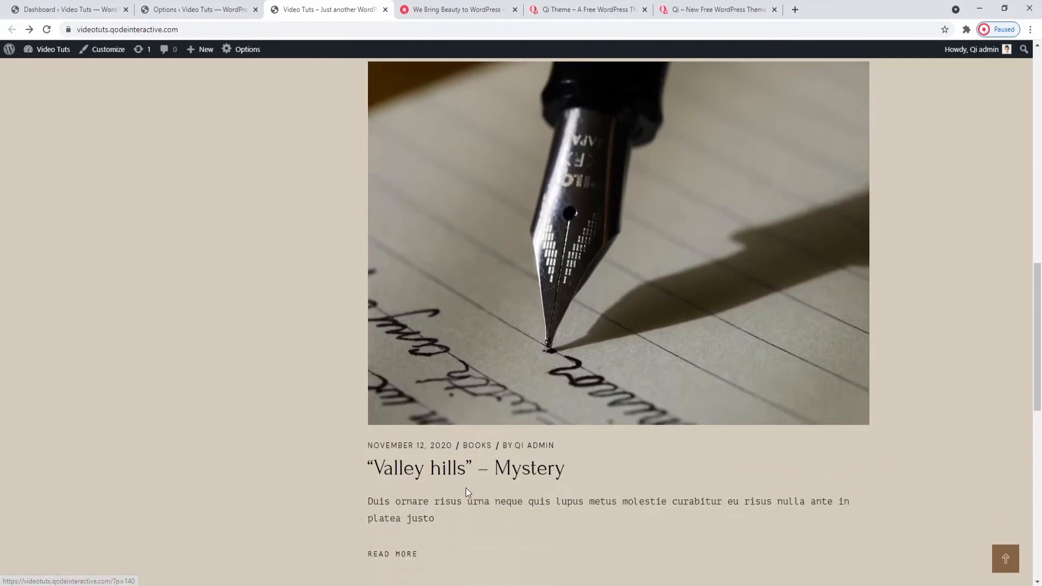
scroll(465, 488, "up", 7)
left_click(468, 171)
Set Number of Characters in Excerpt to 50, save the changes and check the excerpts on the reloaded blog page.
left_click(250, 5)
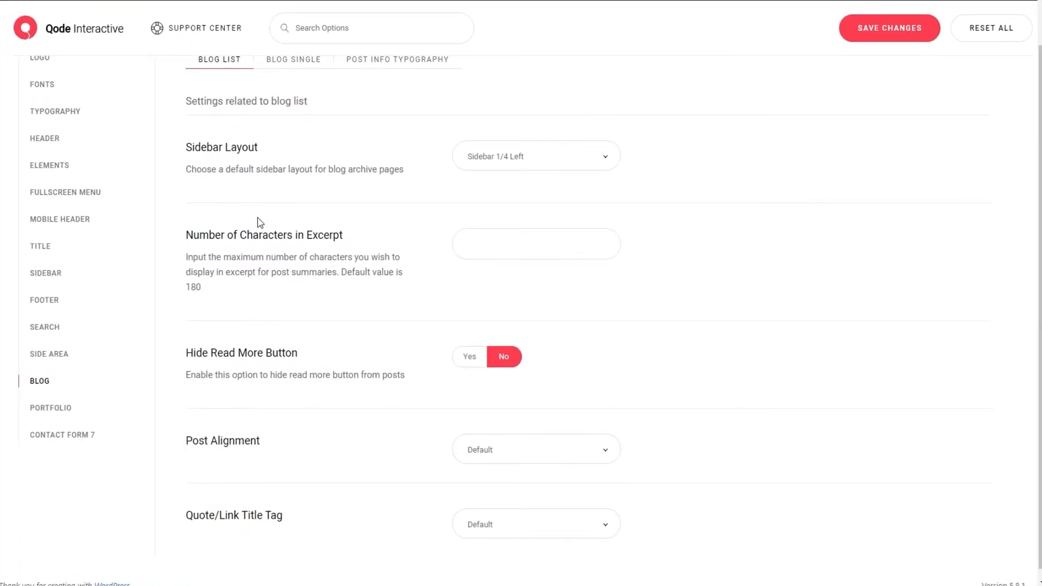
left_click(491, 243)
left_click(890, 28)
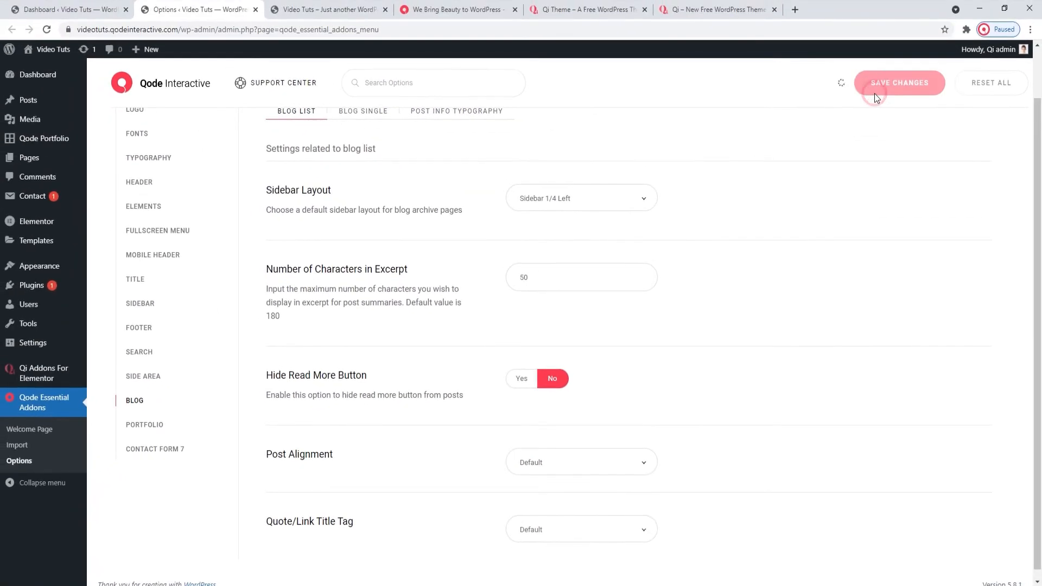
left_click(340, 9)
left_click(47, 30)
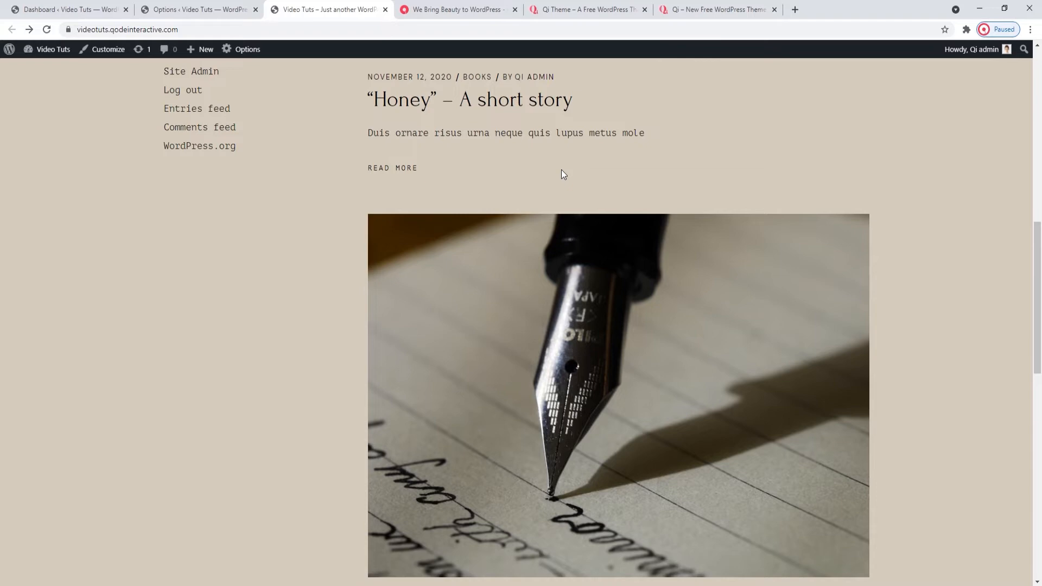
scroll(561, 174, "down", 4)
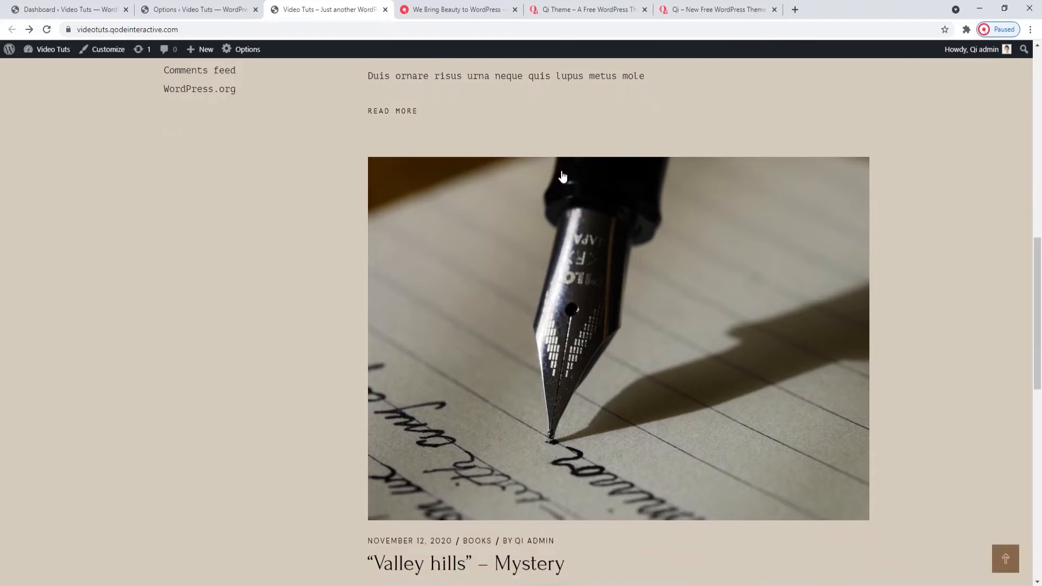
Clear the Number of Characters in Excerpt value, save the changes and reload the live blog page.
left_click(239, 7)
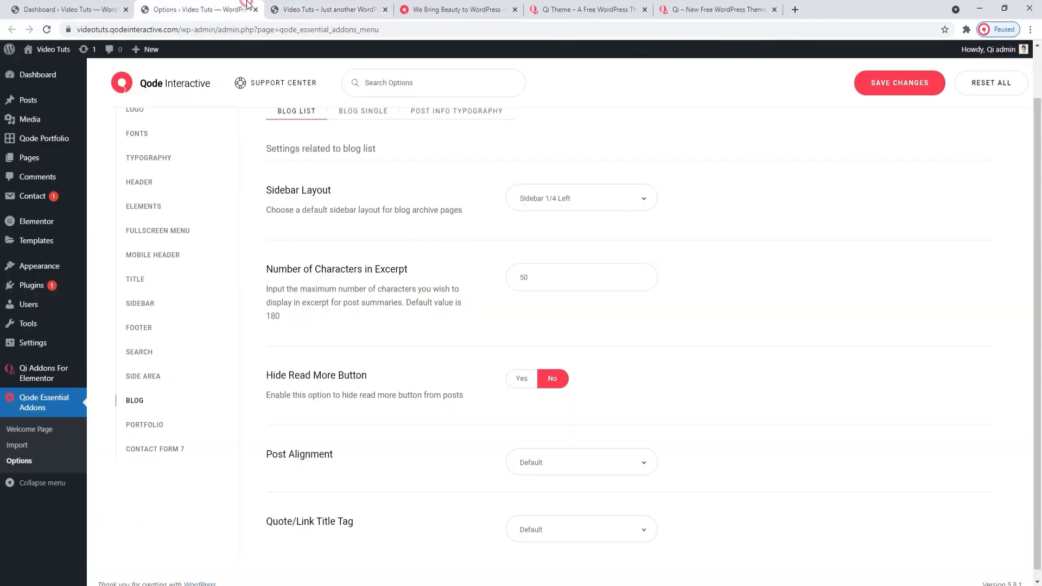
double_click(530, 283)
key("BackSpace")
left_click(875, 91)
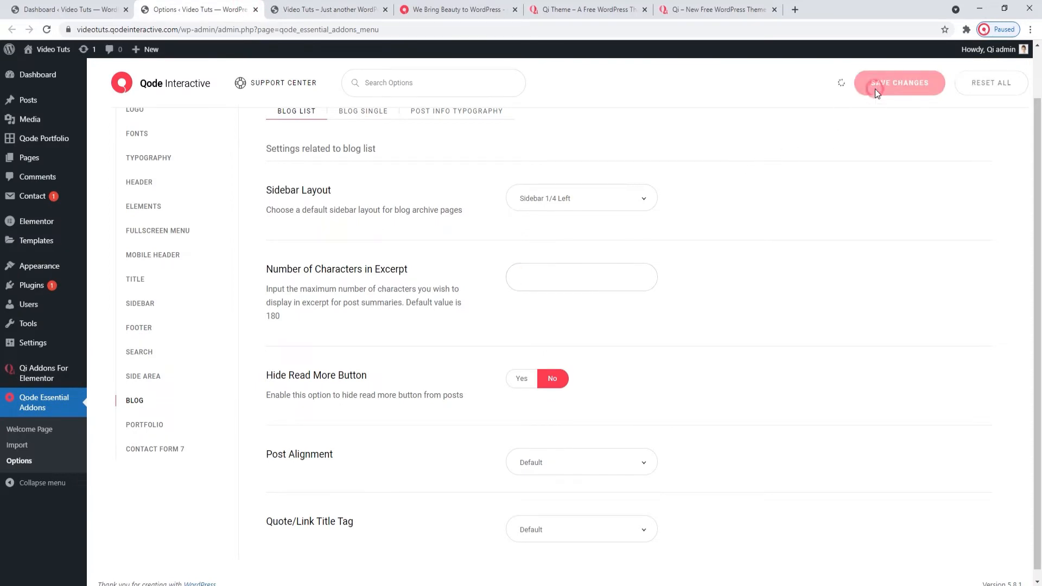
left_click(372, 5)
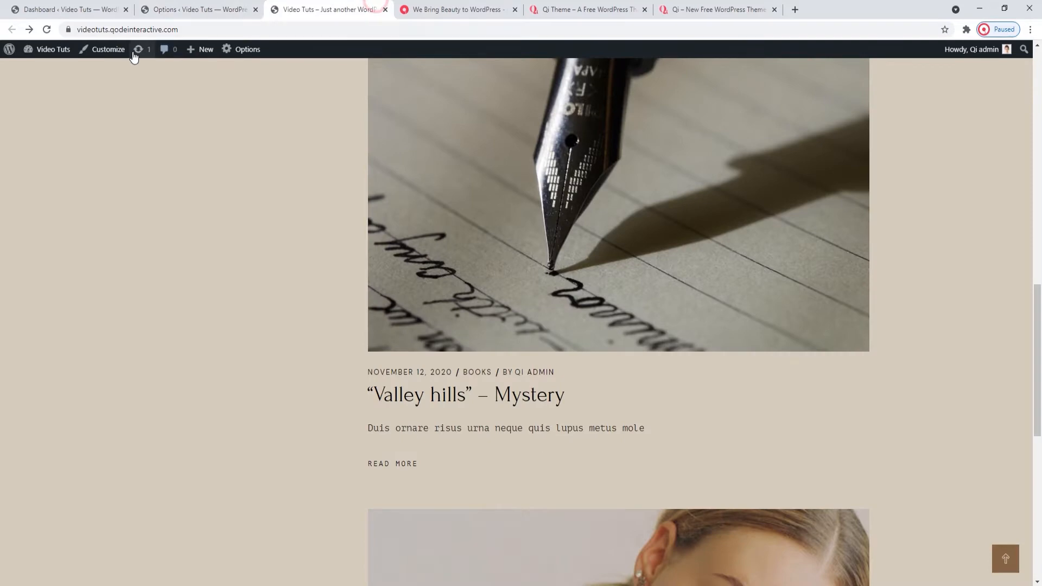
left_click(49, 30)
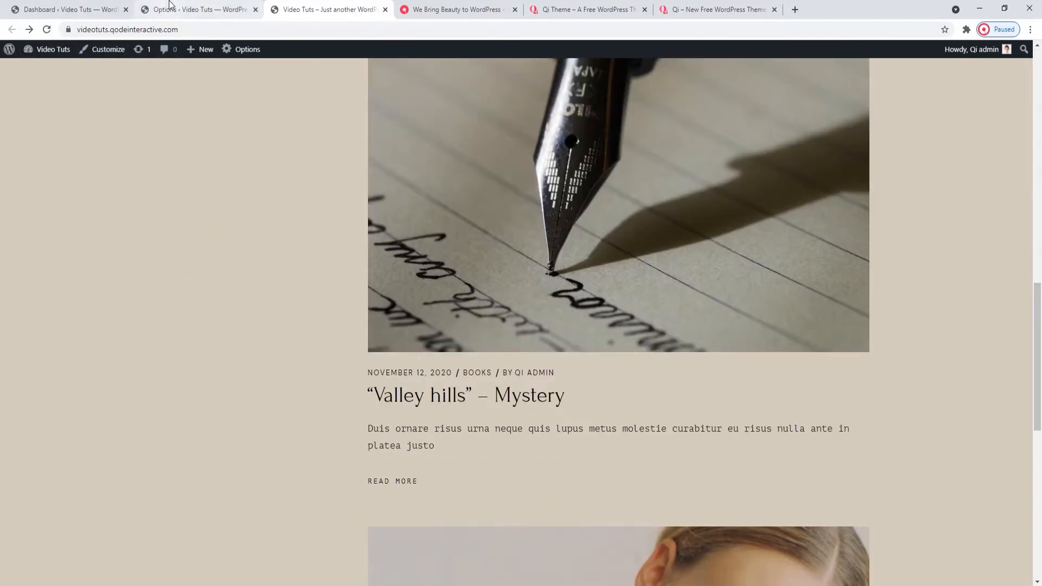
Check the Read More buttons under the live blog posts, set Hide Read More Button to Yes and save the changes.
left_click(170, 4)
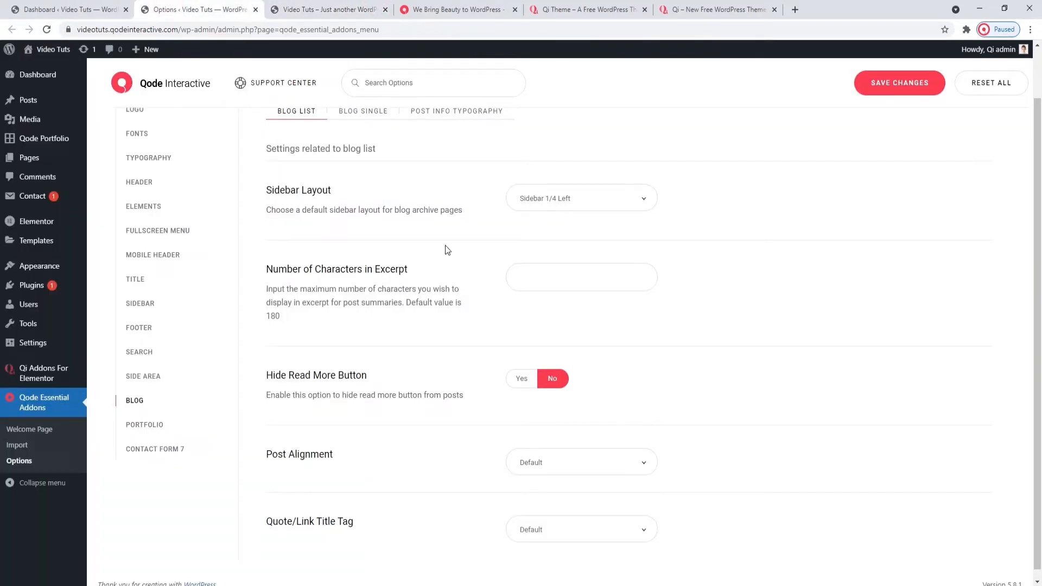
scroll(391, 304, "down", 1)
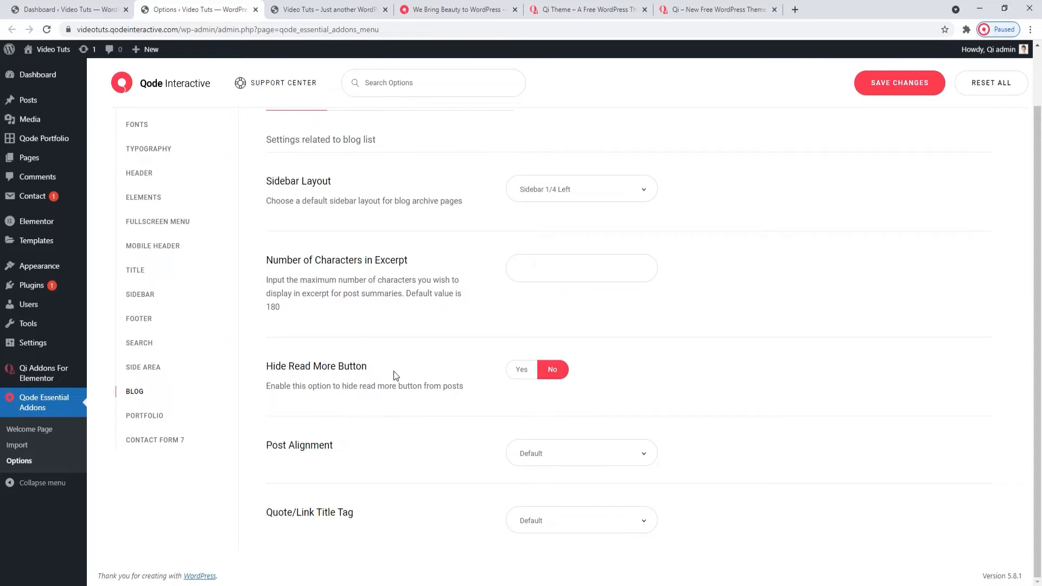
left_click(320, 9)
scroll(393, 351, "down", 2)
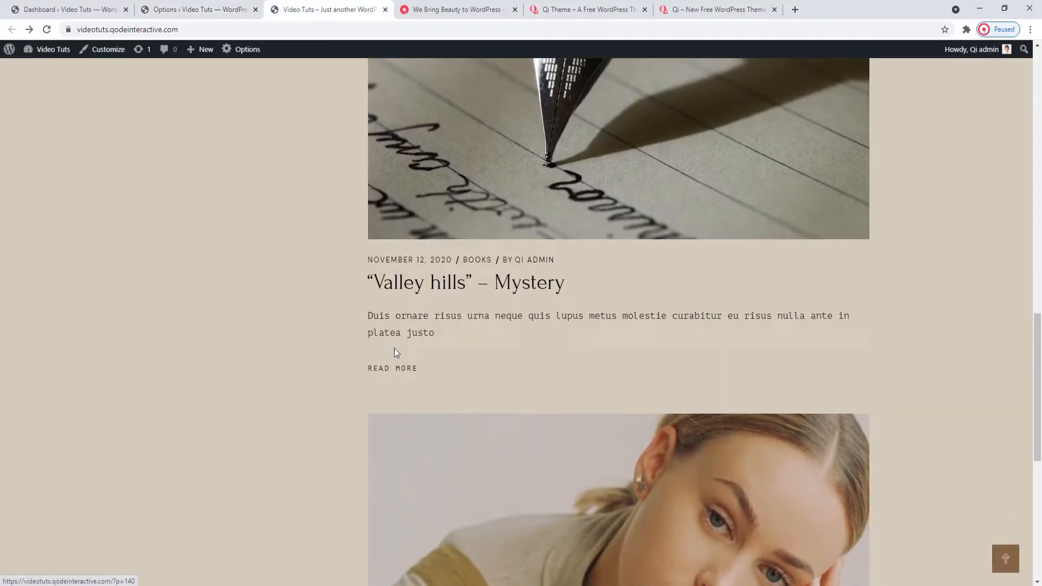
scroll(407, 373, "down", 8)
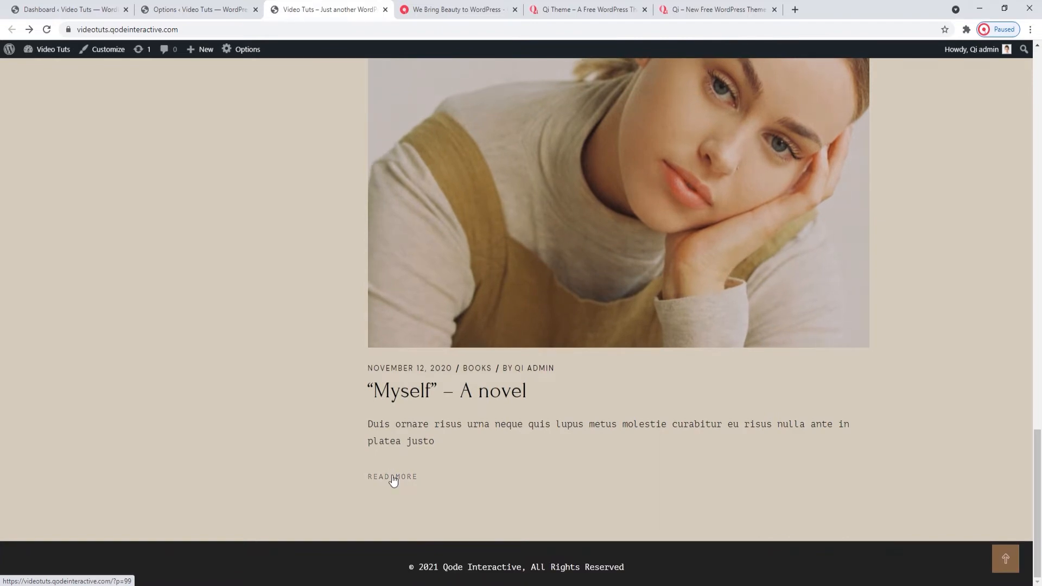
key("ctrl+shift+Tab")
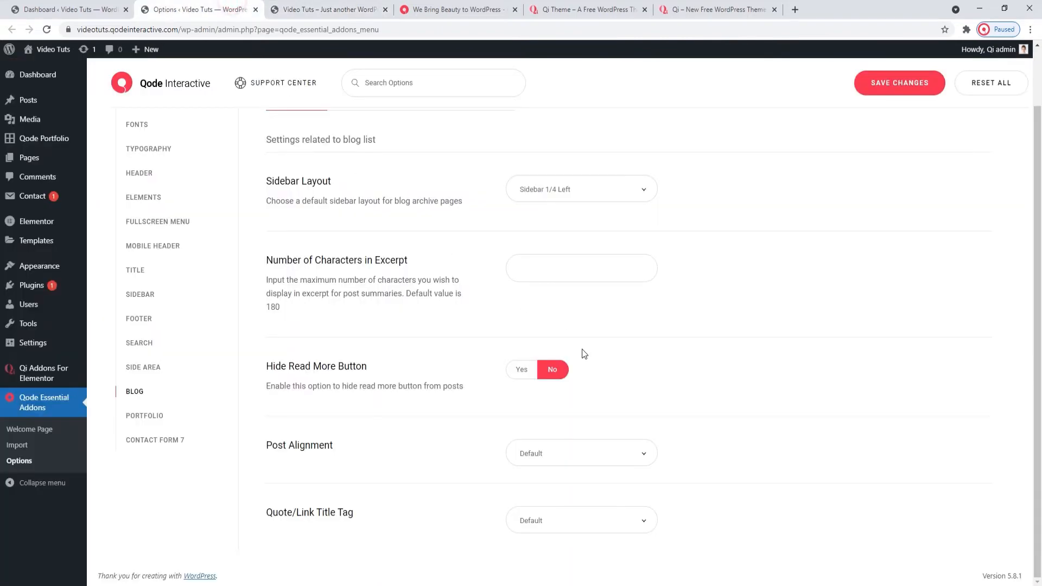
left_click(515, 370)
left_click(899, 82)
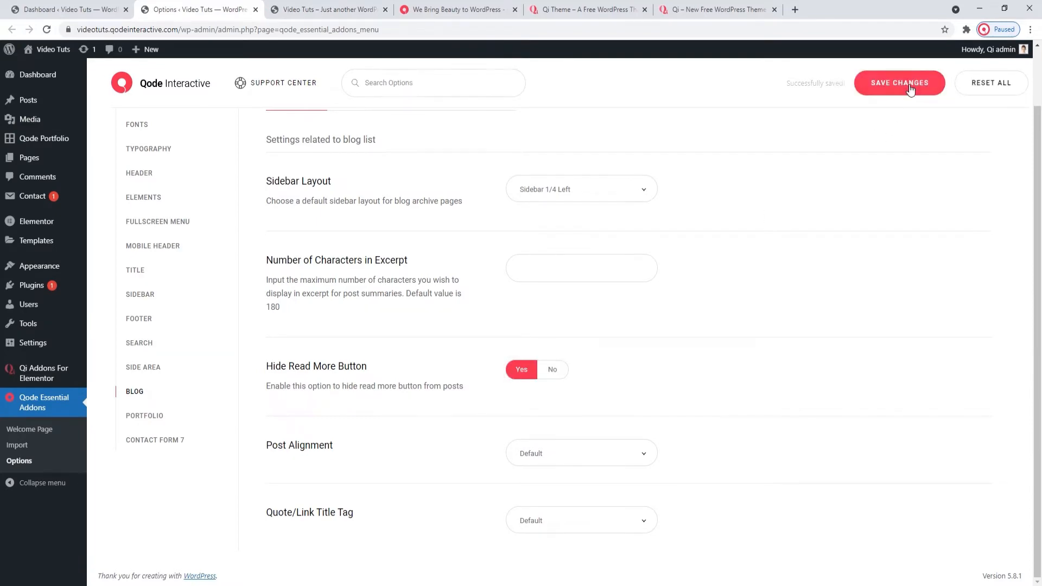
Reload the live blog page and check the posts for Read More buttons.
left_click(366, 5)
left_click(47, 29)
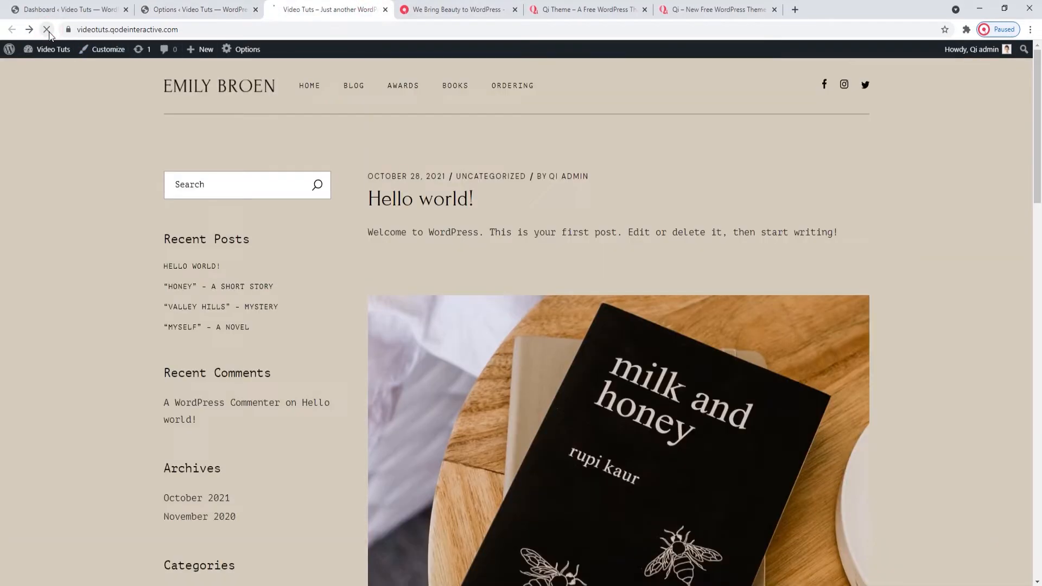
scroll(409, 487, "up", 4)
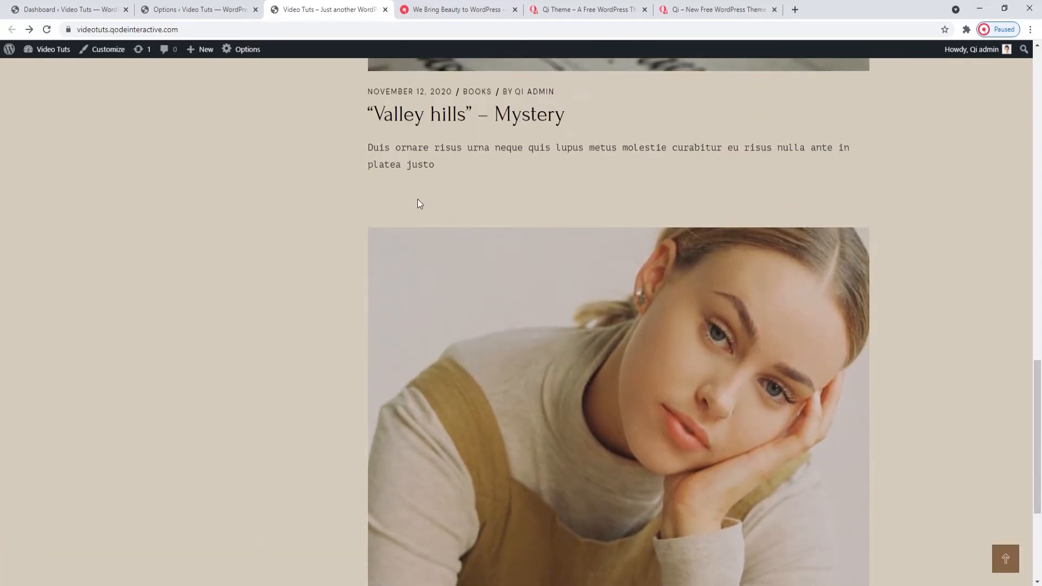
scroll(418, 202, "up", 2)
Set Hide Read More Button back to No, save the changes and reload the live blog page.
left_click(199, 9)
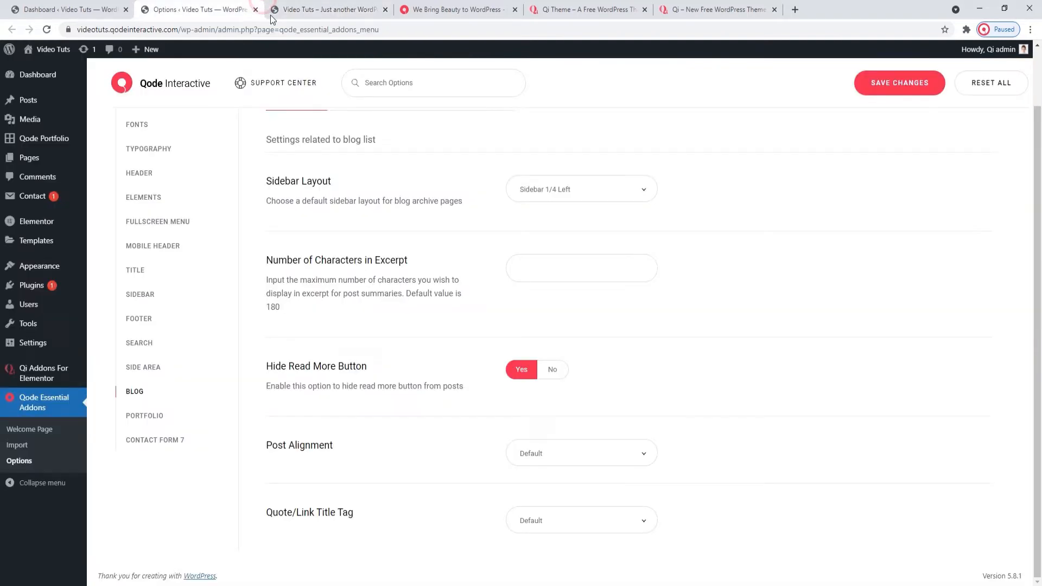
left_click(551, 369)
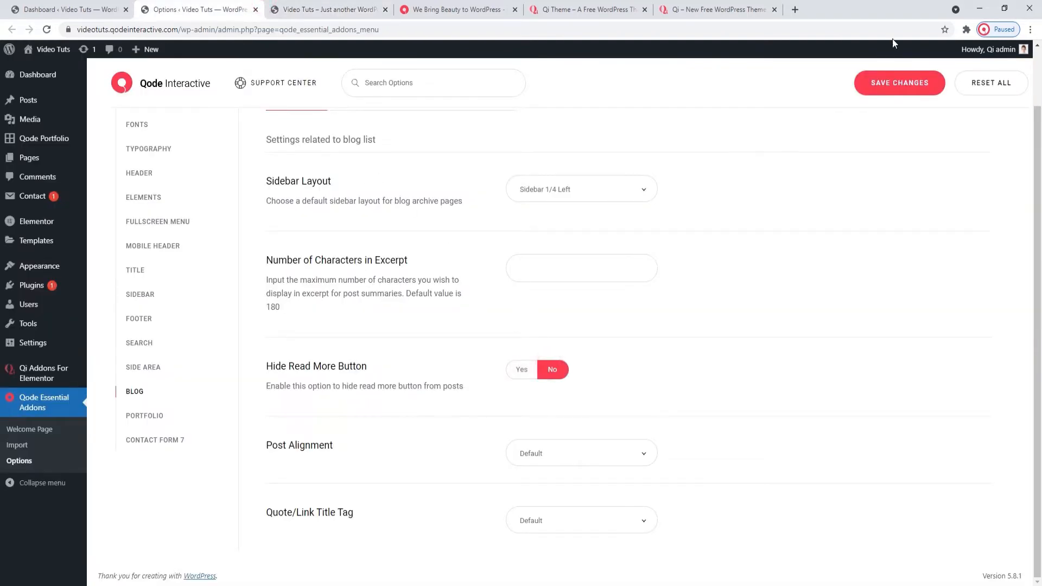
left_click(929, 79)
left_click(326, 9)
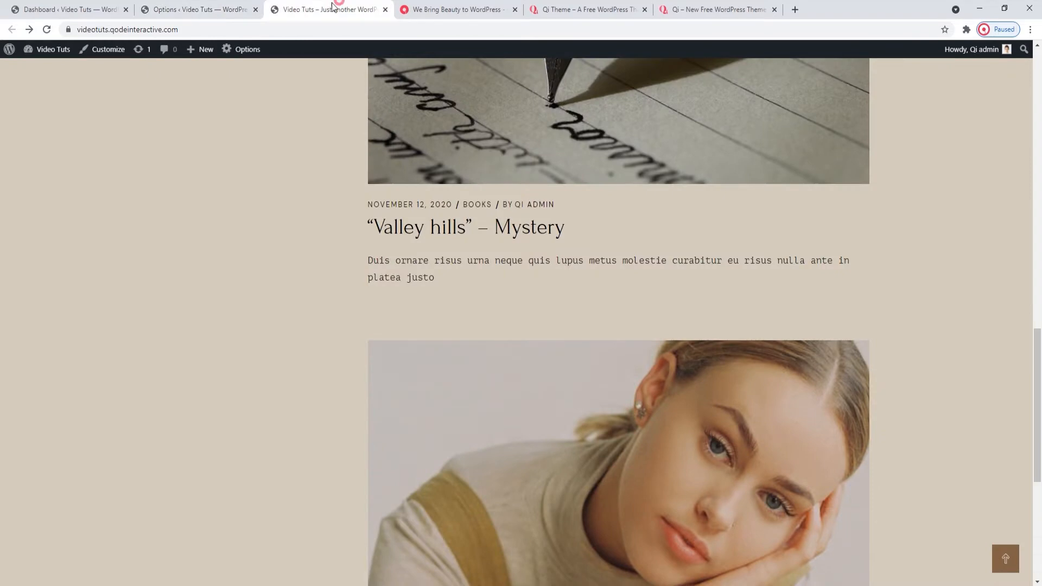
left_click(47, 29)
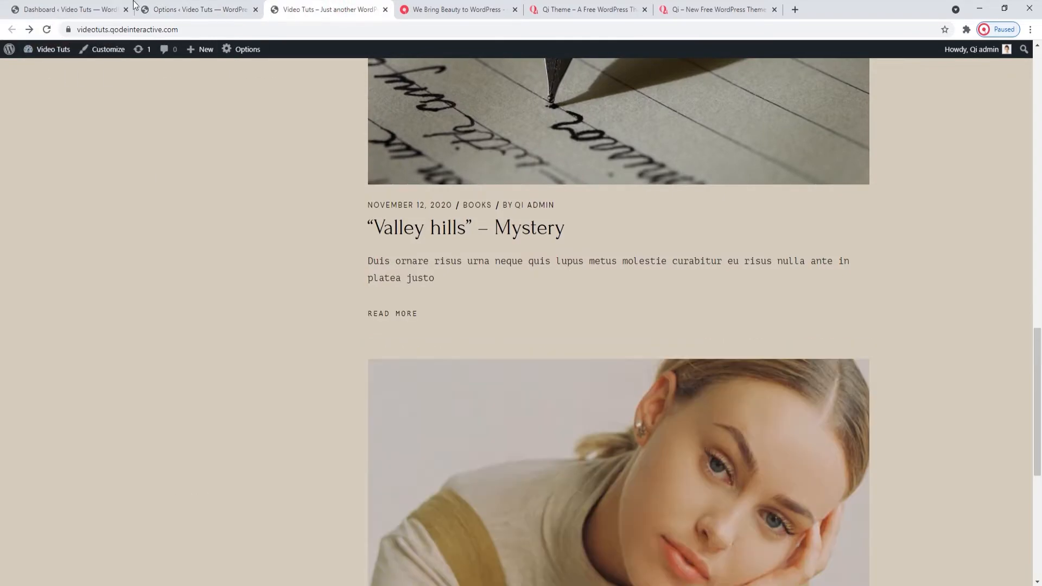
Open the Post Alignment choices in the blog list options and check the current post alignment on the live page.
left_click(195, 9)
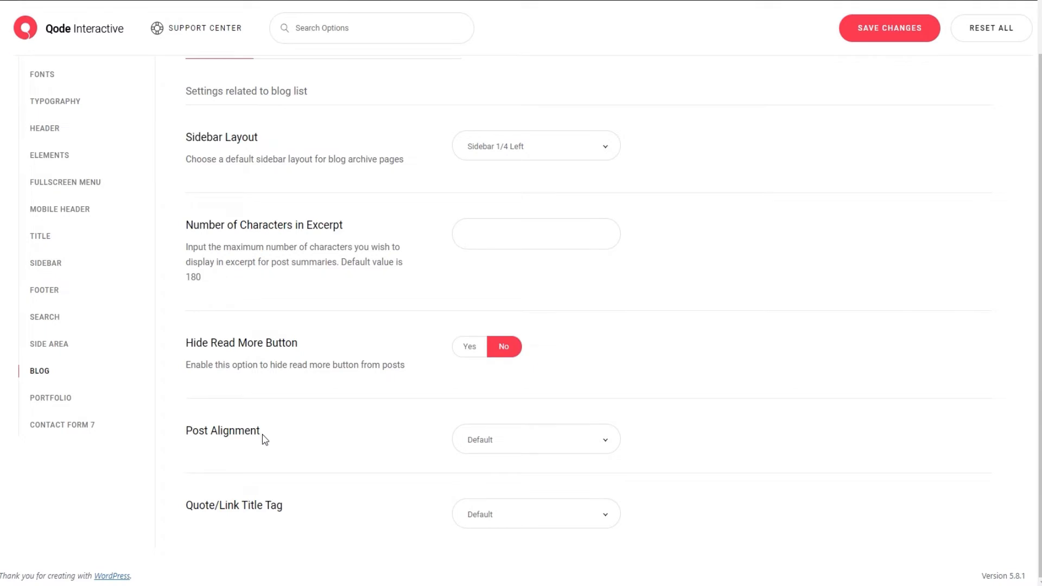
left_click(509, 444)
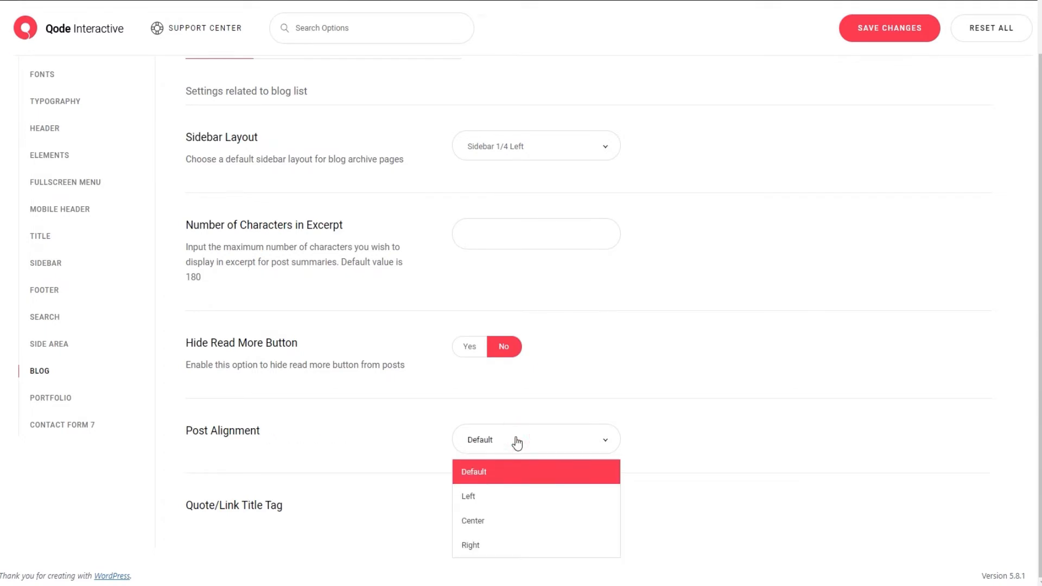
left_click(326, 10)
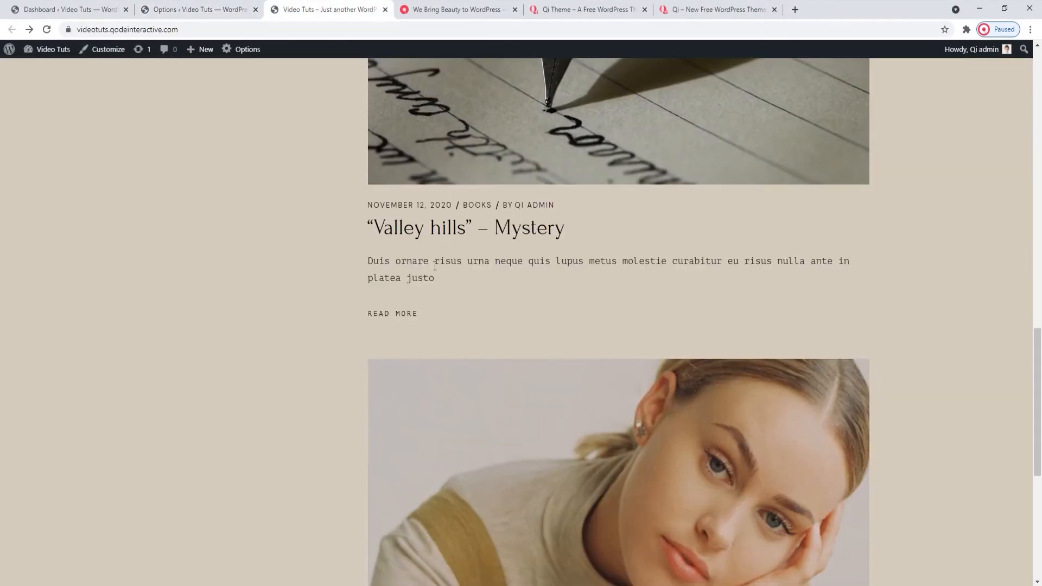
scroll(435, 266, "up", 4)
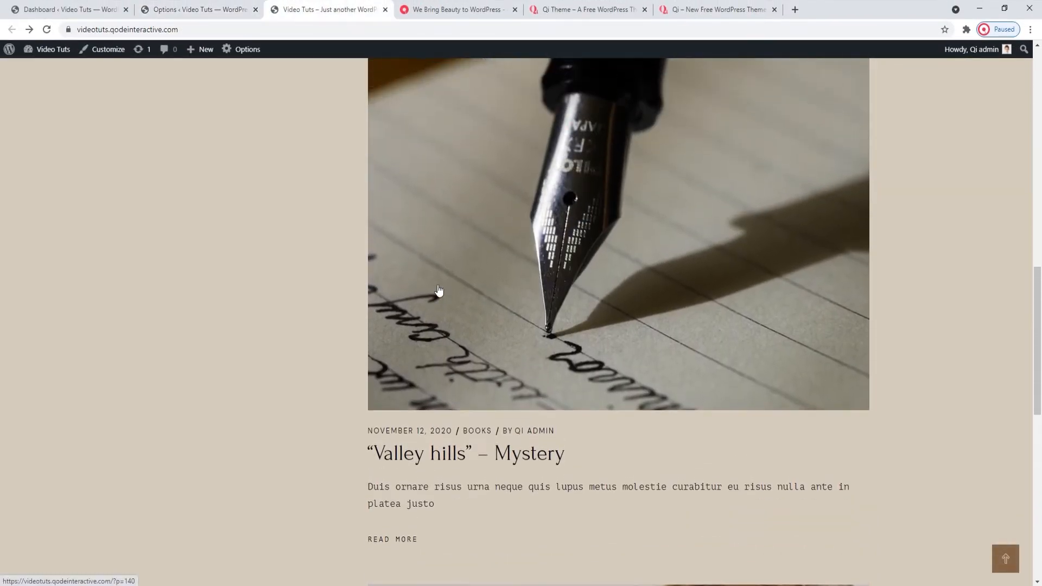
Set Post Alignment to Center, save the changes and check the posts on the reloaded blog page.
left_click(203, 8)
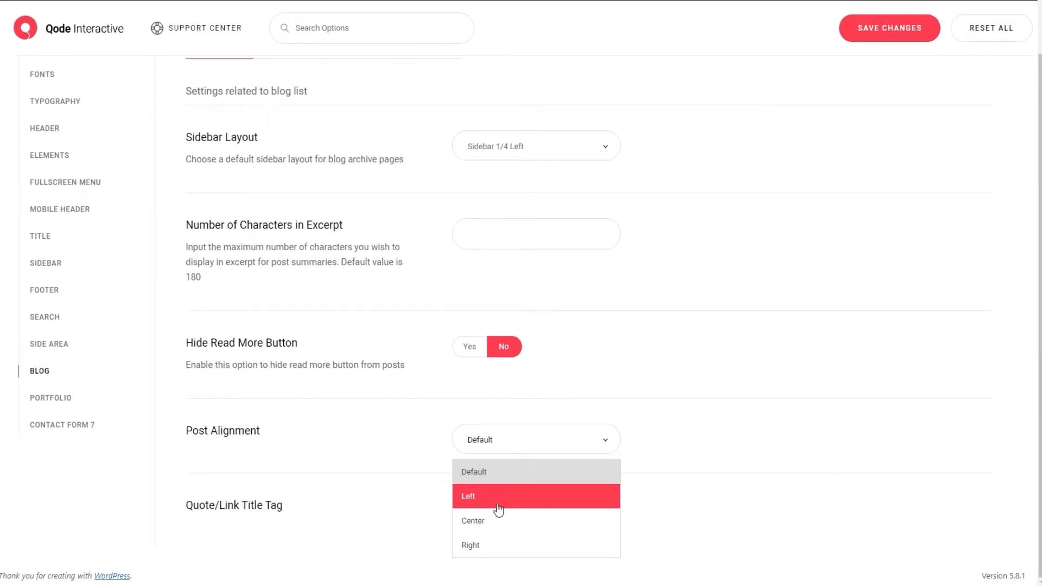
left_click(499, 521)
left_click(911, 82)
key("ctrl+Tab")
left_click(47, 30)
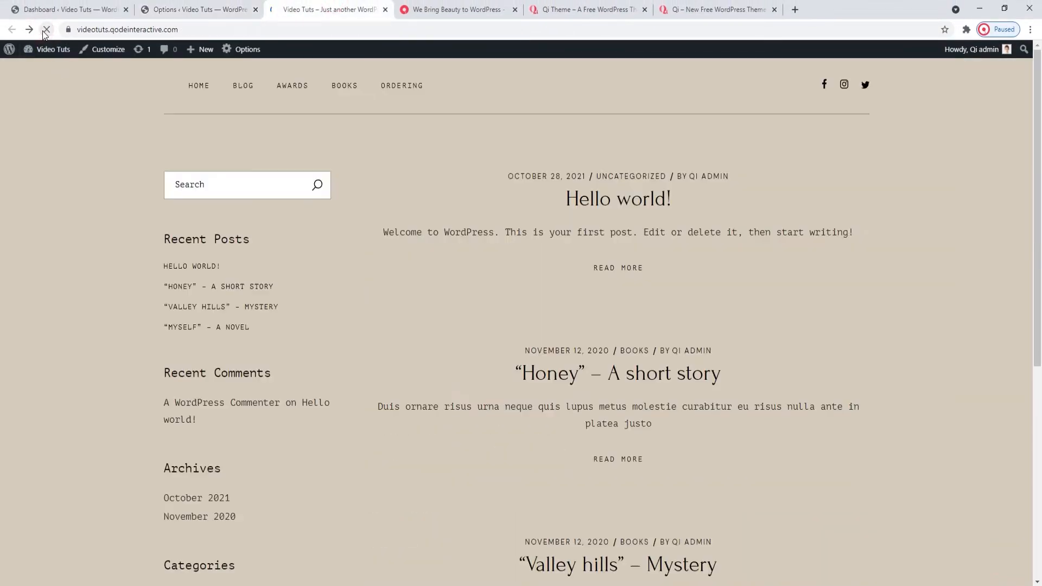
scroll(605, 345, "up", 3)
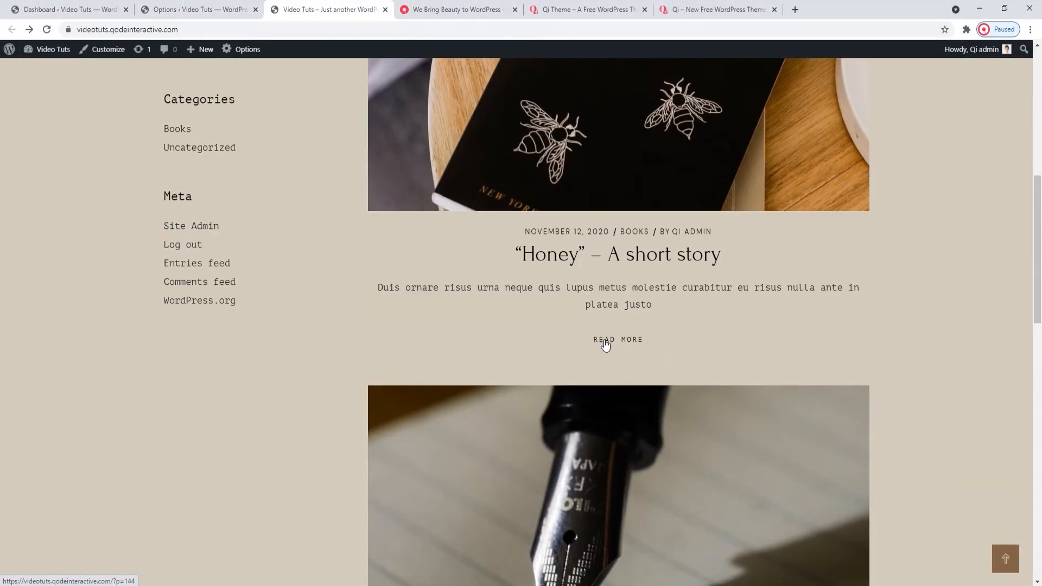
scroll(605, 345, "up", 4)
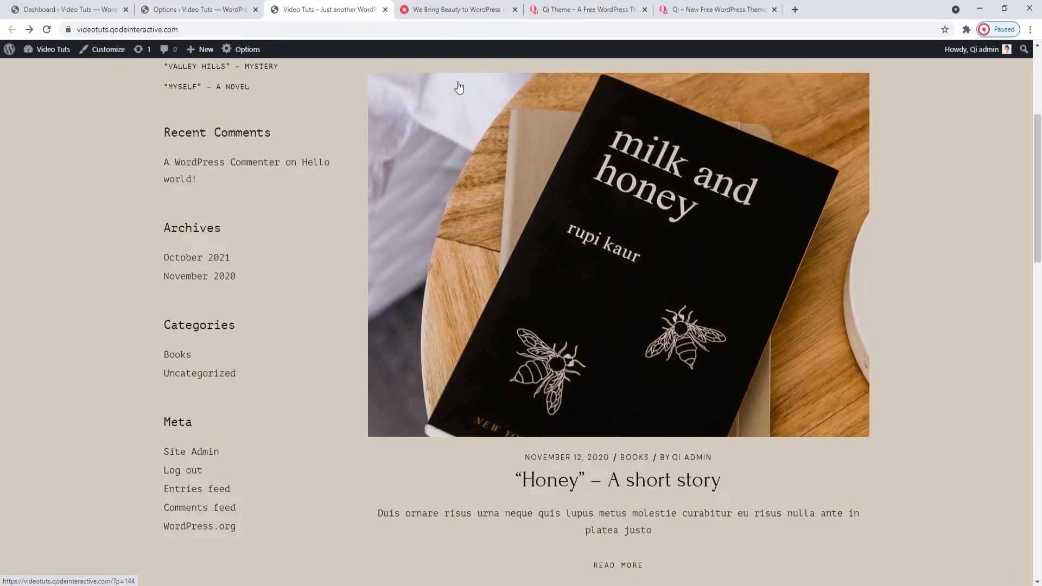
Change Post Alignment to Right, save the changes and check the posts on the reloaded blog page.
left_click(235, 8)
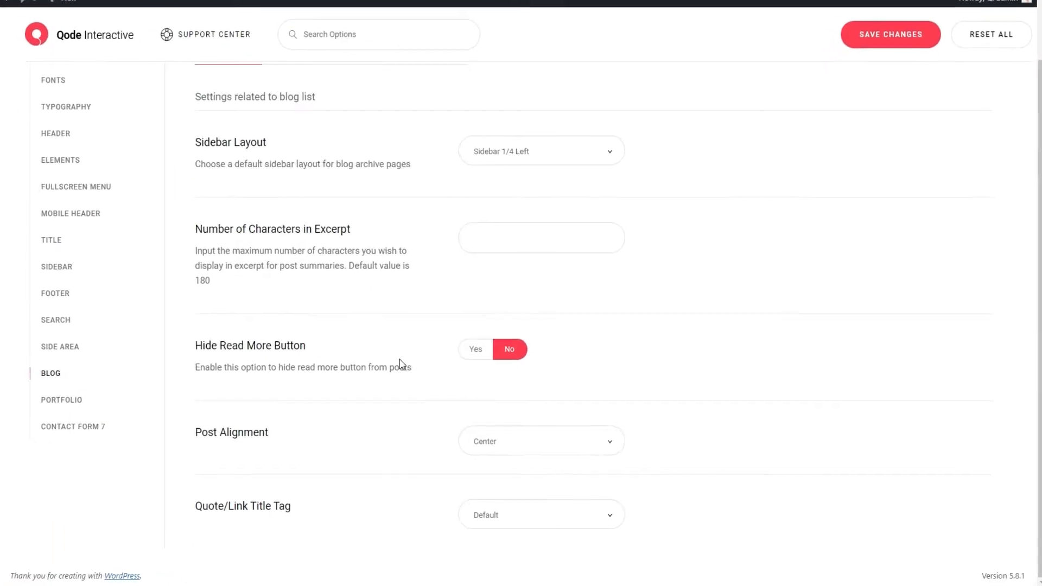
left_click(483, 440)
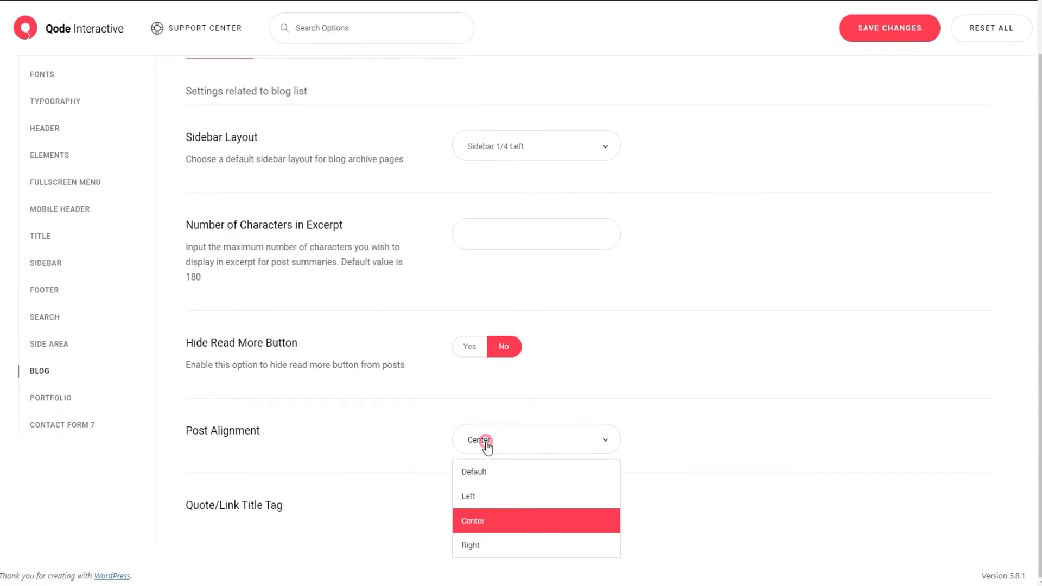
left_click(488, 546)
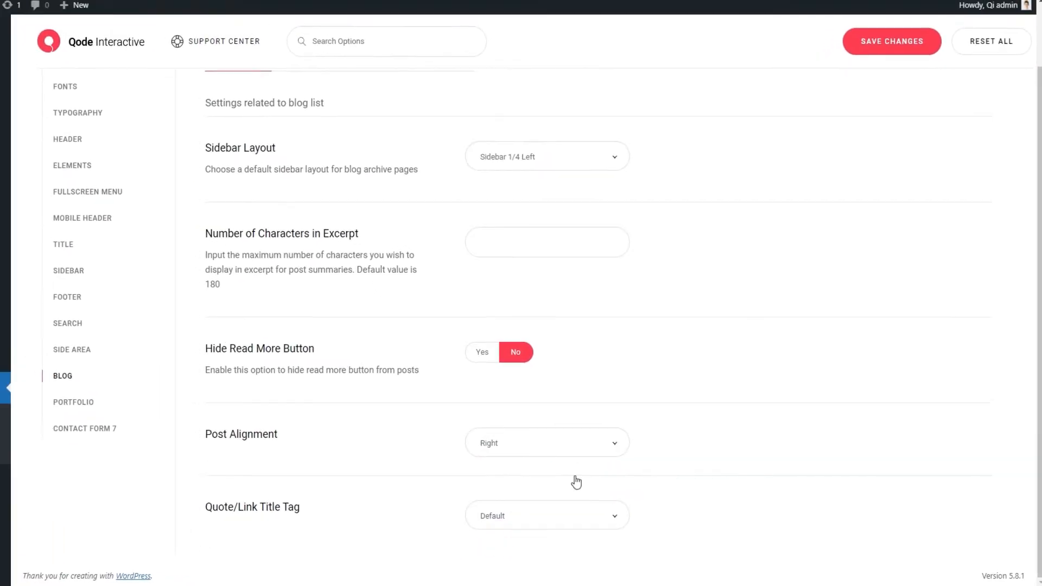
left_click(892, 41)
left_click(360, 6)
left_click(47, 29)
scroll(198, 131, "down", 2)
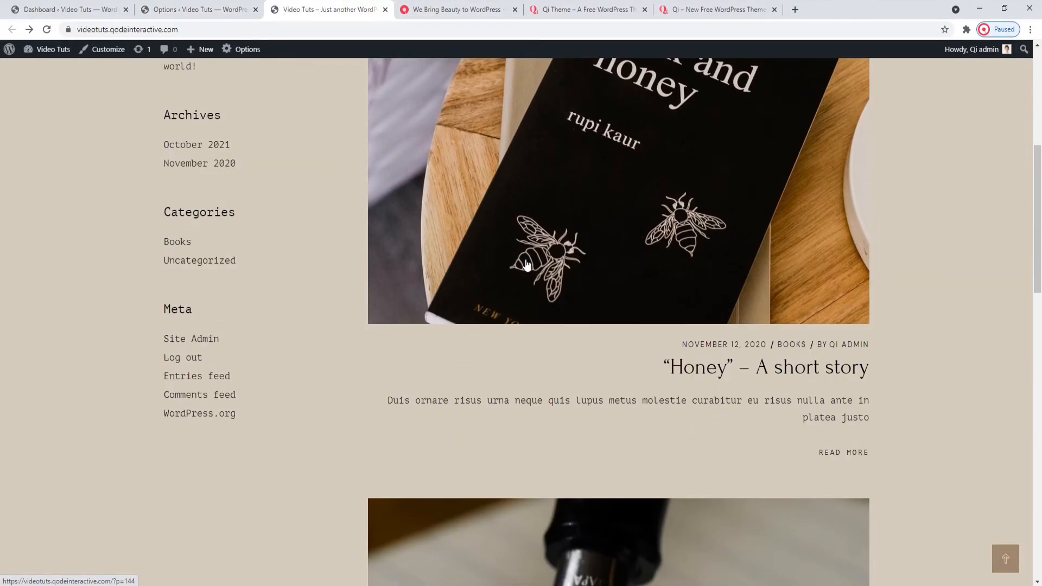
scroll(523, 266, "up", 5)
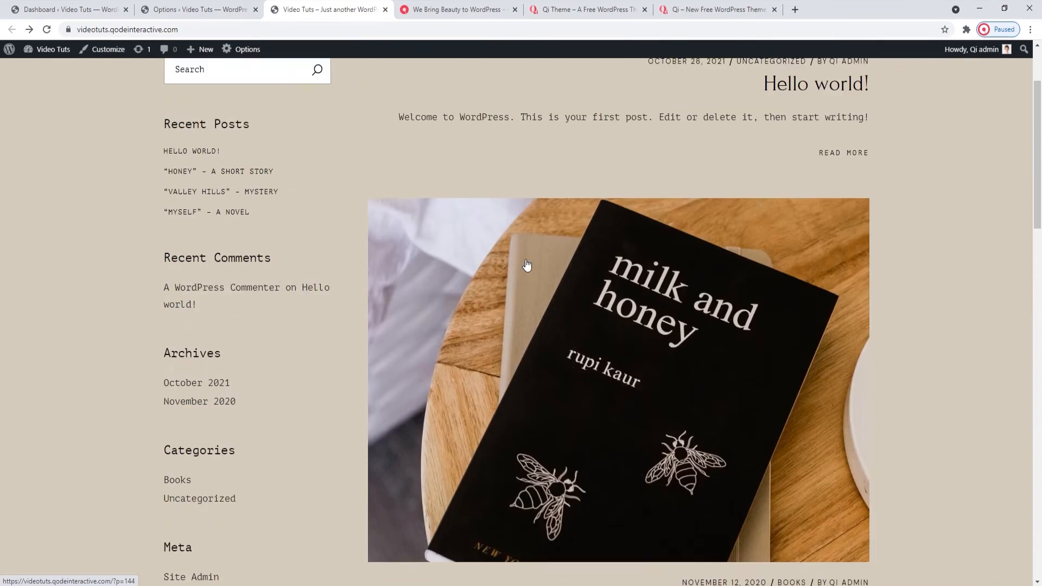
Return Post Alignment to Default, save the changes and reload the live blog page.
left_click(233, 9)
left_click(540, 453)
left_click(541, 477)
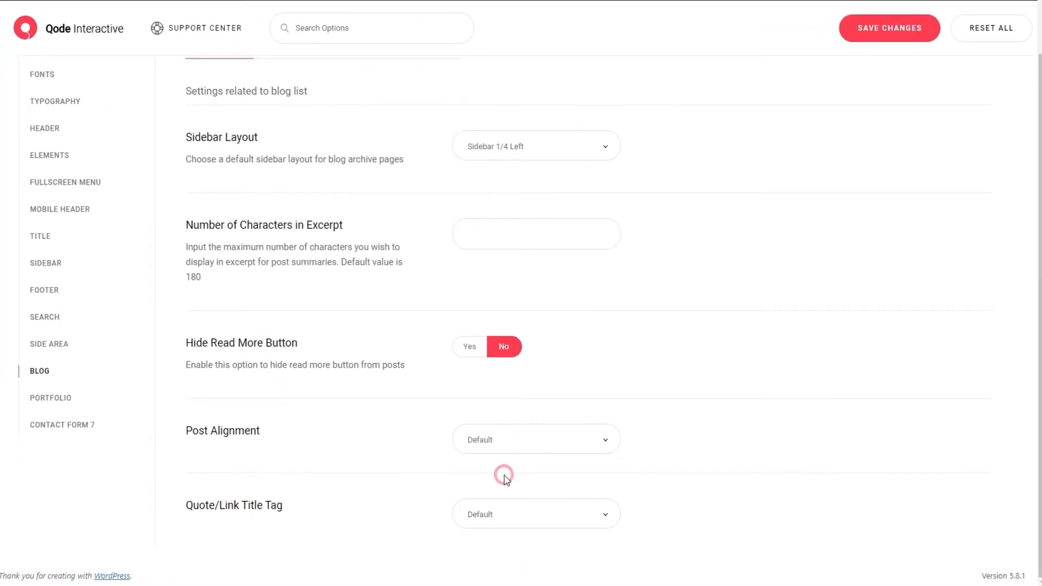
left_click(894, 28)
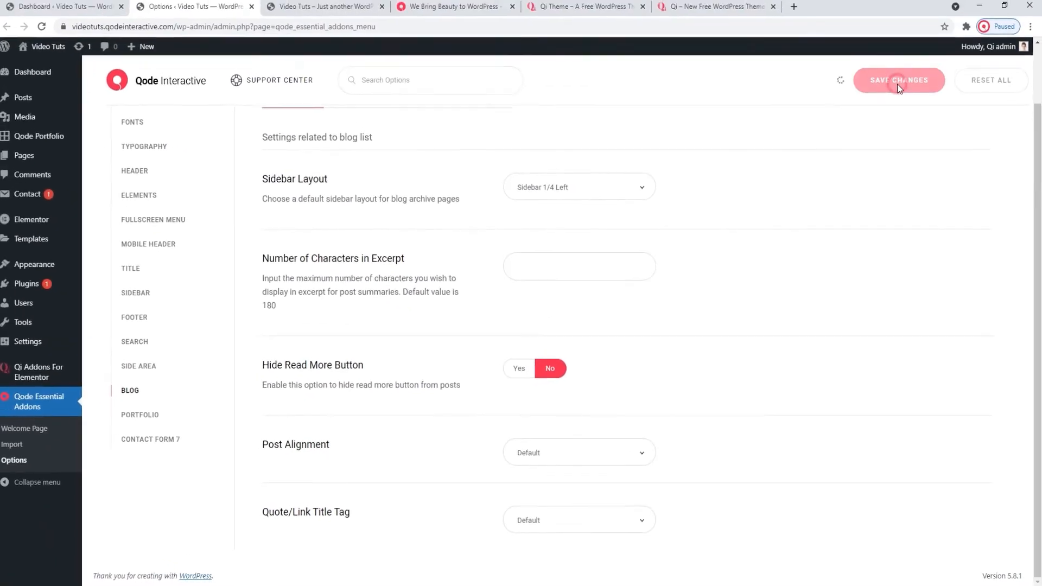
left_click(339, 6)
left_click(47, 29)
scroll(307, 190, "down", 5)
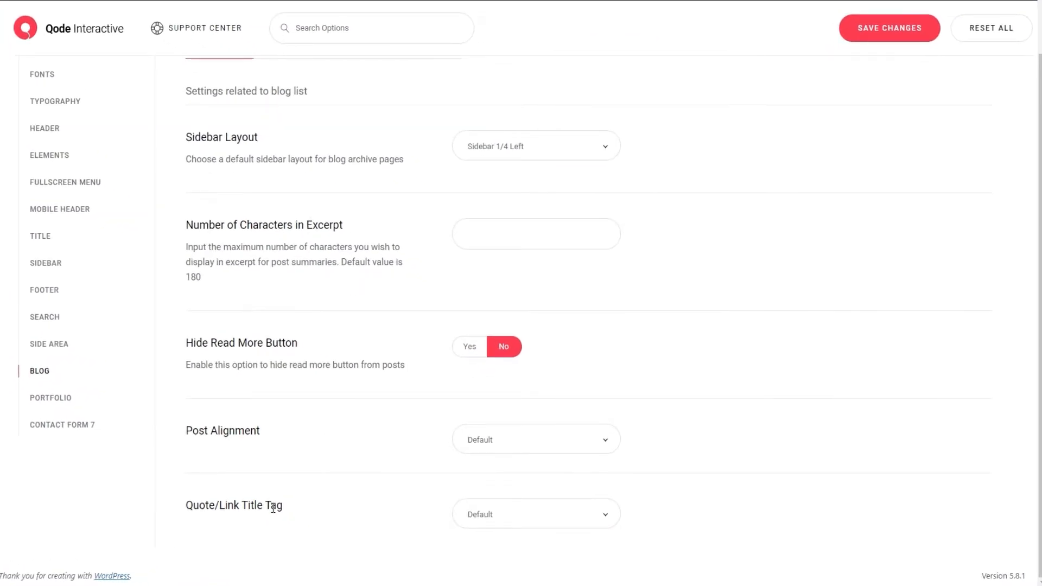
Examine the heading tags offered for Quote/Link Title Tag and leave the setting at Default.
left_click(459, 514)
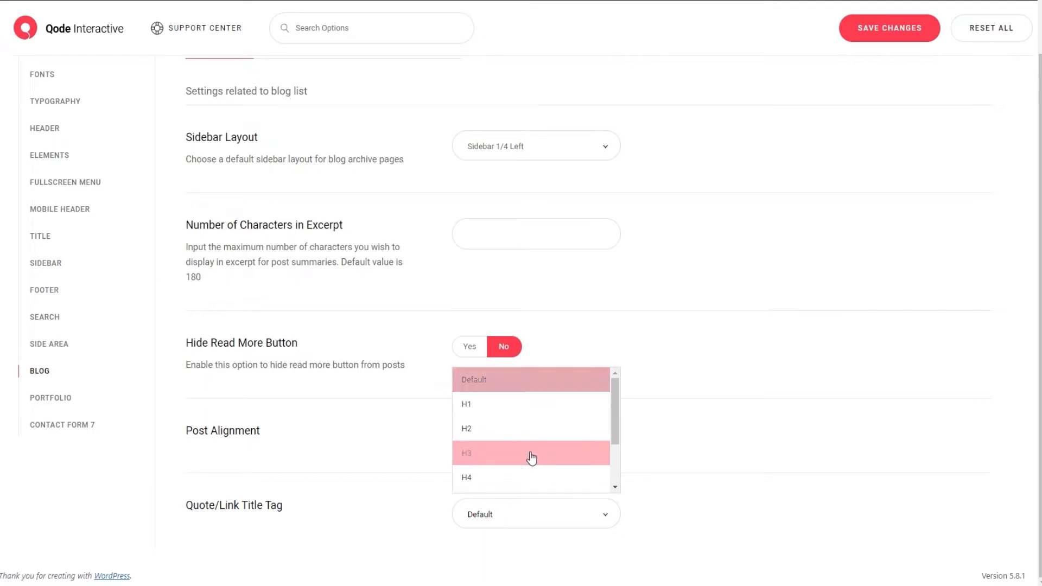
scroll(530, 459, "down", 1)
scroll(531, 458, "up", 1)
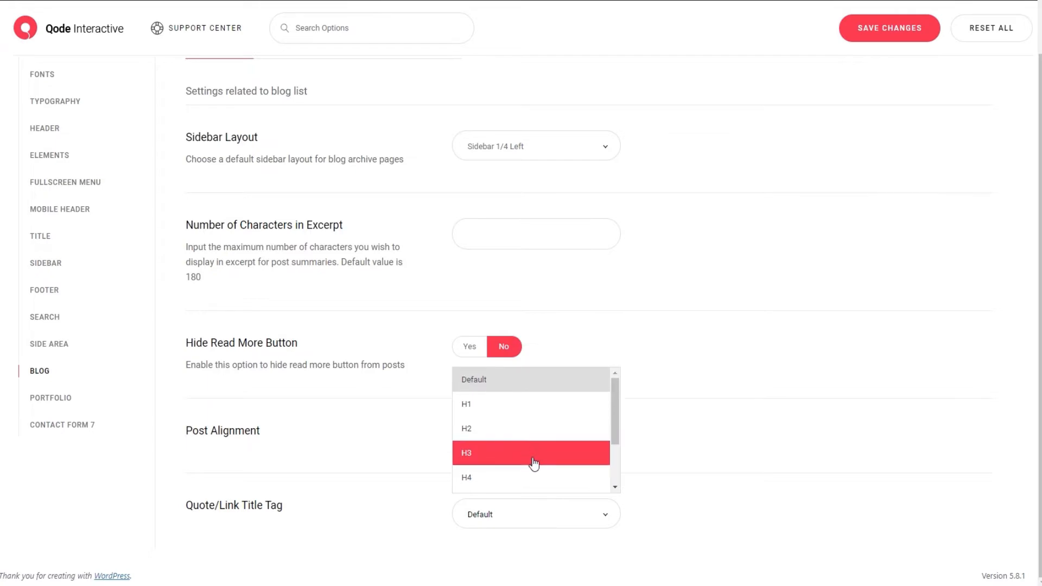
left_click(538, 520)
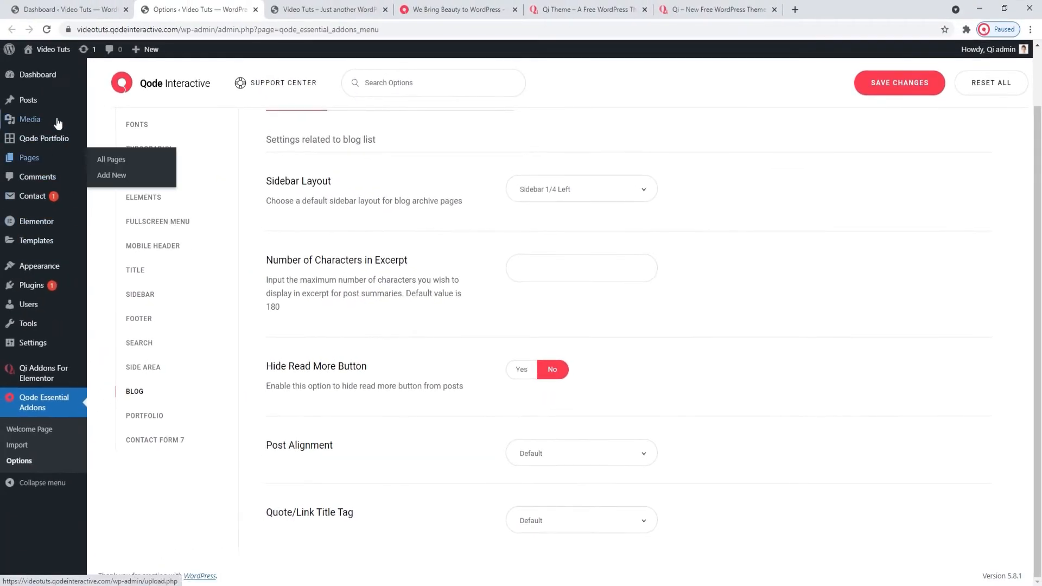
Open the posts administration in a new tab, start a new post and title it "Quote".
middle_click(81, 92)
left_click(277, 9)
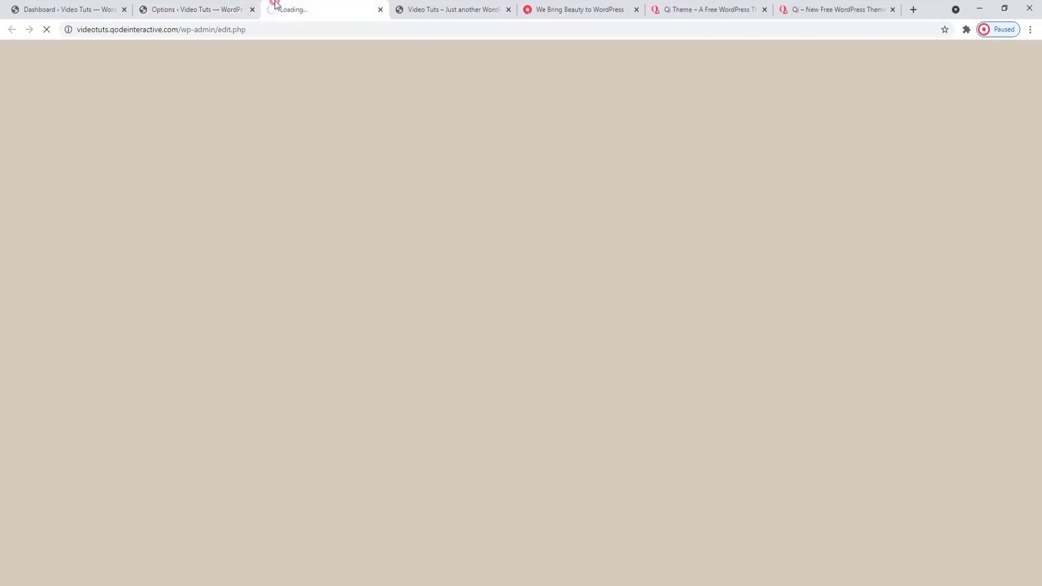
left_click(165, 95)
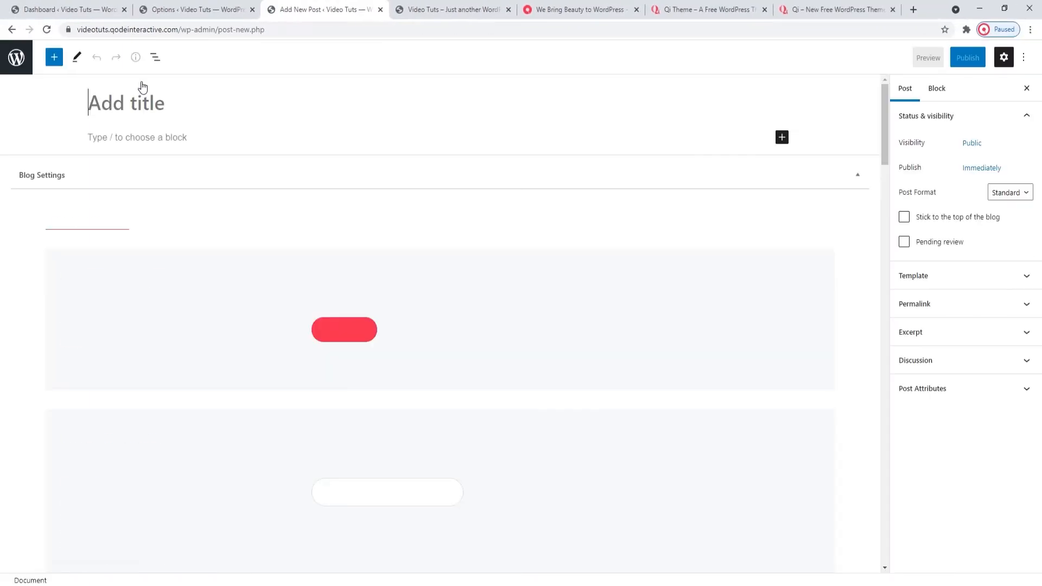
type("Q")
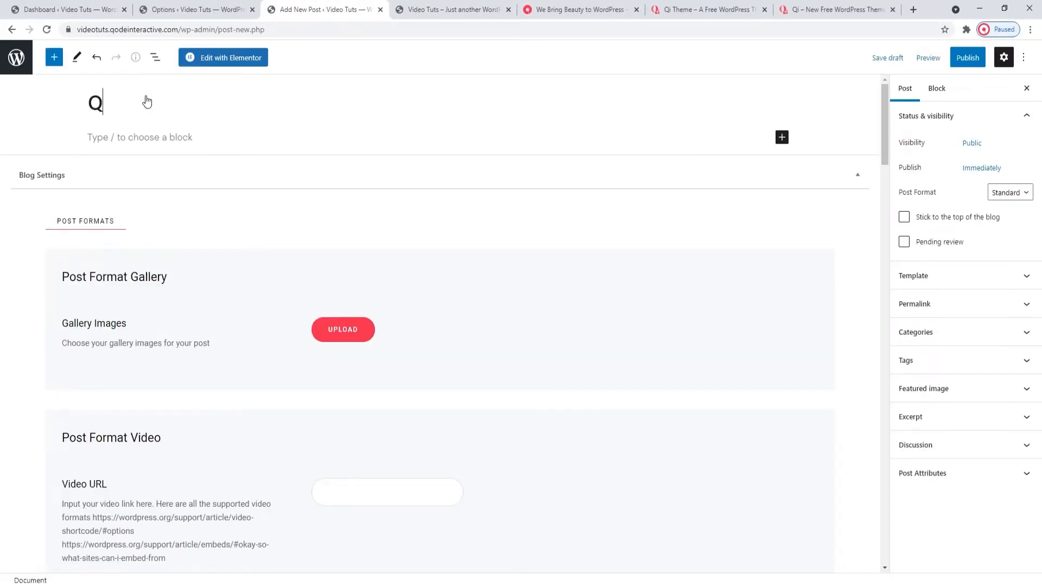
type("uote")
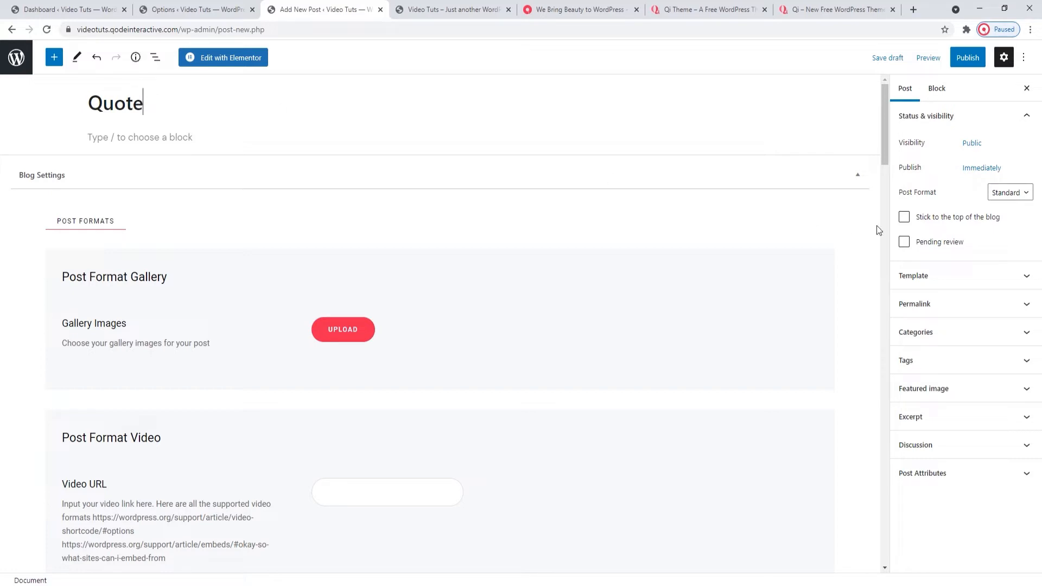
Set the post format to Quote and publish the post.
left_click(1014, 196)
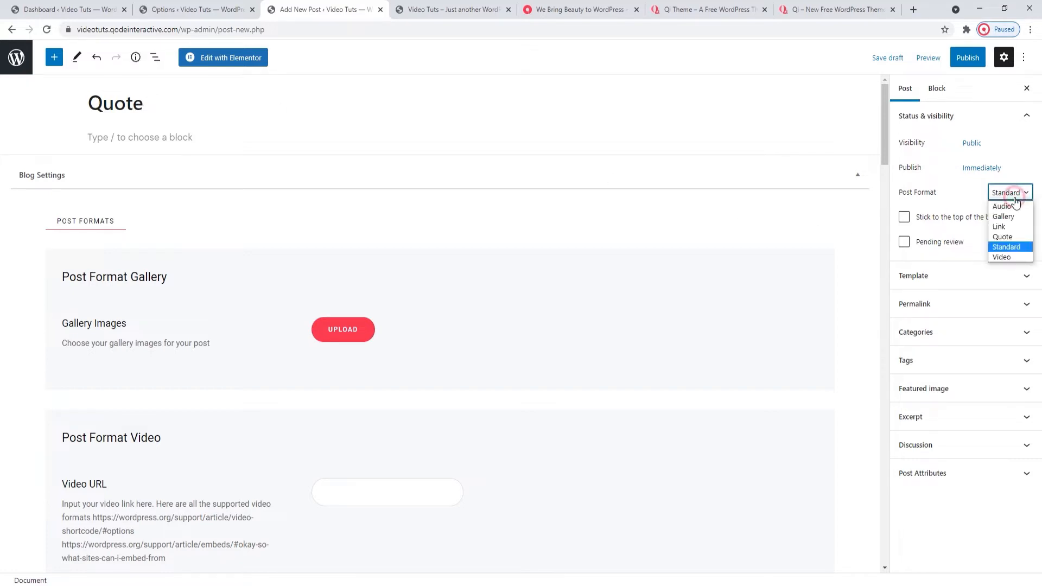
left_click(1009, 238)
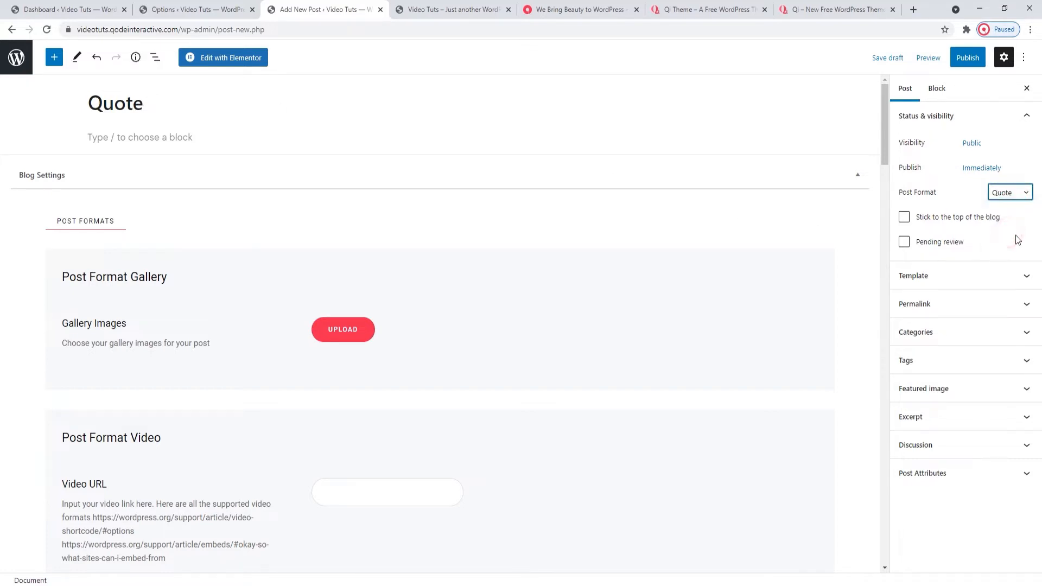
left_click(968, 57)
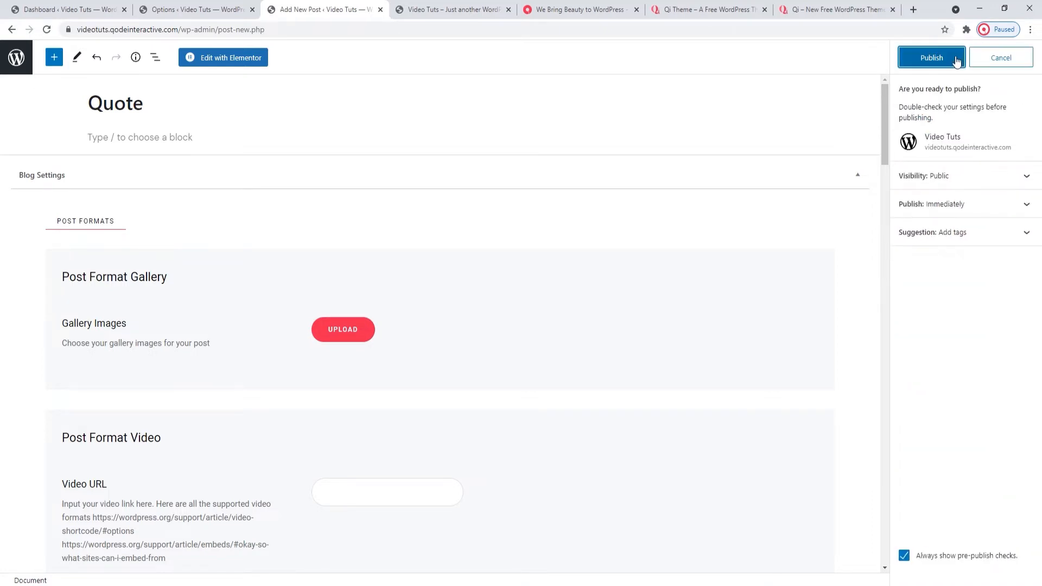
left_click(960, 58)
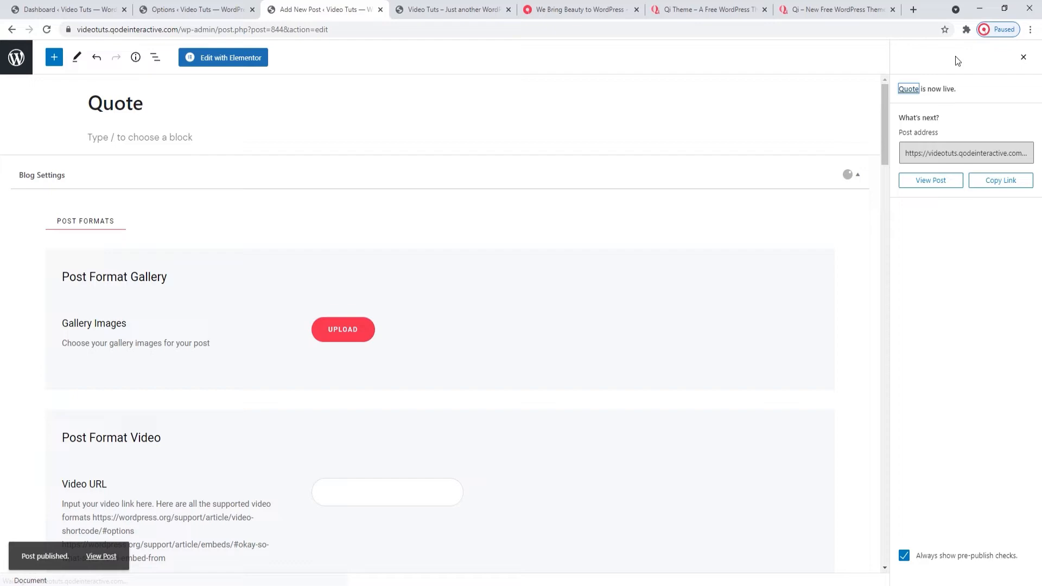
Close the post editor tab and return to the top of the live blog page.
left_click(381, 10)
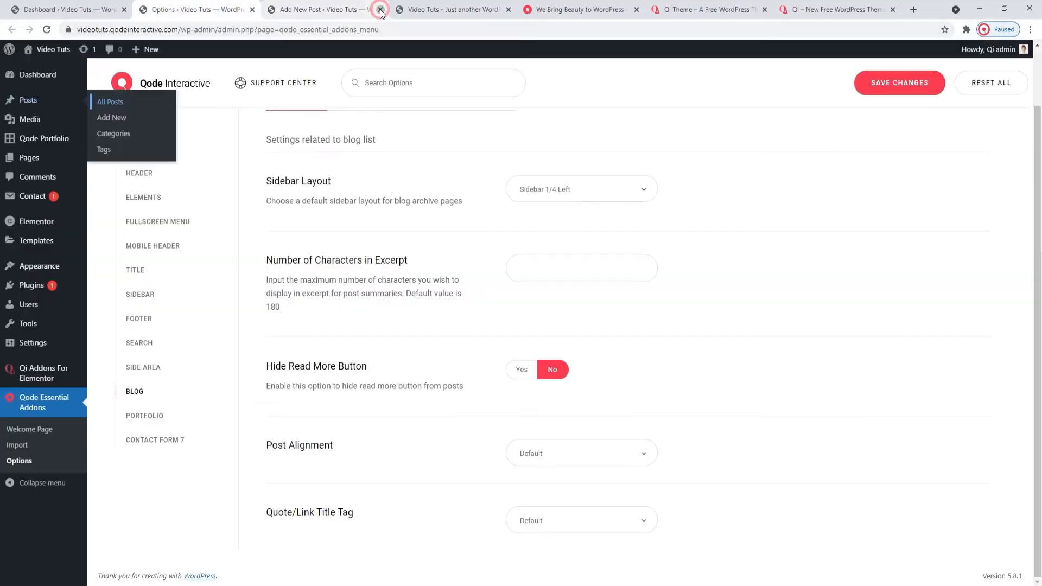
left_click(327, 9)
scroll(344, 221, "up", 8)
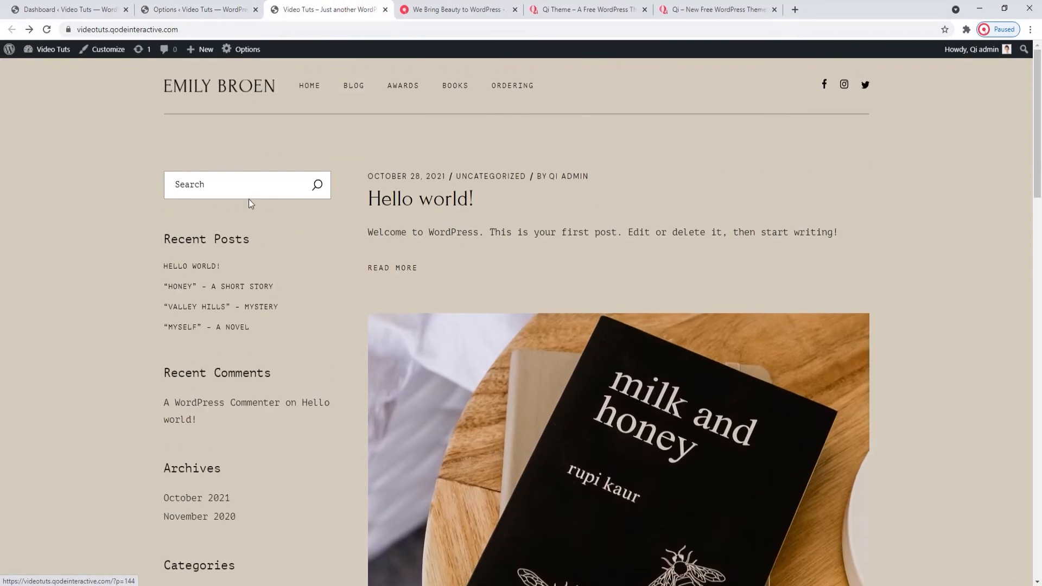
Set the Quote/Link Title Tag to H3, save the options and reload the live blog to check the Quote post.
left_click(46, 29)
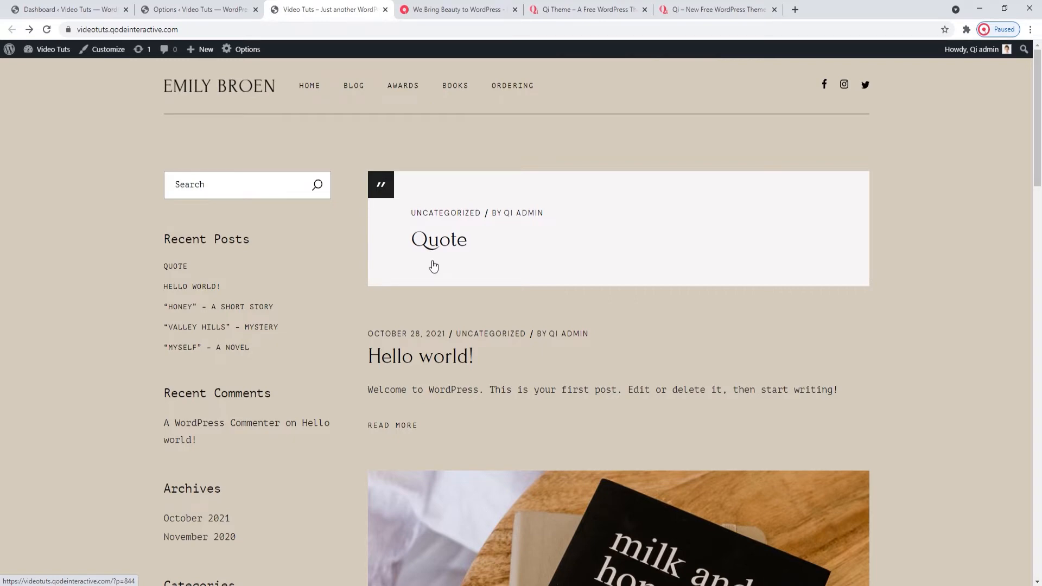
left_click(195, 9)
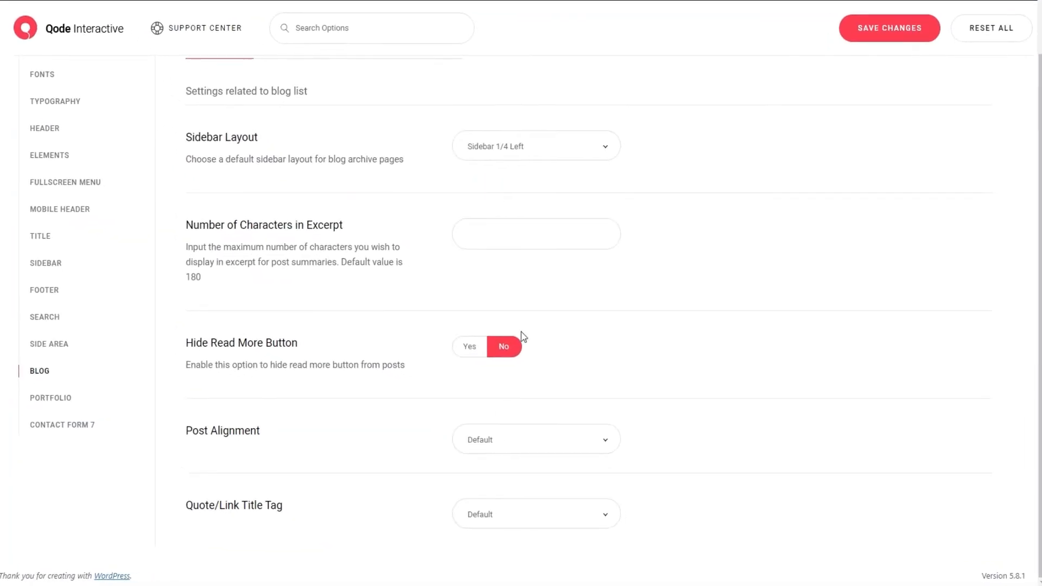
left_click(551, 513)
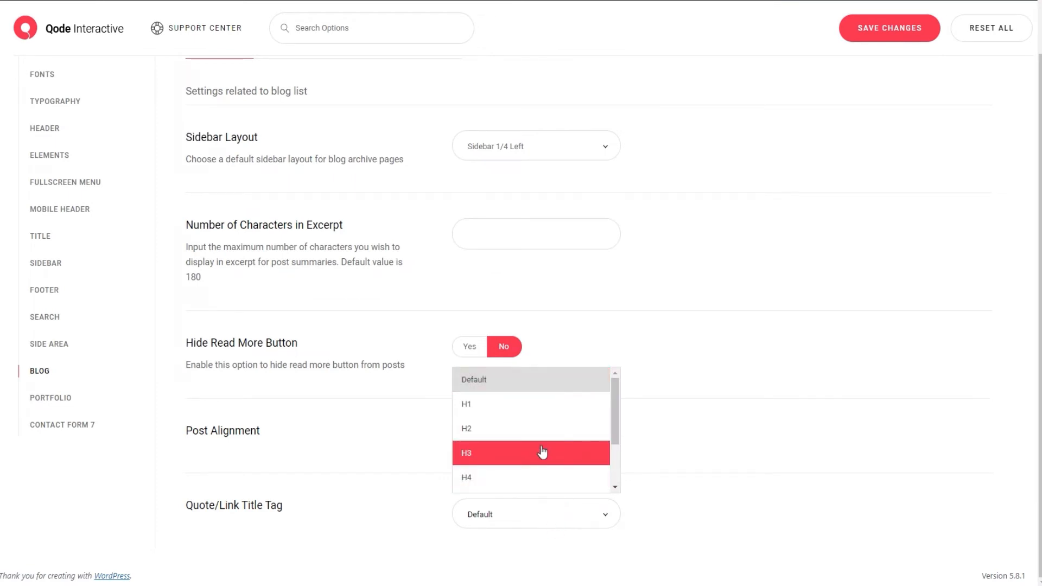
scroll(542, 450, "down", 2)
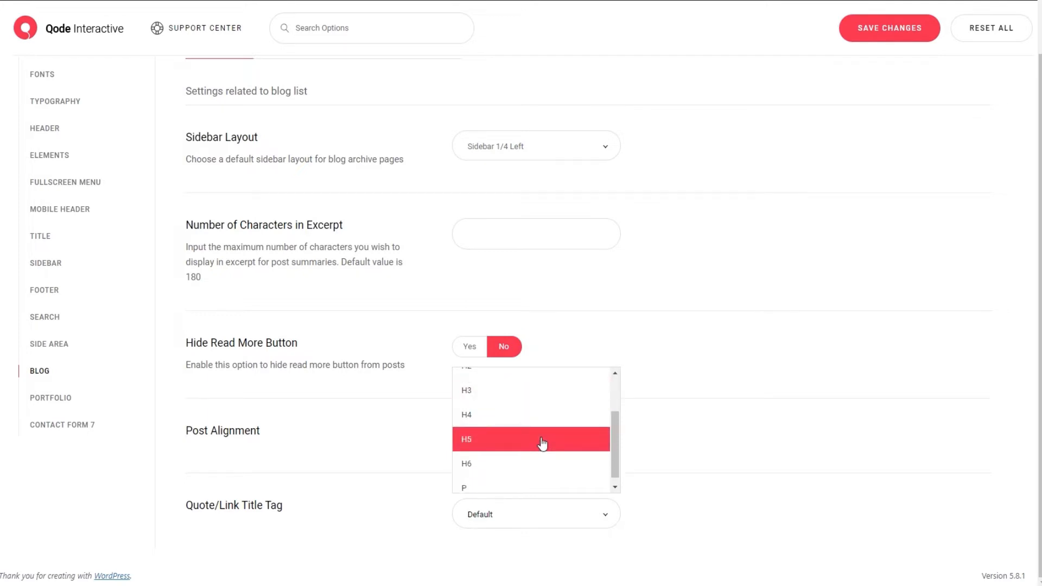
scroll(543, 444, "up", 2)
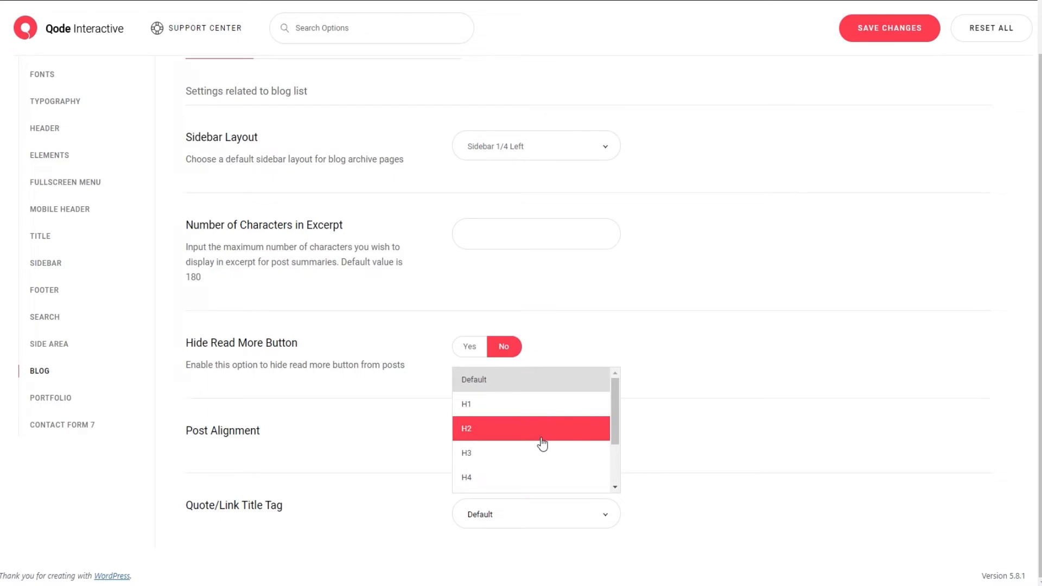
left_click(508, 453)
left_click(868, 29)
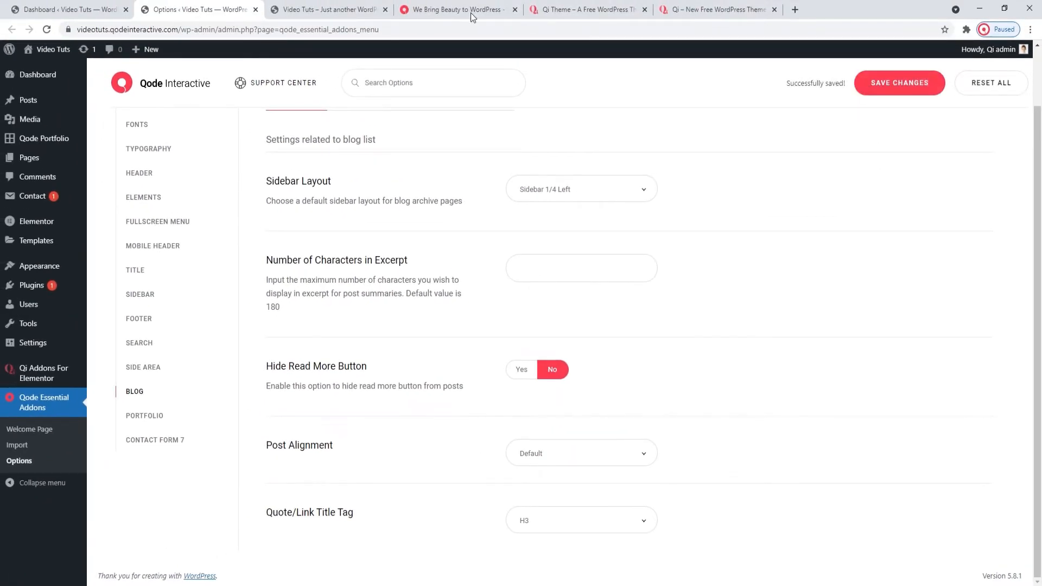
left_click(325, 9)
left_click(48, 29)
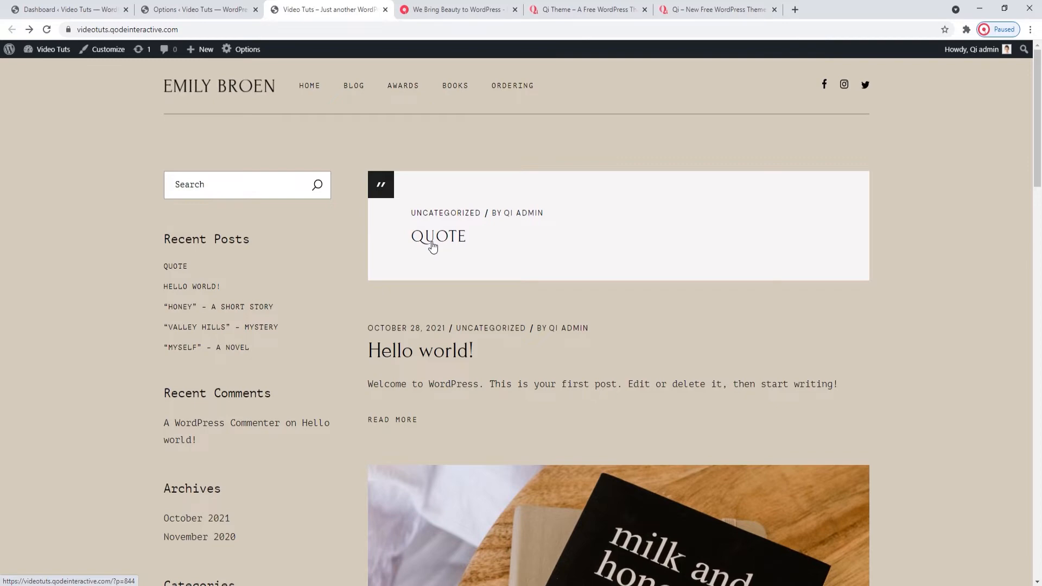
Return to the blog options and open the Blog Single settings.
left_click(196, 9)
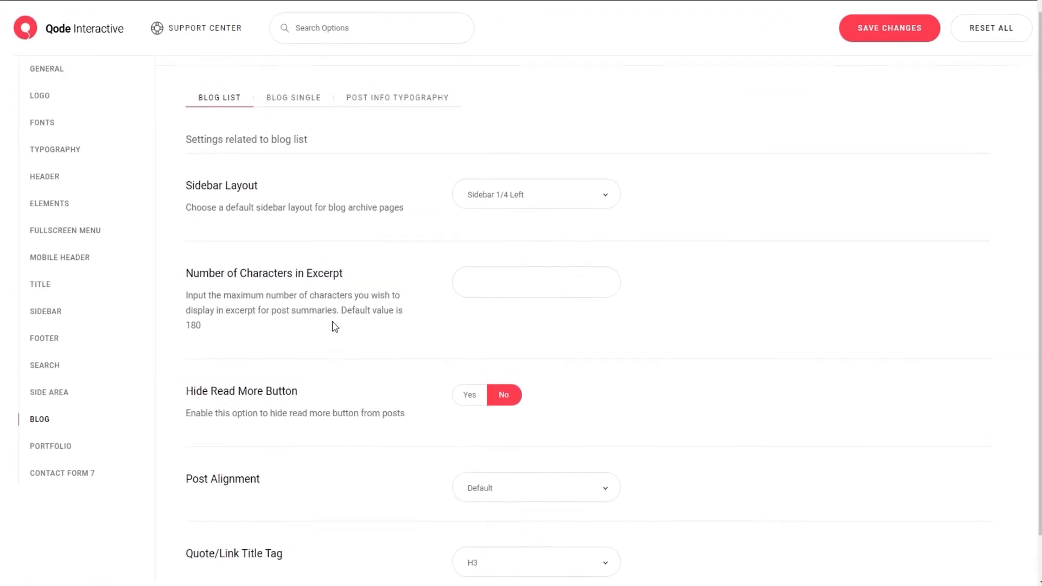
scroll(334, 325, "up", 1)
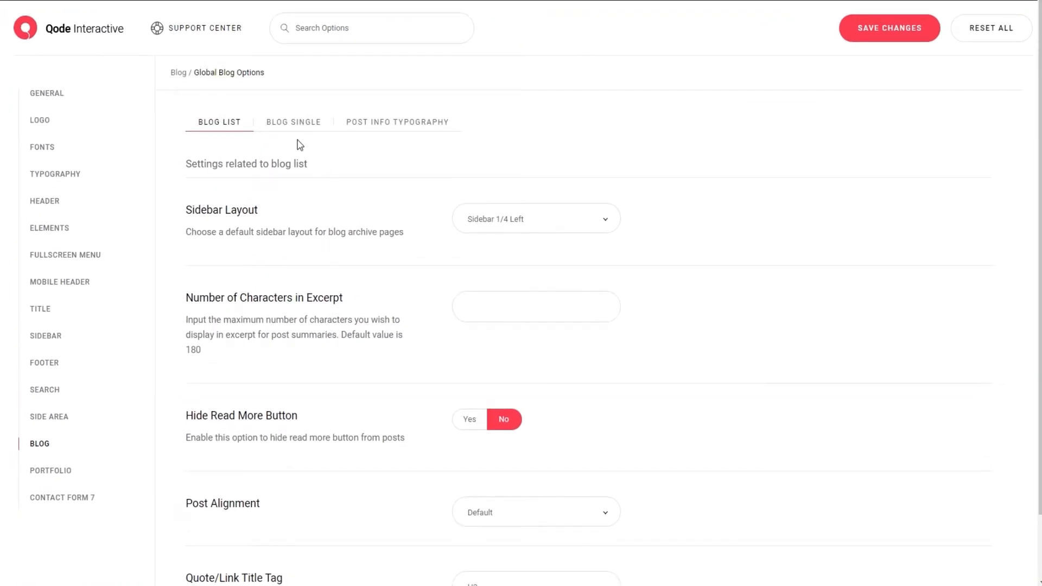
left_click(289, 123)
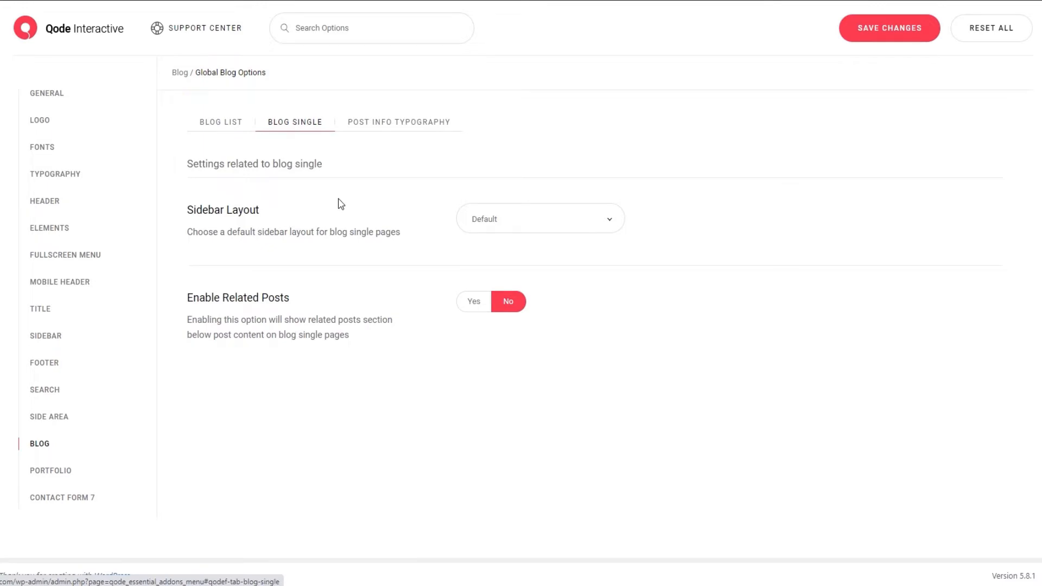
Open the "Honey" post from the live blog in a new tab beside the options tab and examine its single-post layout.
left_click(332, 10)
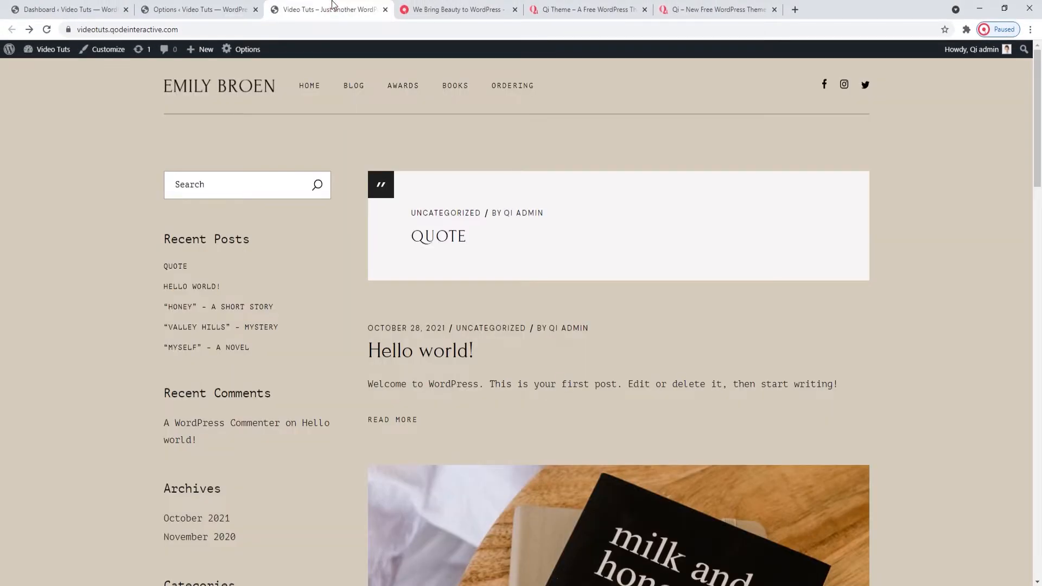
scroll(398, 223, "down", 8)
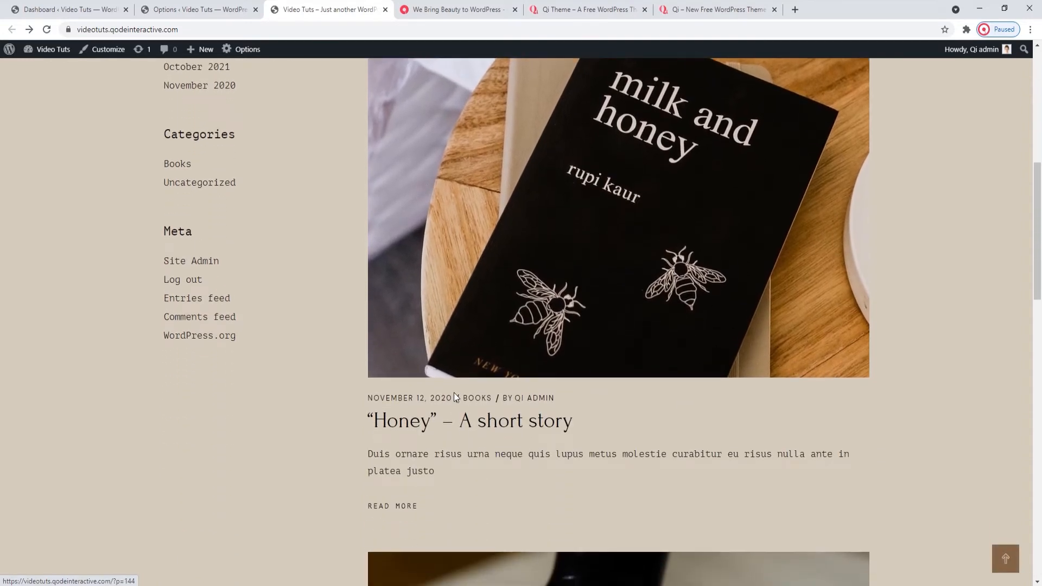
left_click(441, 422)
left_click_drag(378, 6, 331, 8)
scroll(383, 227, "down", 5)
scroll(384, 228, "down", 10)
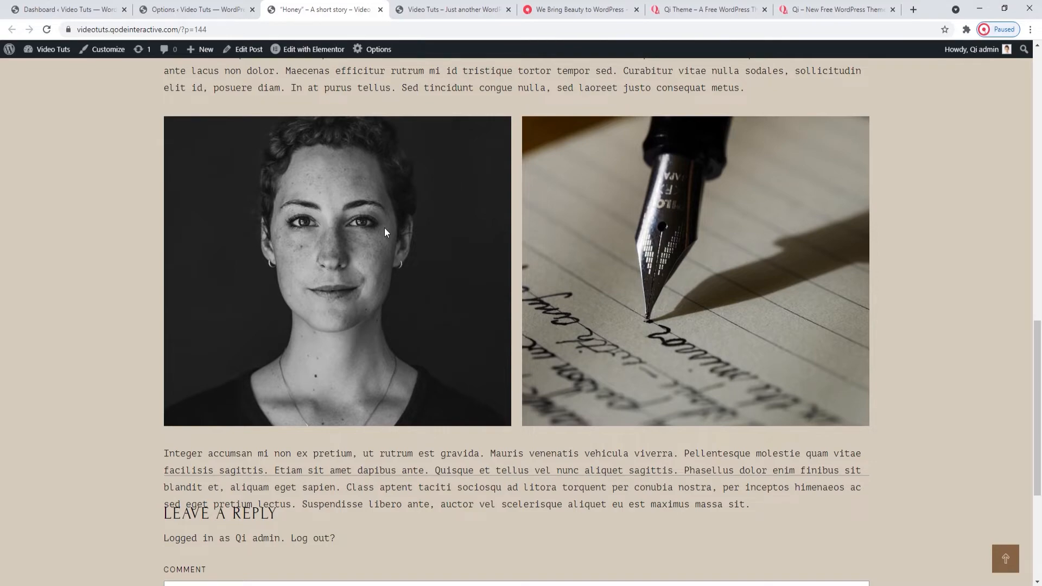
scroll(385, 227, "up", 7)
scroll(384, 227, "down", 9)
scroll(387, 237, "down", 3)
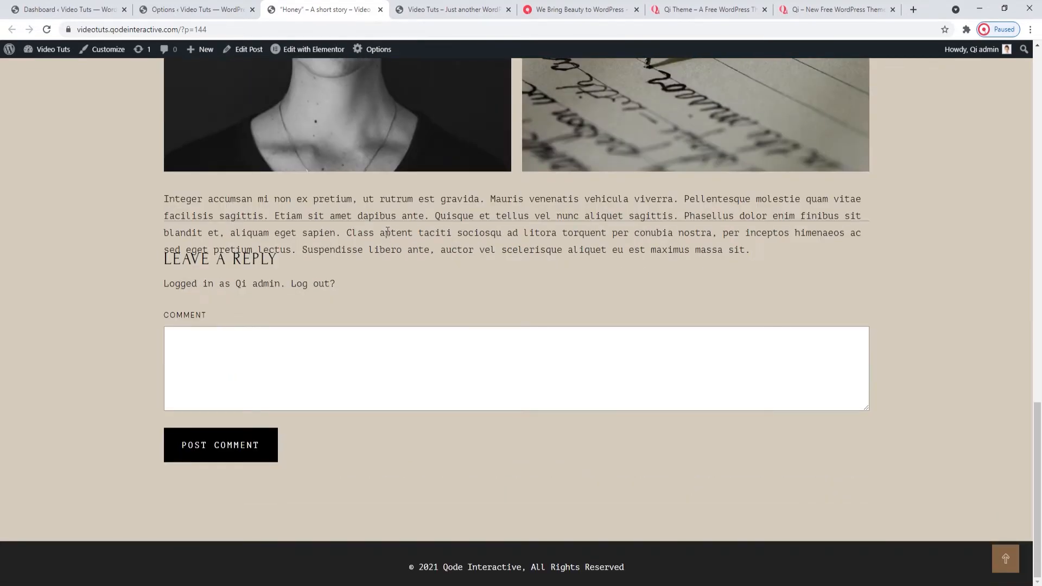
scroll(387, 230, "up", 15)
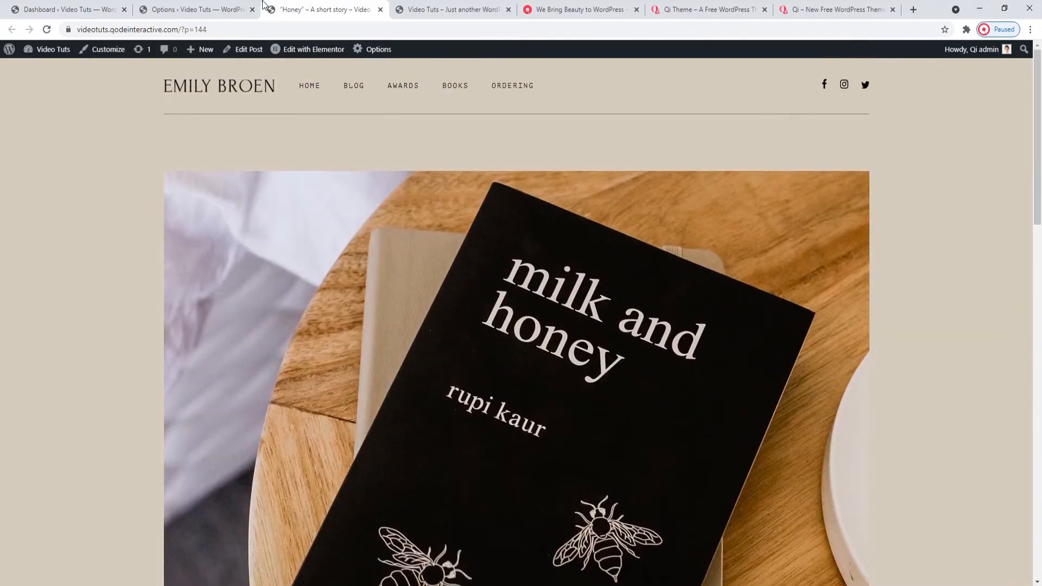
Set the Sidebar Layout for blog single pages to Sidebar 1/4 Left and save the options.
left_click(218, 9)
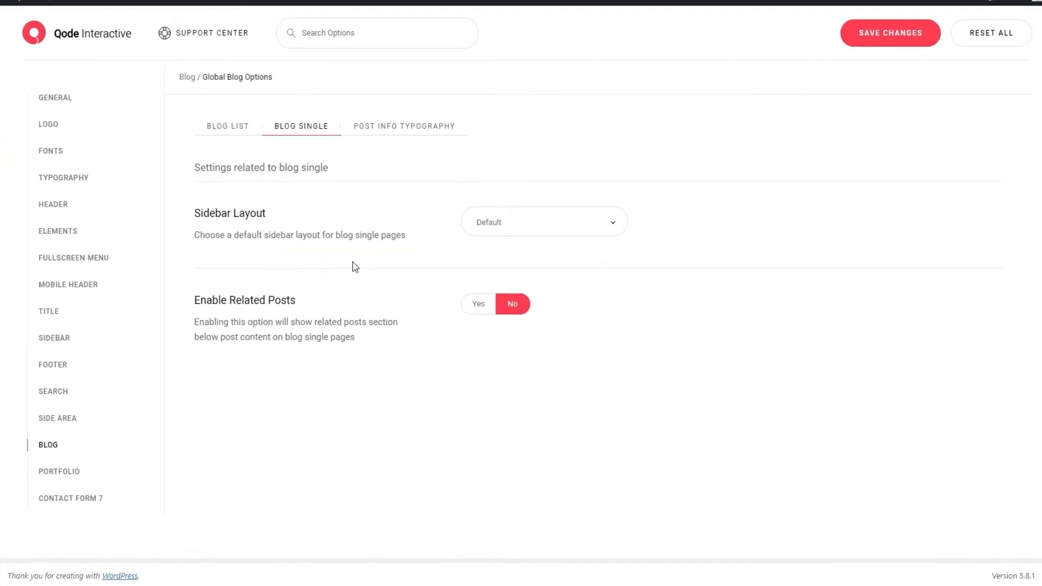
left_click(501, 228)
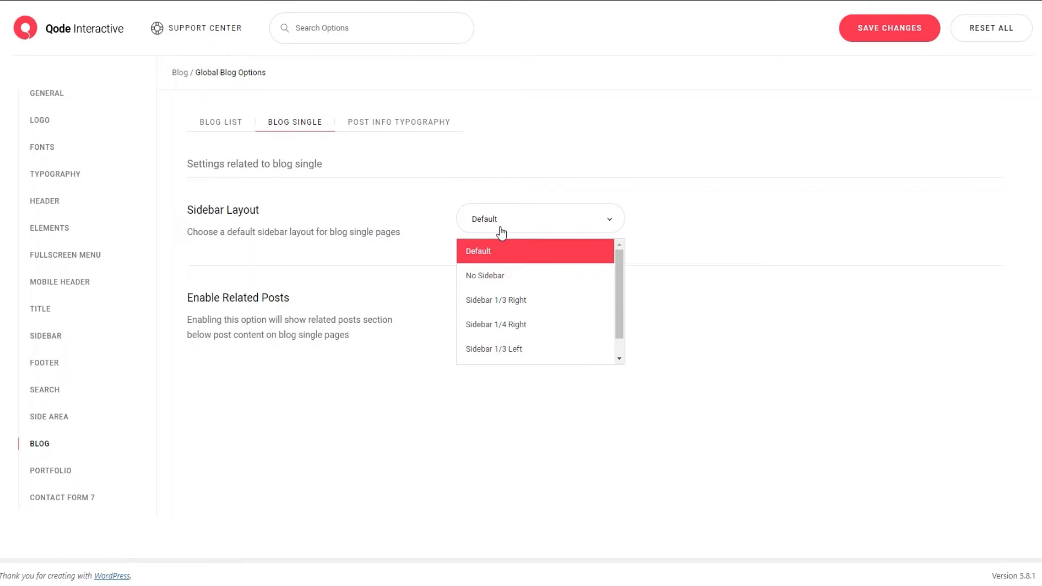
scroll(549, 325, "down", 1)
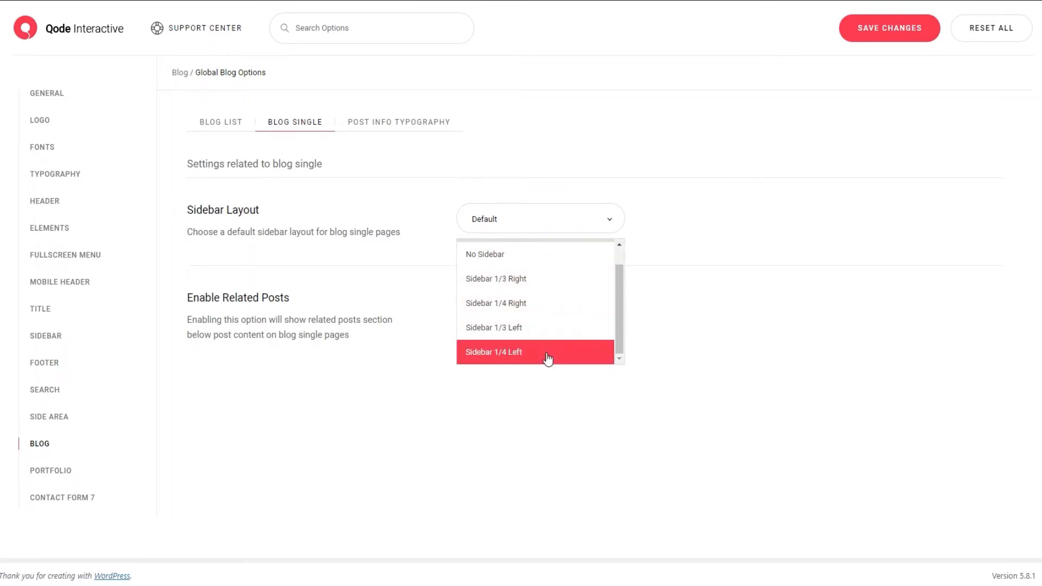
left_click(549, 355)
left_click(871, 57)
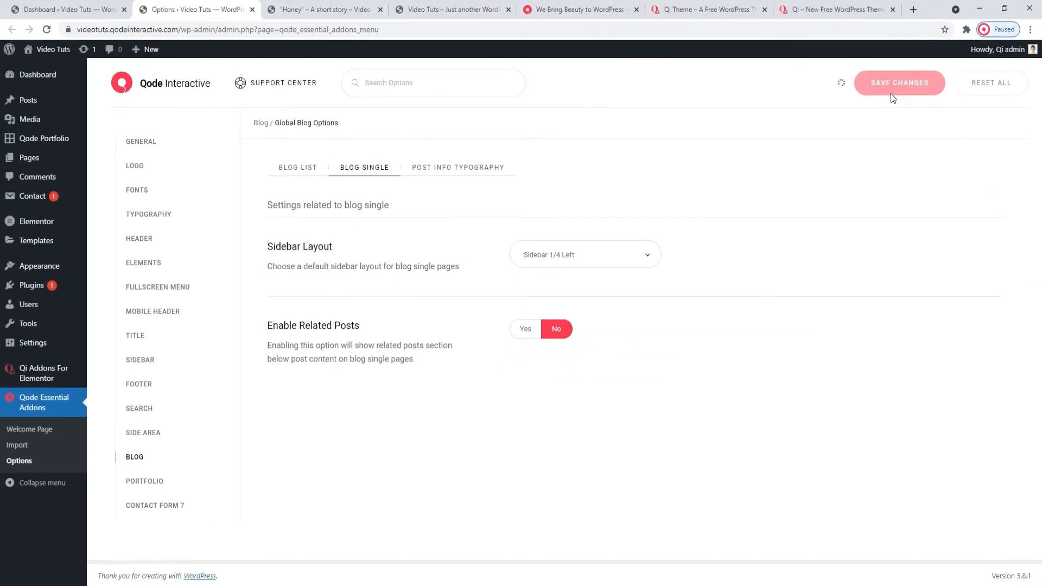
Reload the "Honey" post and examine how the sidebar sits beside the post content.
left_click(326, 9)
left_click(47, 29)
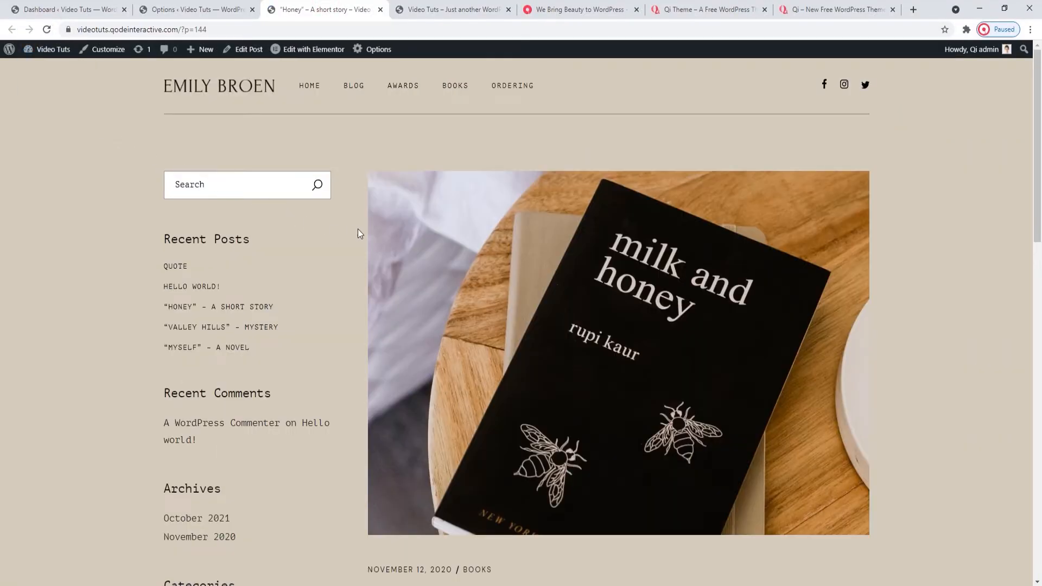
scroll(358, 233, "down", 3)
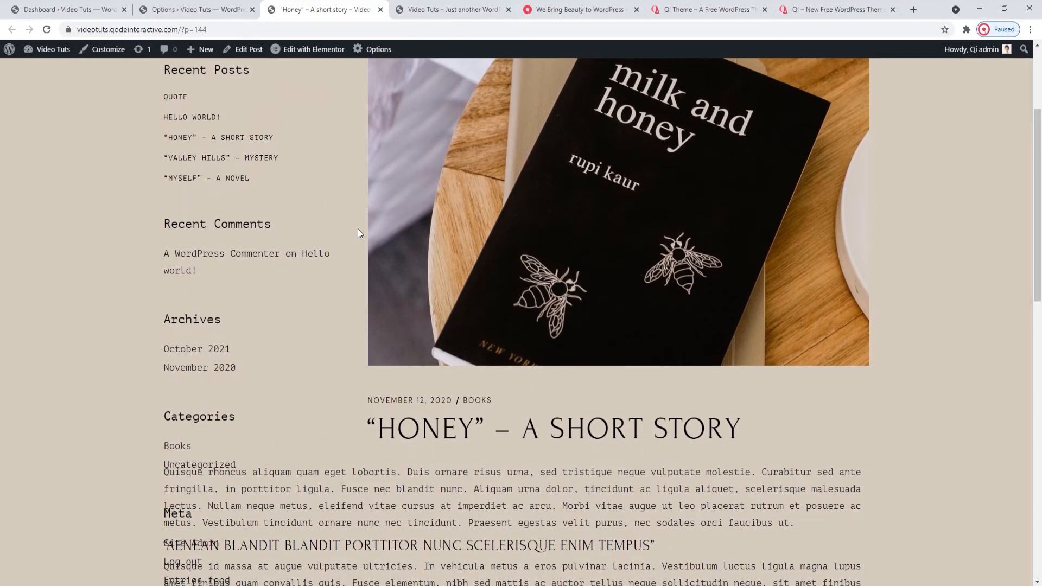
scroll(357, 230, "up", 4)
Set the blog single Sidebar Layout back to Default and save the options.
left_click(240, 7)
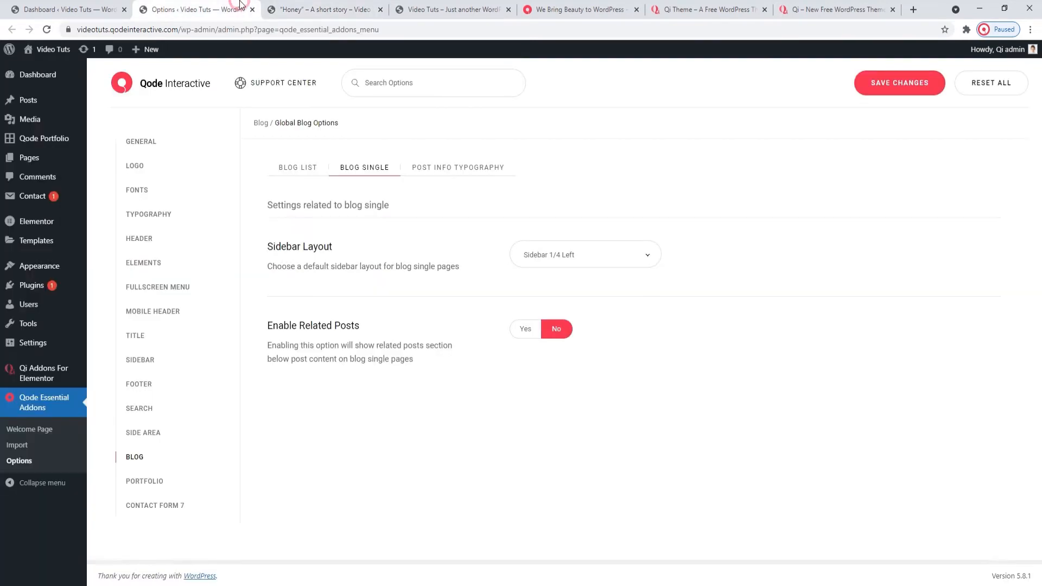
left_click(547, 260)
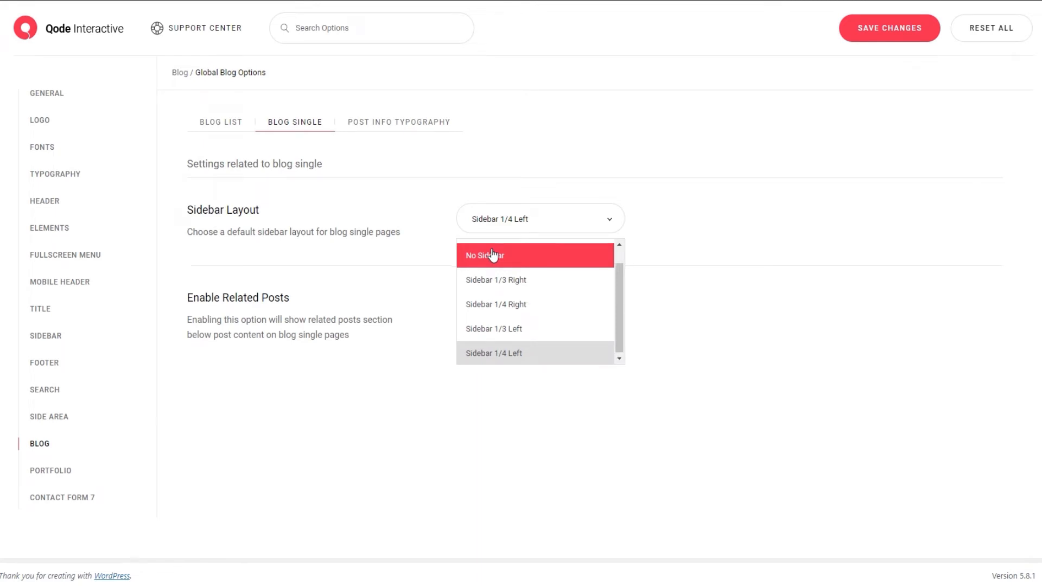
scroll(493, 255, "up", 1)
left_click(494, 253)
left_click(876, 38)
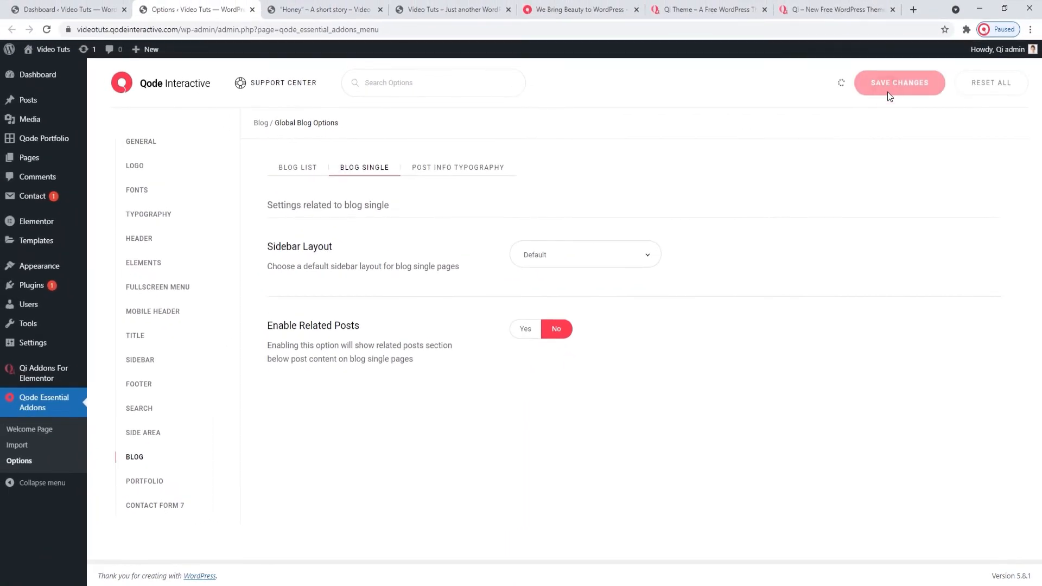
Reload the "Honey" post and check its layout with the default sidebar setting.
left_click(320, 9)
left_click(47, 30)
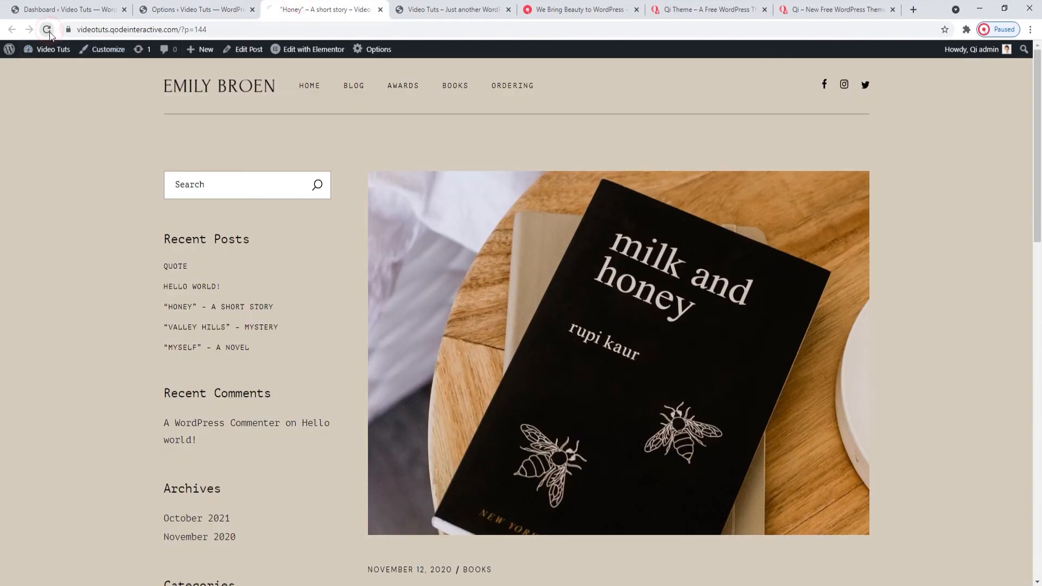
scroll(429, 247, "down", 5)
scroll(436, 228, "down", 3)
scroll(436, 229, "up", 8)
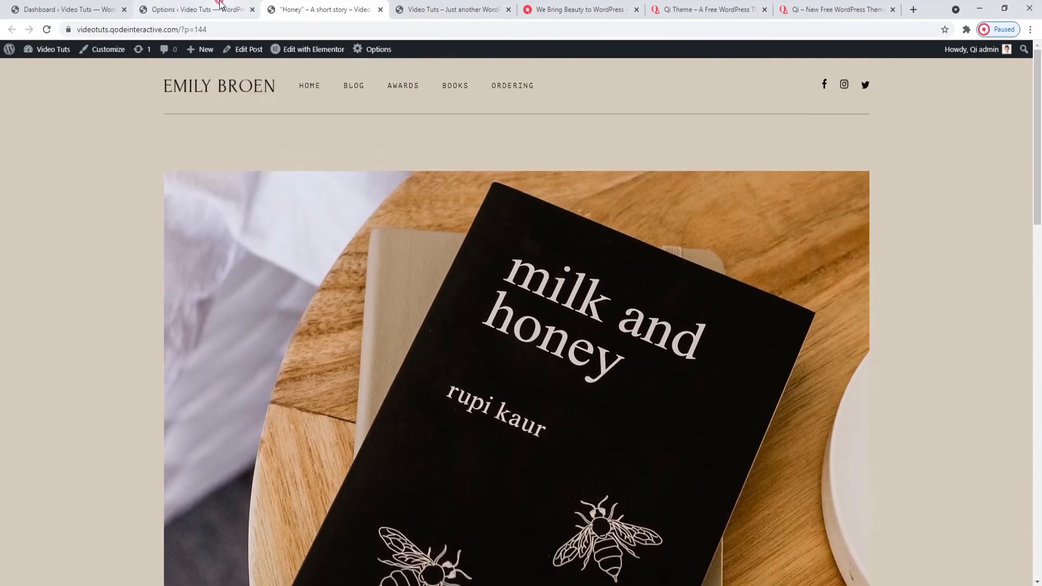
Set Enable Related Posts to Yes for blog single pages and save the options.
left_click(220, 4)
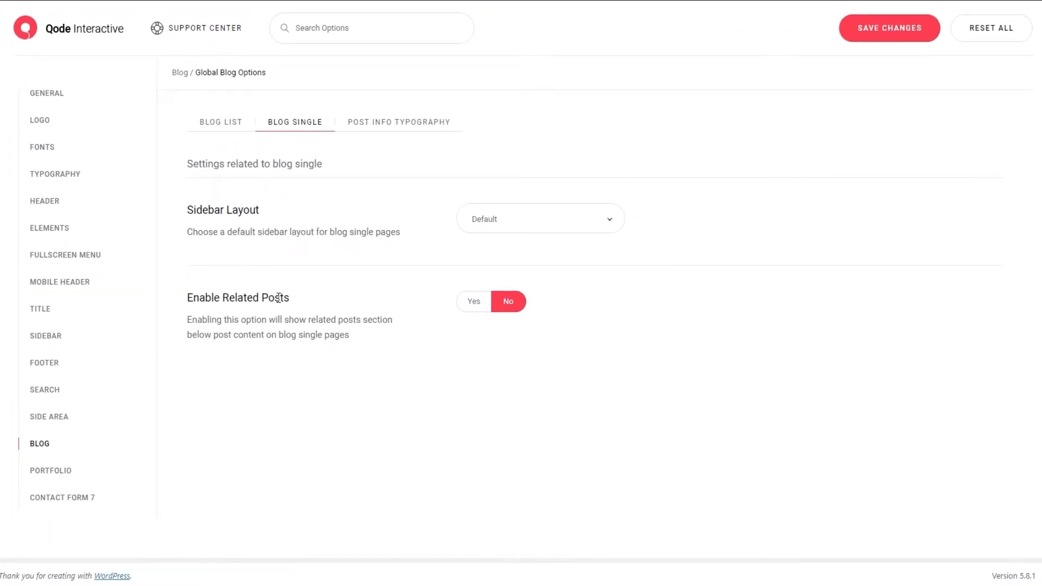
left_click(468, 308)
left_click(861, 33)
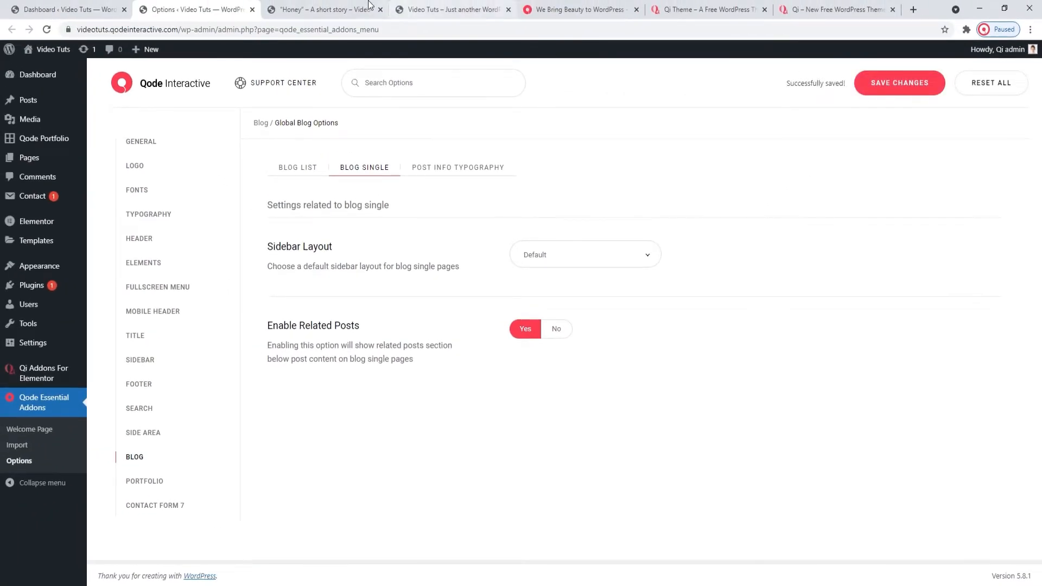
Reload the "Honey" post and look for the related posts section below the post content.
left_click(325, 9)
left_click(48, 30)
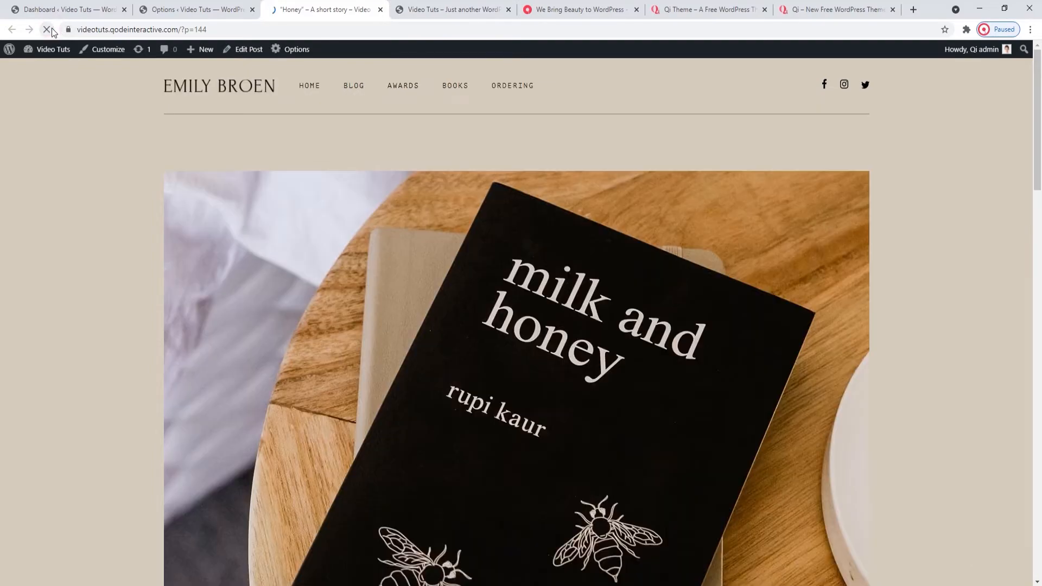
left_click_drag(1039, 107, 1039, 487)
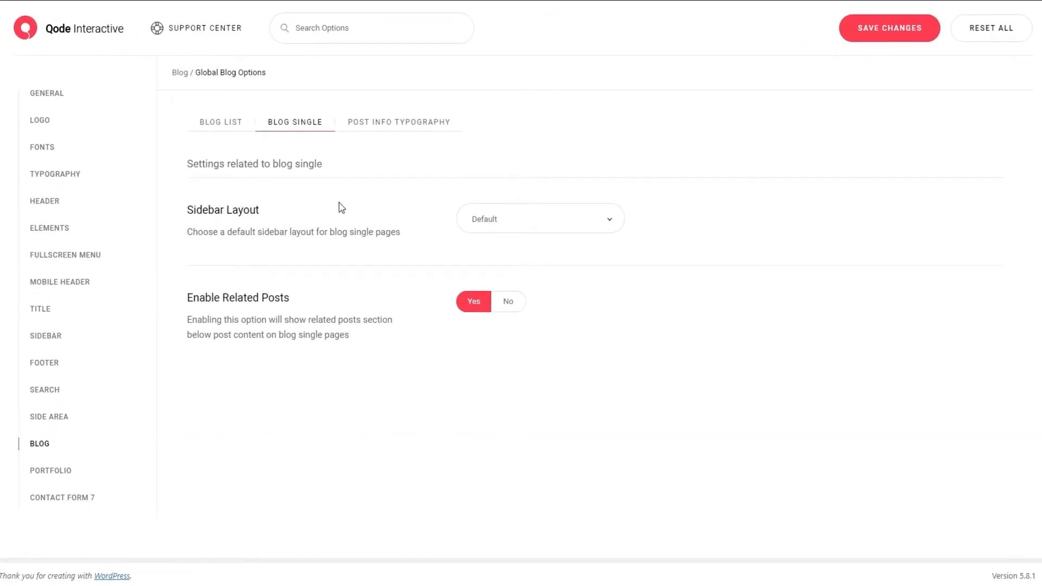
Review the Post Info Typography settings against the live blog list, moving the blog's tab beside the options tab.
left_click(384, 131)
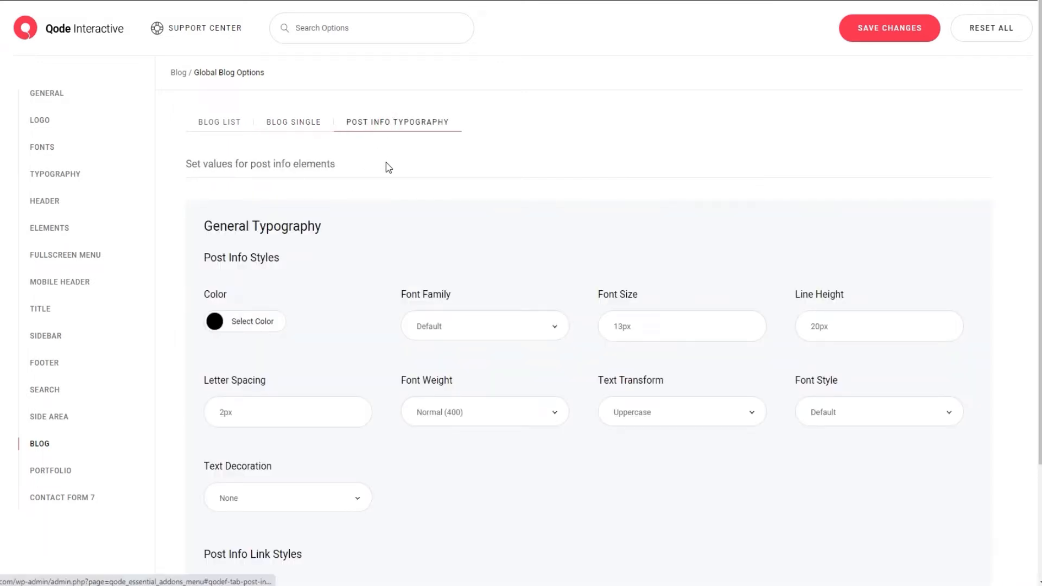
scroll(389, 167, "down", 2)
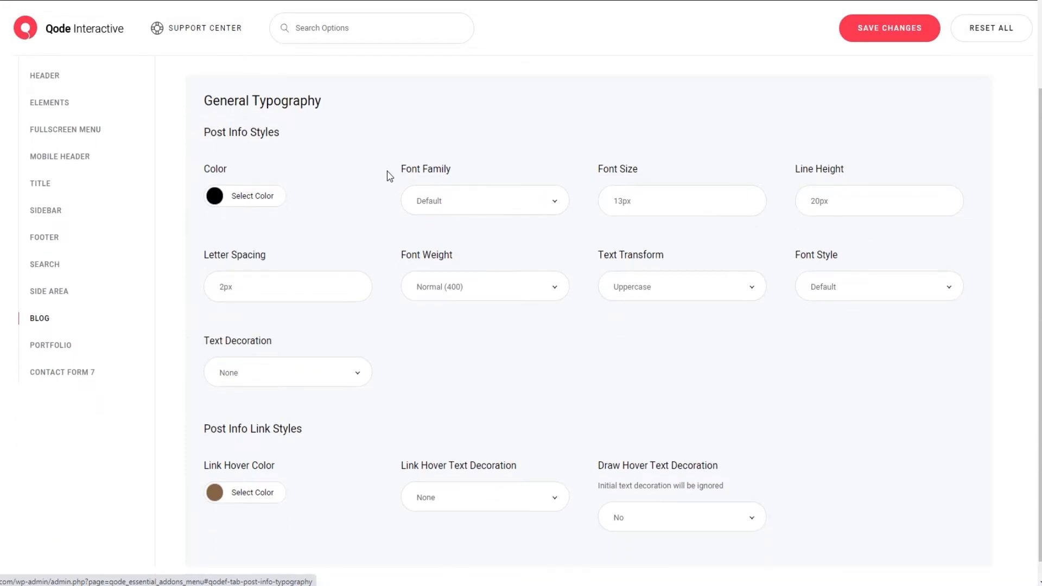
left_click(400, 7)
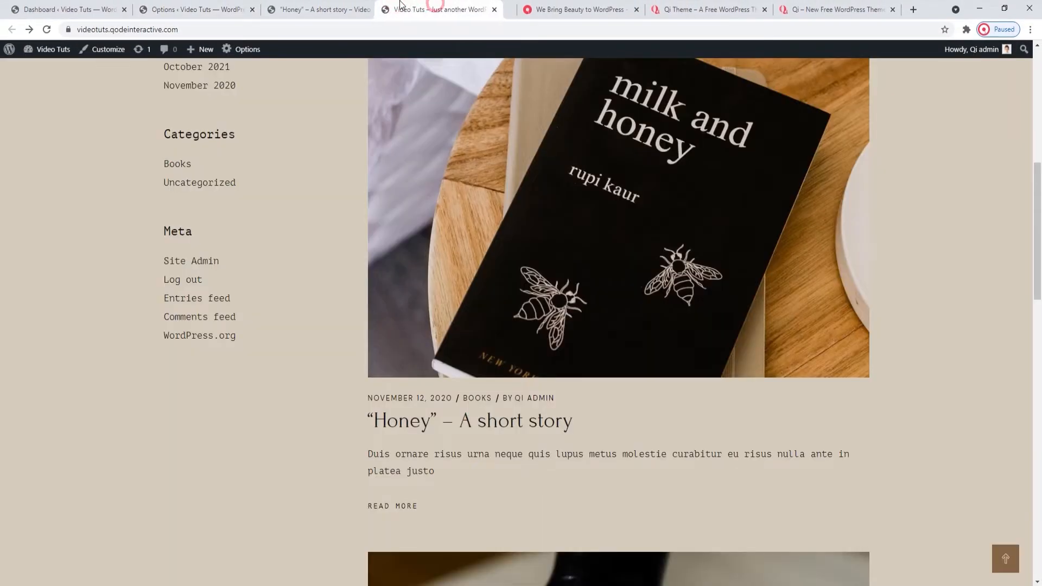
left_click_drag(400, 5, 304, 10)
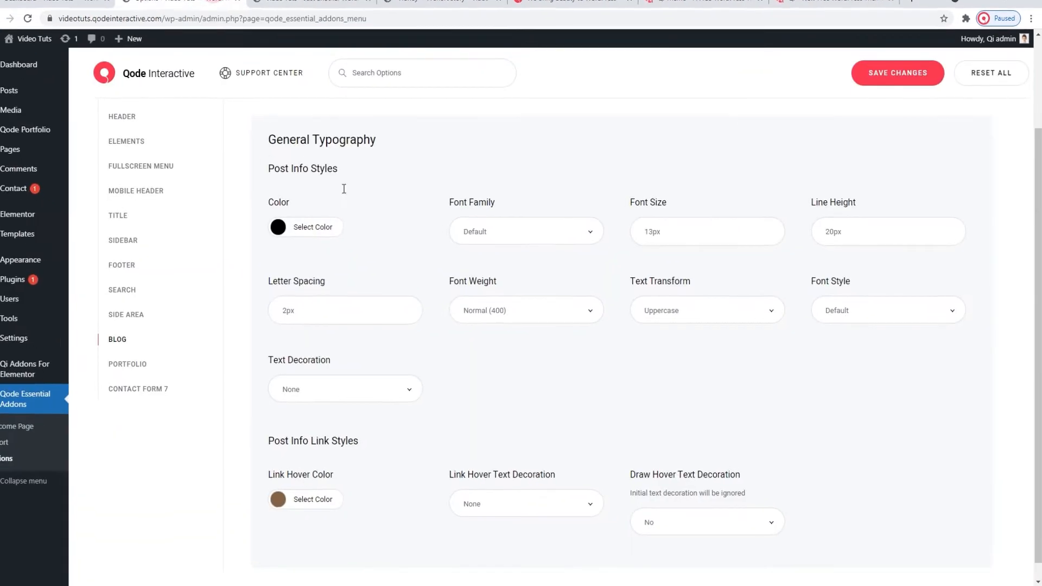
scroll(329, 193, "up", 1)
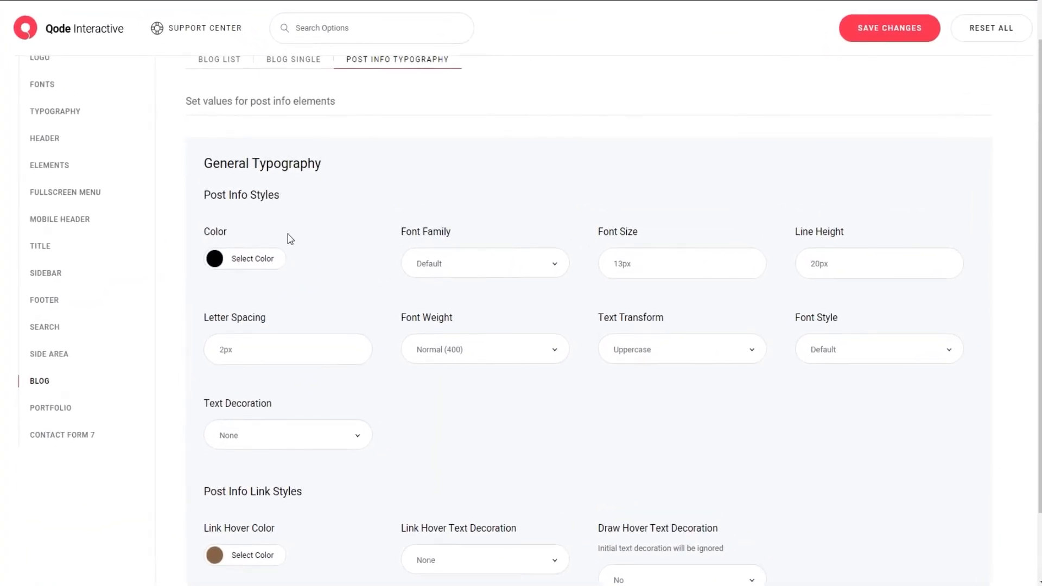
Set the Post Info Styles color to #dd9933 and save the options.
left_click(212, 264)
left_click(239, 283)
key("ctrl+c")
right_click(245, 282)
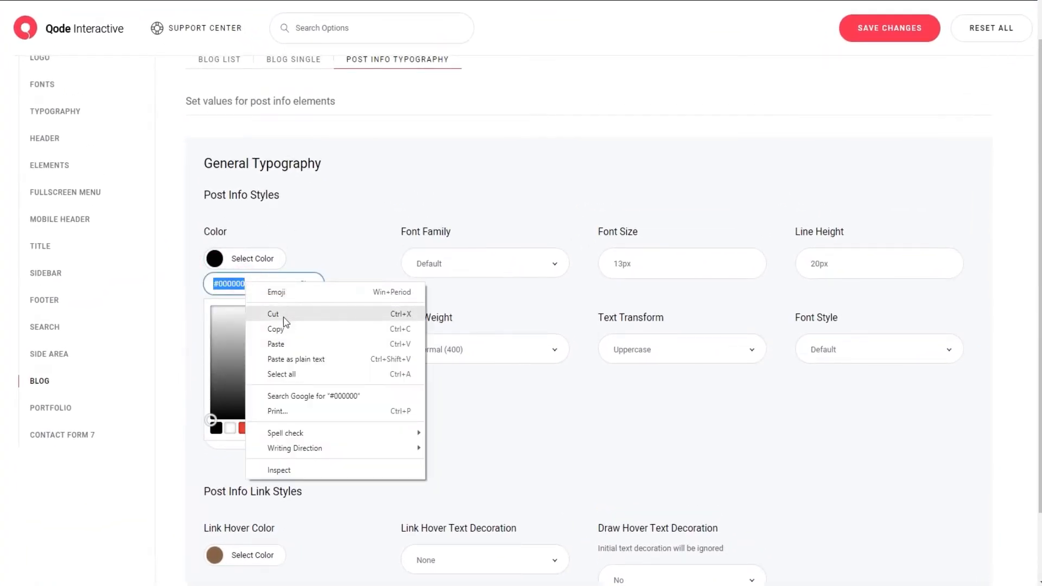
left_click(273, 314)
left_click(257, 428)
left_click(882, 38)
Reload the live blog list and check the color of the post info text above the post titles.
left_click(326, 9)
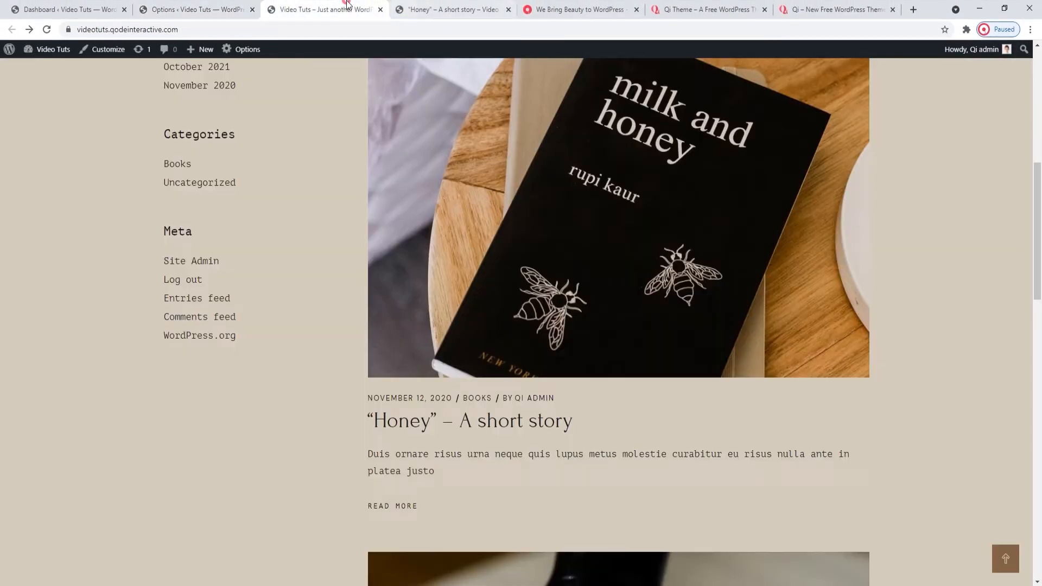
left_click(47, 31)
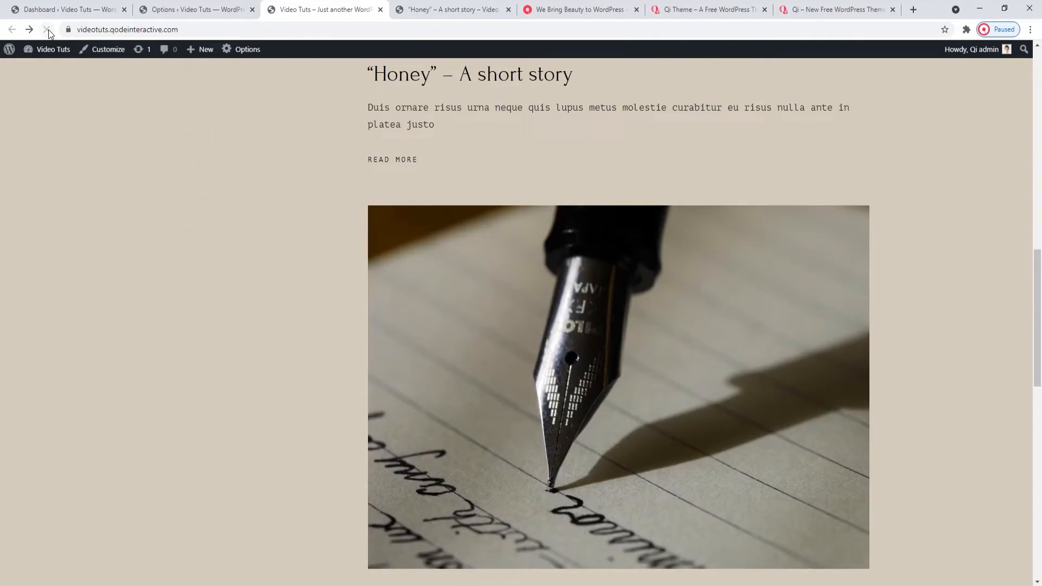
scroll(433, 326, "down", 5)
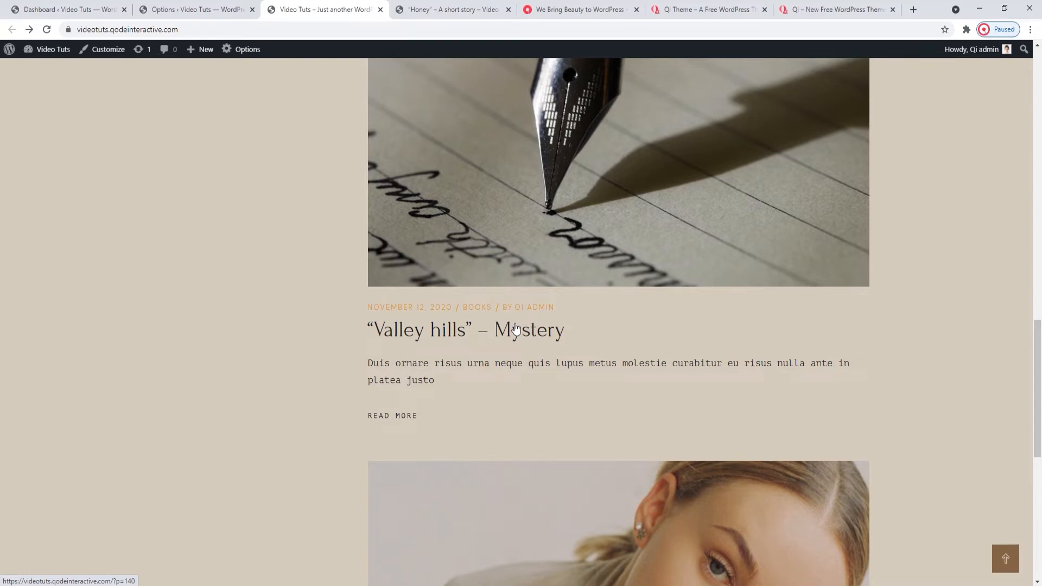
Restore the Post Info Styles color to #000000, save the options and check the result on the reloaded blog list.
key("ctrl+shift+Tab")
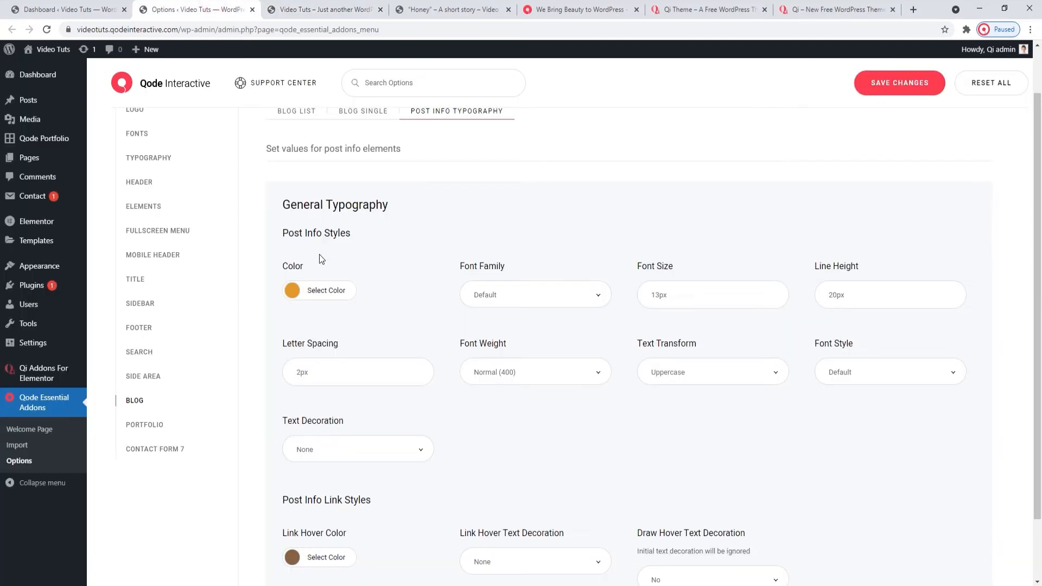
left_click(296, 291)
double_click(302, 313)
right_click(314, 311)
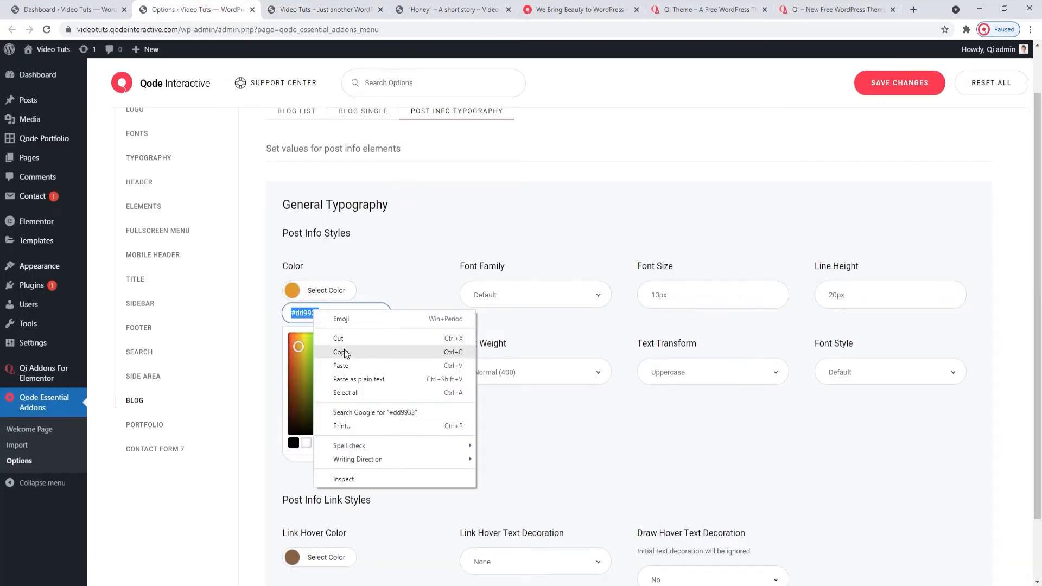
left_click(340, 366)
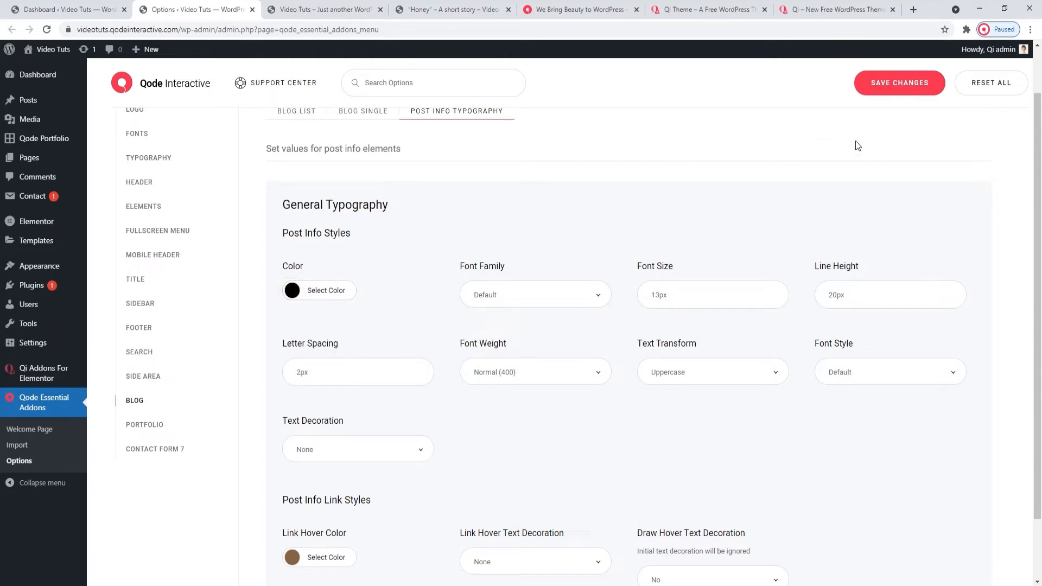
left_click(881, 84)
left_click(307, 4)
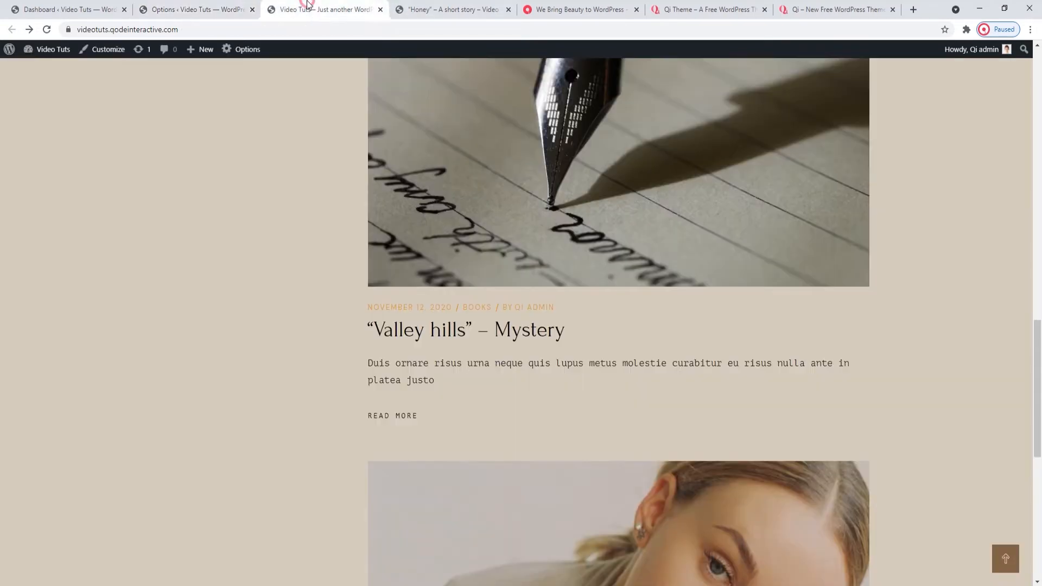
left_click(47, 29)
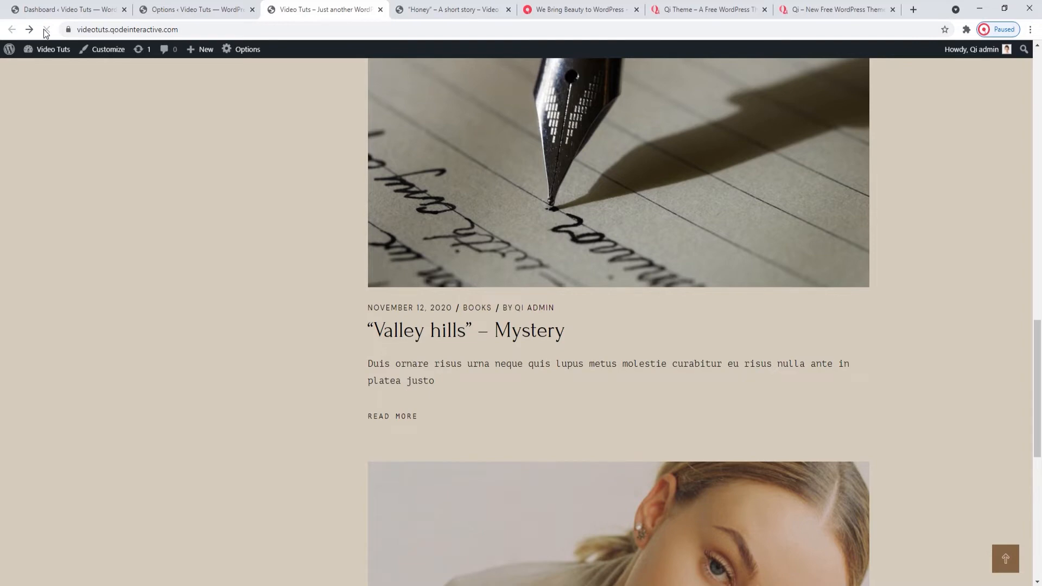
Set the post info font family to Georgia, save the options and check the font on the reloaded blog list.
left_click(195, 9)
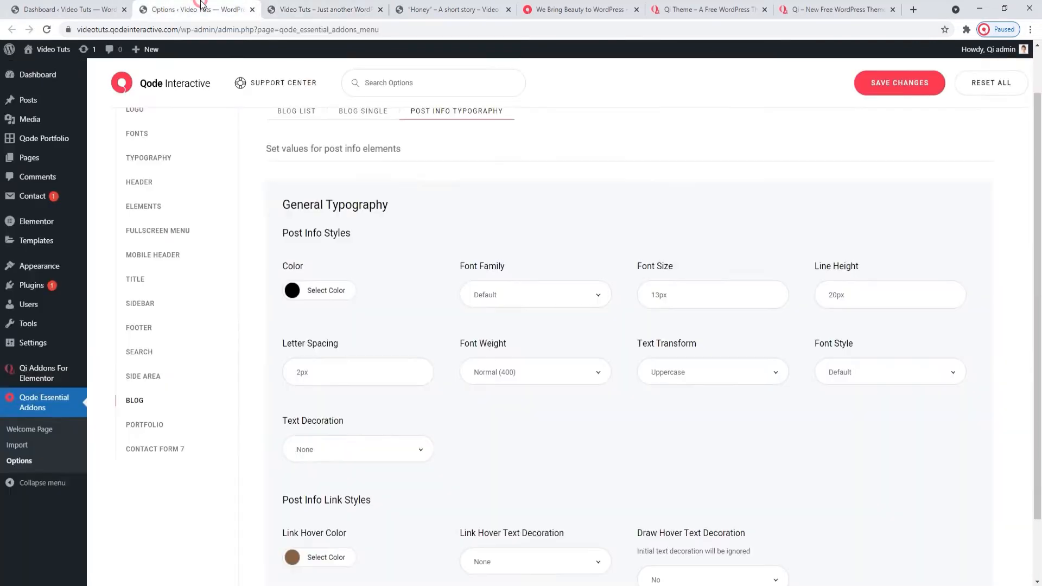
left_click(481, 273)
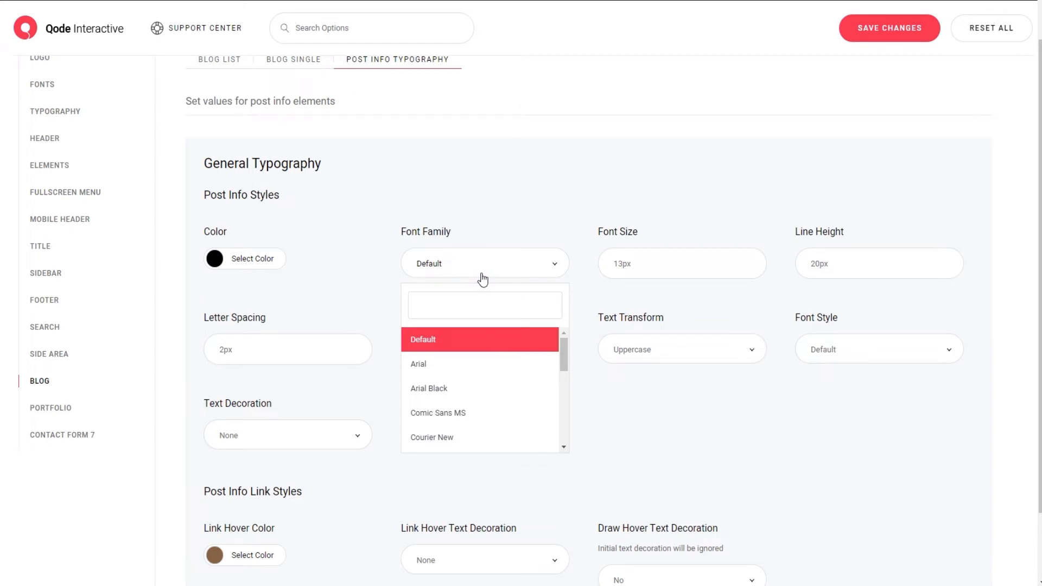
scroll(482, 363, "down", 4)
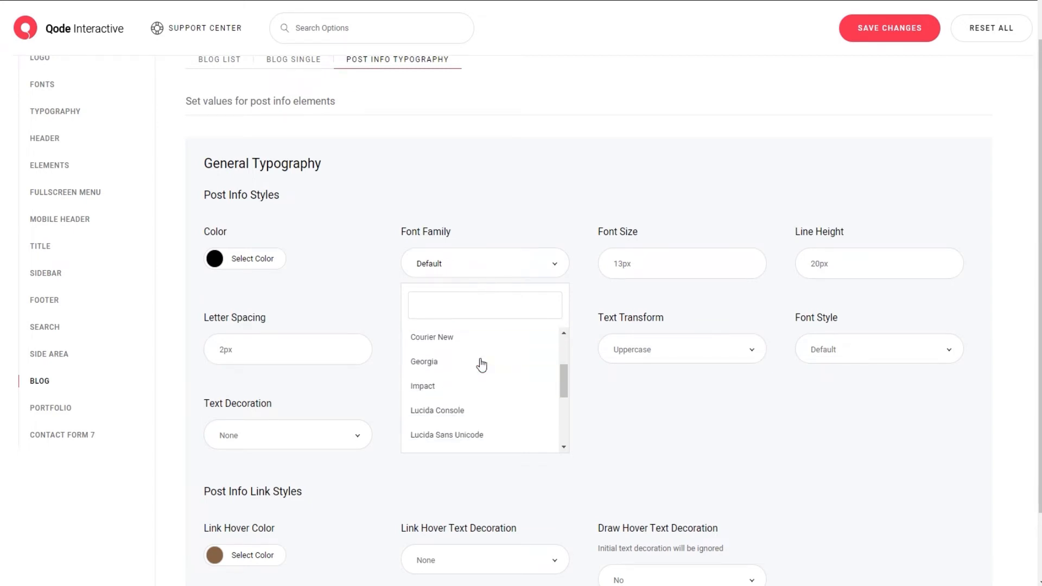
scroll(482, 365, "down", 1)
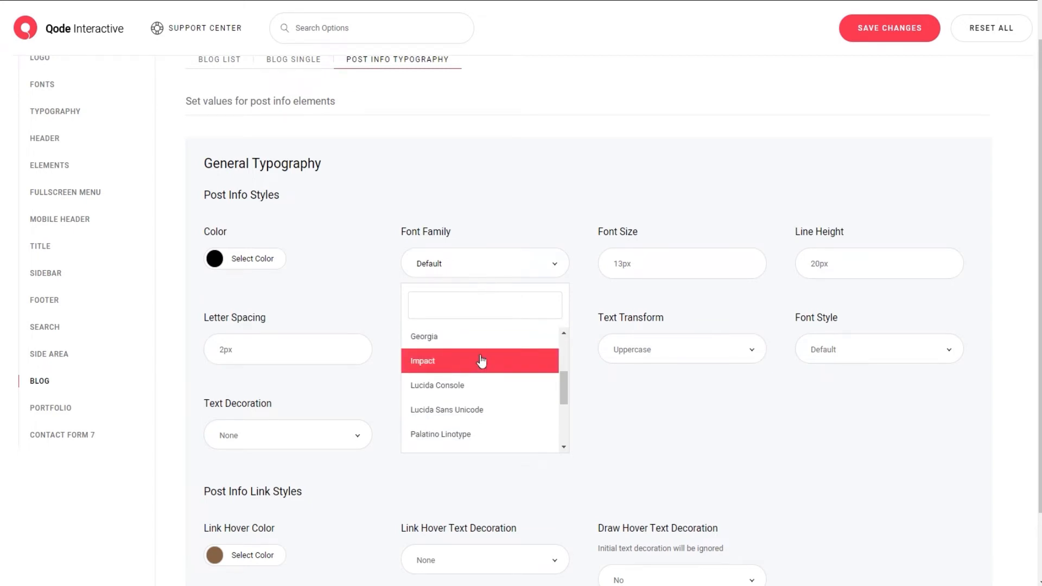
scroll(481, 361, "up", 5)
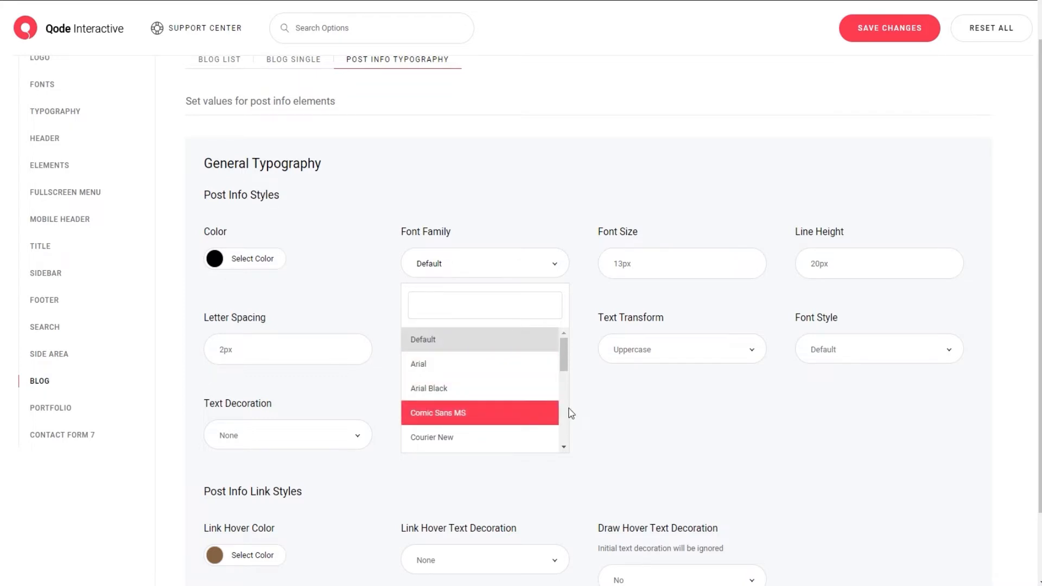
scroll(523, 376, "down", 3)
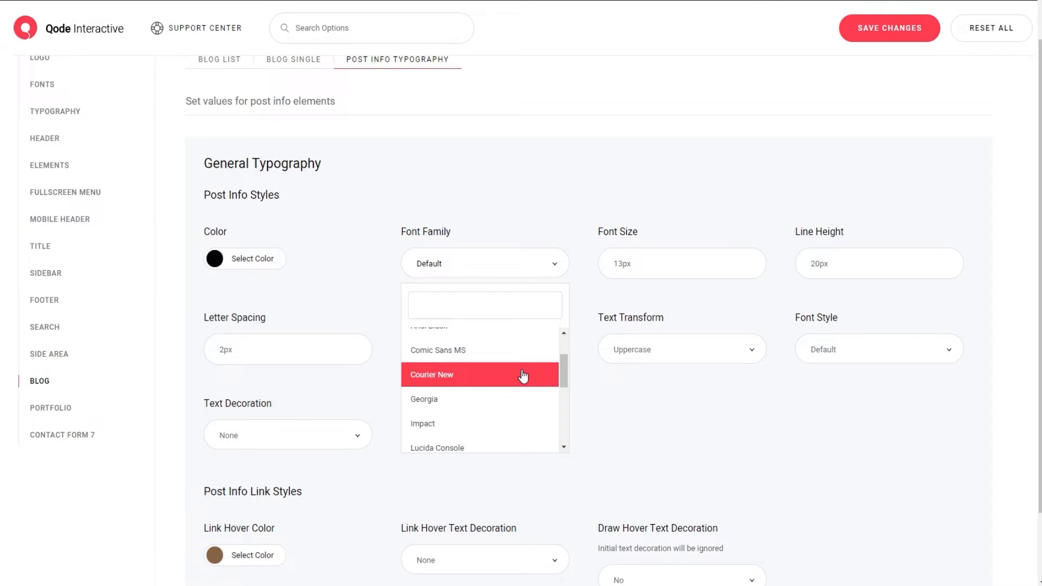
left_click(505, 399)
left_click(858, 38)
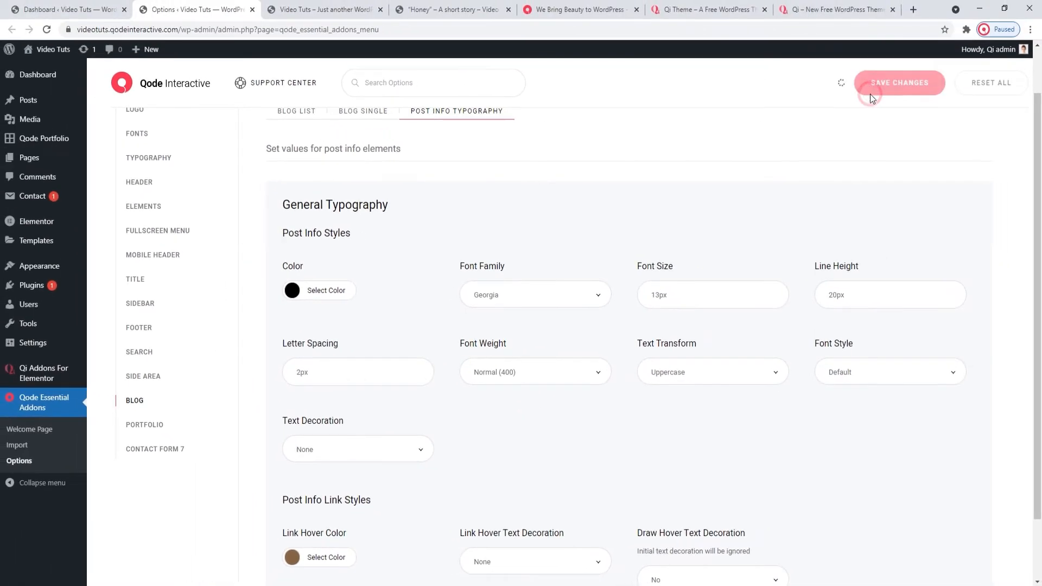
left_click(326, 9)
left_click(46, 30)
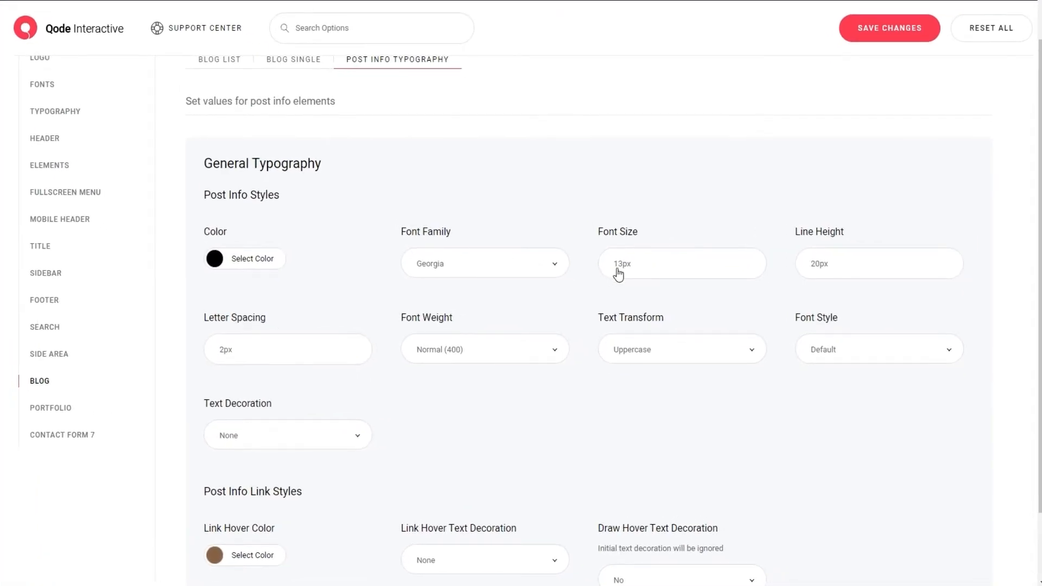
Set the post info font size to 16px, save the options and check the text size on the reloaded blog list.
left_click(619, 271)
key("Delete")
type("6")
left_click(901, 28)
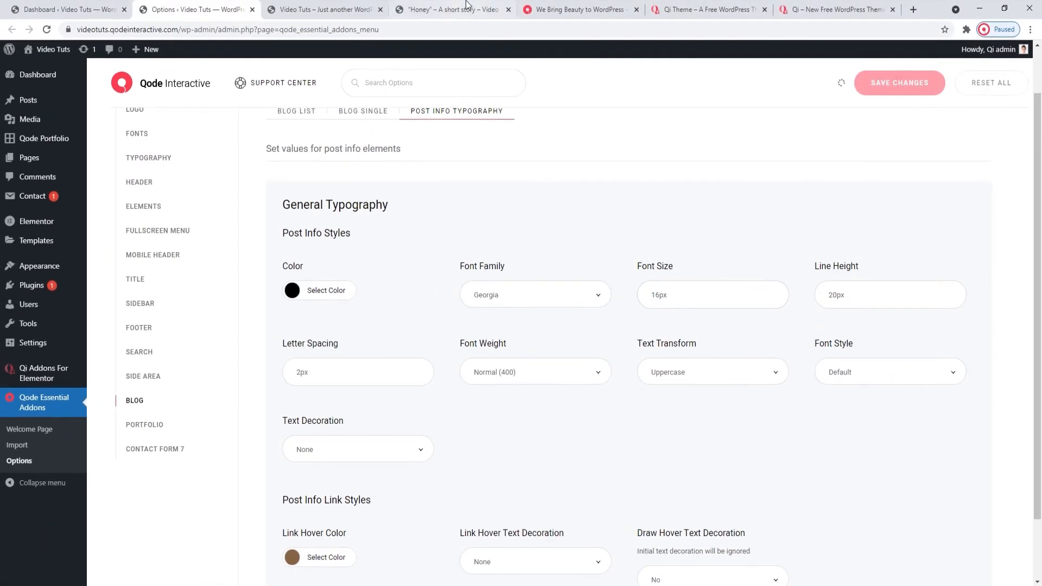
left_click(312, 5)
left_click(47, 30)
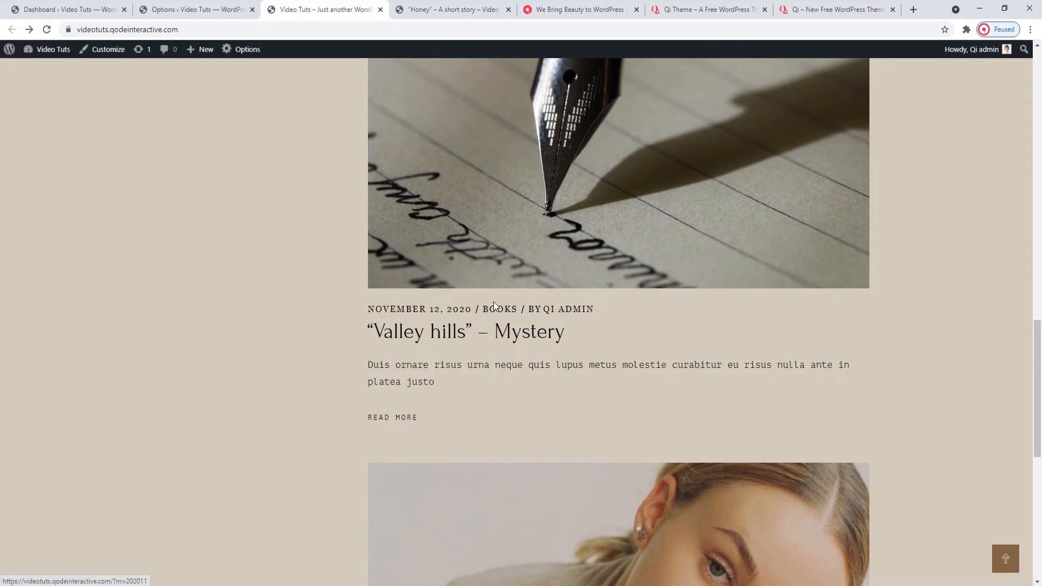
Set the post info line height to 40px, save the options and check the spacing on the reloaded blog list.
left_click(195, 9)
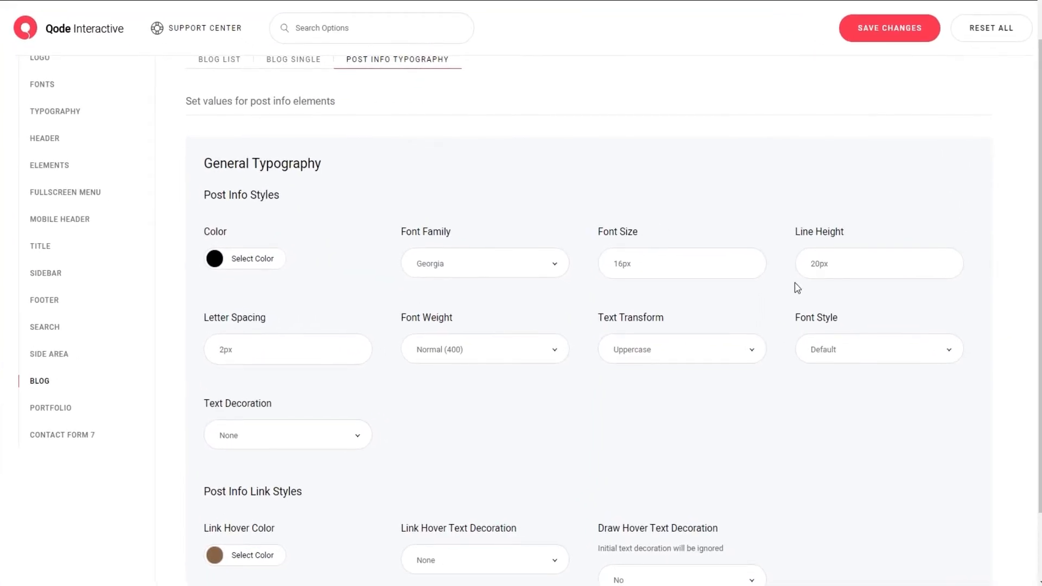
left_click_drag(815, 271, 811, 274)
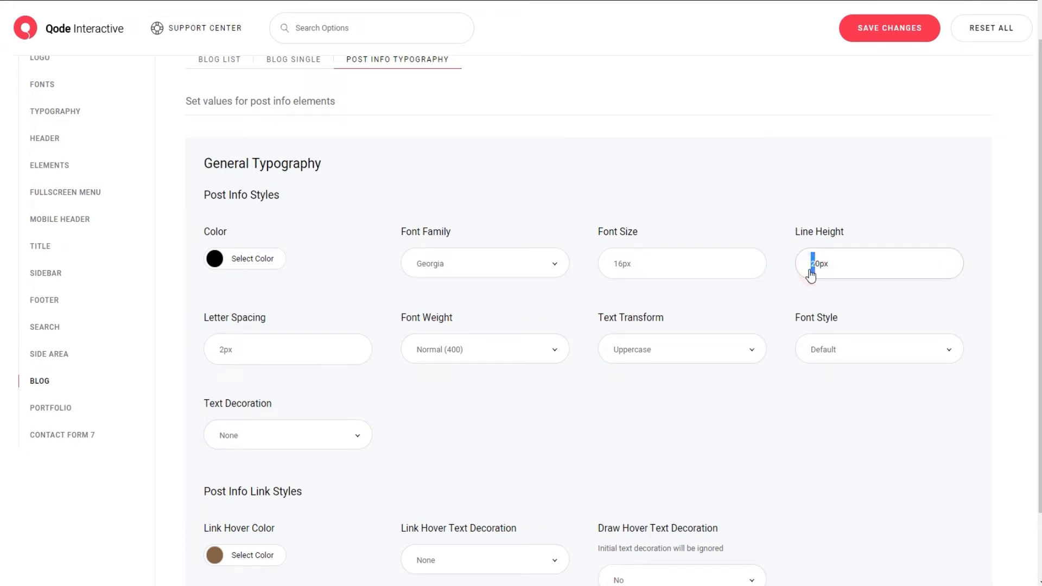
type("4")
left_click(890, 28)
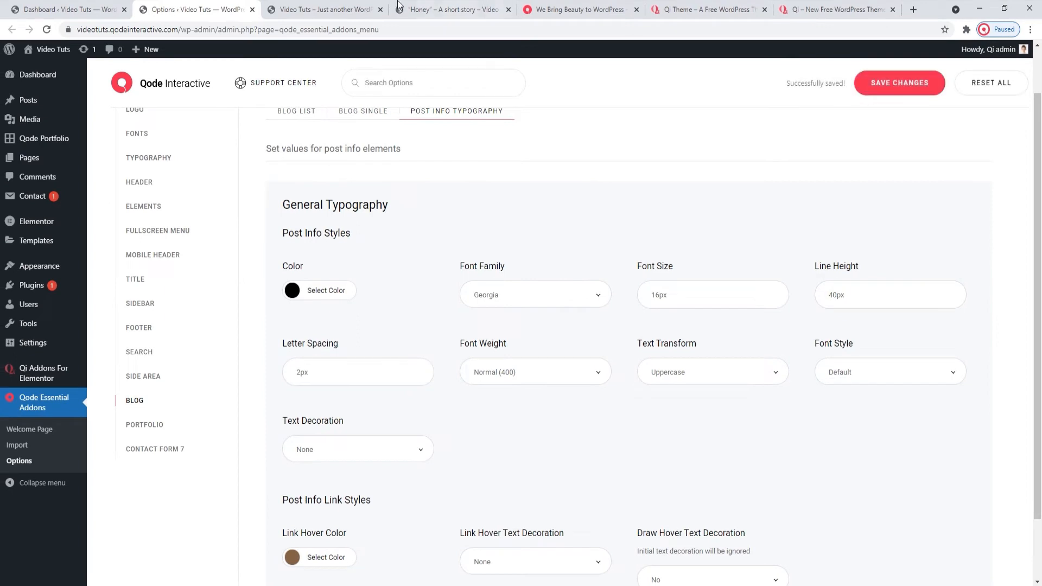
left_click(332, 7)
left_click(47, 29)
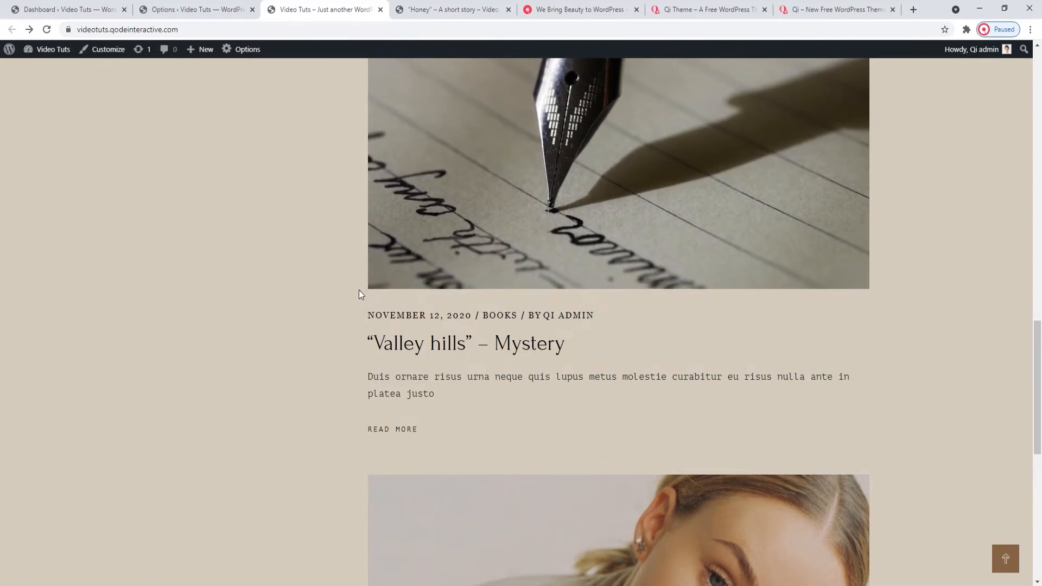
Set the post info letter spacing to 4px, save the options and check it on the reloaded blog list.
left_click(195, 10)
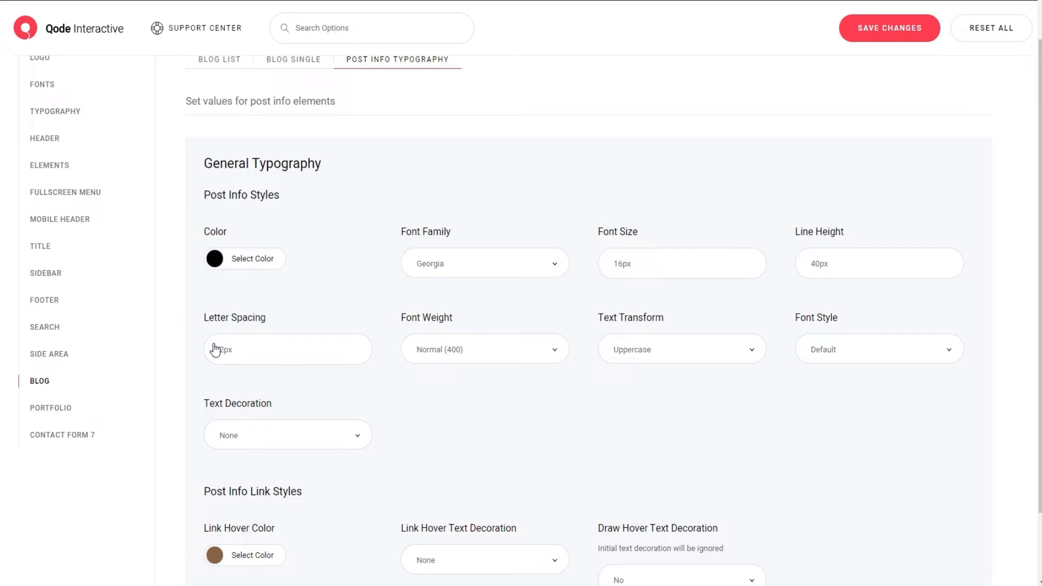
left_click_drag(216, 349, 223, 349)
type("4")
left_click(877, 38)
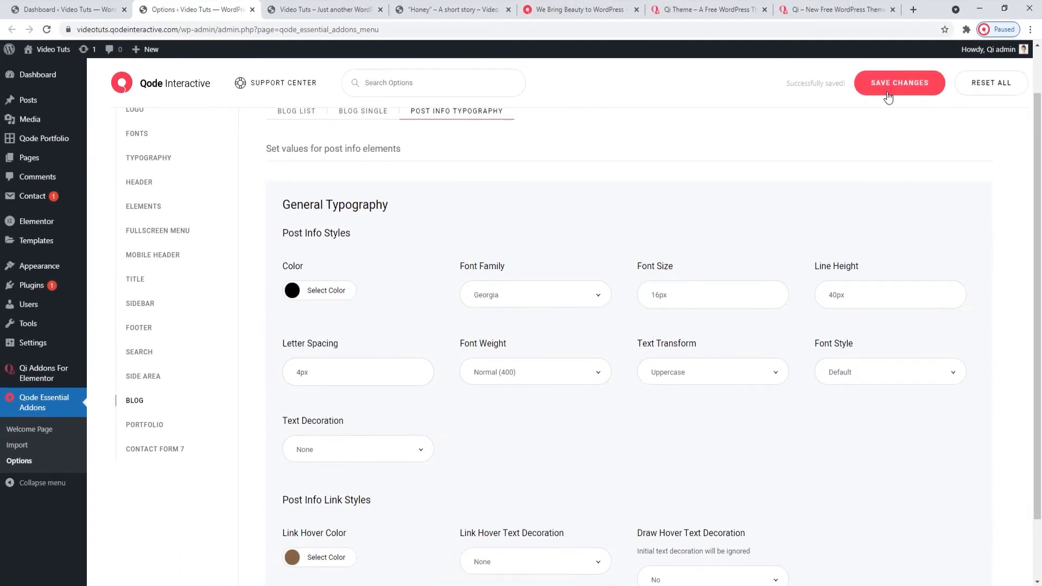
left_click(326, 10)
left_click(47, 29)
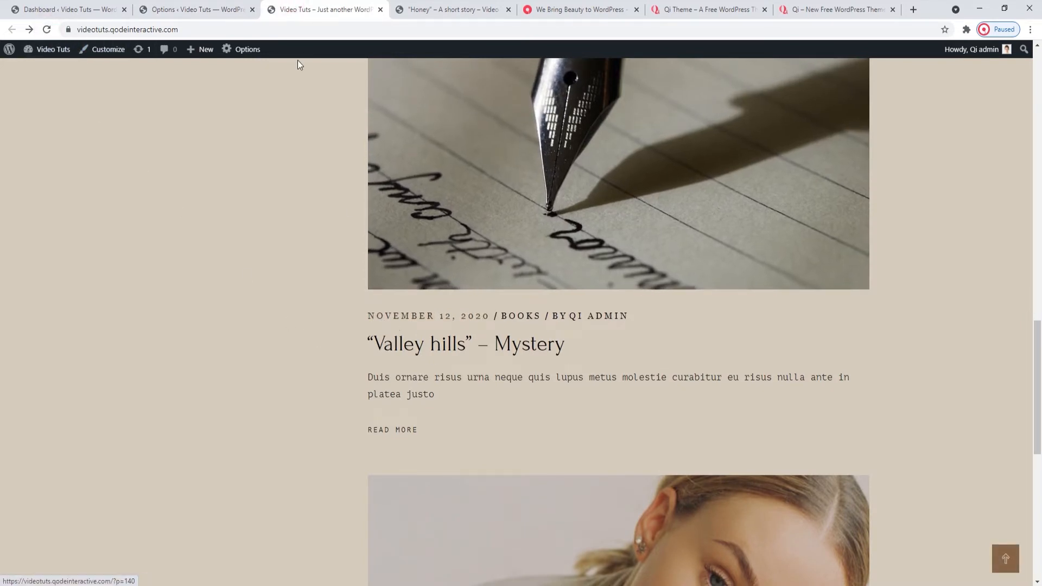
Set the post info font weight to Bold (700), save the options and check it on the reloaded blog list.
left_click(195, 10)
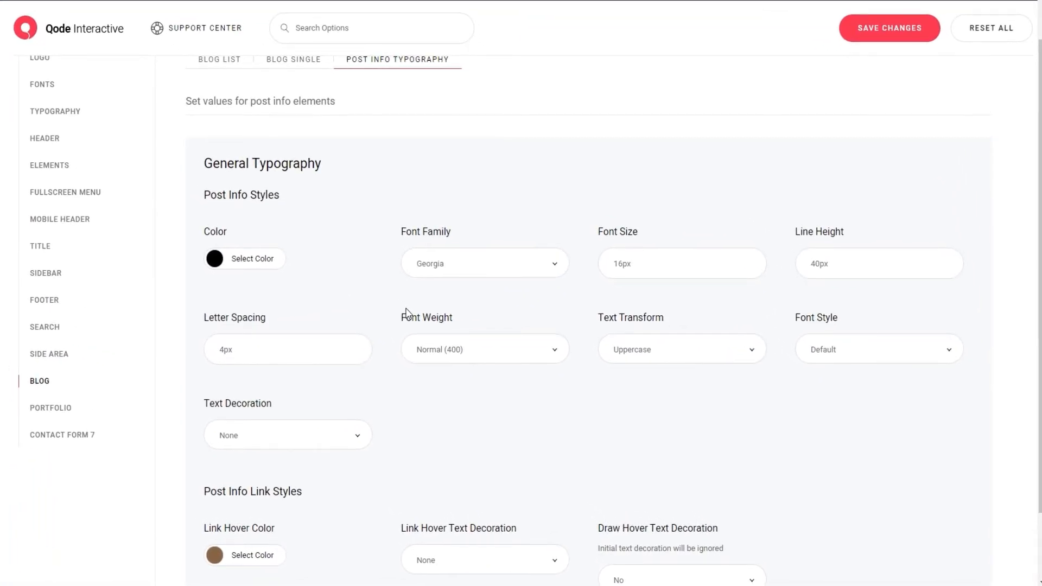
left_click(481, 361)
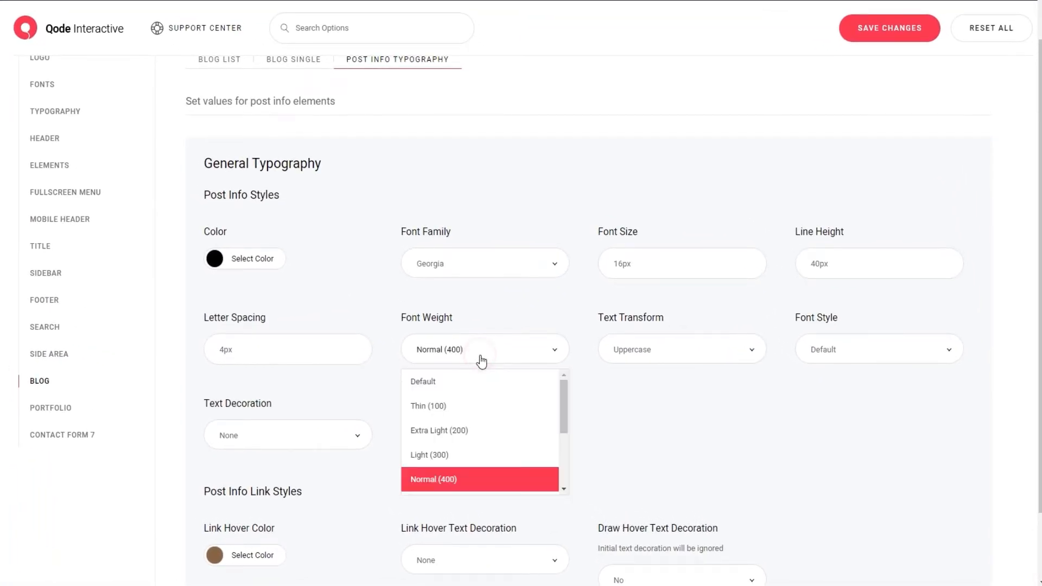
scroll(477, 403, "down", 1)
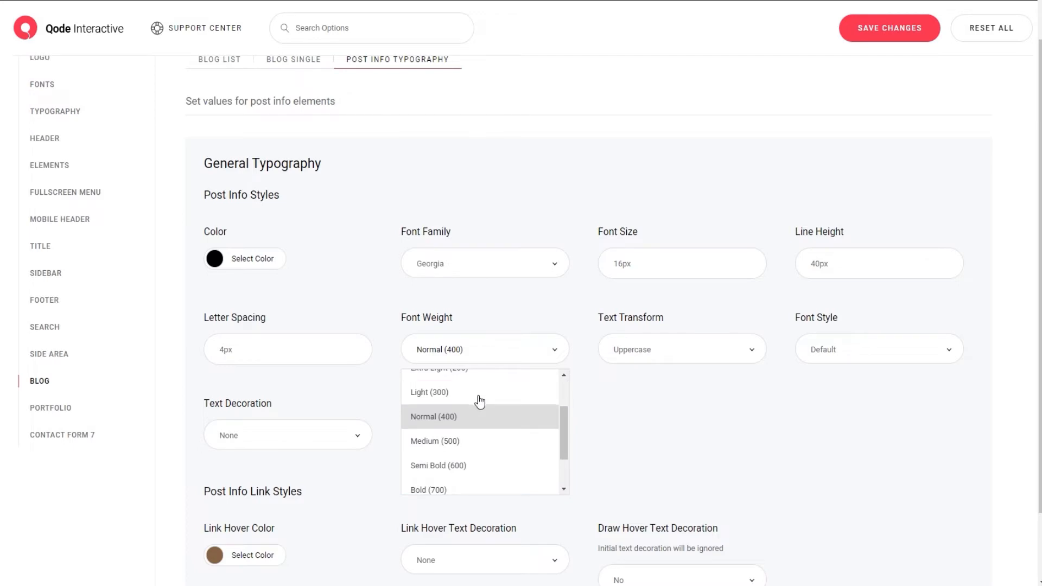
left_click(483, 490)
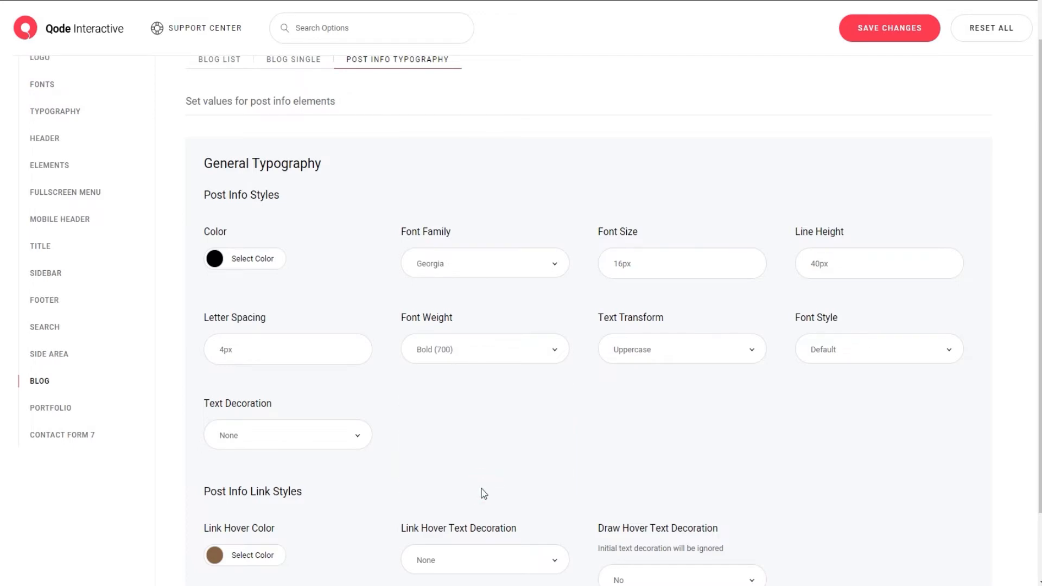
left_click(874, 32)
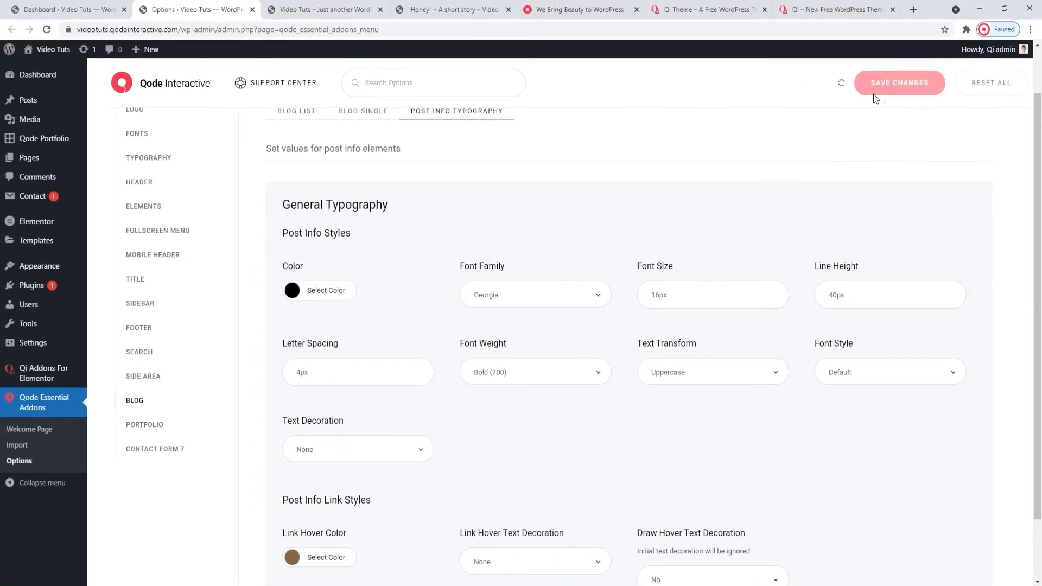
left_click(325, 9)
left_click(50, 26)
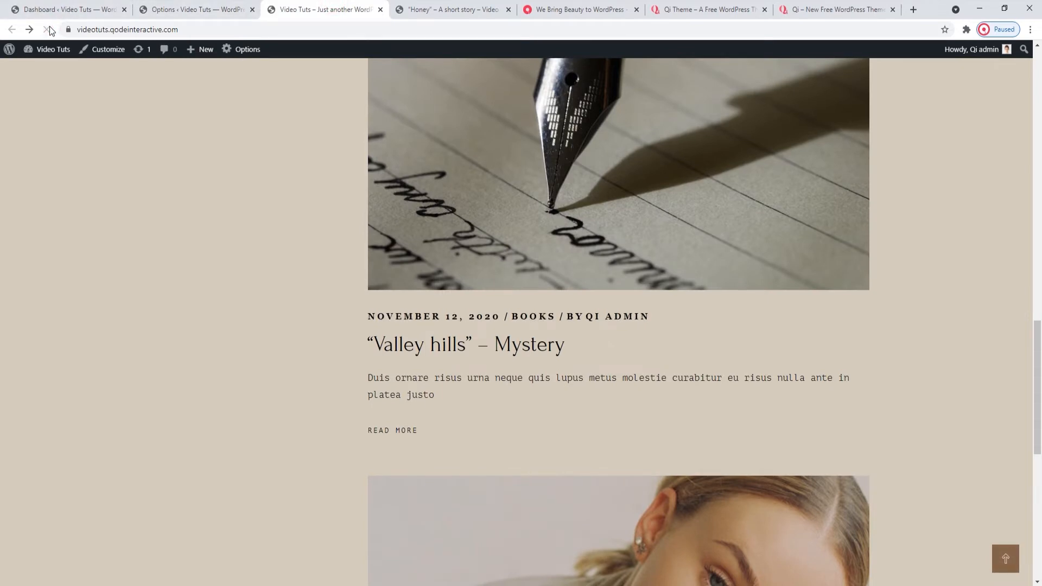
Set the post info text transform to Capitalize and font style to Italic, save the options and check both on the reloaded blog list.
left_click(196, 10)
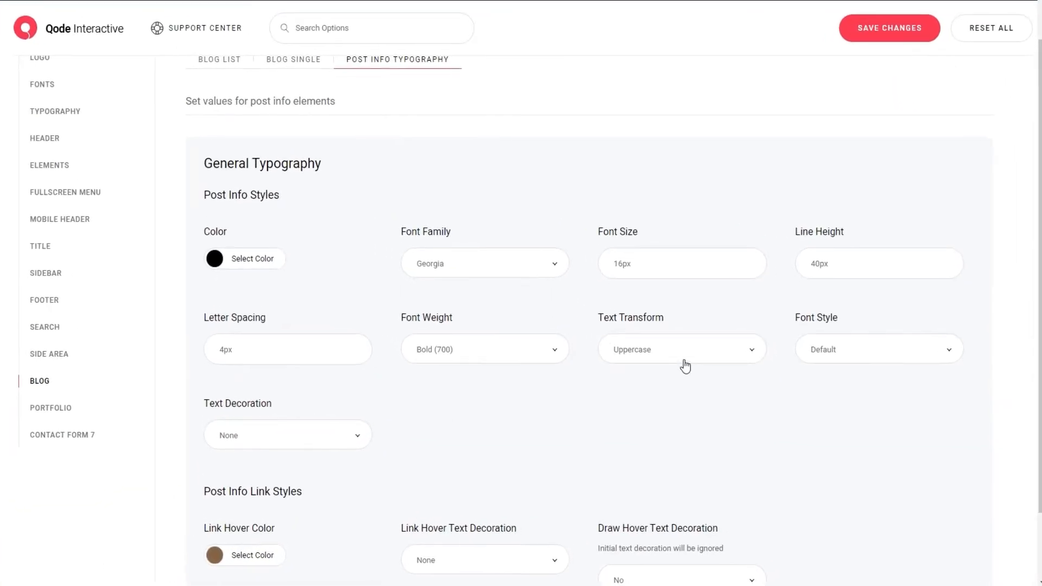
left_click(686, 351)
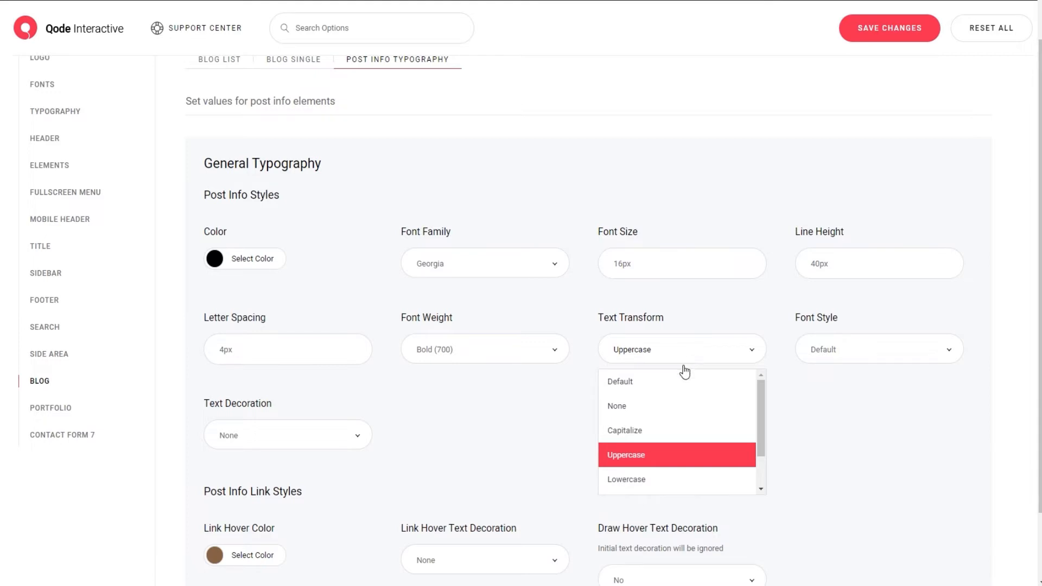
scroll(676, 433, "down", 1)
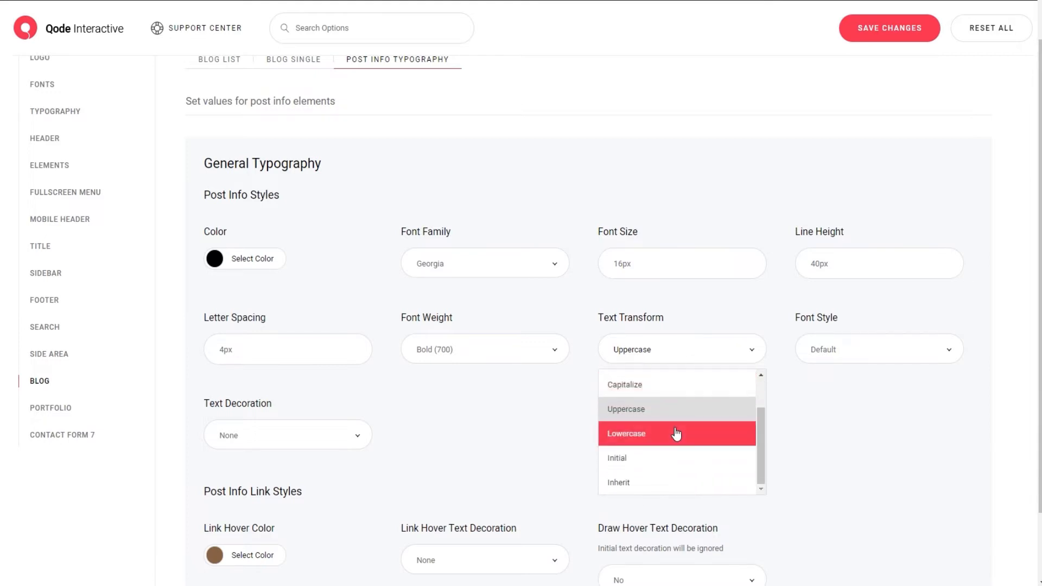
left_click(670, 386)
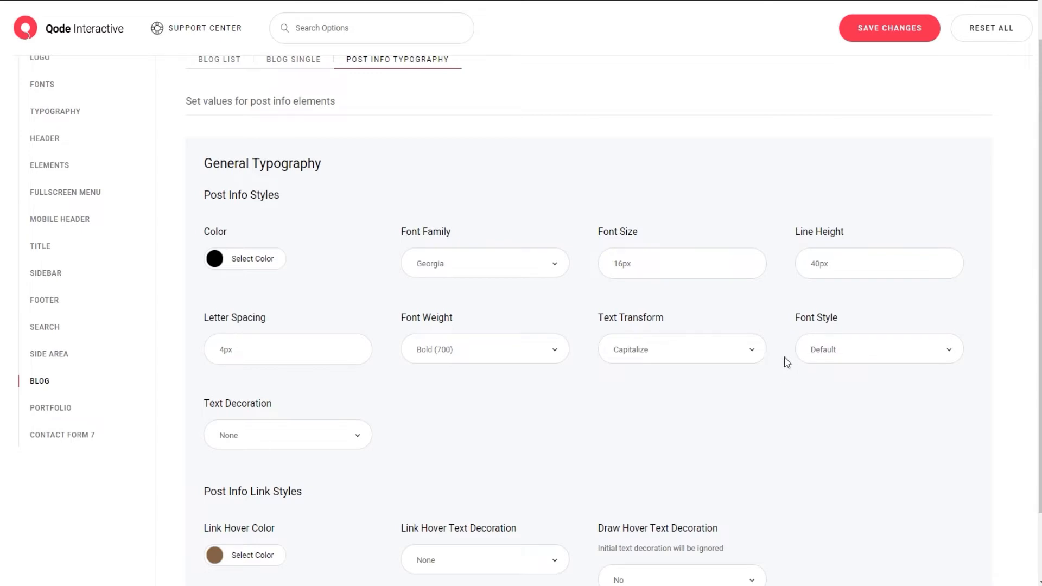
left_click(813, 358)
left_click(834, 428)
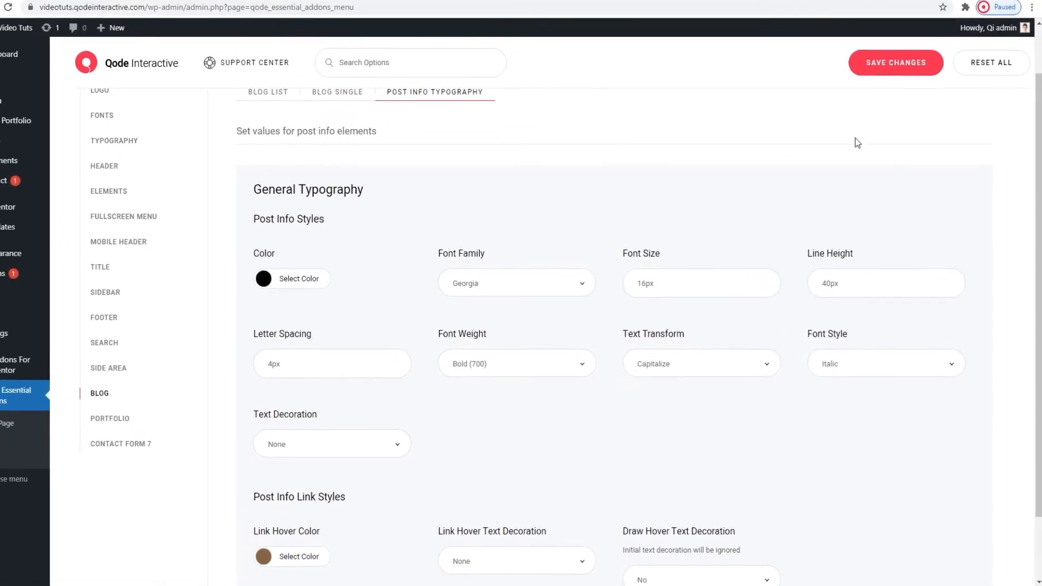
left_click(877, 25)
left_click(304, 9)
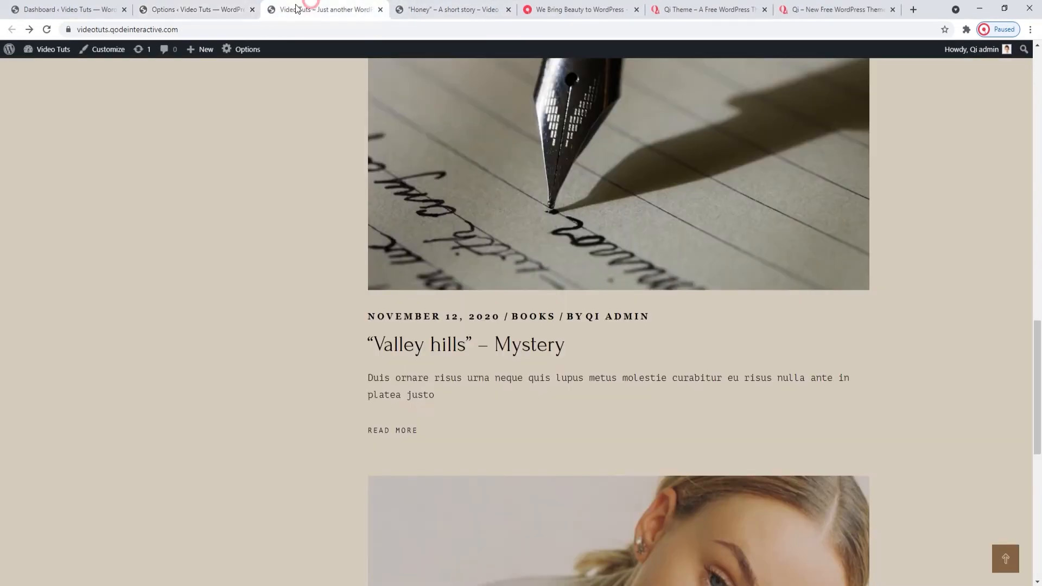
left_click(47, 29)
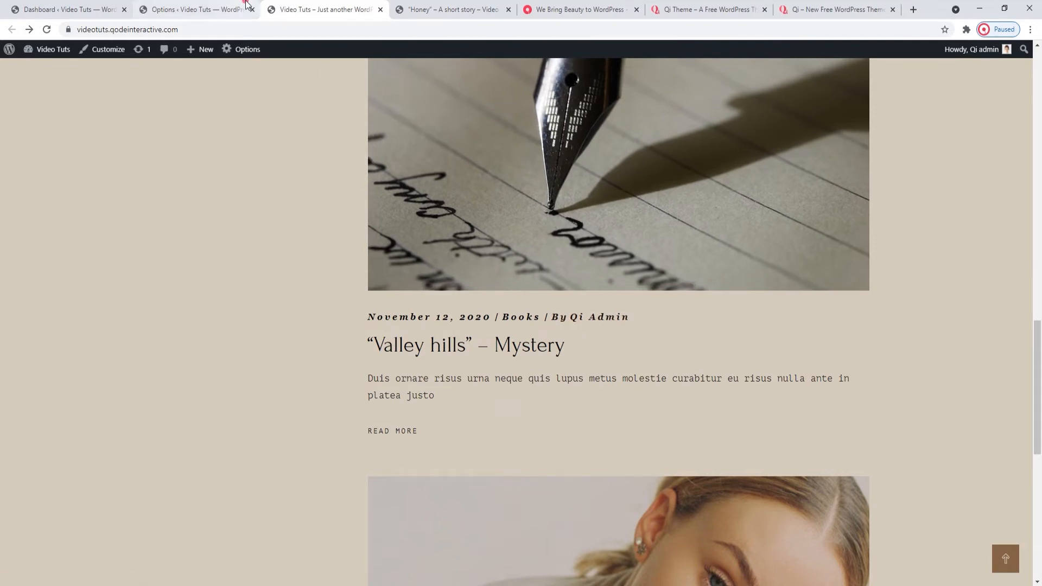
Restore the post info styles to Default font, 13px, 20px line height, 2px spacing, Normal (400), Uppercase and Default style, save and reload the blog list.
key("ctrl+shift+Tab")
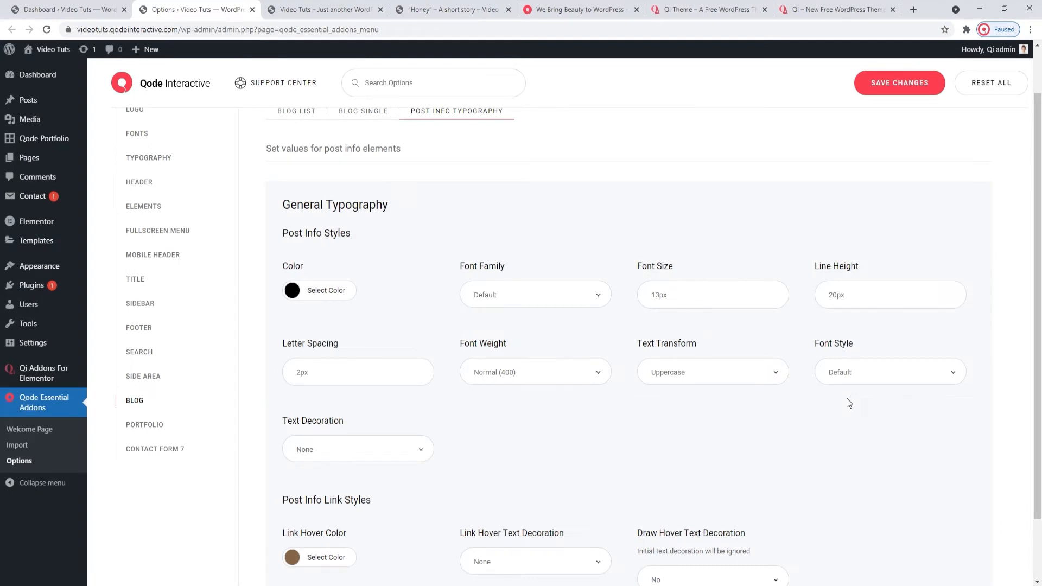
left_click(907, 84)
left_click(325, 9)
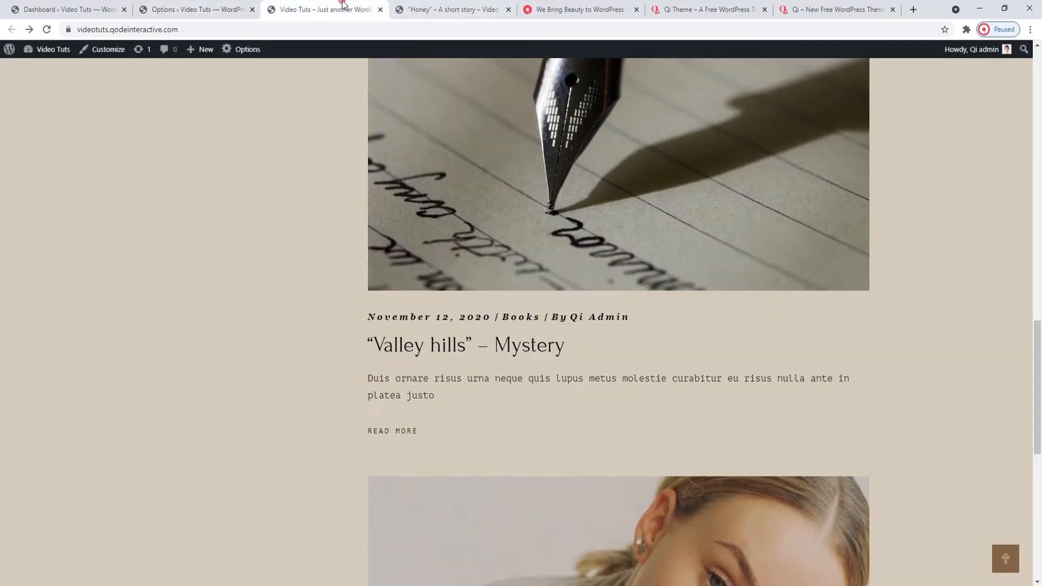
left_click(47, 31)
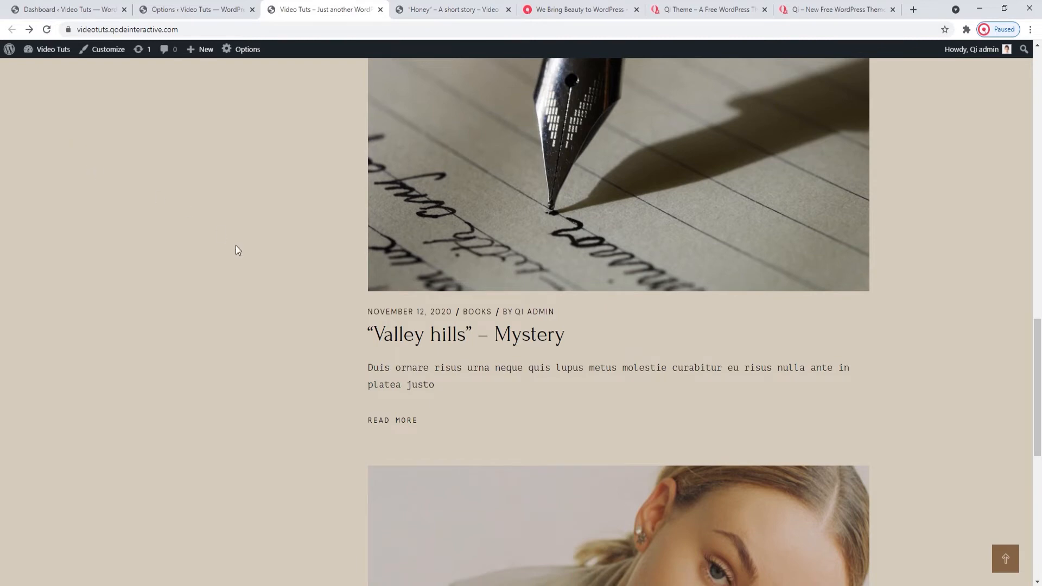
Set the post info text decoration to Underline, save the options and check it on the reloaded blog list.
left_click(233, 9)
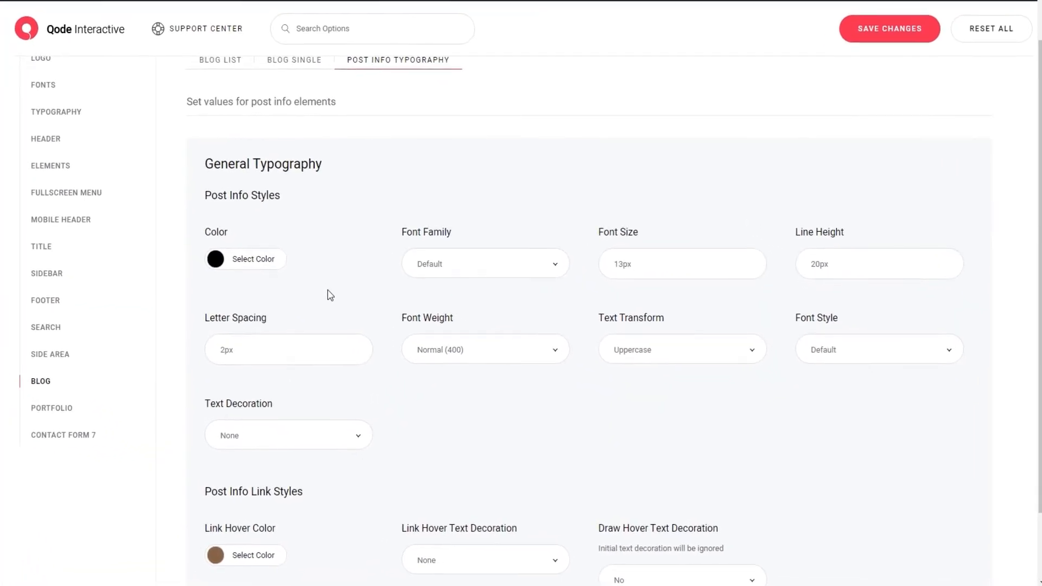
scroll(327, 295, "down", 2)
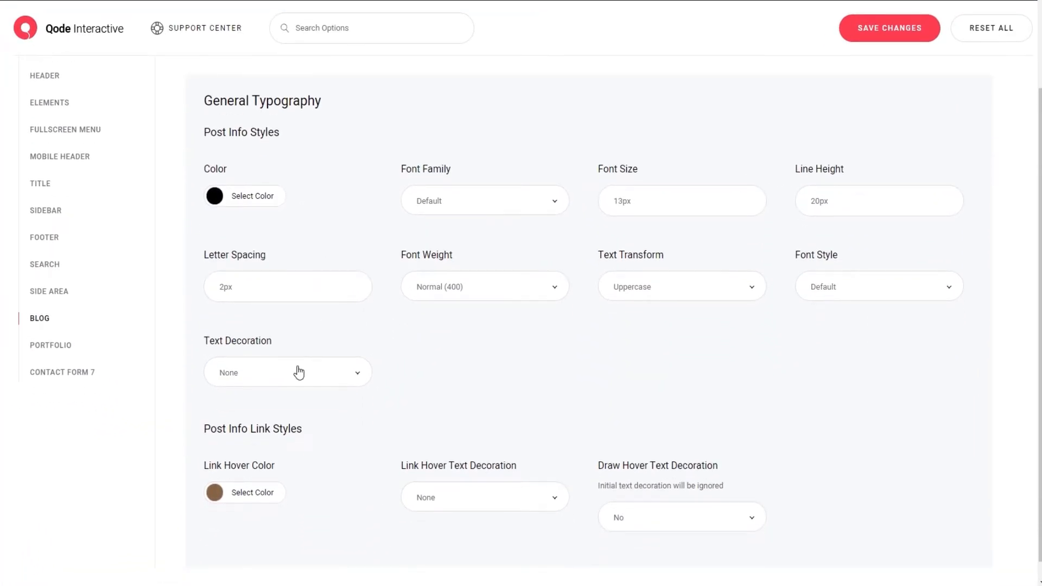
left_click(298, 372)
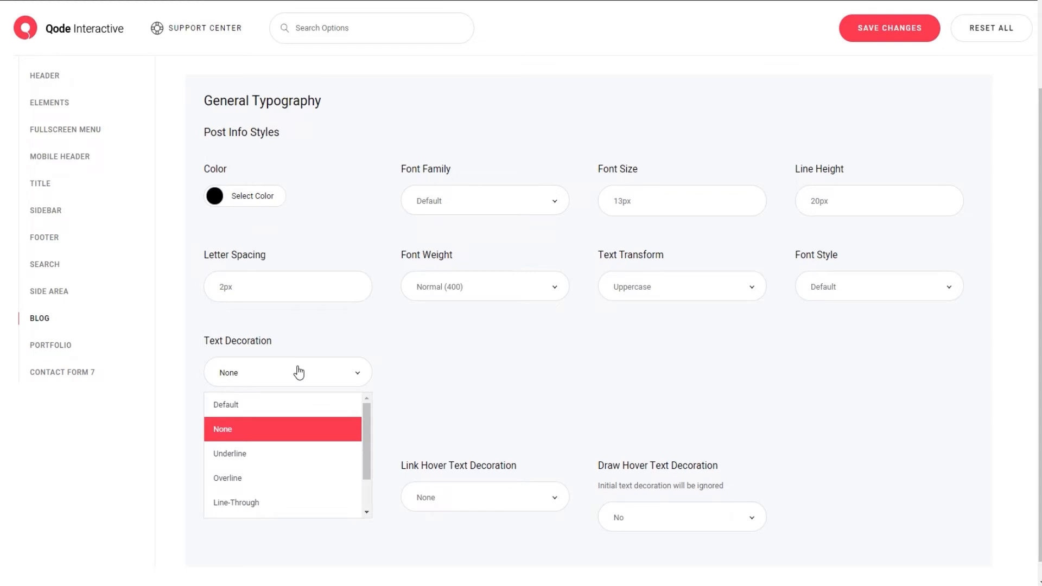
left_click(272, 455)
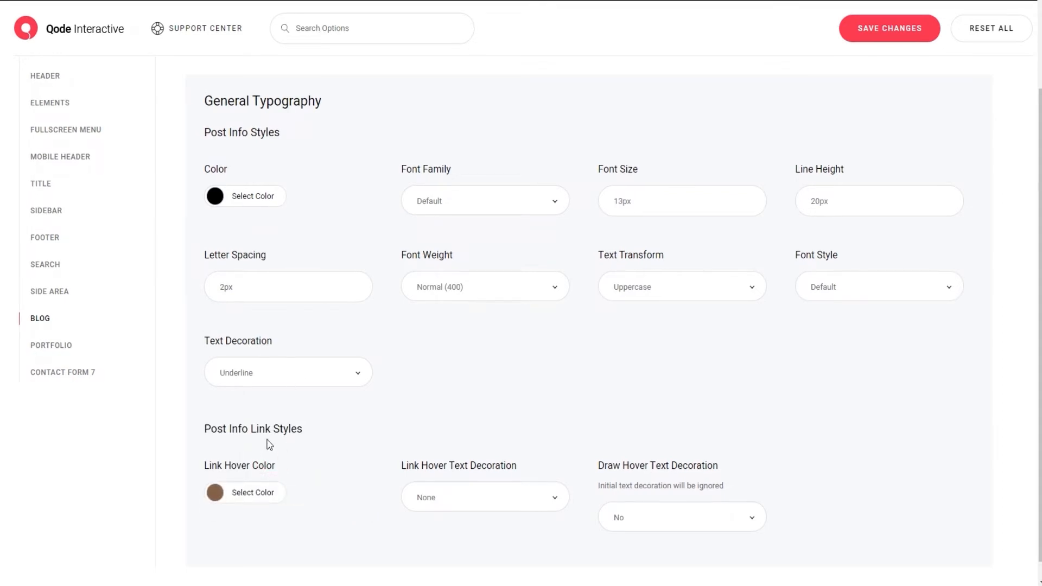
left_click(875, 33)
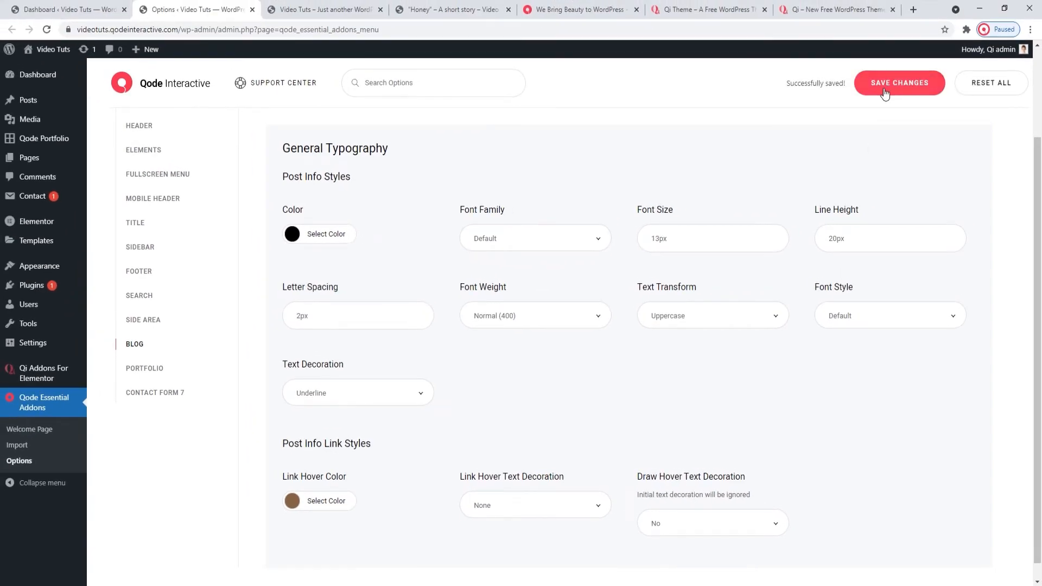
left_click(326, 9)
left_click(47, 29)
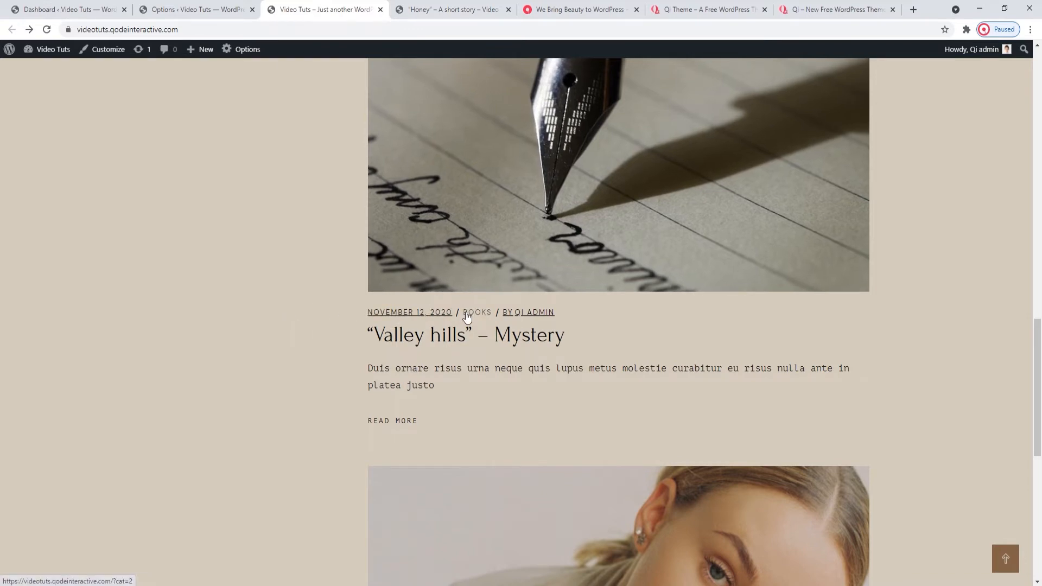
Set the post info text decoration to Default, save the options and reload the blog list.
left_click(225, 7)
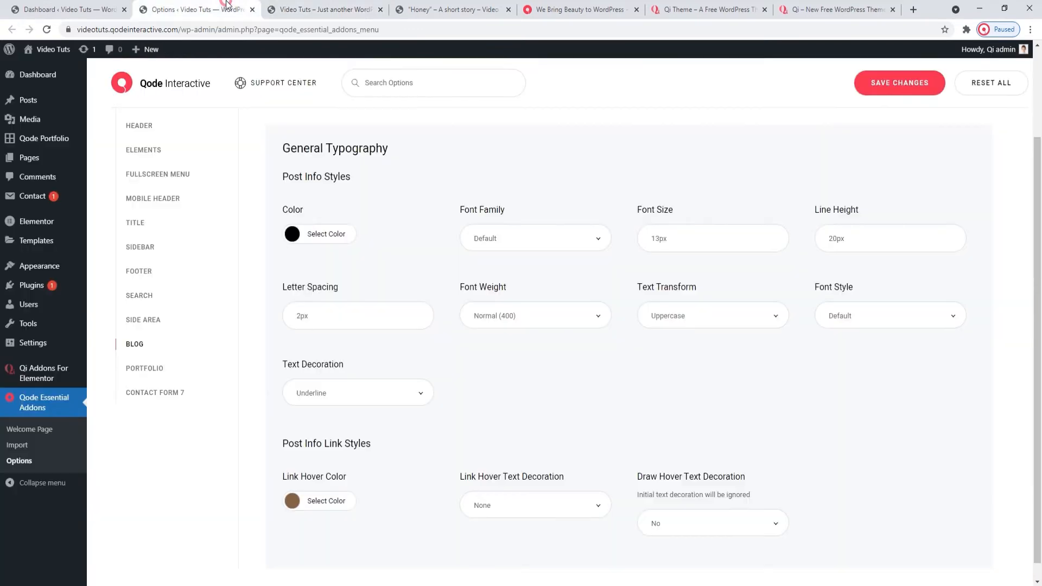
scroll(469, 327, "down", 1)
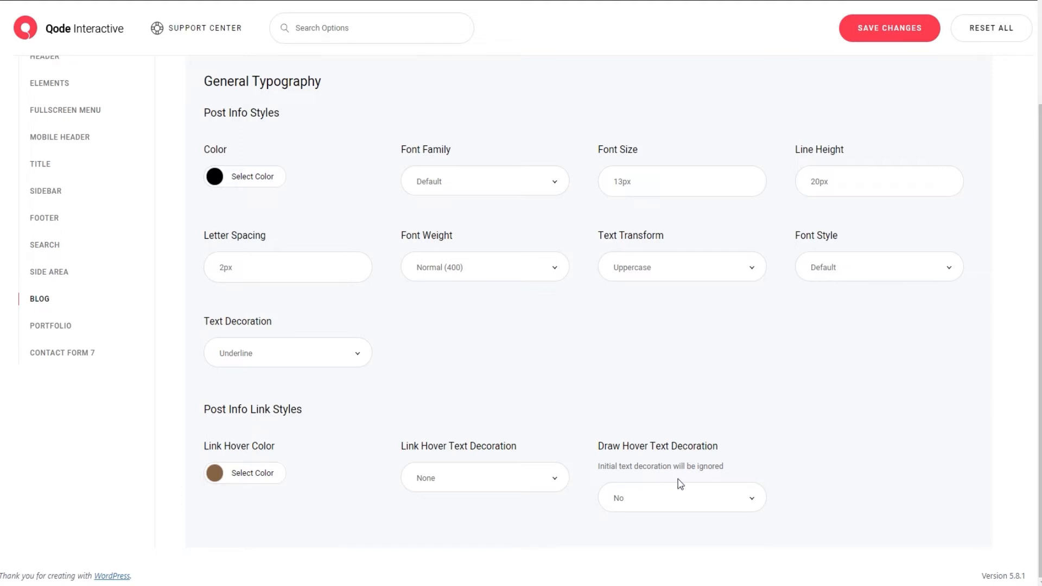
left_click(666, 494)
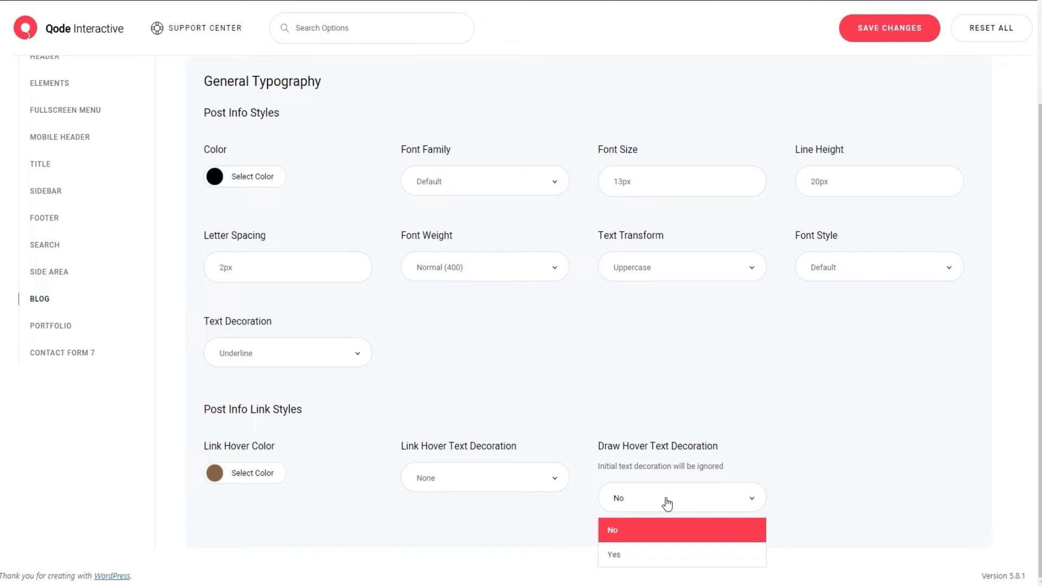
left_click(667, 504)
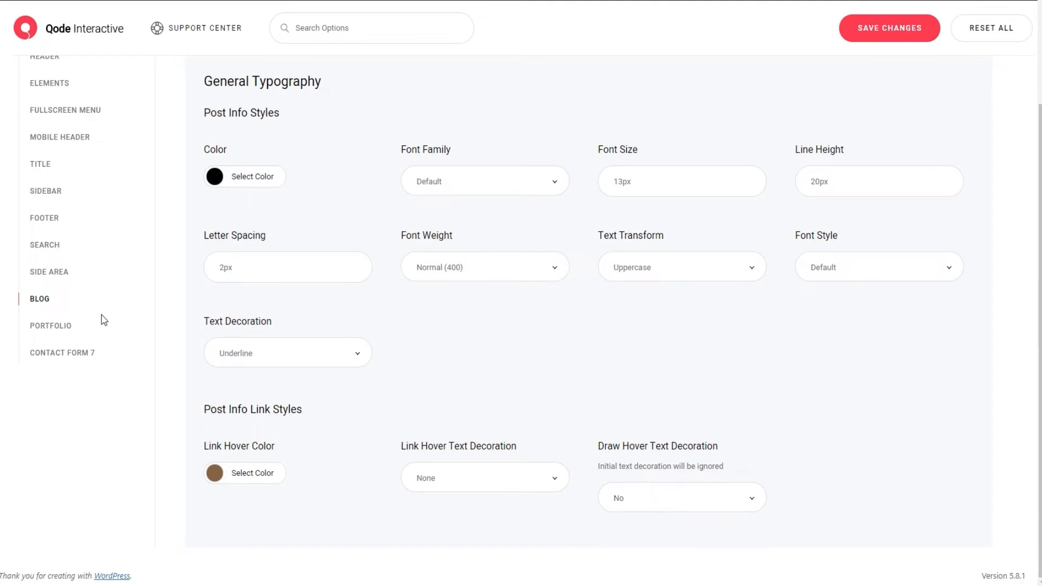
left_click(238, 359)
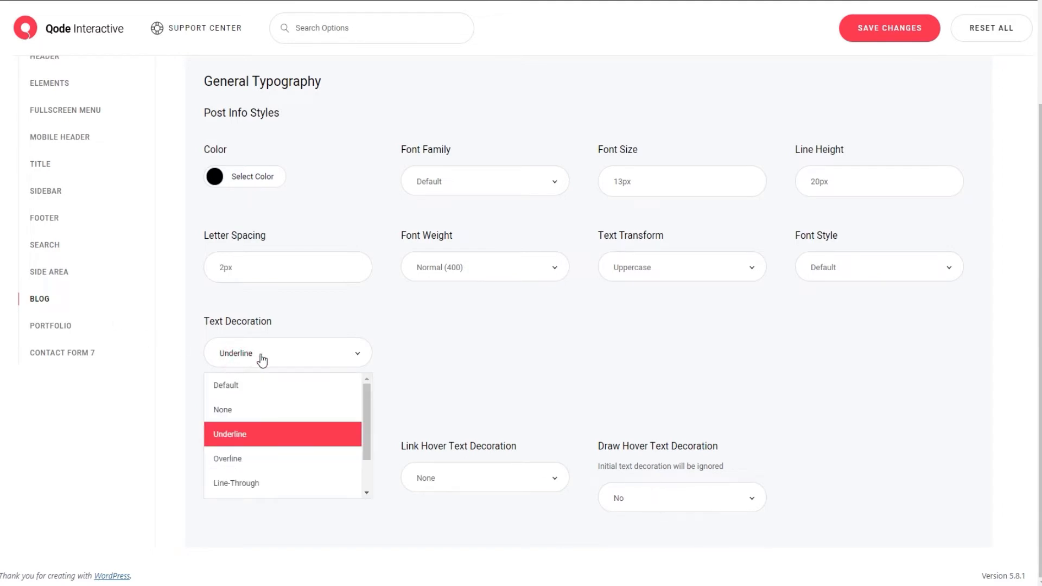
left_click(260, 386)
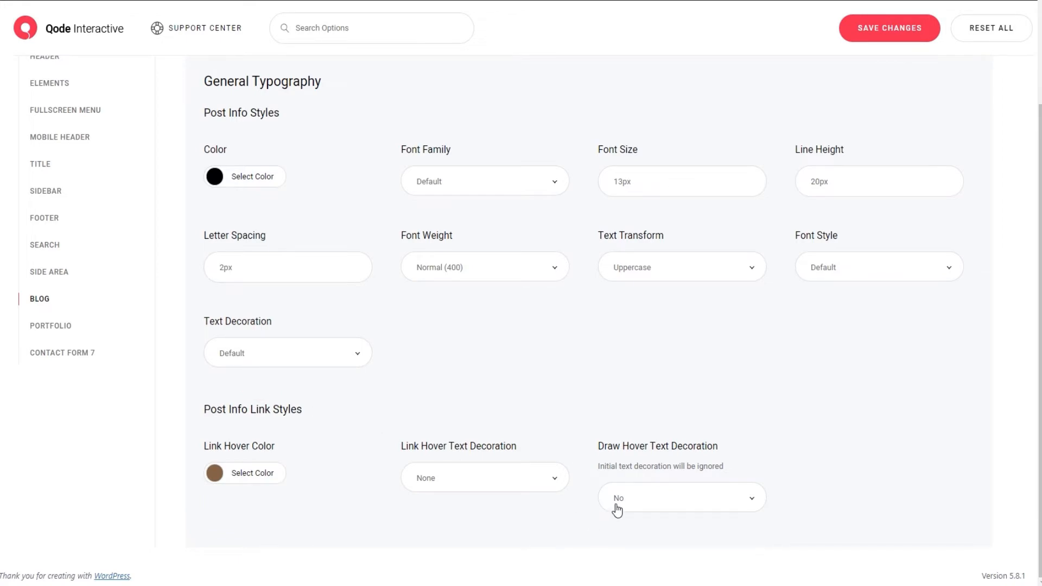
left_click(849, 30)
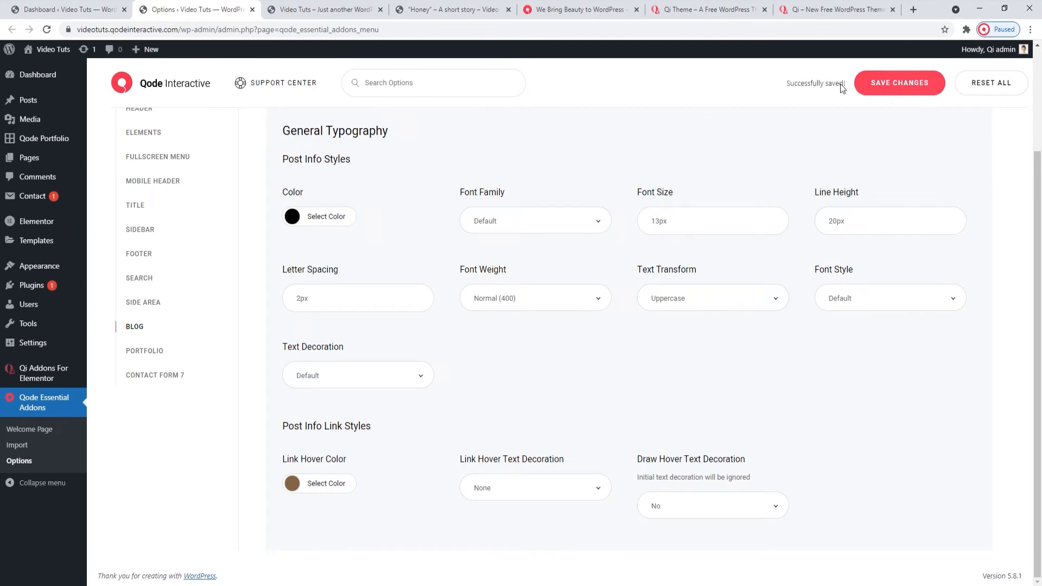
left_click(325, 9)
left_click(48, 29)
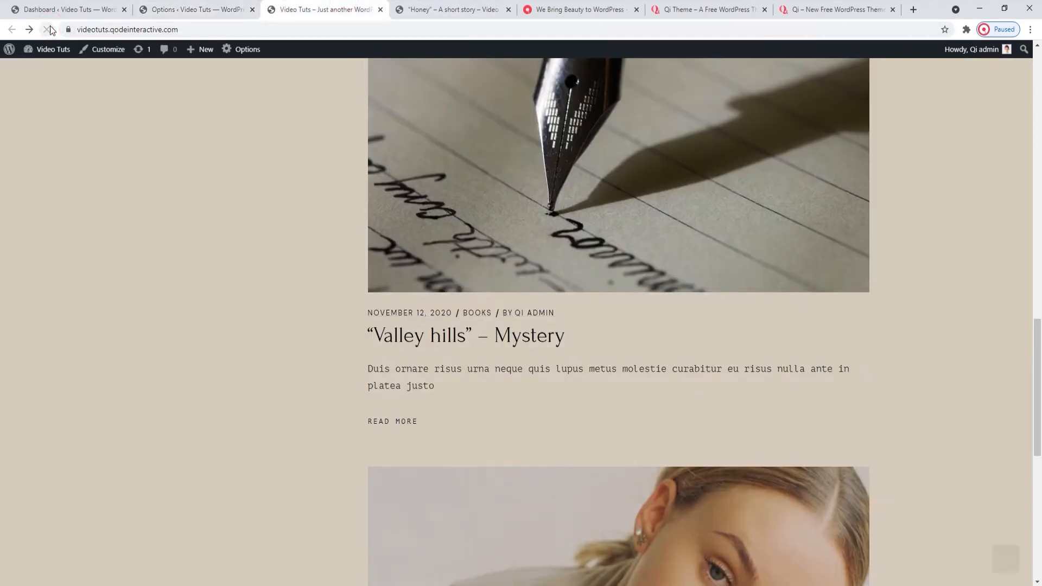
Cut the link hover color code, pick salmon pink #f28585 instead, save the options and check the post info link hover on the blog list.
left_click(195, 9)
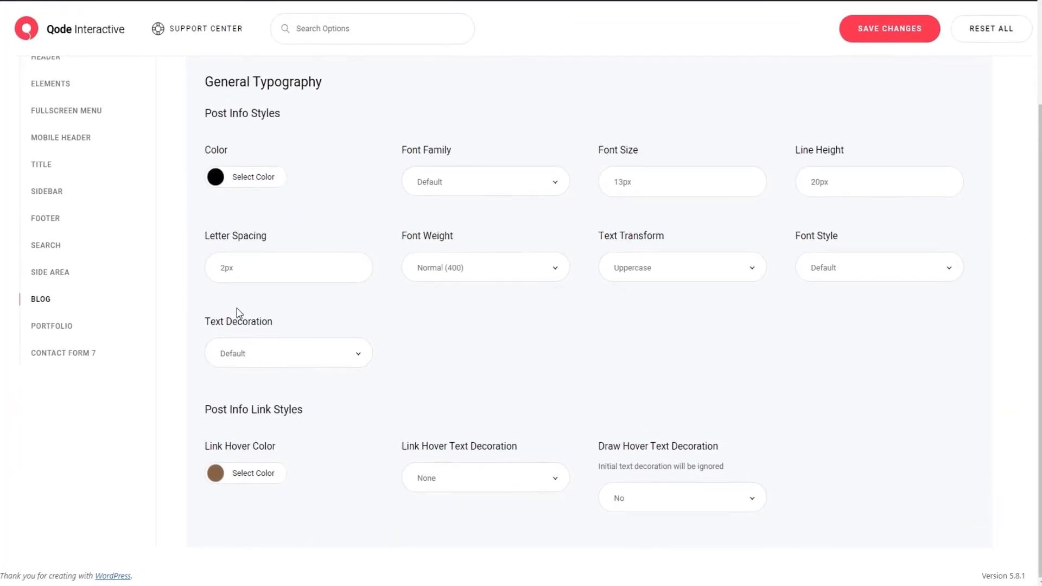
left_click(217, 475)
scroll(256, 430, "down", 1)
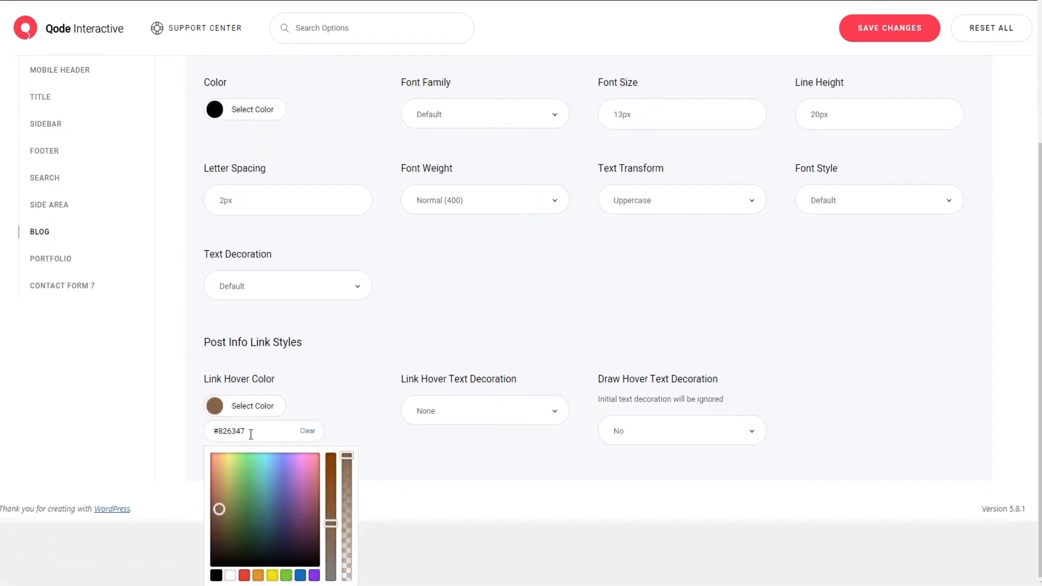
triple_click(251, 433)
right_click(250, 433)
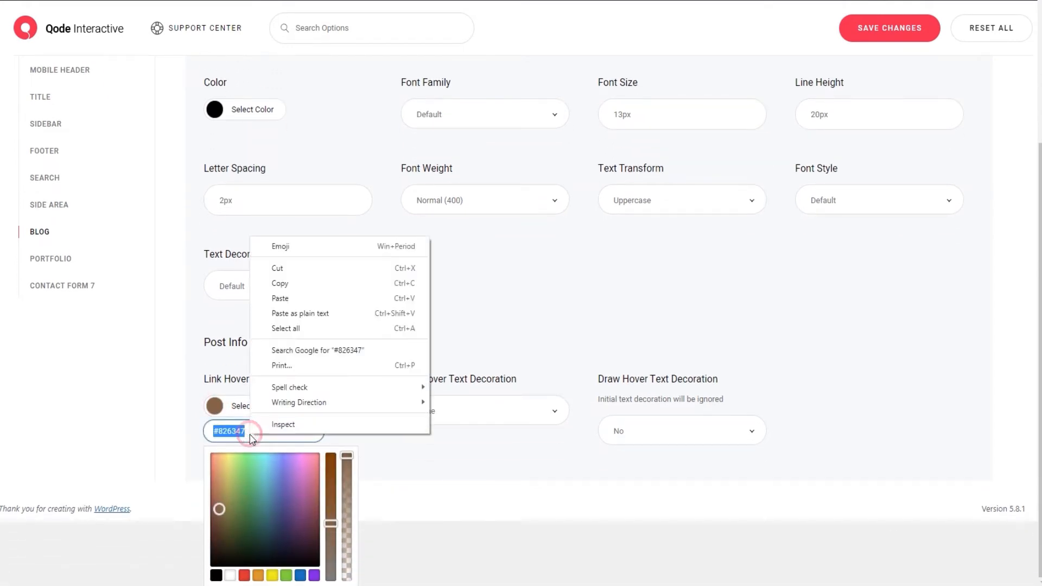
left_click(292, 271)
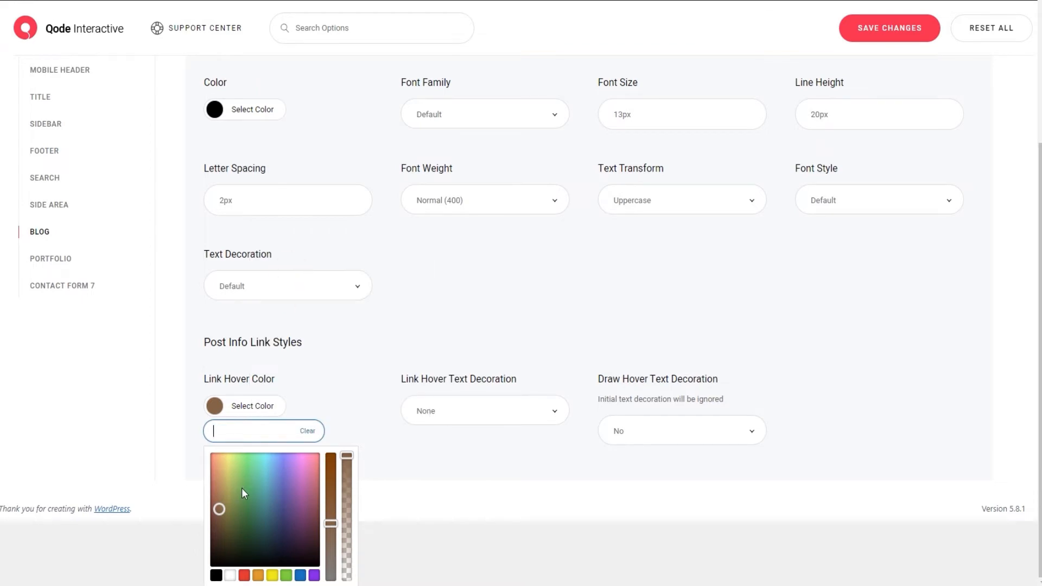
left_click(213, 468)
left_click_drag(212, 468, 205, 457)
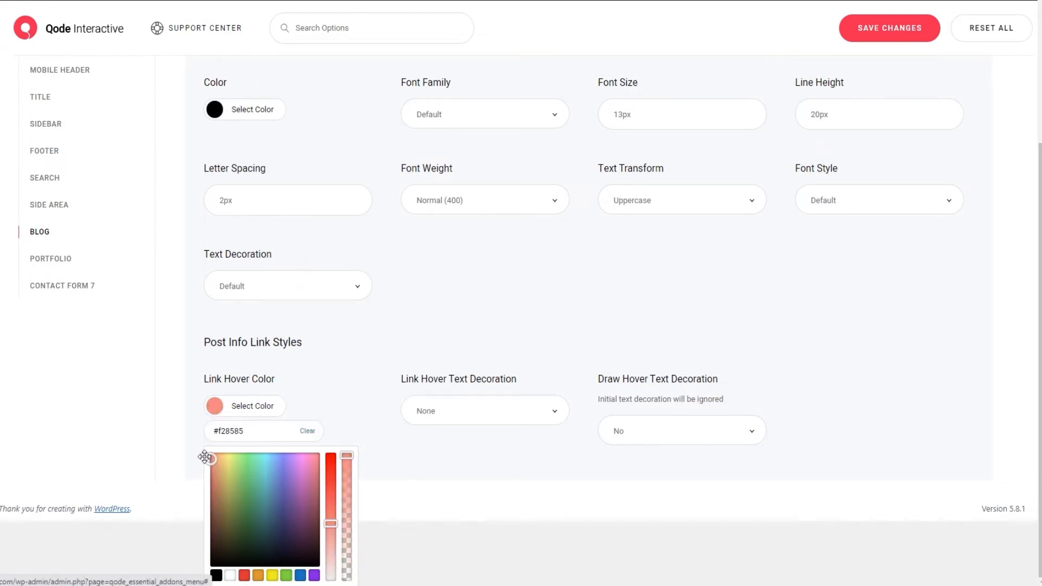
left_click(884, 23)
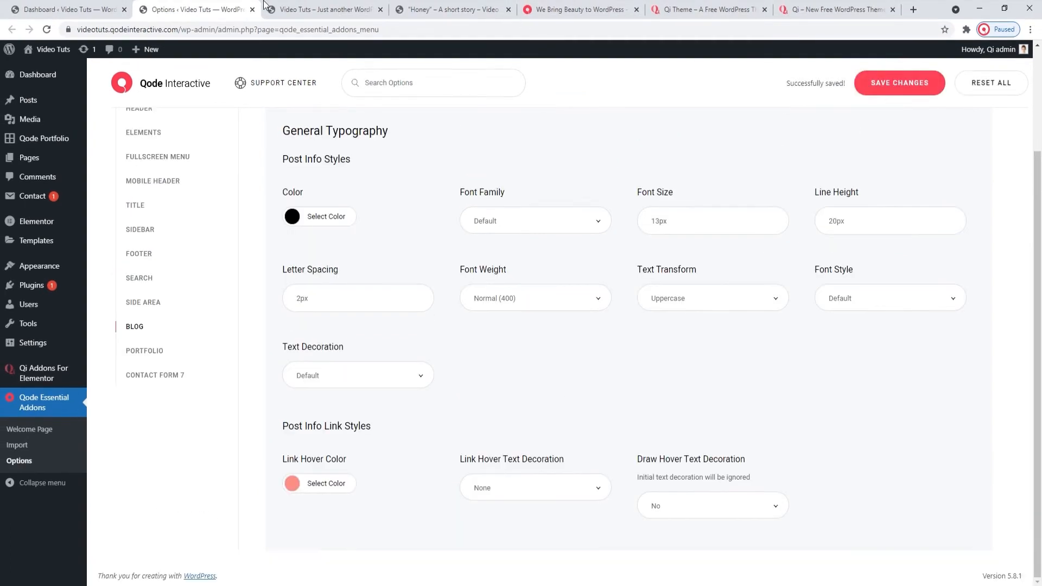
left_click(265, 6)
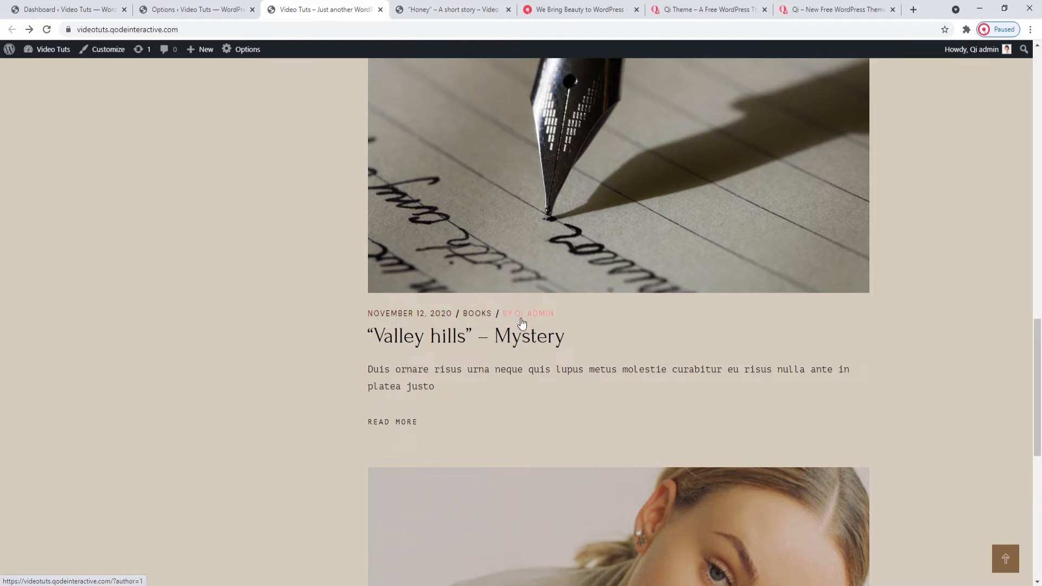
Restore the post info link hover color to #826347, save the options and reload the blog list.
key("ctrl+shift+Tab")
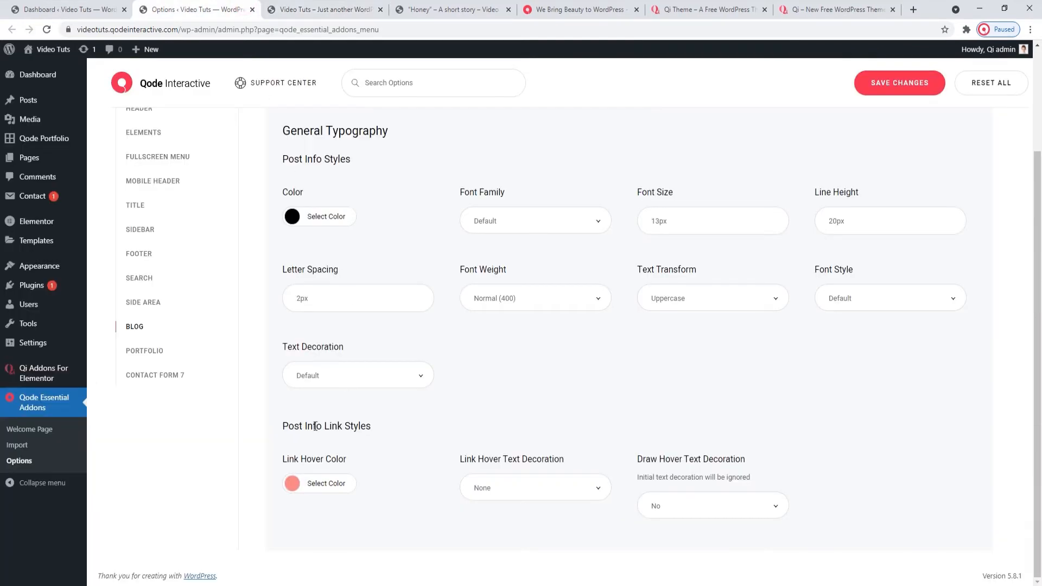
left_click(292, 489)
left_click_drag(318, 506, 292, 506)
right_click(313, 502)
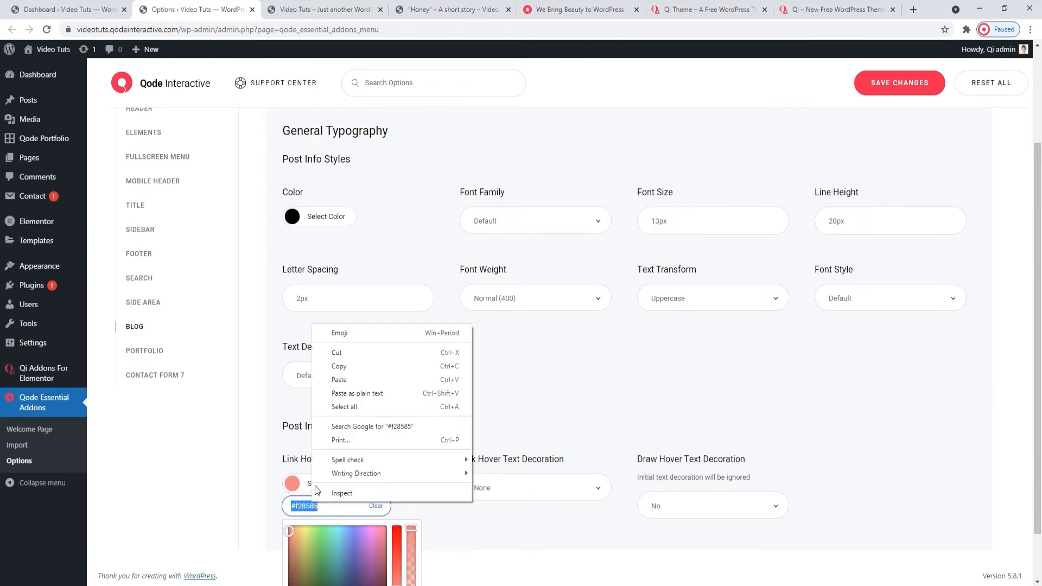
left_click(341, 393)
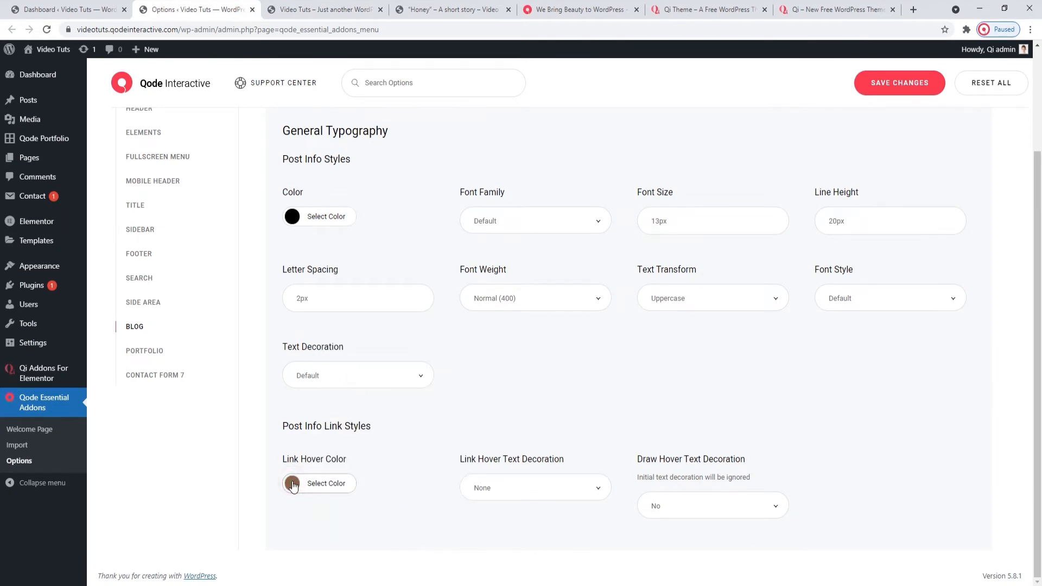
left_click(906, 91)
left_click(325, 9)
left_click(47, 30)
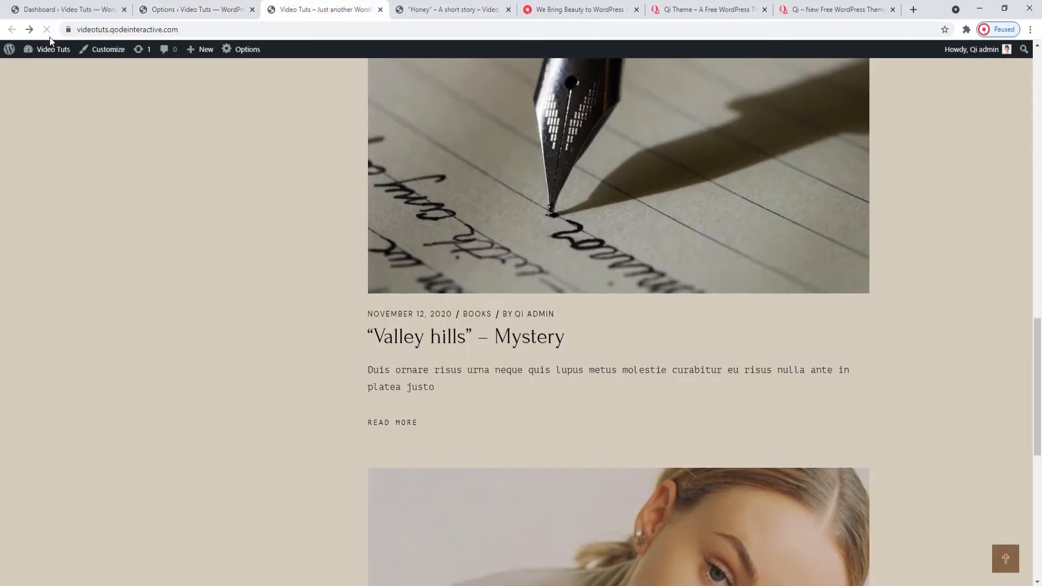
Set the post info link hover text decoration to Underline, save the options and check it on the reloaded blog list.
left_click(191, 9)
left_click(520, 484)
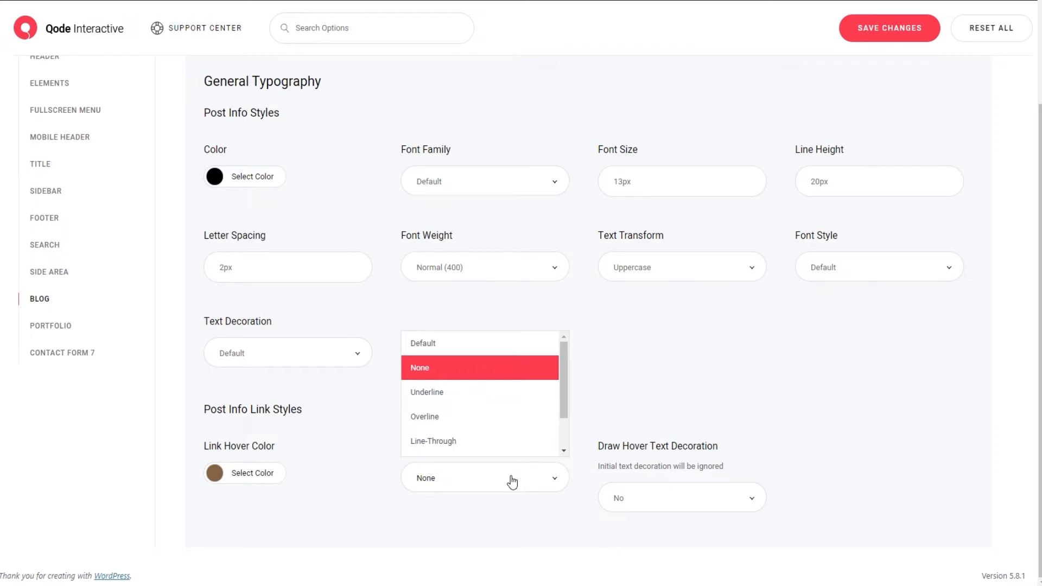
left_click(490, 396)
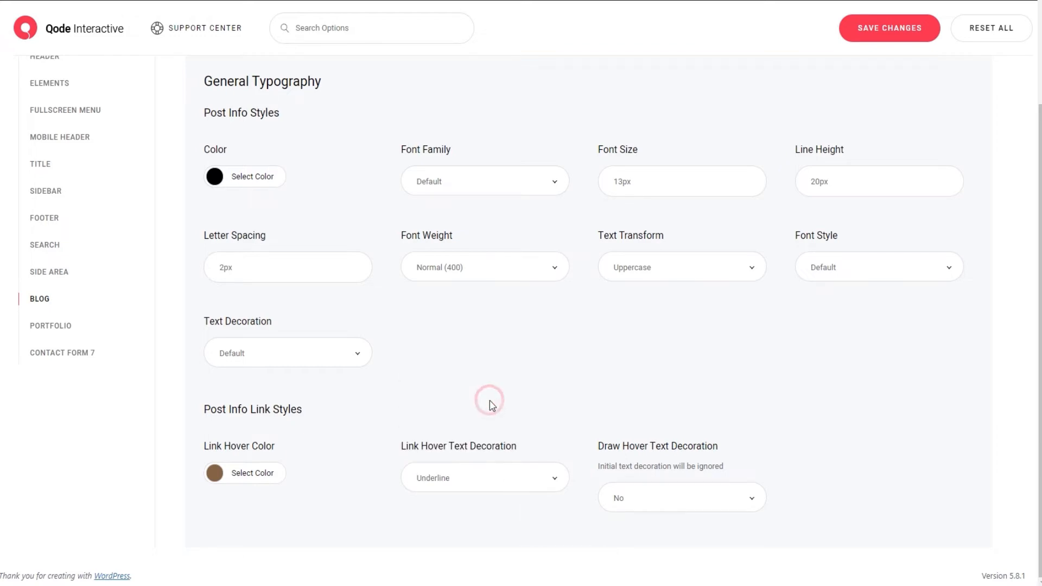
left_click(890, 30)
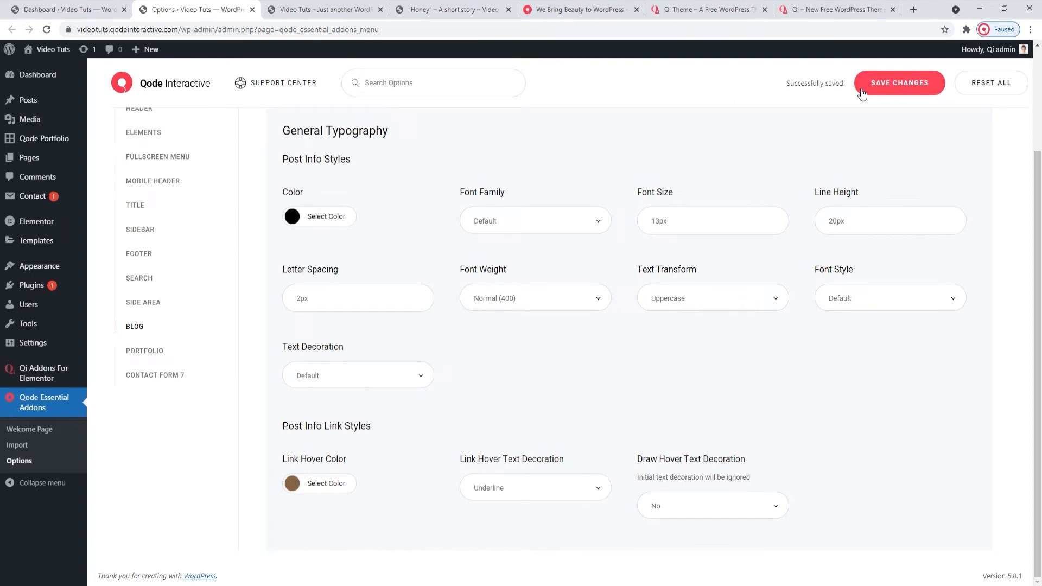
left_click(336, 7)
left_click(46, 30)
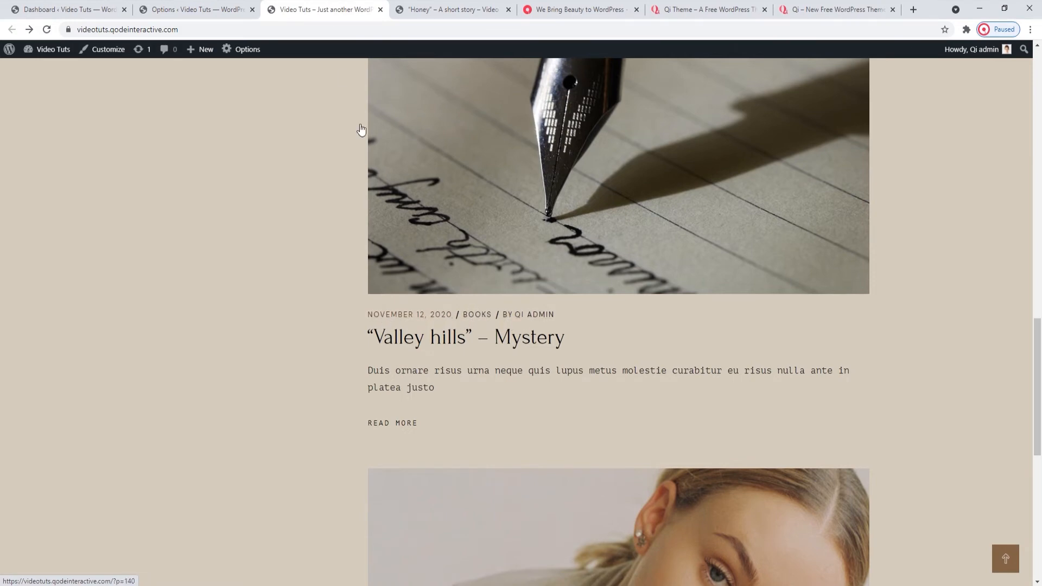
Set Draw Hover Text Decoration to Yes for the post info links, save the options and check the hover on the reloaded blog list.
left_click(201, 9)
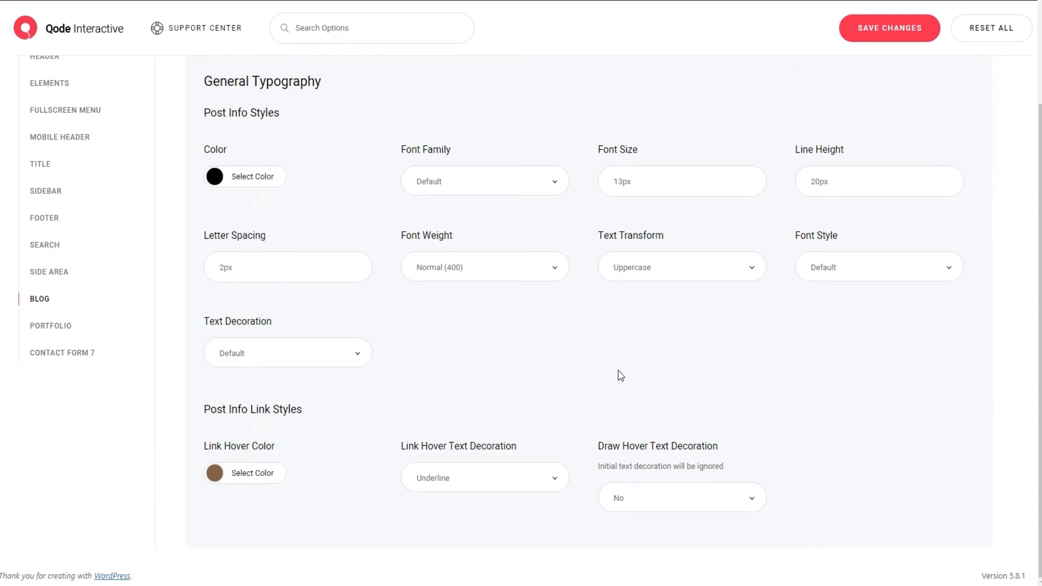
left_click(658, 499)
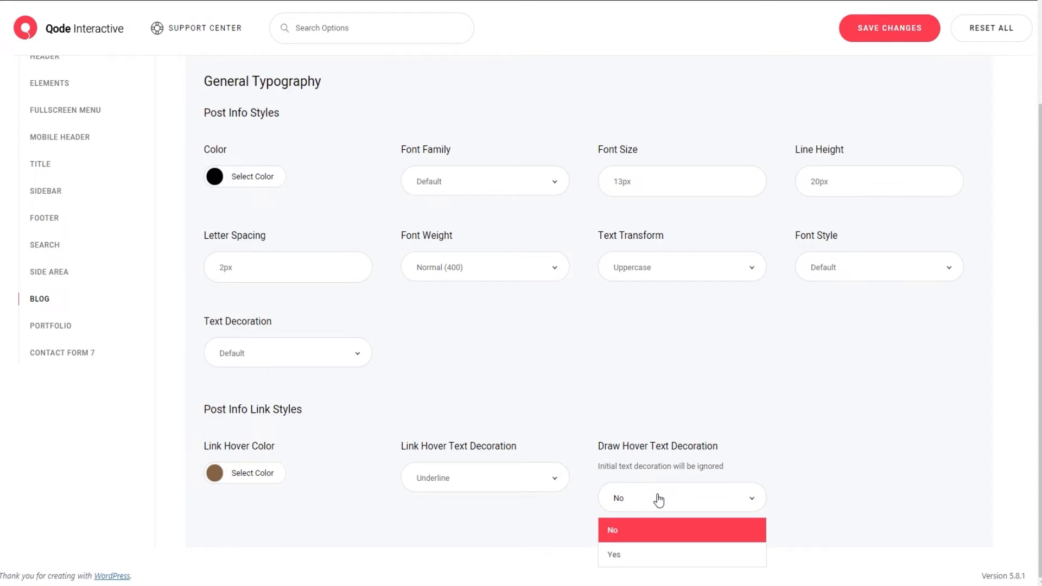
left_click(645, 553)
left_click(866, 33)
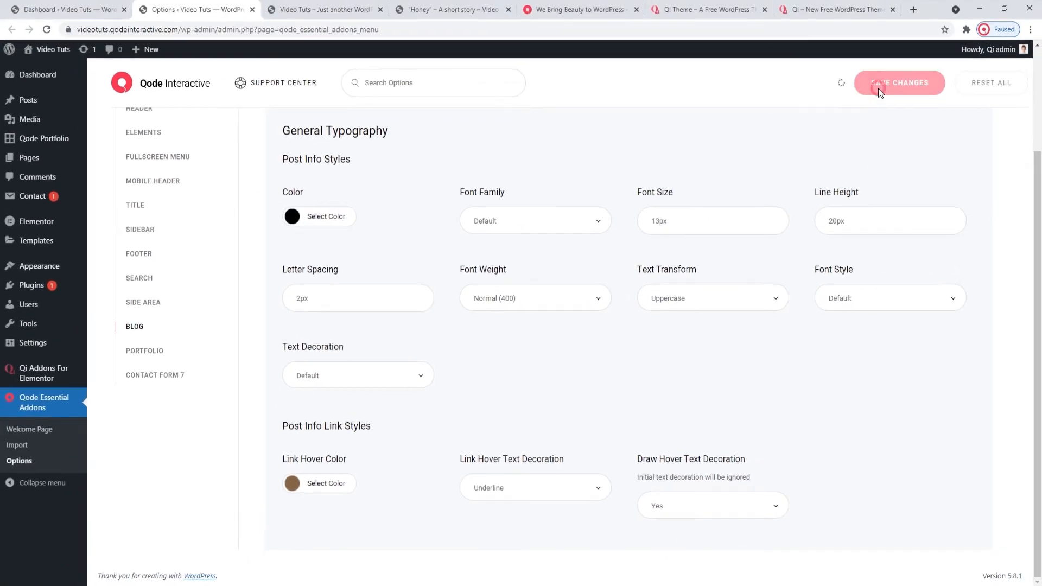
left_click(325, 9)
left_click(49, 32)
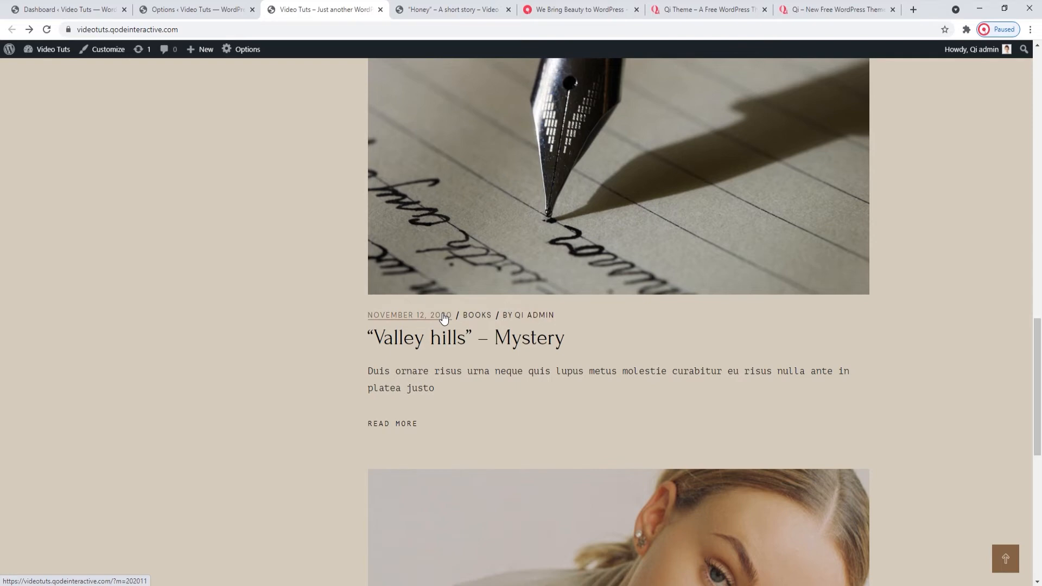
Set Link Hover Text Decoration to Default and Draw Hover Text Decoration to No, save the options and check the reloaded blog list.
key("ctrl+shift+Tab")
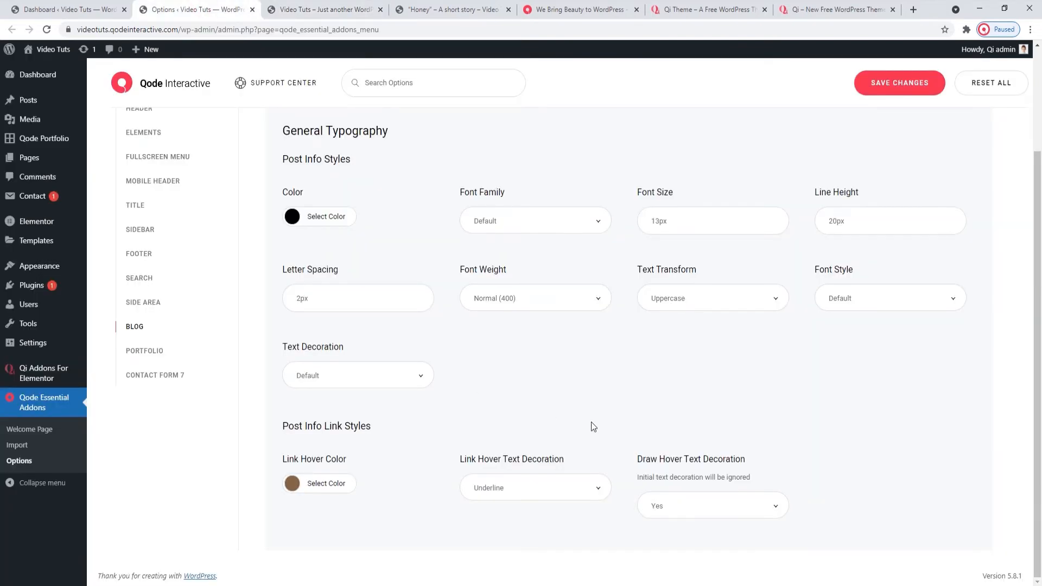
left_click(521, 488)
left_click(516, 373)
left_click(662, 507)
left_click(667, 555)
left_click(886, 93)
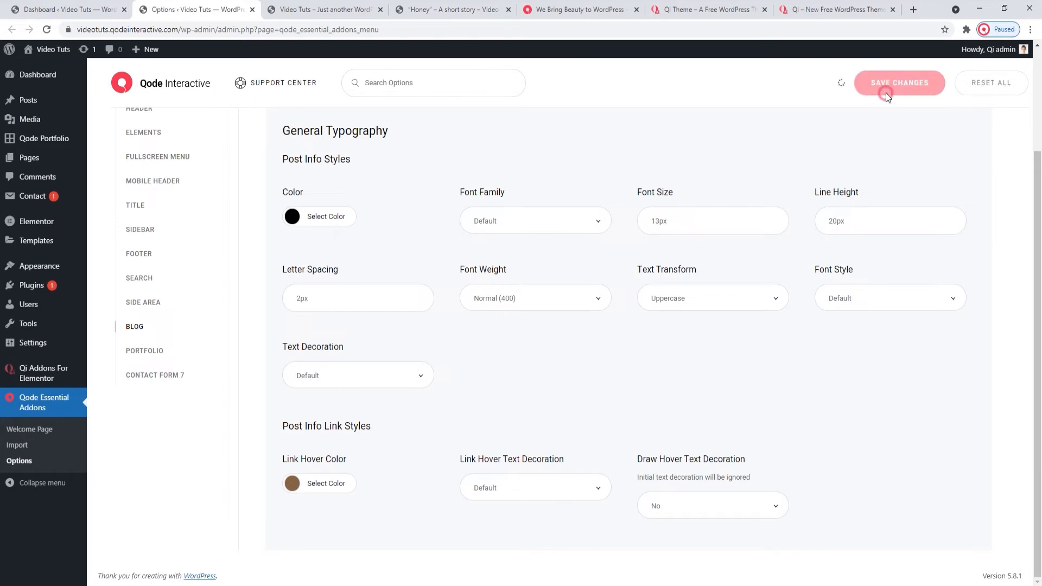
left_click(347, 9)
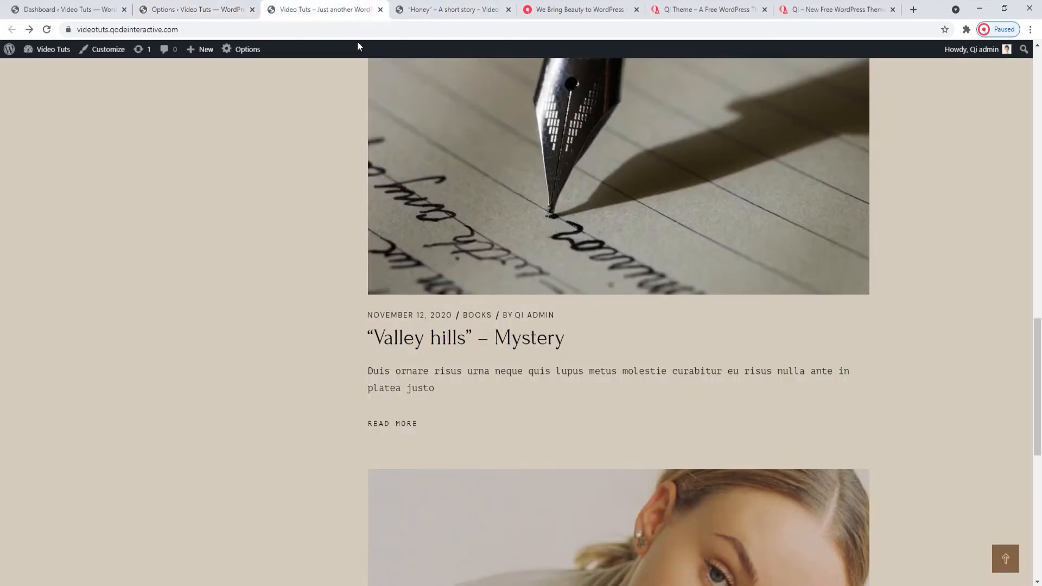
left_click(47, 29)
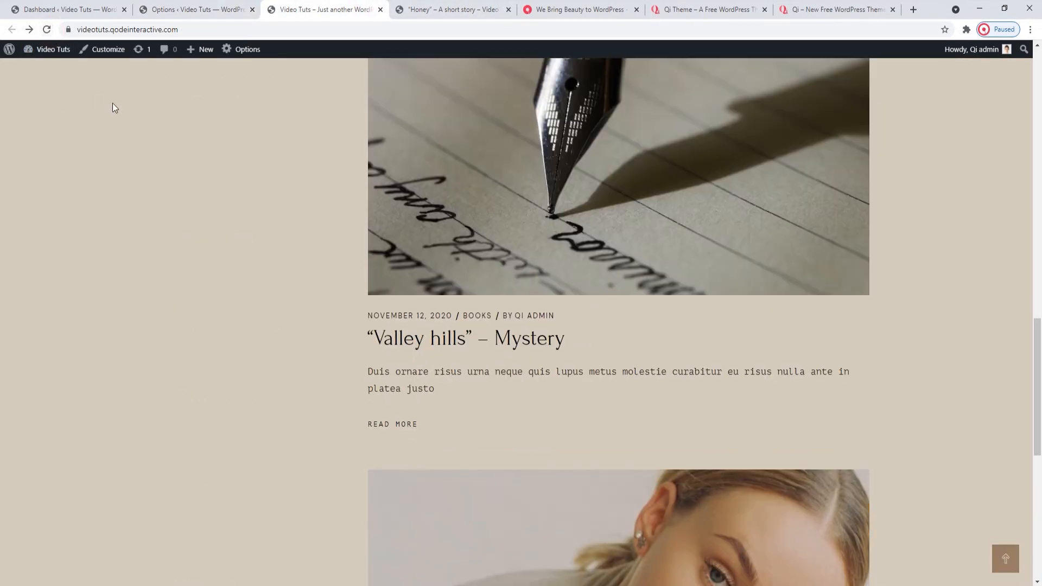
scroll(771, 287, "down", 2)
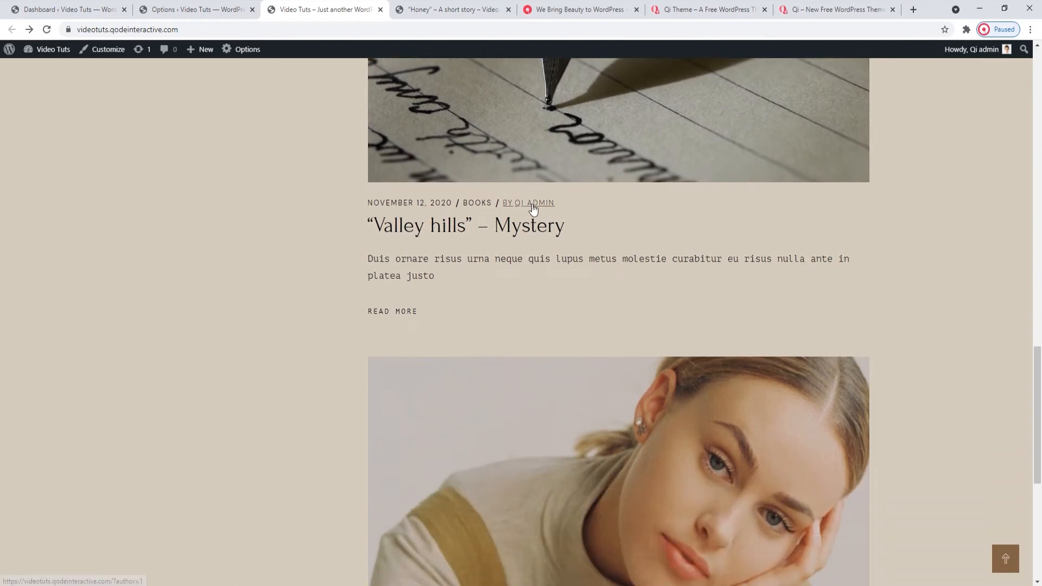
Look over the posts on the blog list and open the global Typography options.
scroll(884, 302, "down", 6)
scroll(883, 301, "up", 4)
scroll(883, 302, "up", 18)
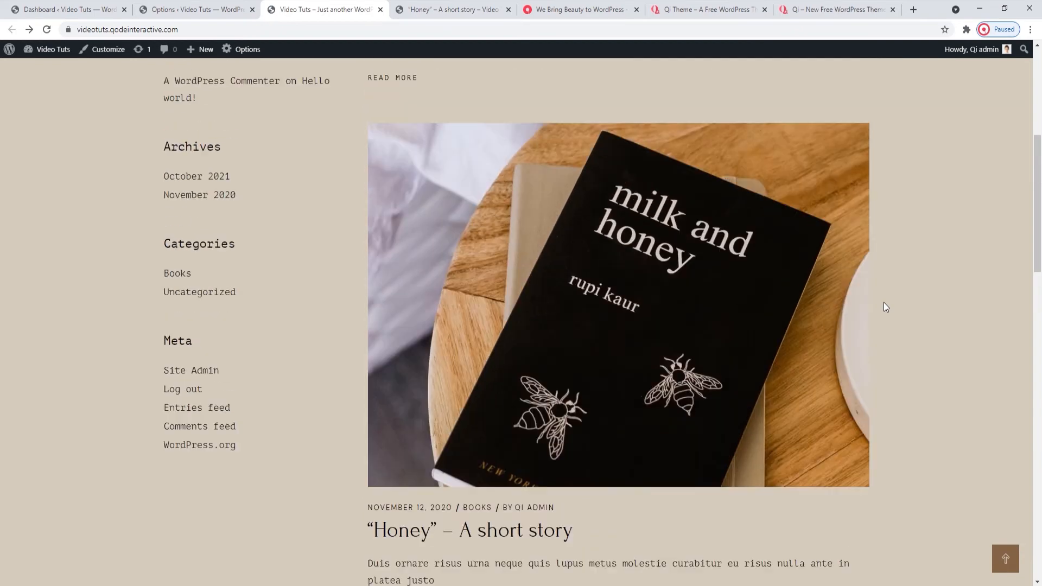
scroll(883, 307, "up", 5)
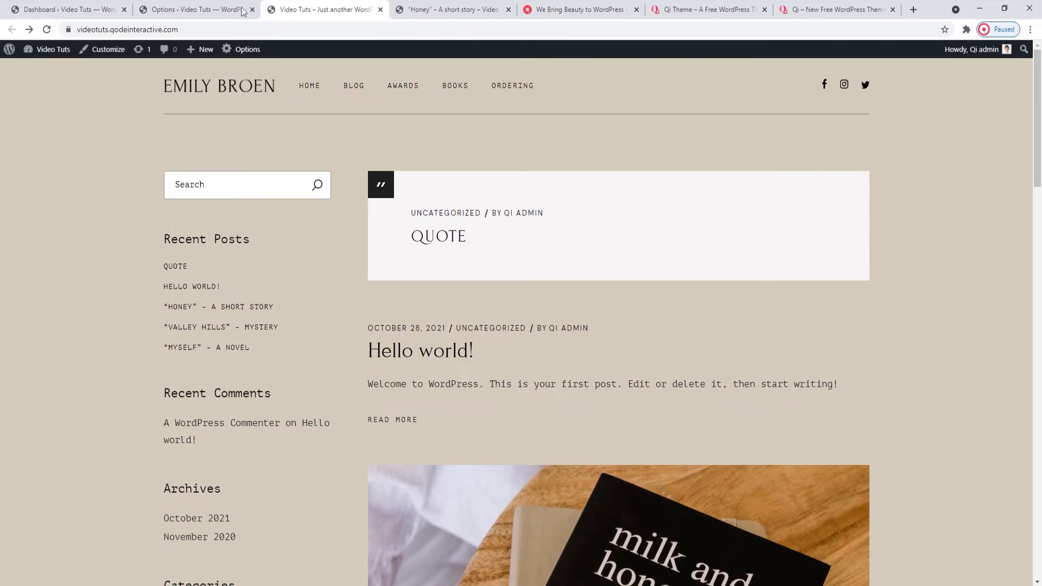
left_click(221, 11)
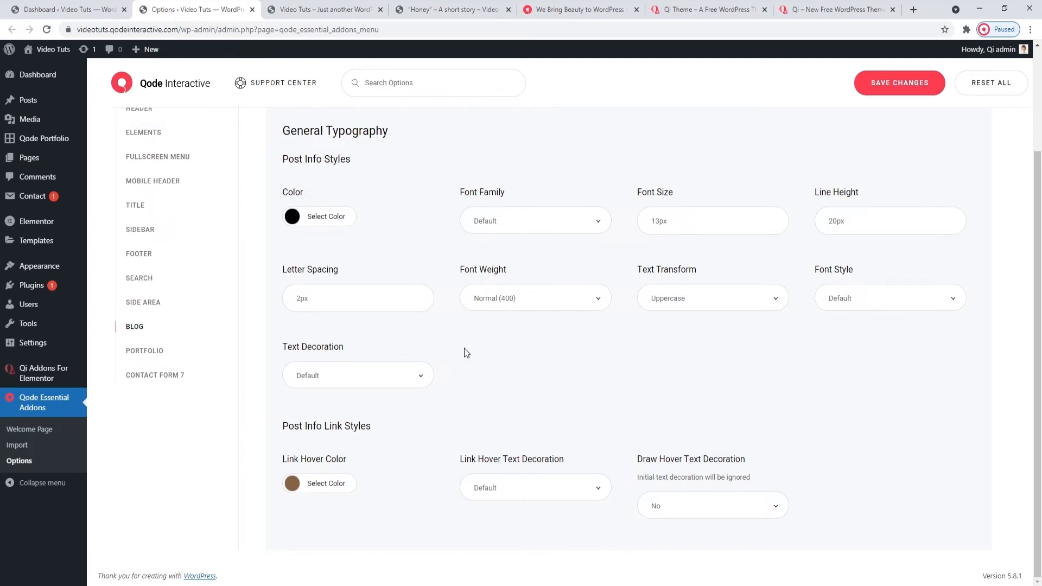
scroll(211, 277, "up", 3)
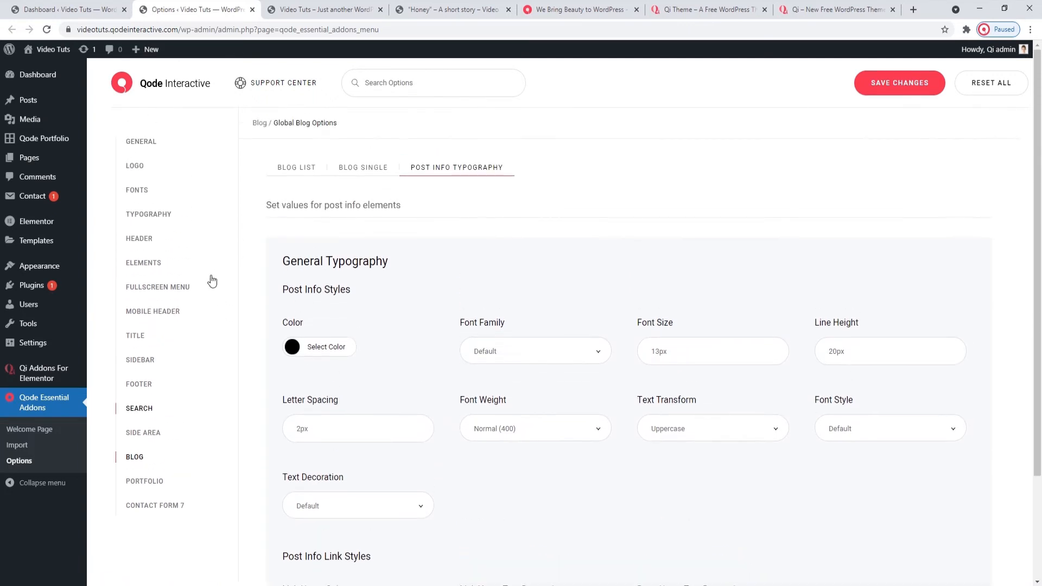
left_click(166, 216)
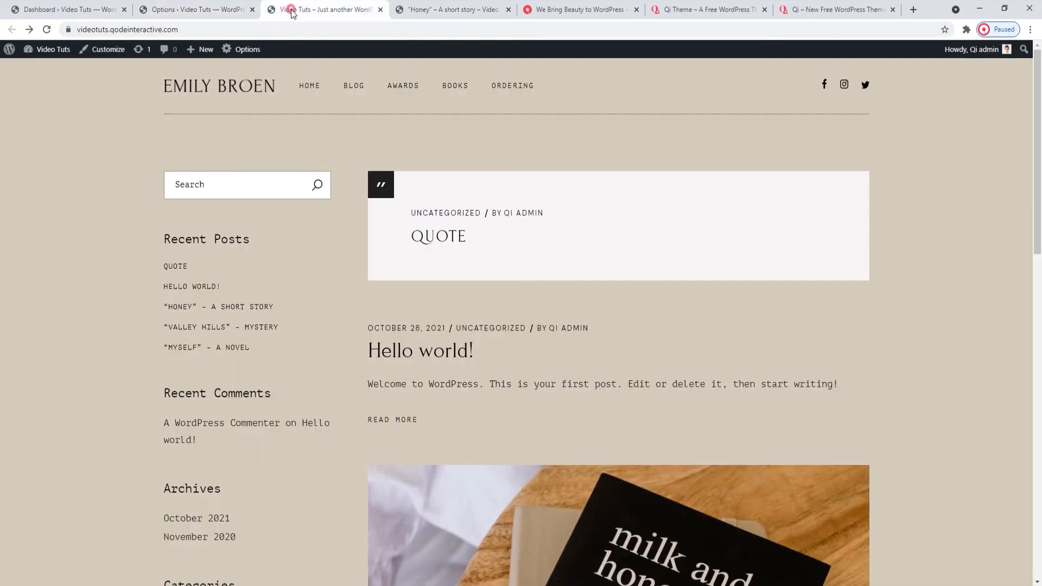
Look over the post titles on the blog list and open the H2 typography options.
left_click(293, 9)
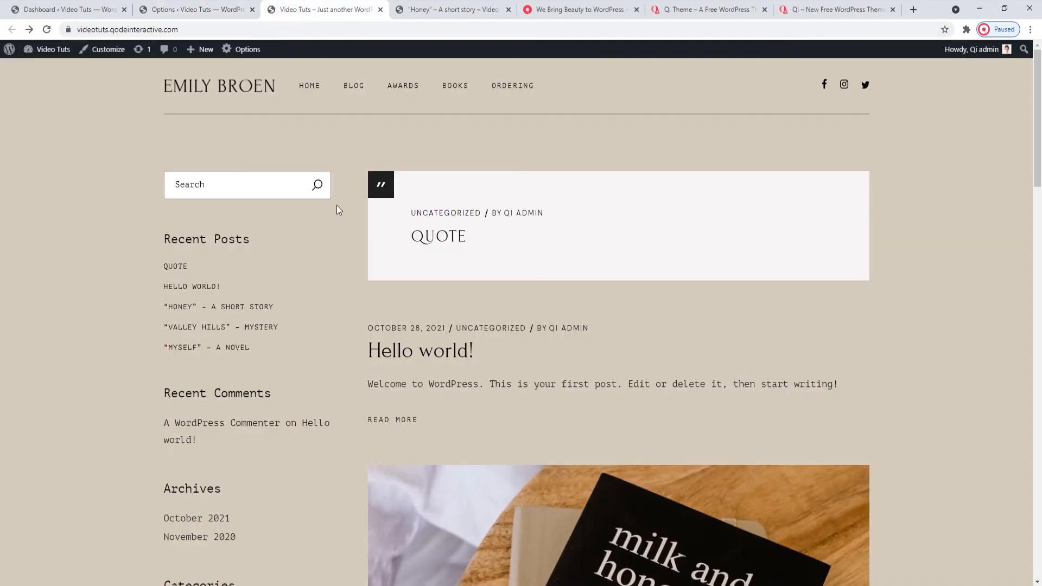
scroll(357, 236, "down", 2)
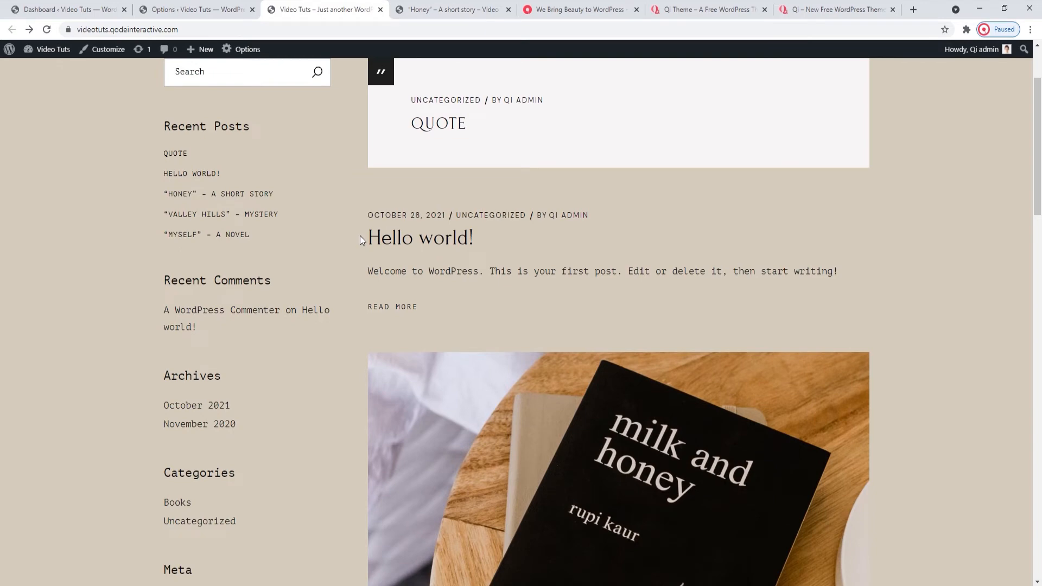
scroll(360, 240, "down", 1)
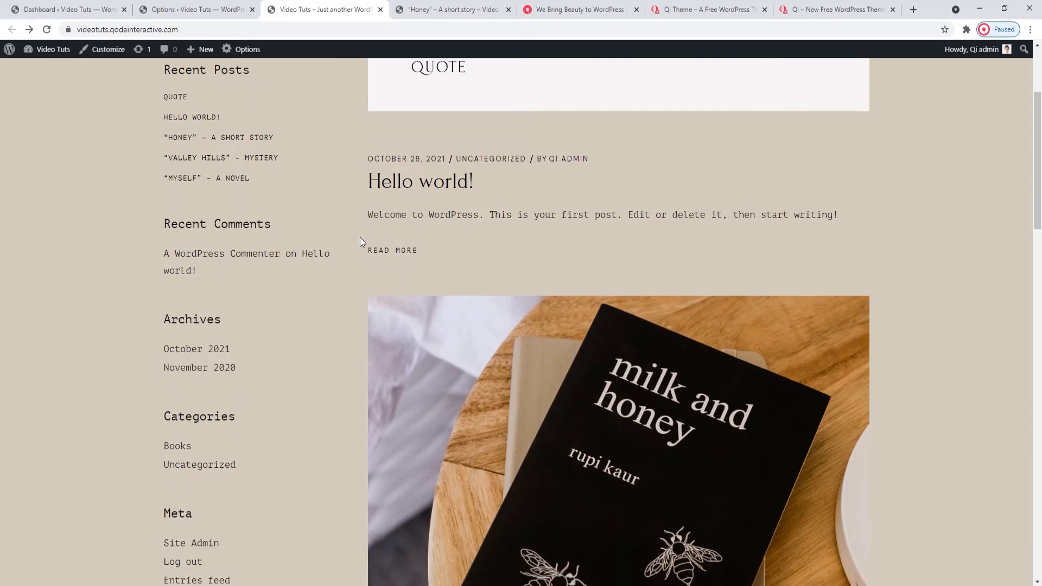
scroll(360, 238, "down", 1)
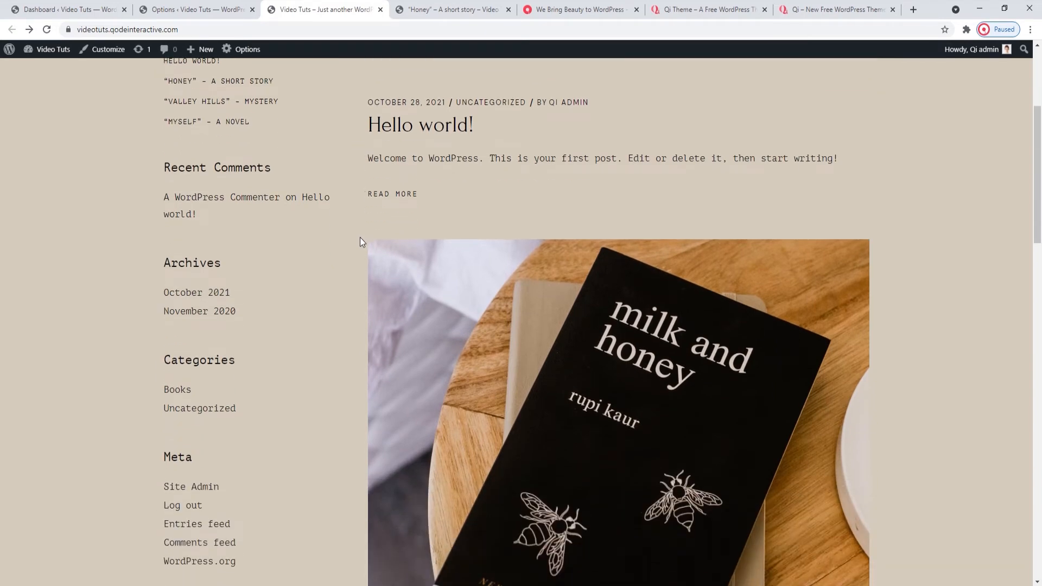
scroll(360, 241, "down", 6)
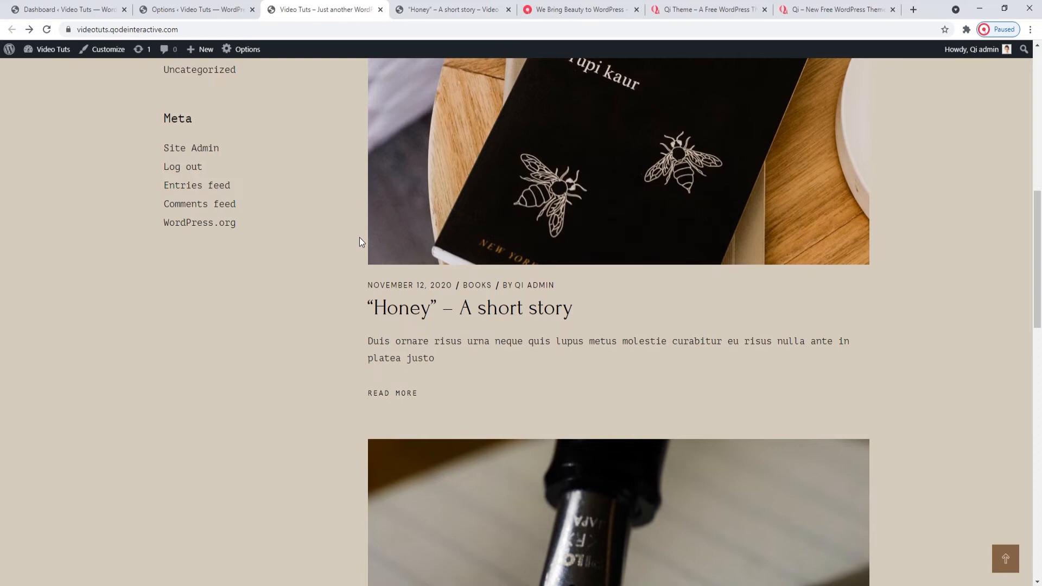
left_click(197, 7)
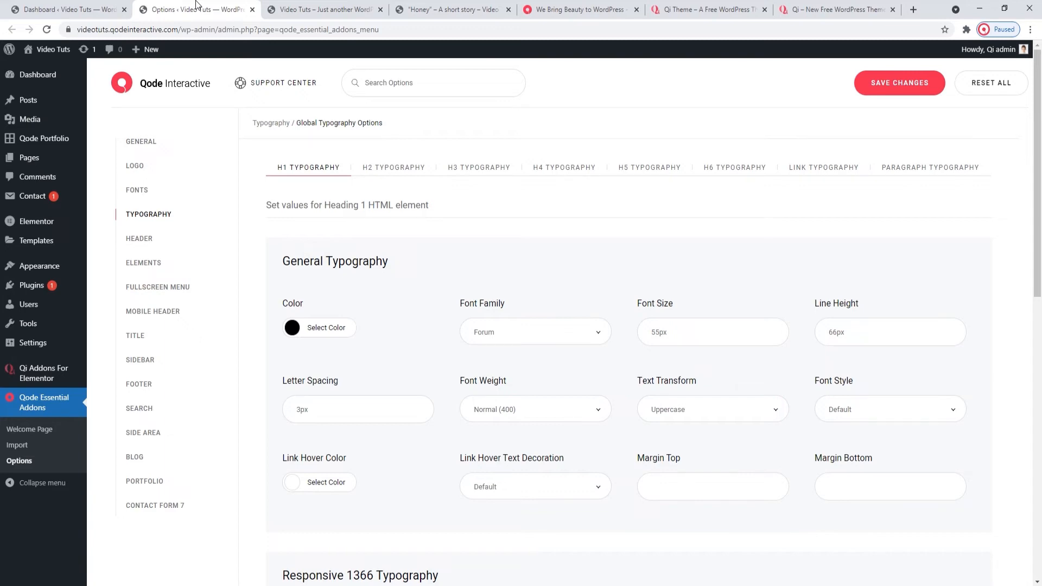
left_click(376, 169)
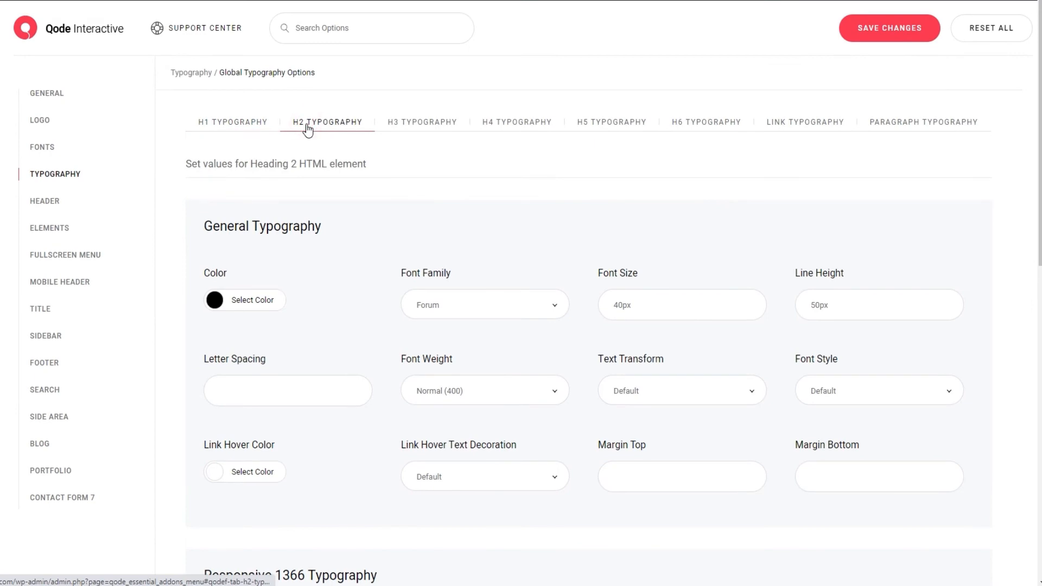
Cut the H2 color code, pick the red swatch instead, save the options and check the post title on the reloaded blog list.
left_click(288, 6)
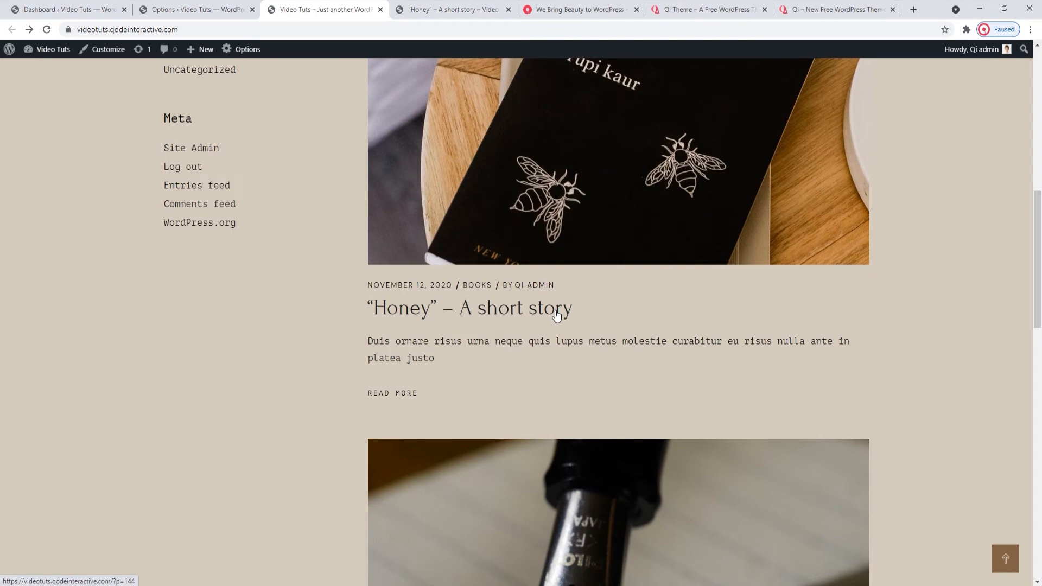
left_click(196, 9)
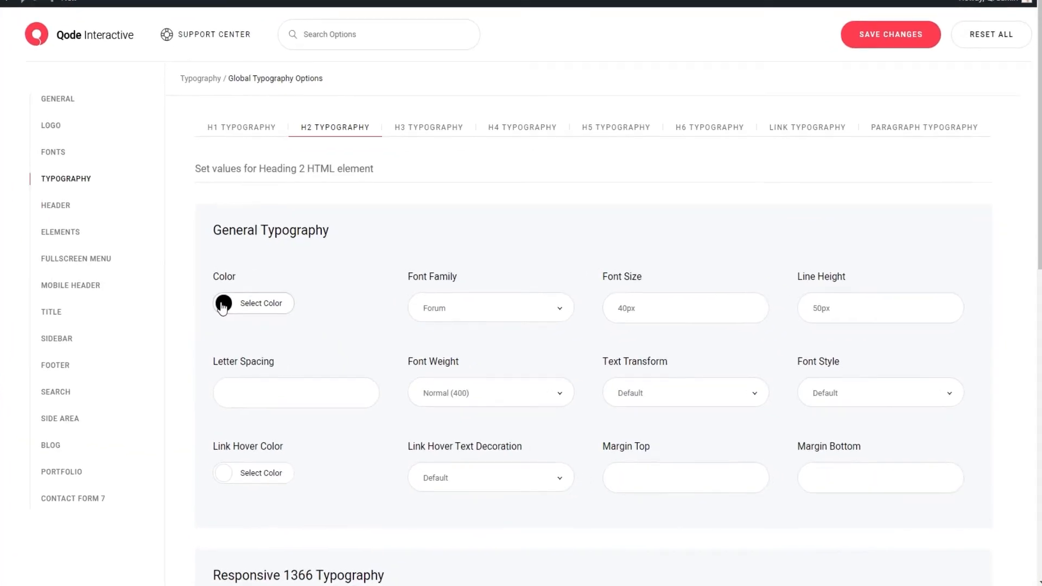
left_click(214, 300)
double_click(228, 325)
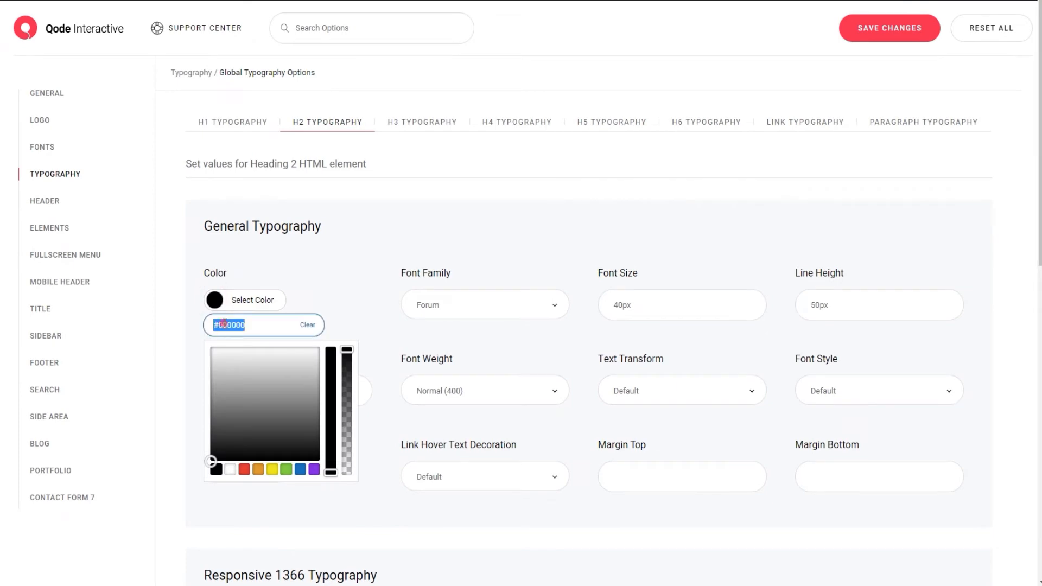
right_click(225, 325)
left_click(251, 355)
left_click(242, 468)
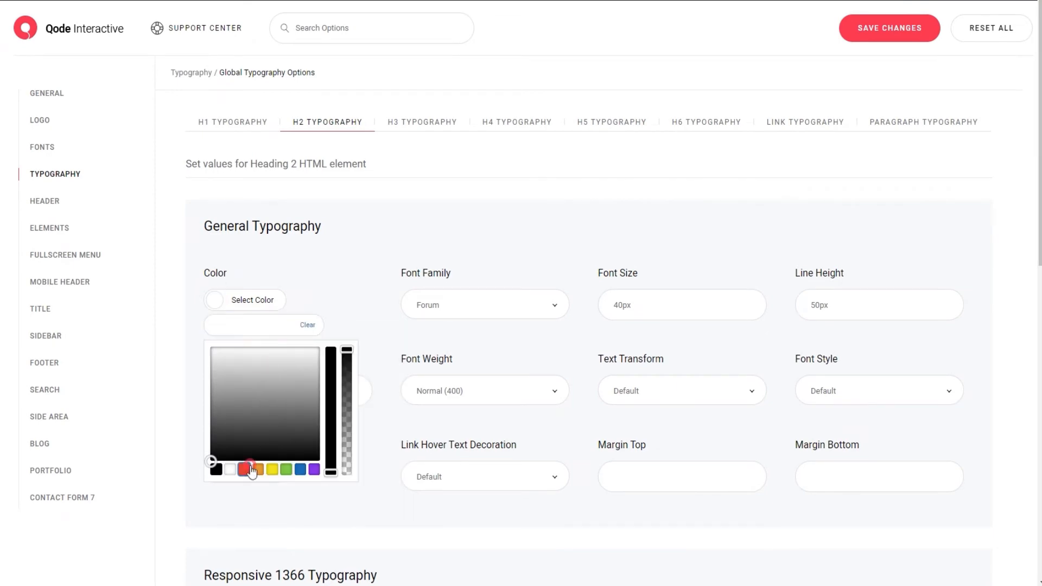
left_click(898, 80)
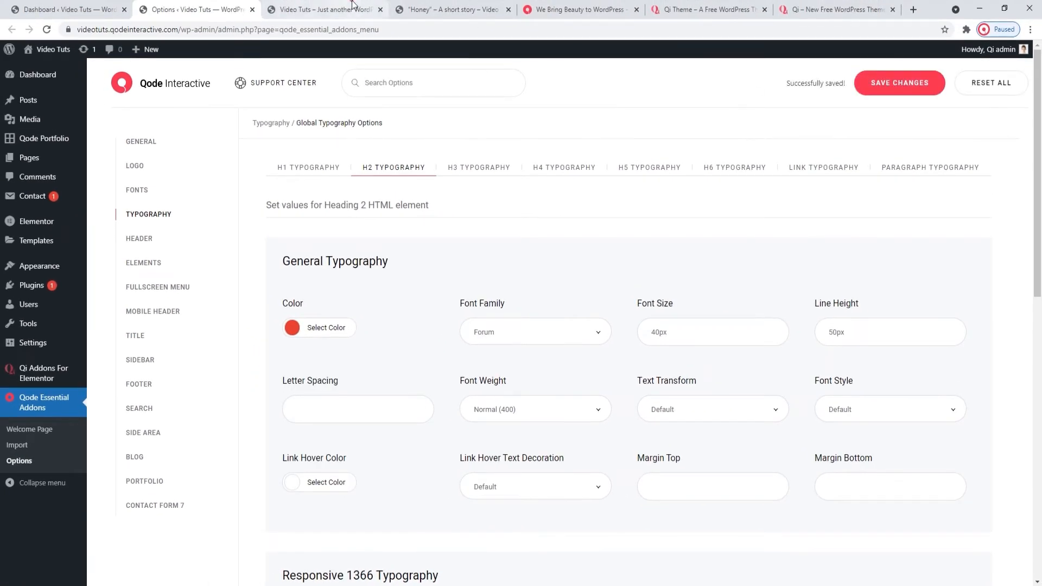
key("ctrl+Tab")
left_click(47, 30)
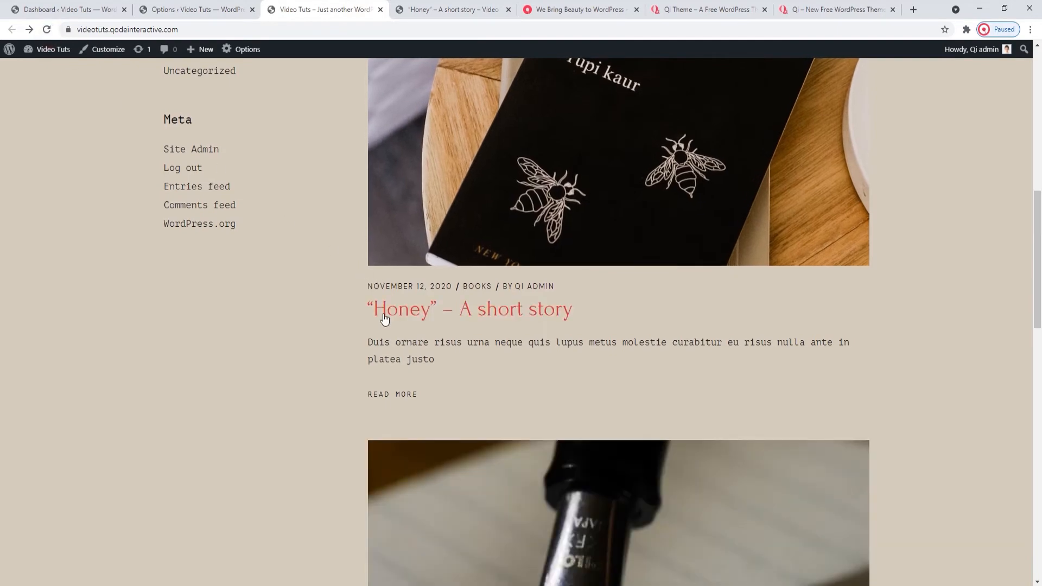
Set the H2 link hover color to orange #dd9933 and save the options.
key("ctrl+shift+Tab")
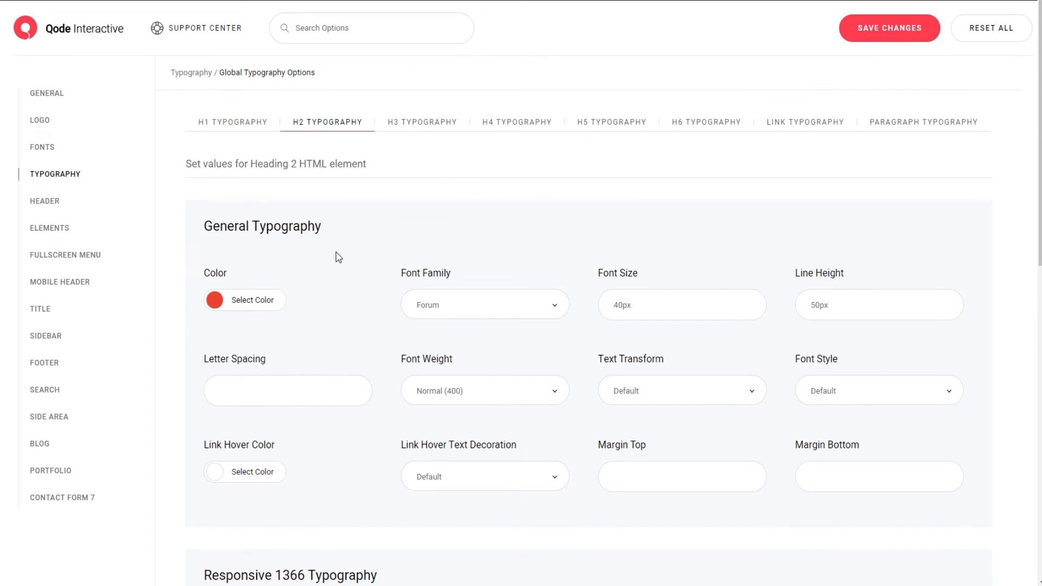
left_click(216, 471)
scroll(244, 468, "down", 1)
scroll(244, 466, "down", 2)
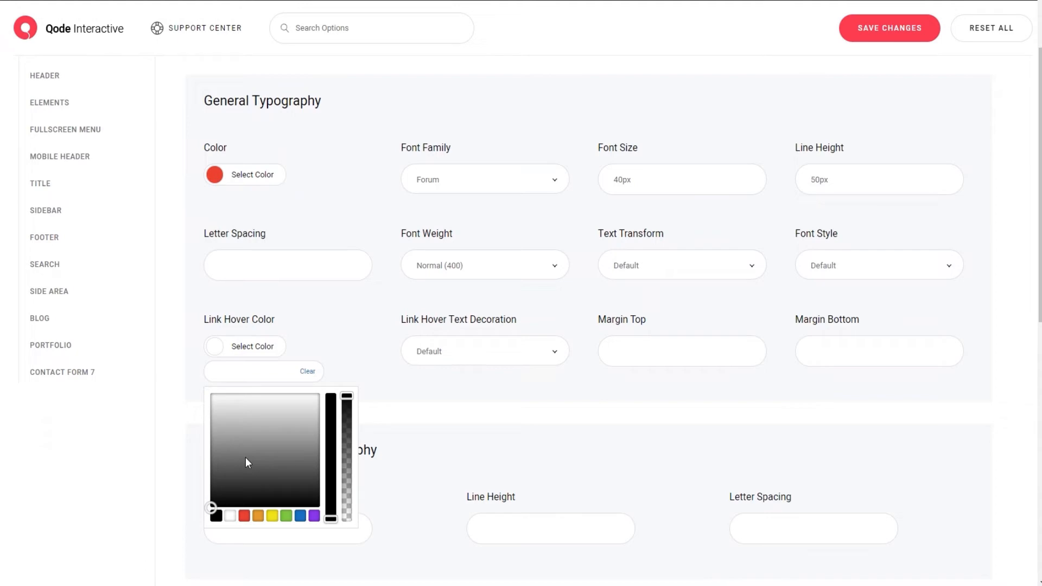
left_click(258, 515)
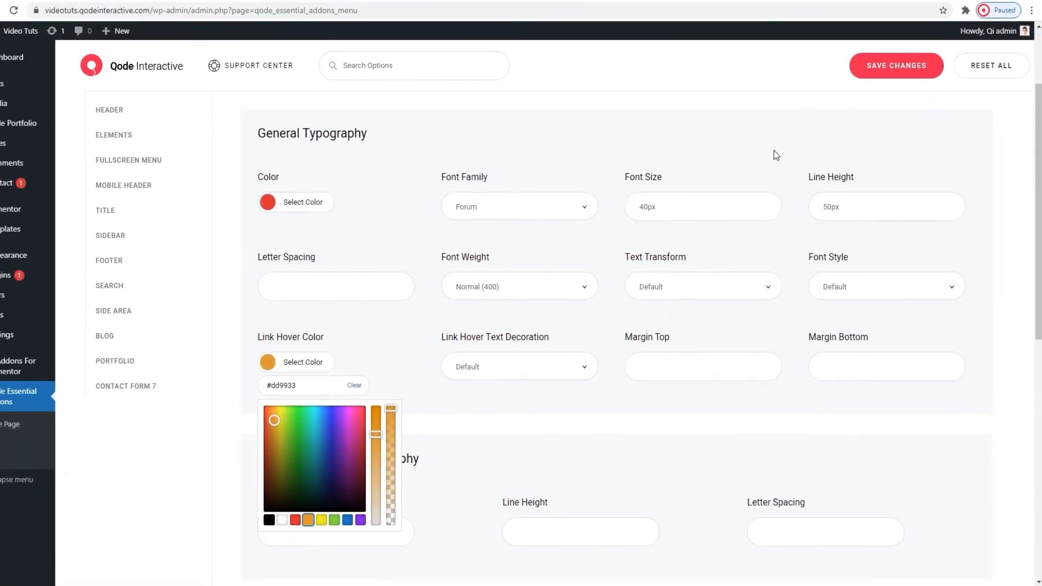
left_click(869, 75)
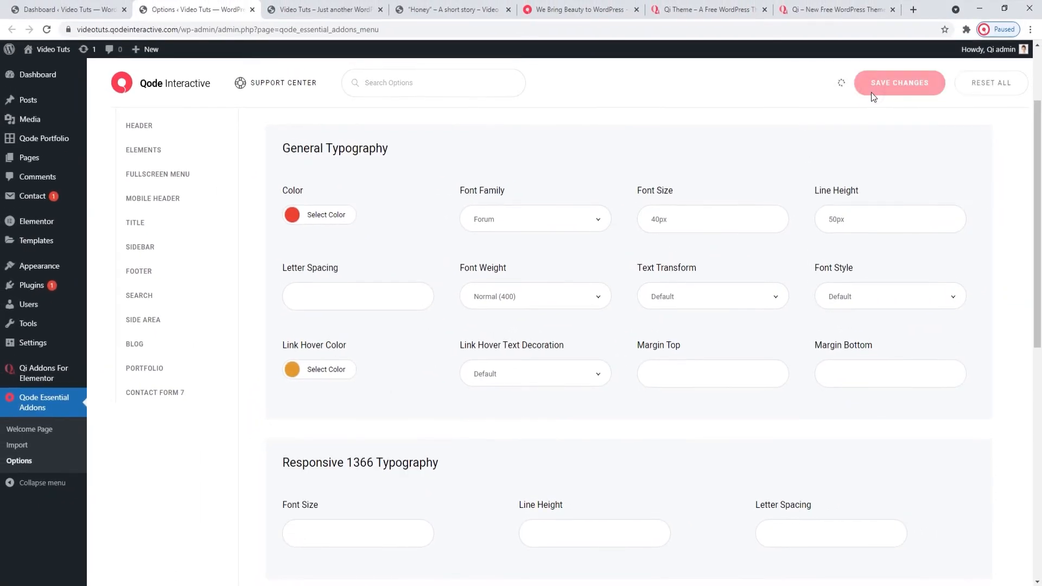
Check the post title's hover color on the blog list, and clear the H2 link hover color in the options.
left_click(288, 0)
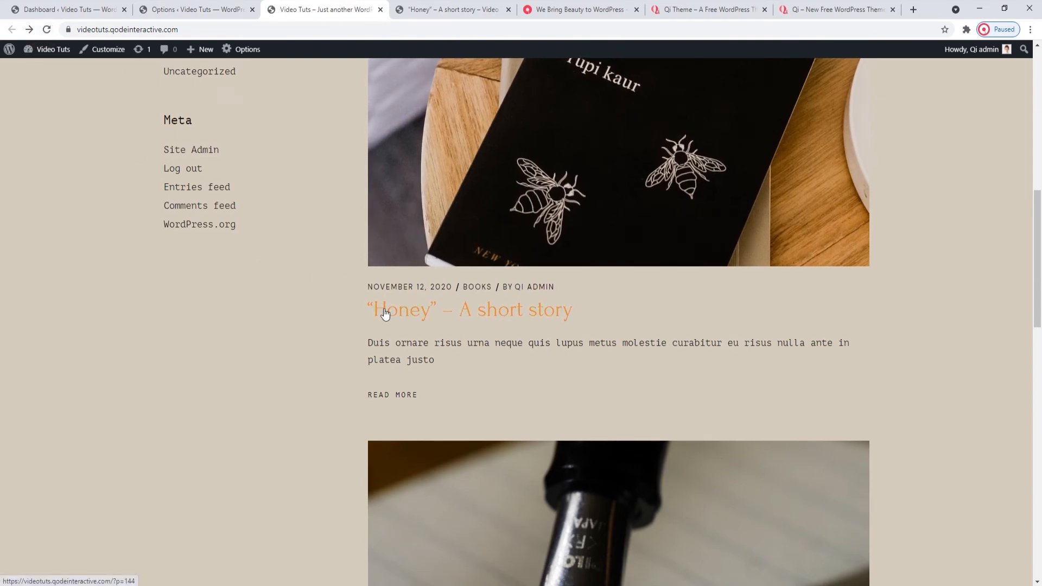
left_click(195, 9)
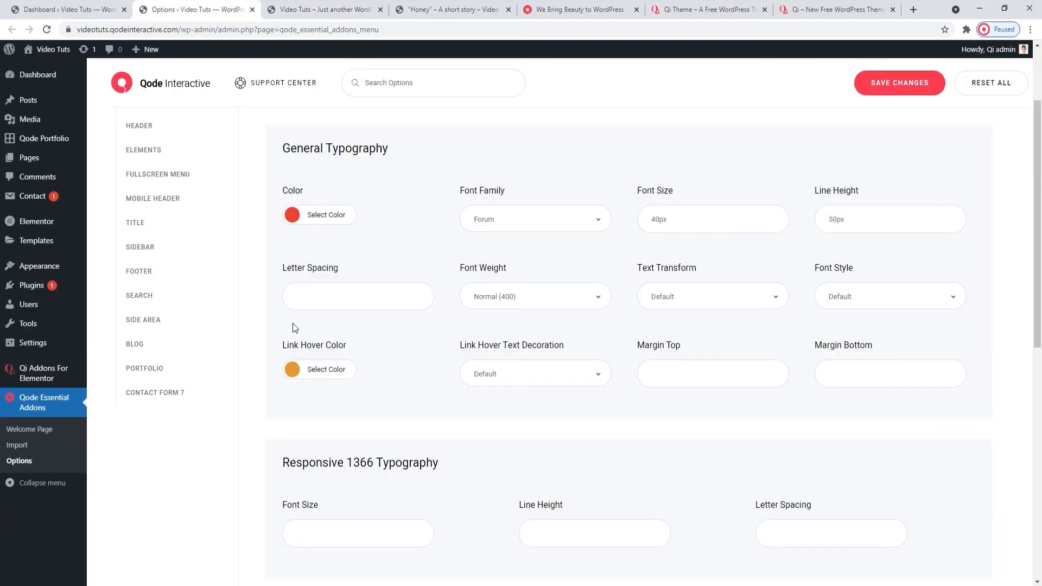
left_click(293, 369)
left_click(375, 391)
left_click(296, 369)
Set the H2 color back to #000000, save the options and check the post title on the blog list.
left_click(294, 221)
triple_click(307, 237)
right_click(296, 237)
left_click(325, 298)
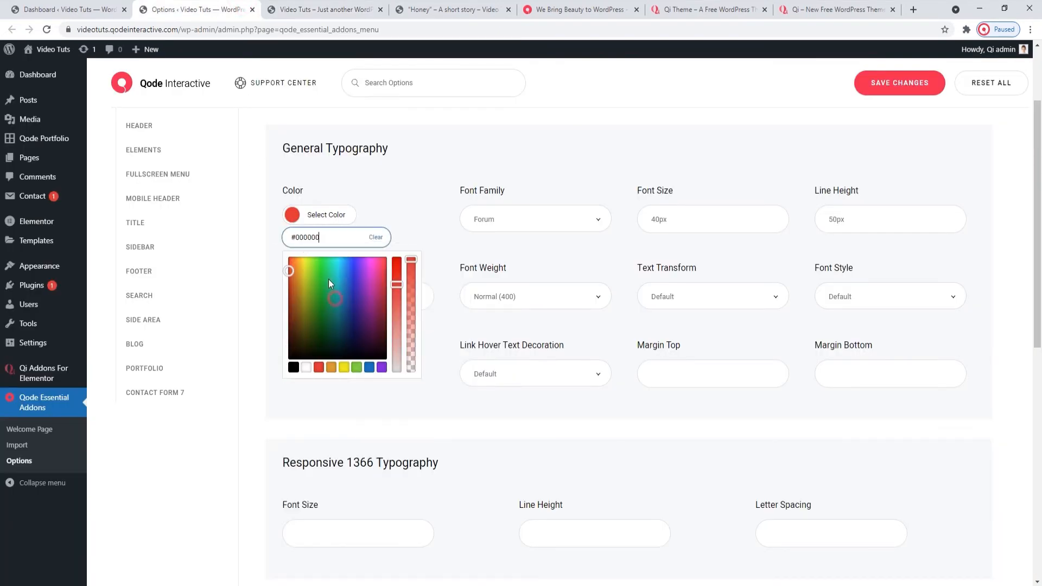
left_click(294, 220)
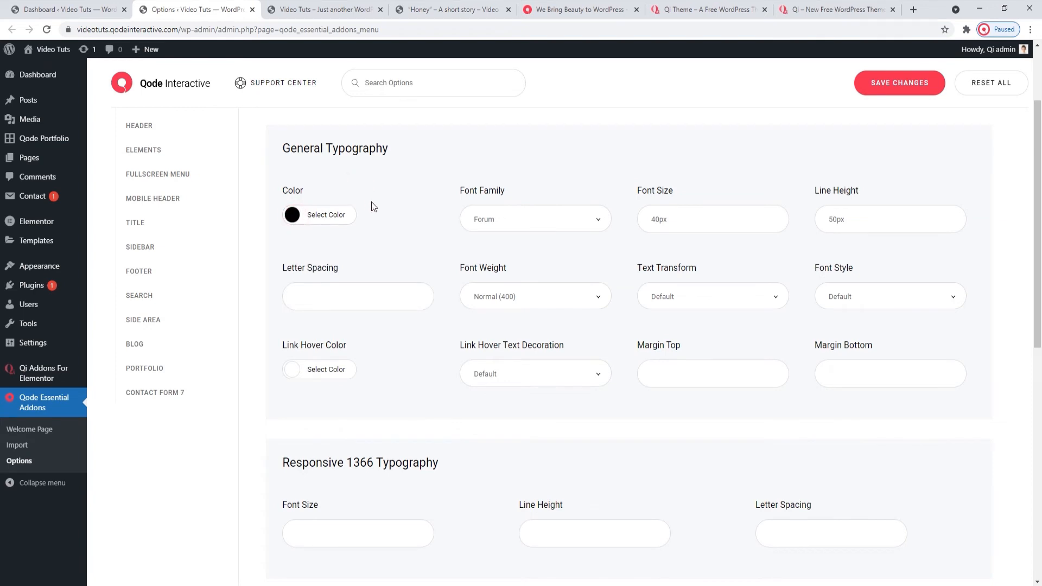
scroll(373, 206, "up", 1)
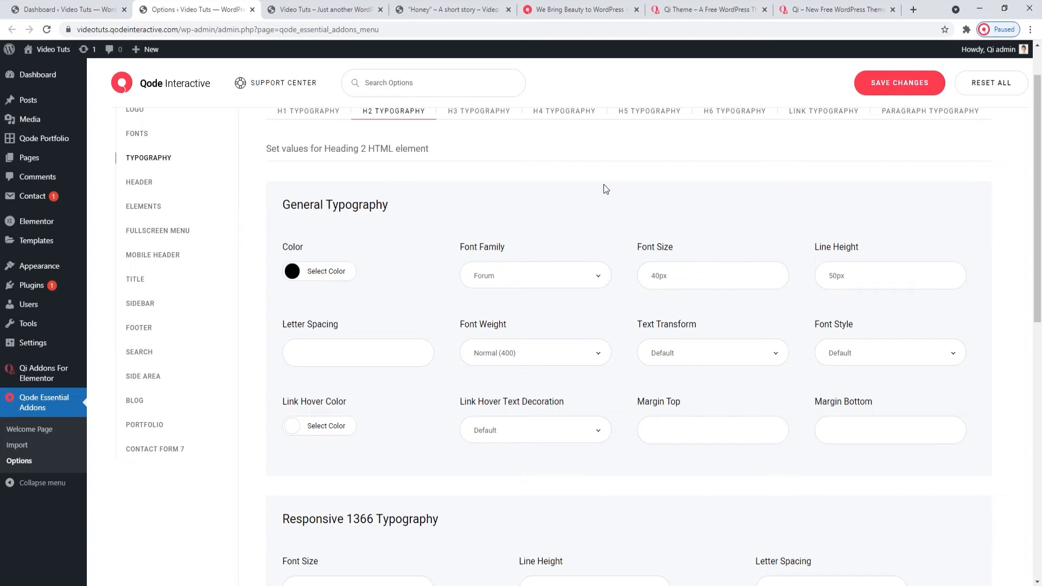
left_click(889, 86)
left_click(346, 7)
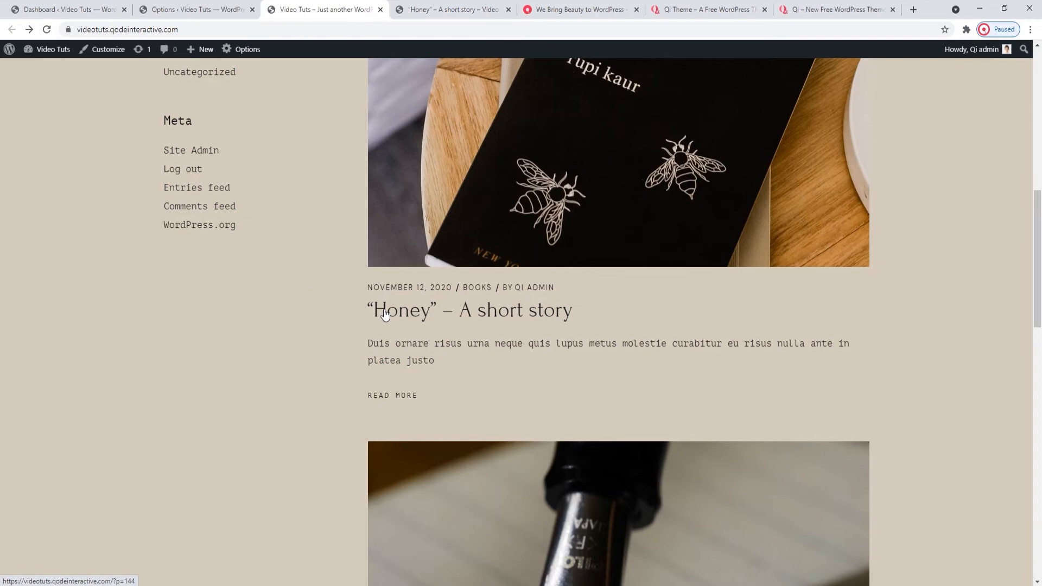
Open the Paragraph typography options and look at the post excerpt text on the blog list.
left_click(220, 9)
scroll(565, 273, "up", 1)
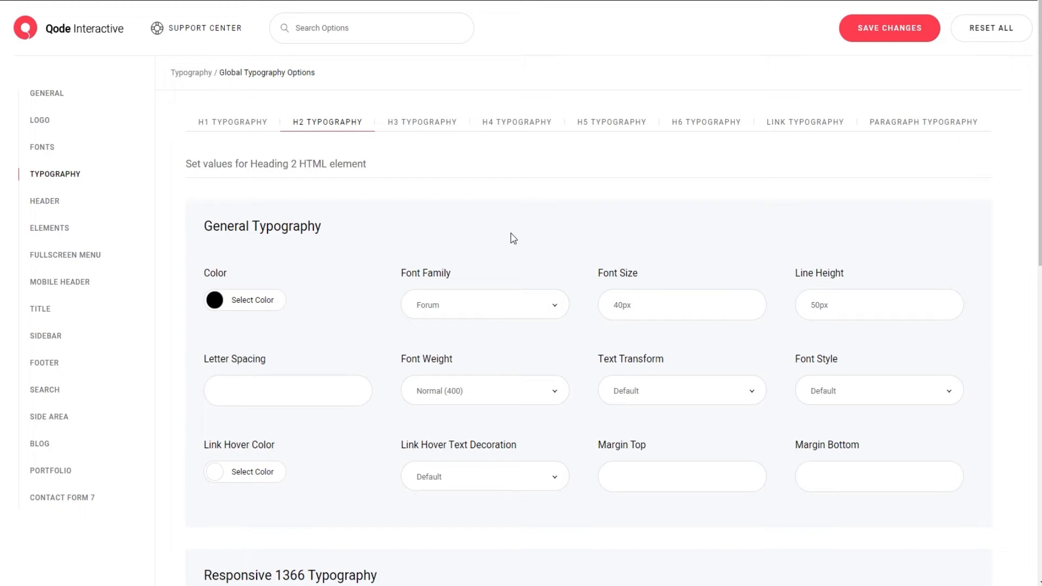
left_click(874, 126)
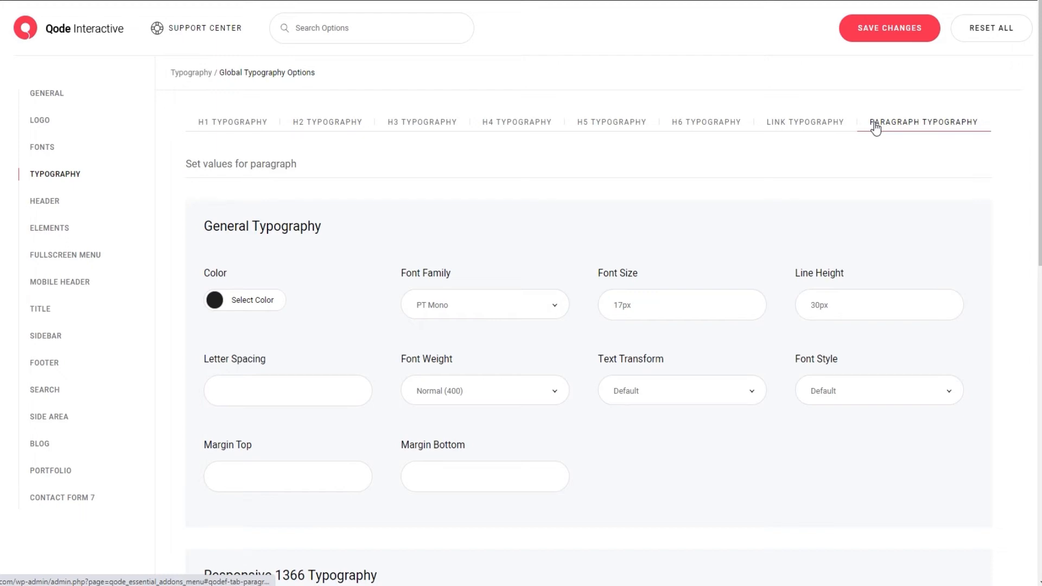
left_click(302, 5)
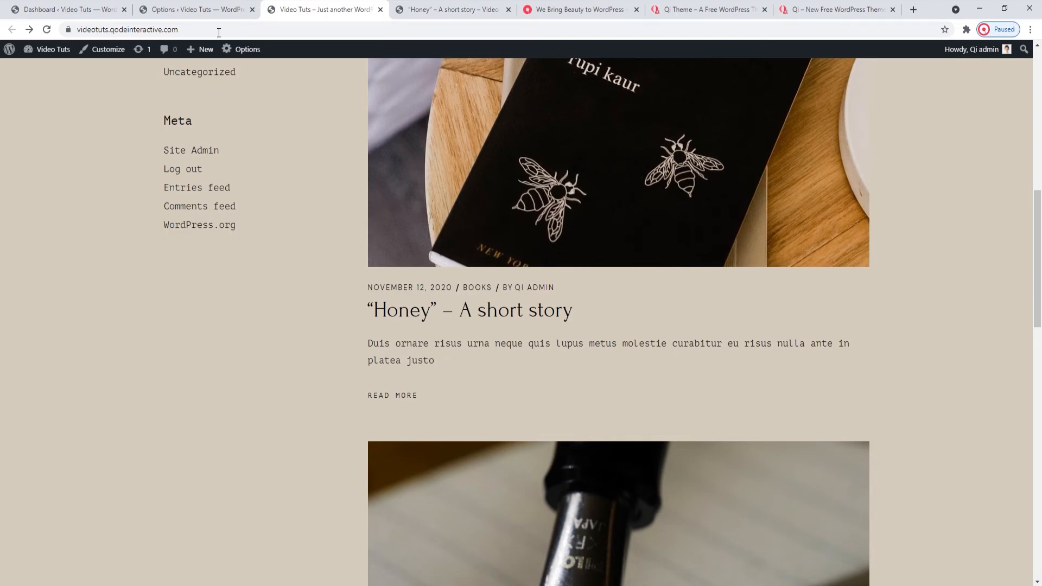
left_click(188, 7)
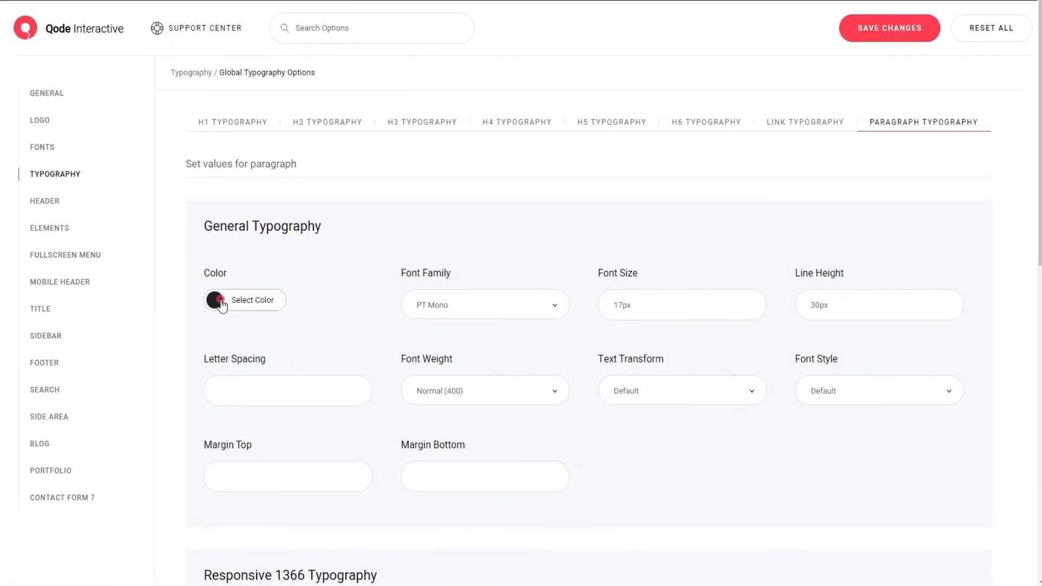
Cut the paragraph color code, pick the red swatch #dd3333 instead, save the options and reload the blog list.
left_click(238, 301)
triple_click(264, 326)
right_click(264, 327)
left_click(292, 361)
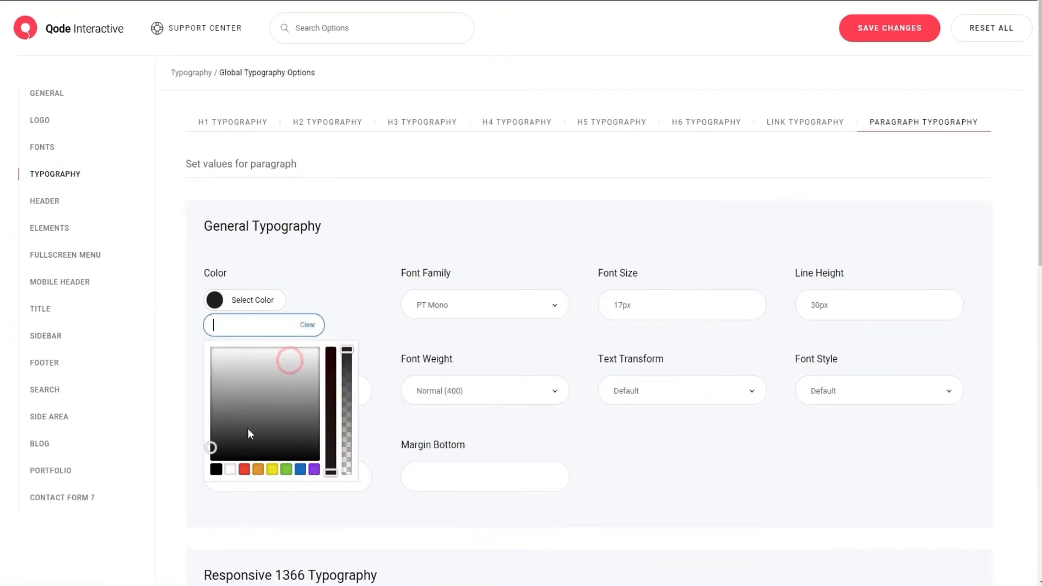
left_click(244, 469)
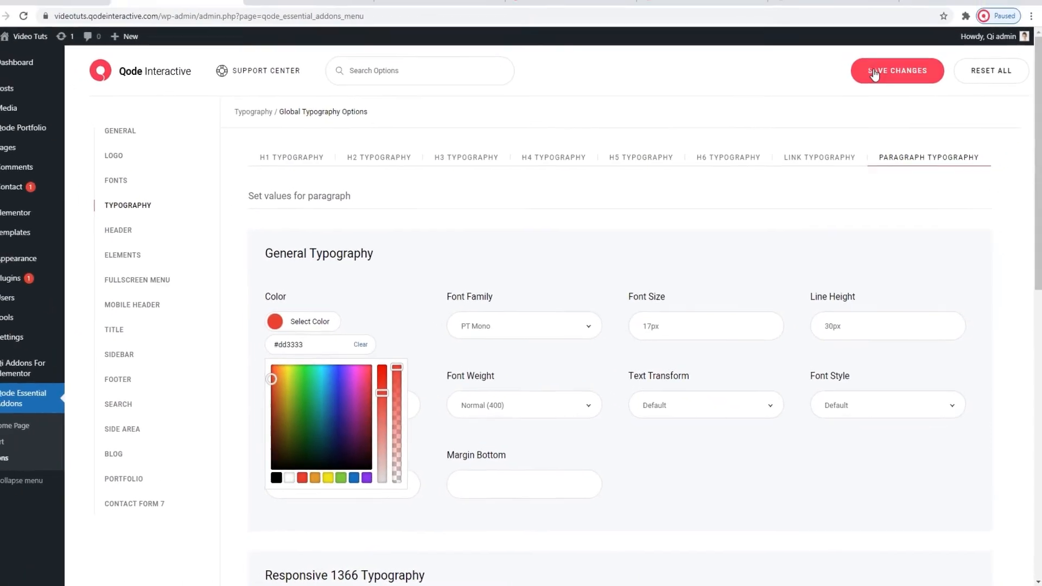
left_click(866, 30)
left_click(343, 3)
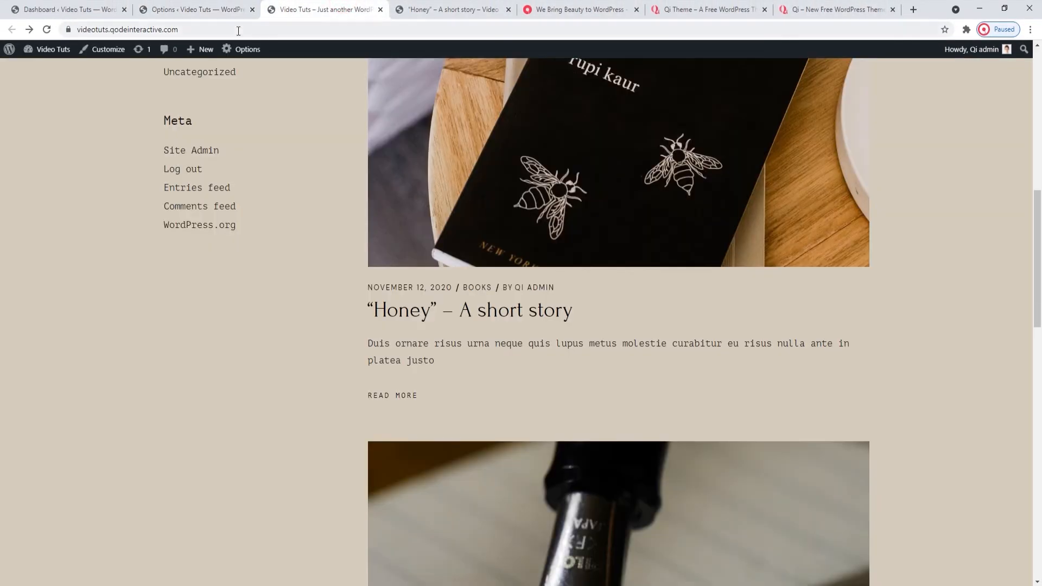
left_click(46, 30)
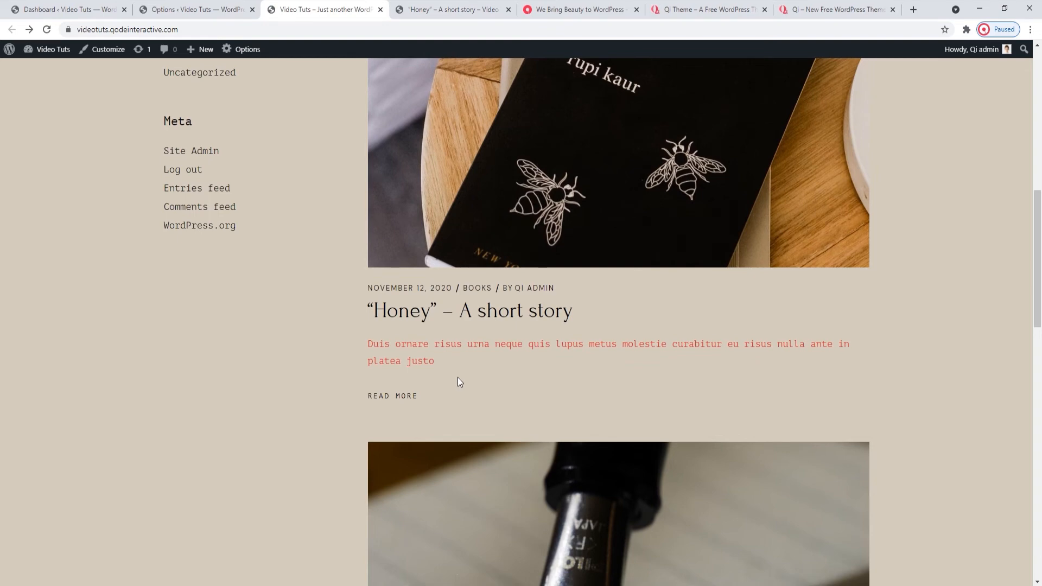
Reload the "Honey" – A short story post and examine the color of its body paragraphs.
left_click(456, 8)
scroll(63, 115, "down", 2)
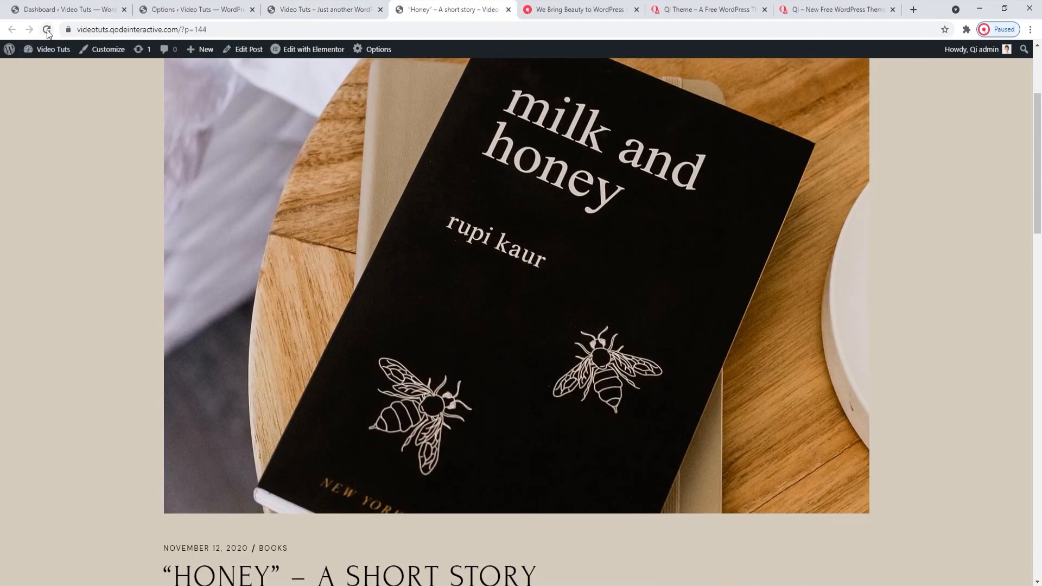
left_click(47, 30)
scroll(77, 194, "down", 2)
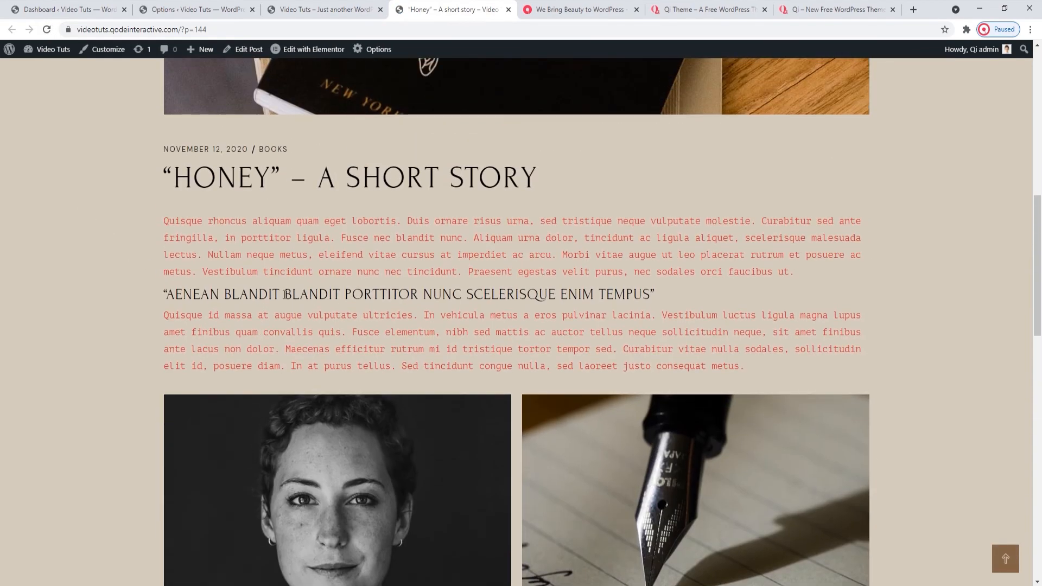
scroll(284, 296, "up", 2)
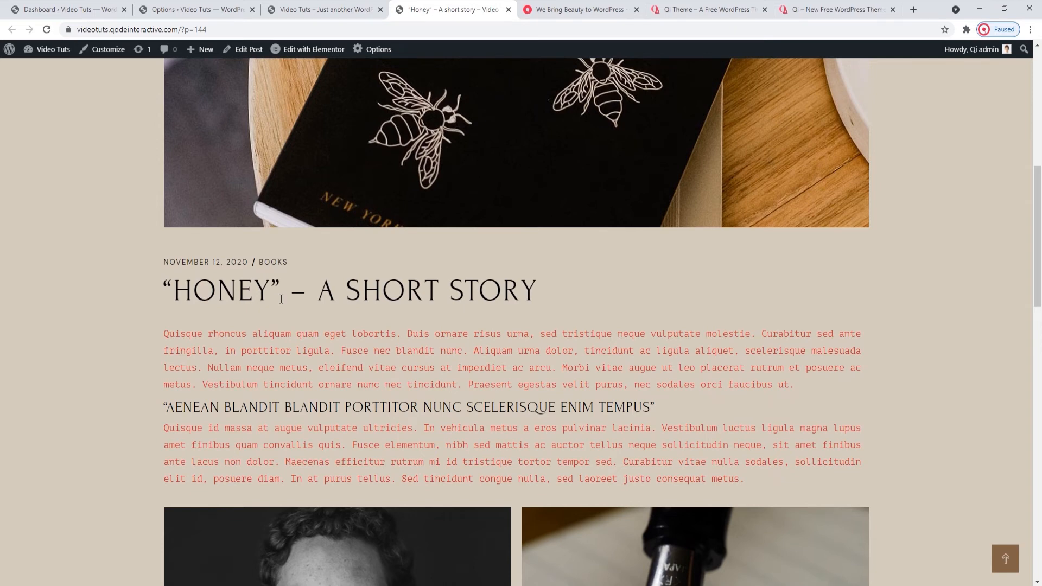
Restore the earlier dark paragraph color in the Paragraph typography options and save the changes.
left_click(293, 9)
left_click(228, 8)
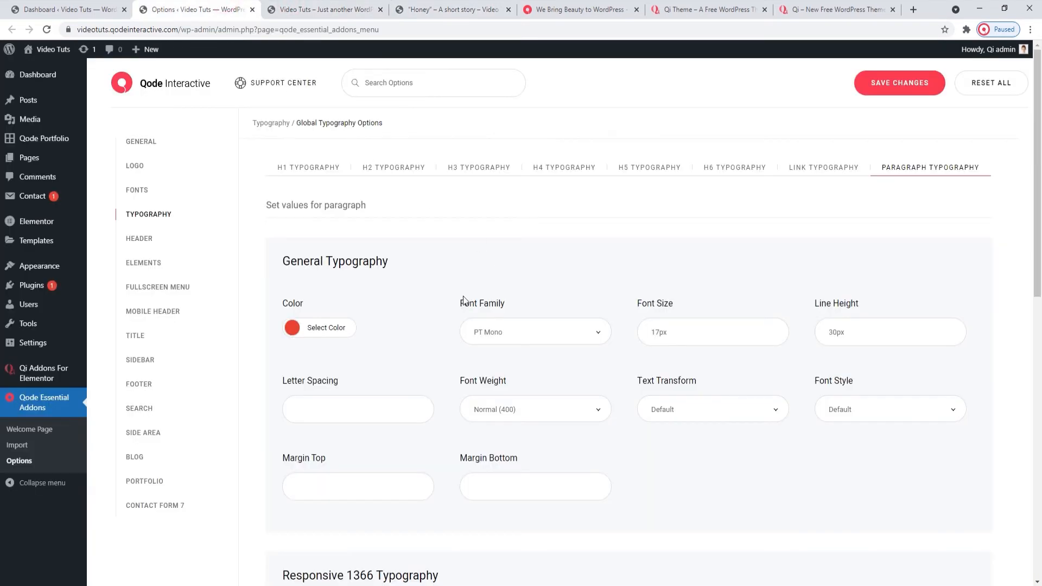
left_click(292, 327)
triple_click(293, 350)
right_click(300, 356)
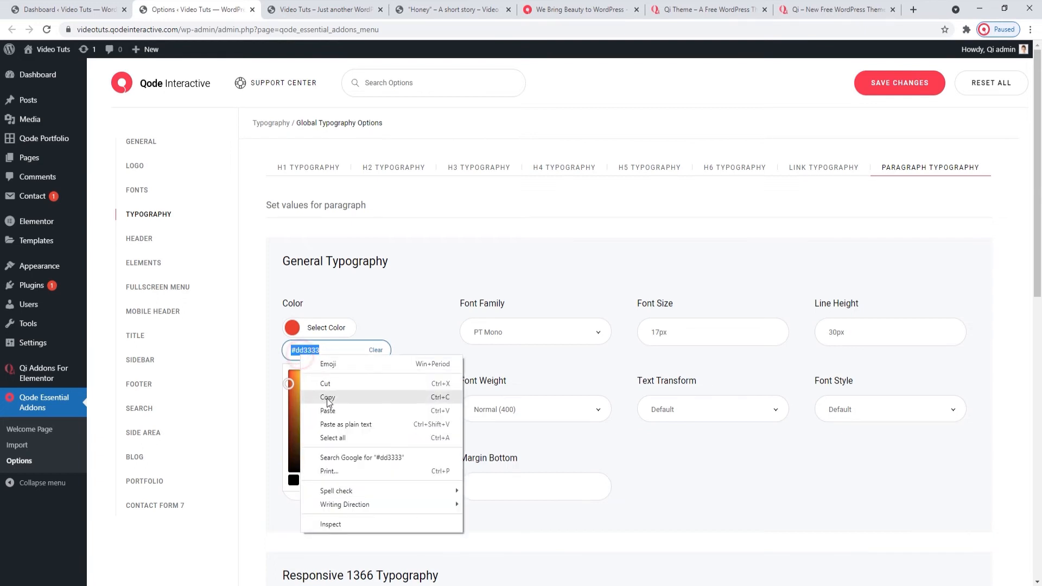
left_click(328, 399)
left_click(415, 259)
left_click(899, 90)
Reload the blog list and the "Honey" post to check the paragraph text color on both pages.
left_click(324, 9)
left_click(46, 30)
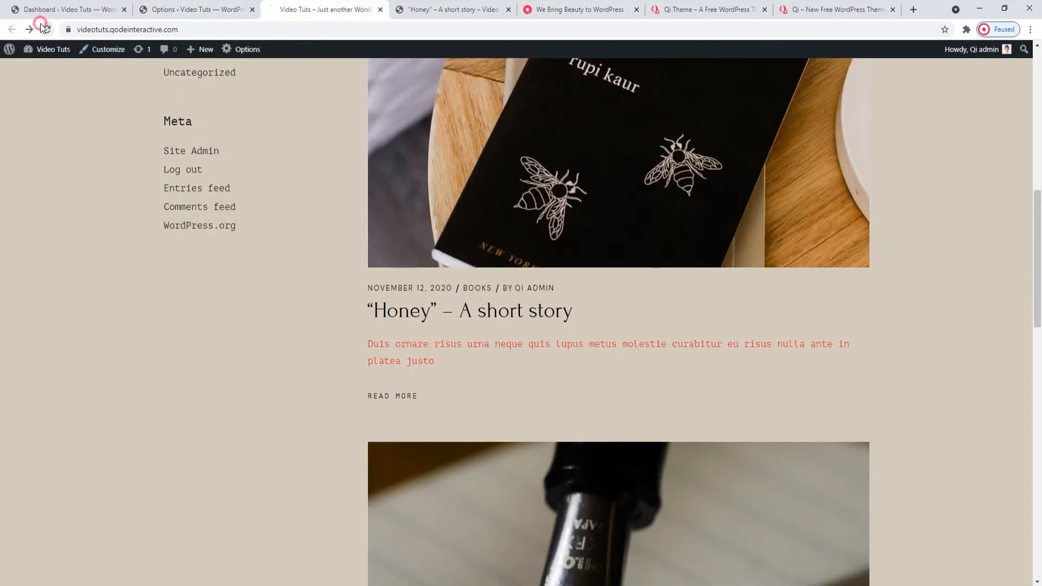
left_click(408, 7)
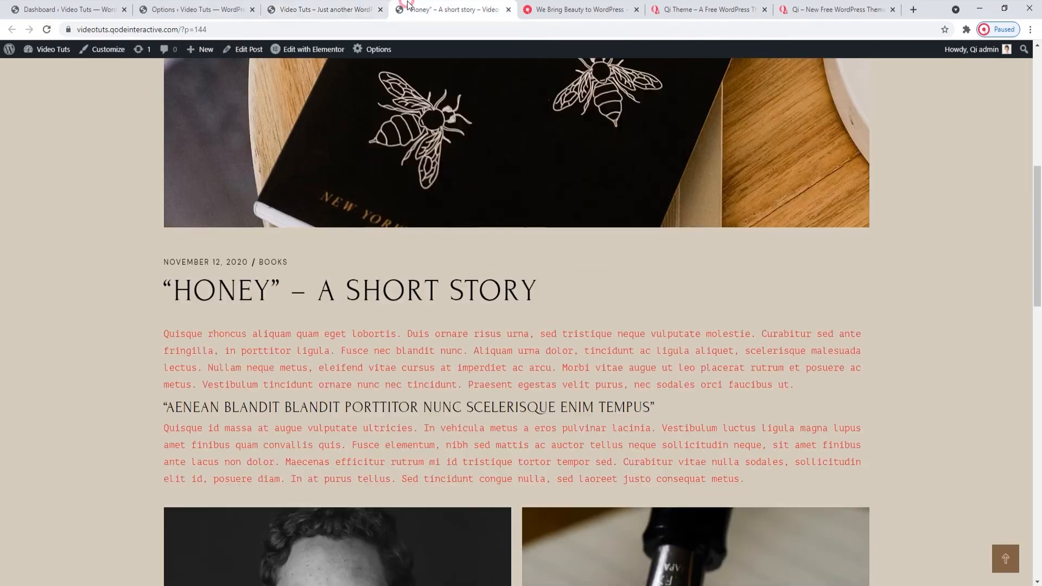
left_click(46, 29)
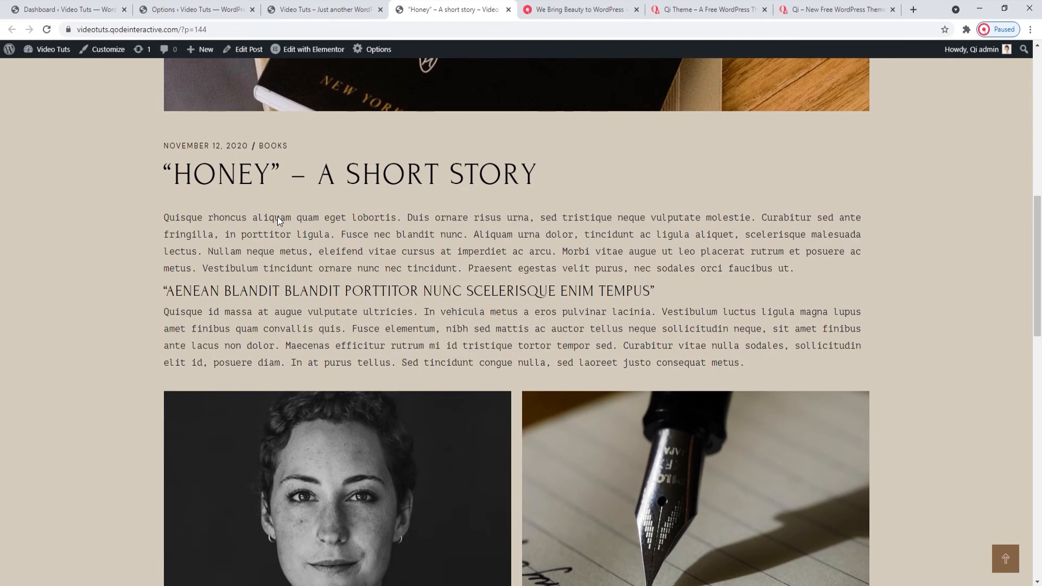
scroll(278, 216, "up", 10)
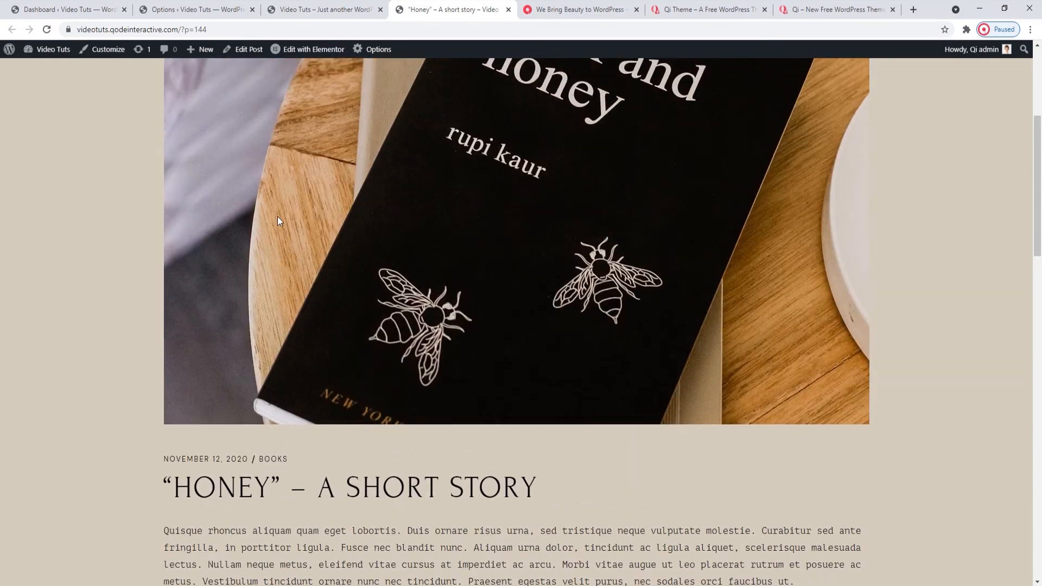
Open the Link typography options and inspect the link color and hover color settings.
left_click(261, 8)
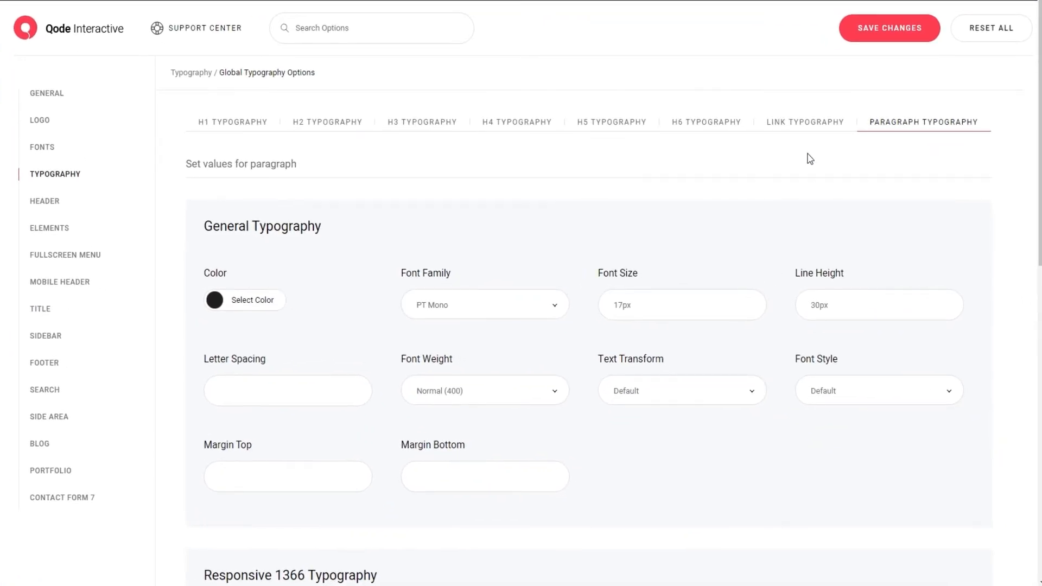
left_click(804, 131)
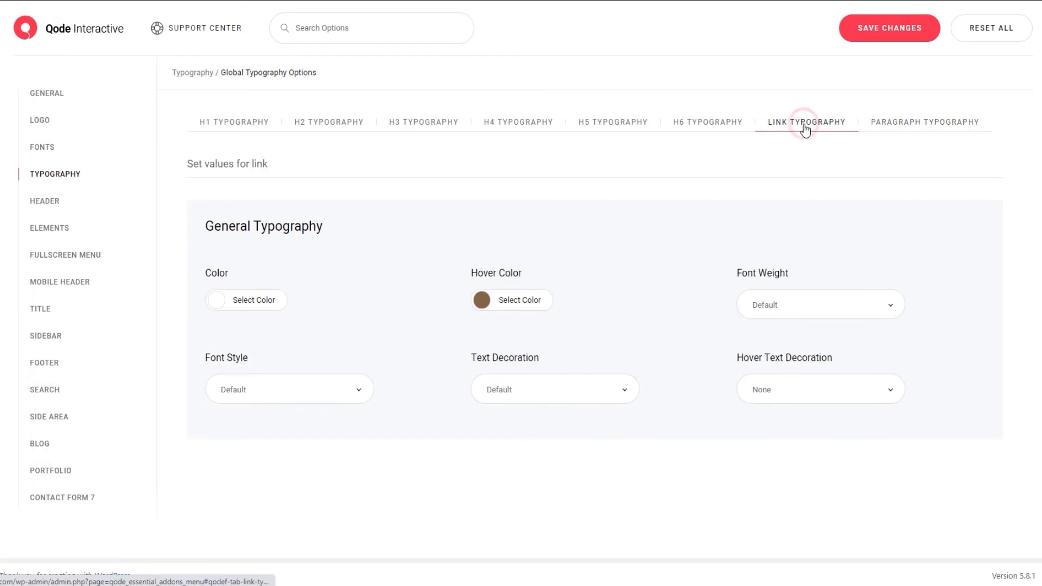
left_click(216, 307)
left_click(217, 309)
left_click(482, 307)
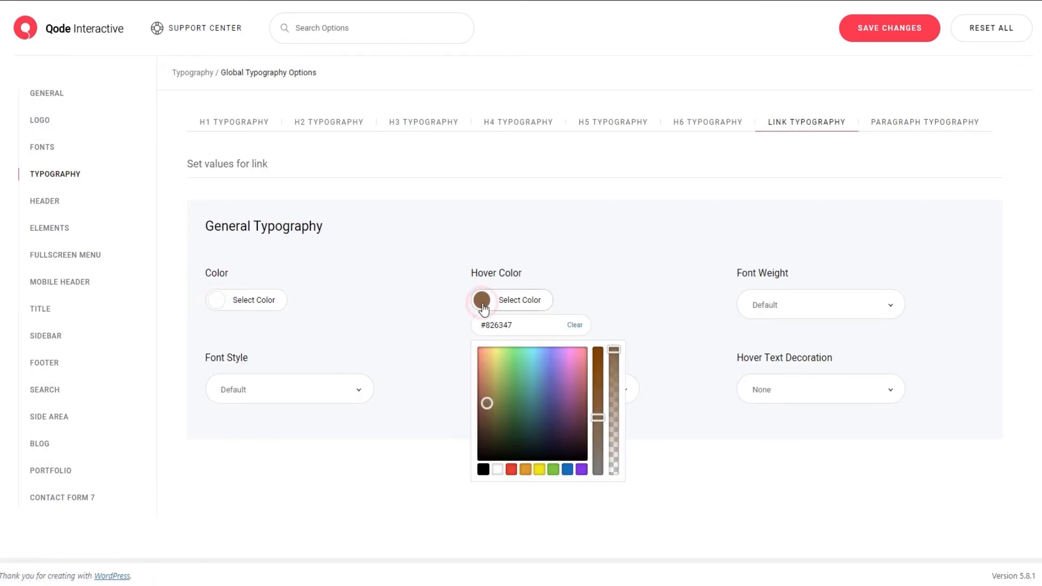
left_click(483, 306)
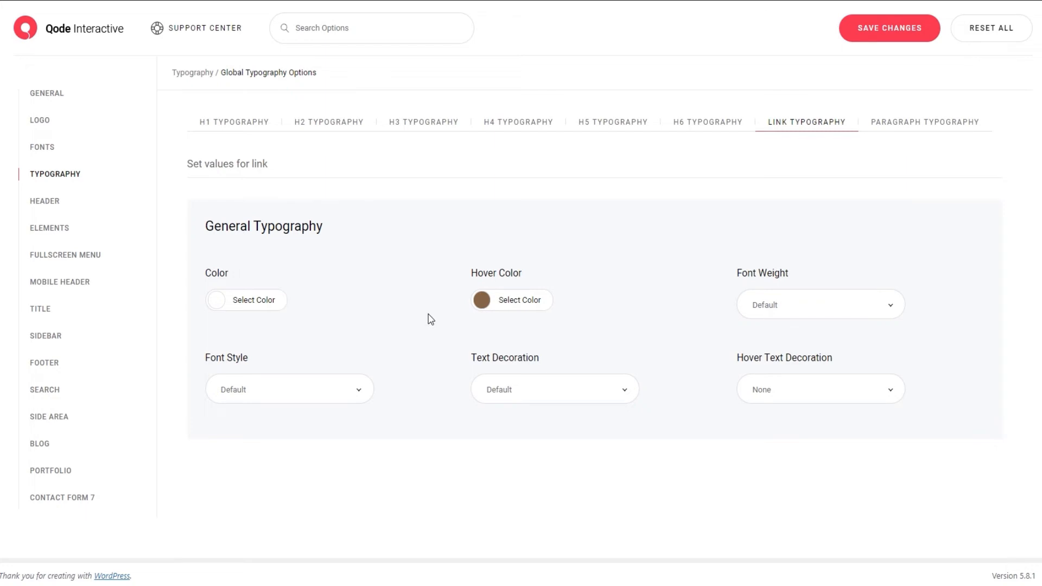
Open the global Elements options, review the label and input field styles, and look at the search field on the blog list.
left_click(50, 231)
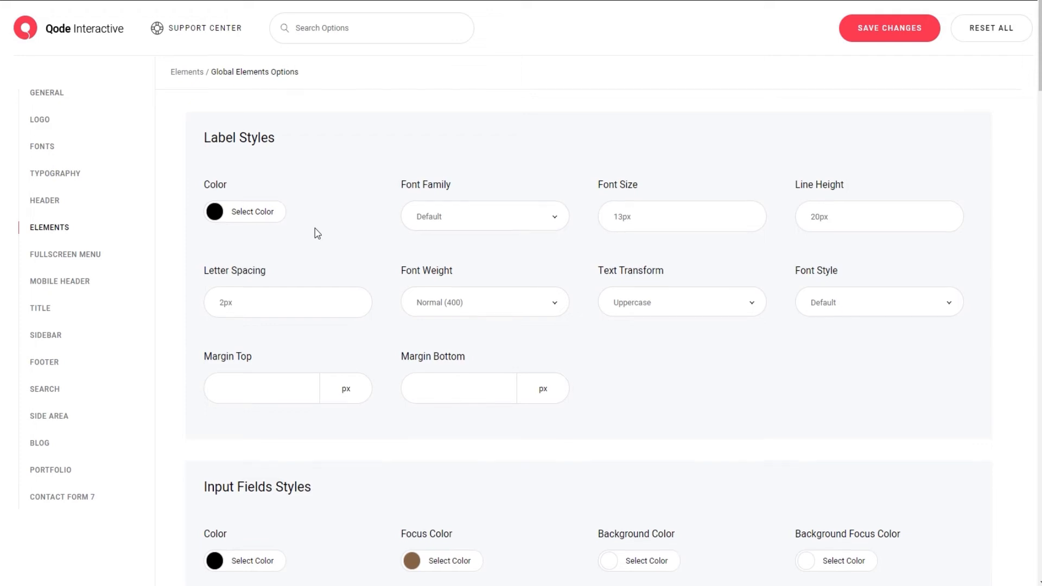
scroll(317, 233, "down", 3)
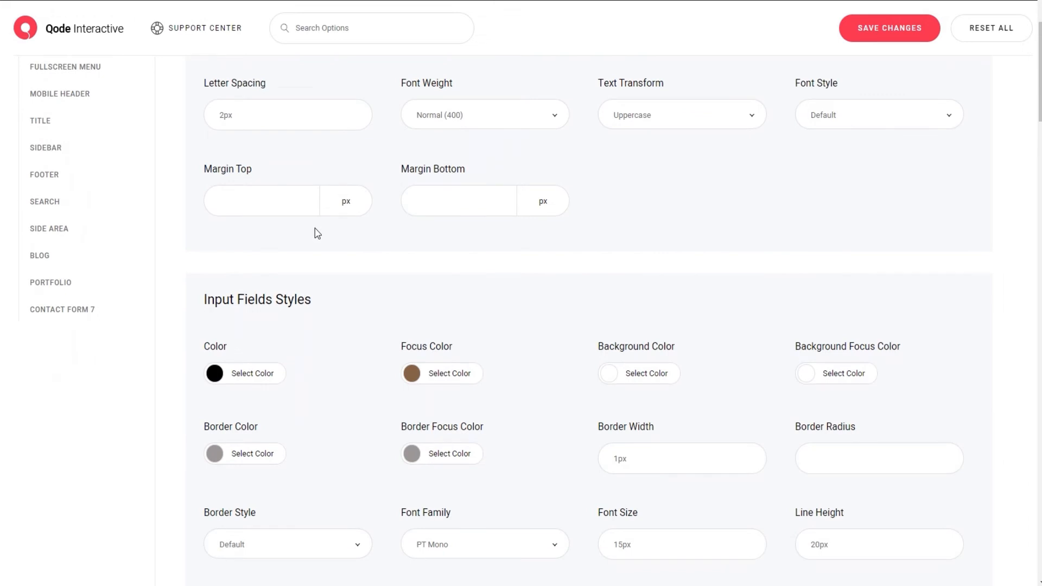
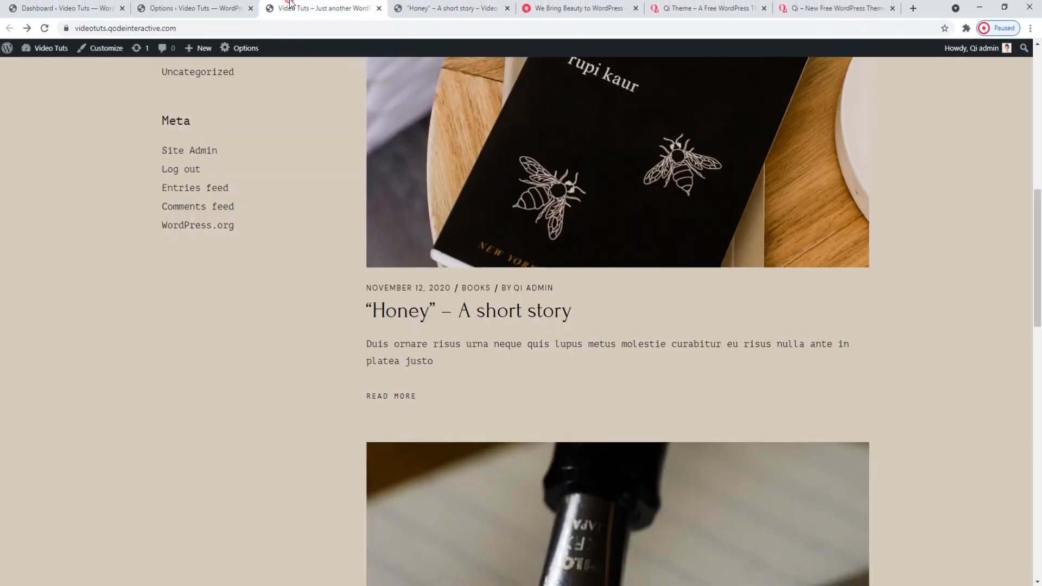
scroll(259, 178, "up", 8)
scroll(266, 208, "up", 1)
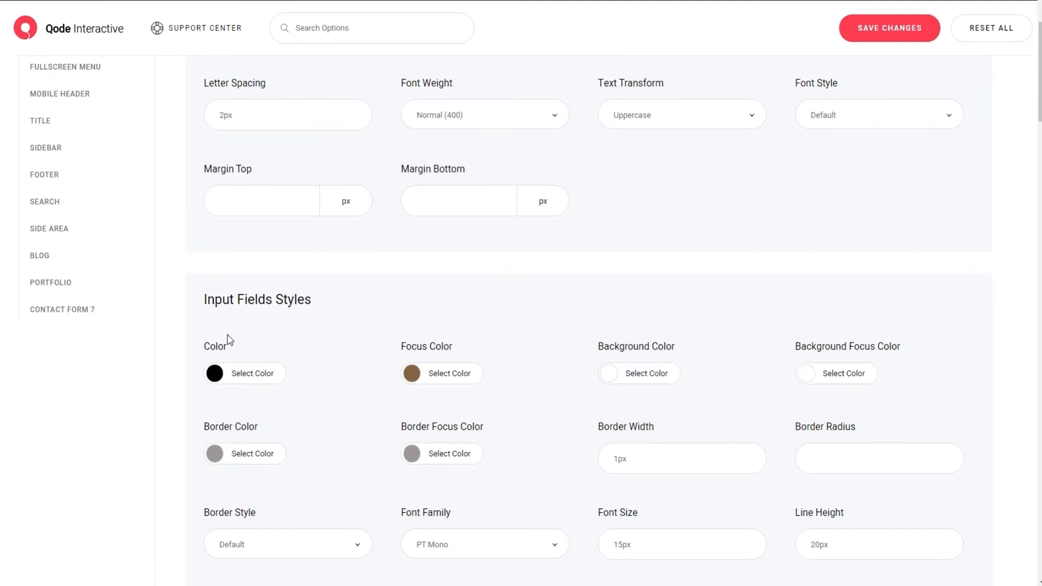
Change the input fields text color to red #dd3333, save the options and check the search field on the reloaded blog list.
left_click(216, 381)
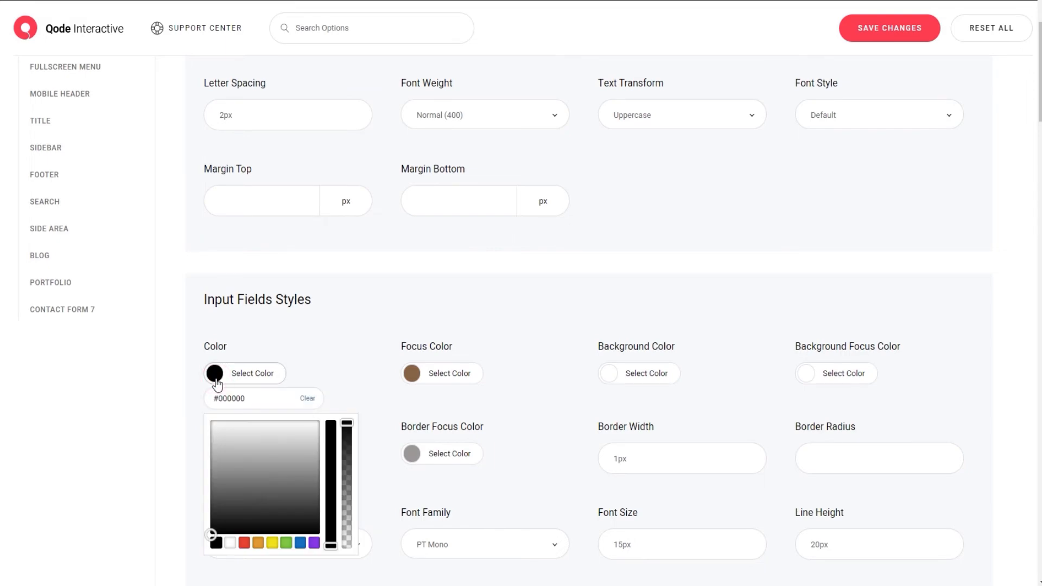
triple_click(229, 398)
right_click(233, 401)
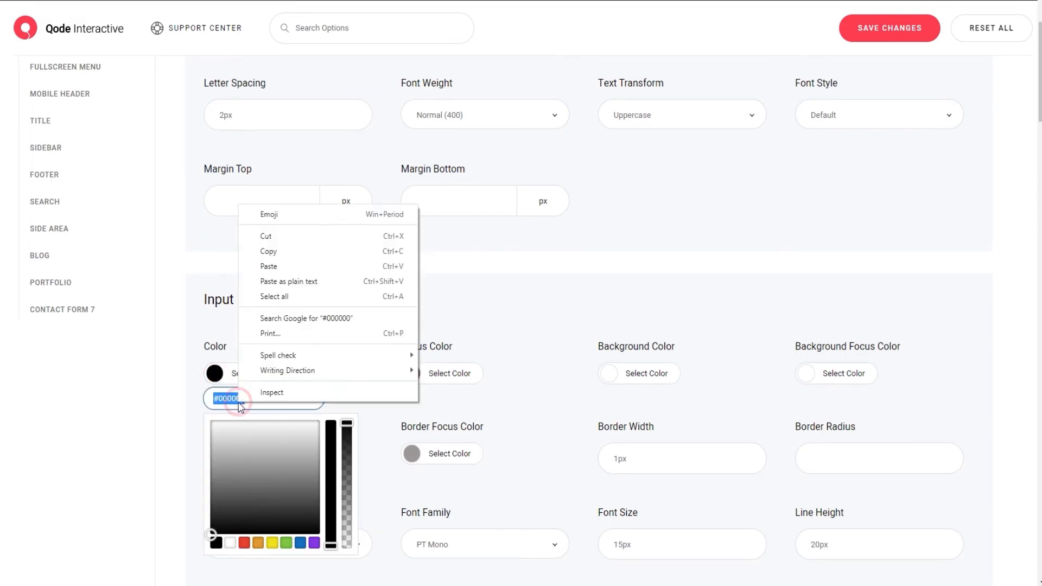
left_click(271, 235)
left_click(245, 543)
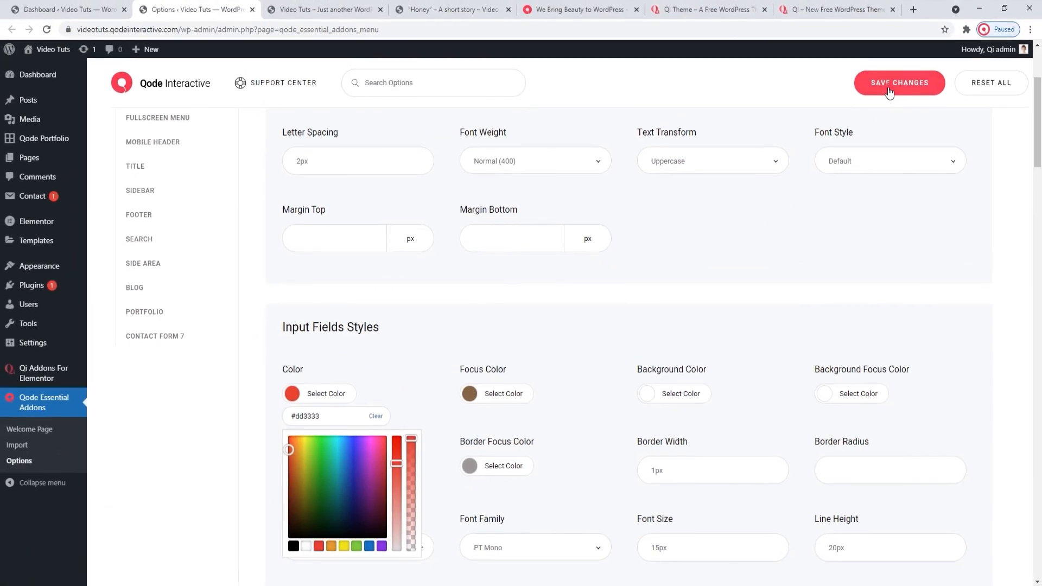
left_click(876, 33)
left_click(280, 6)
left_click(47, 31)
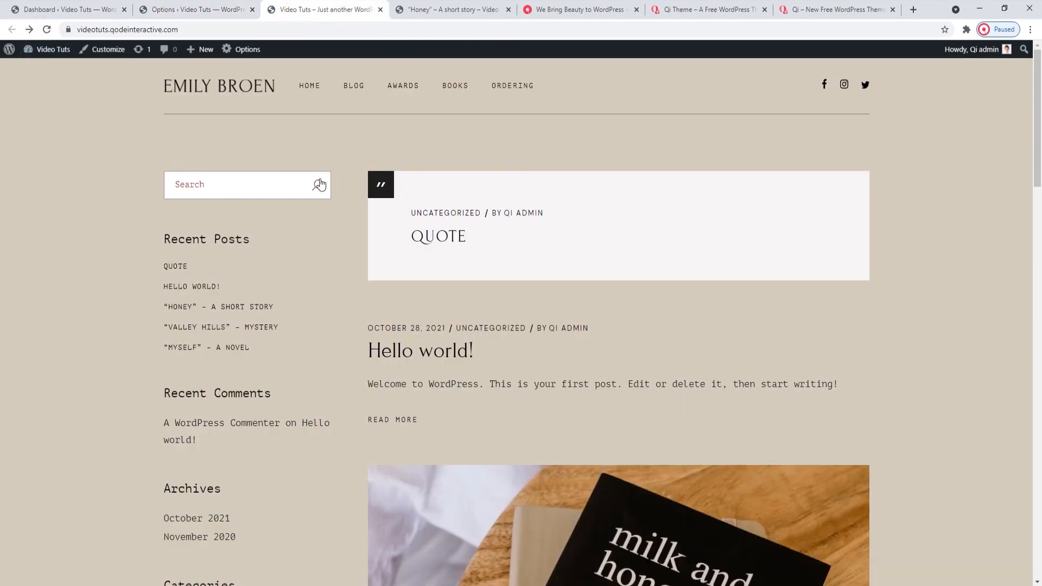
Set the input fields text color back to black #000000, save the options and reload the blog list to check the search field.
left_click(222, 8)
left_click(321, 394)
triple_click(320, 415)
right_click(320, 416)
left_click(361, 288)
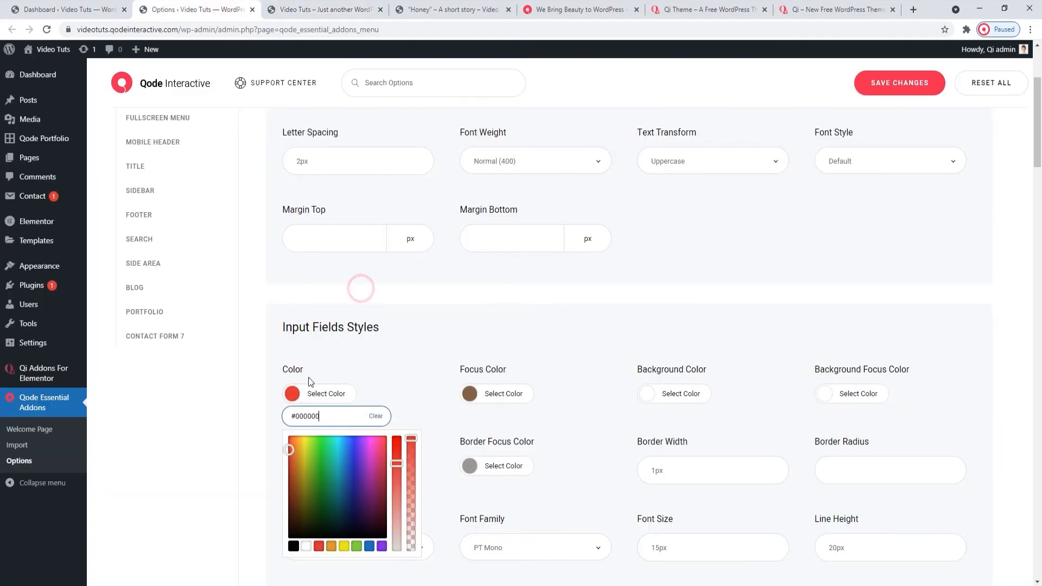
left_click(311, 380)
left_click(873, 82)
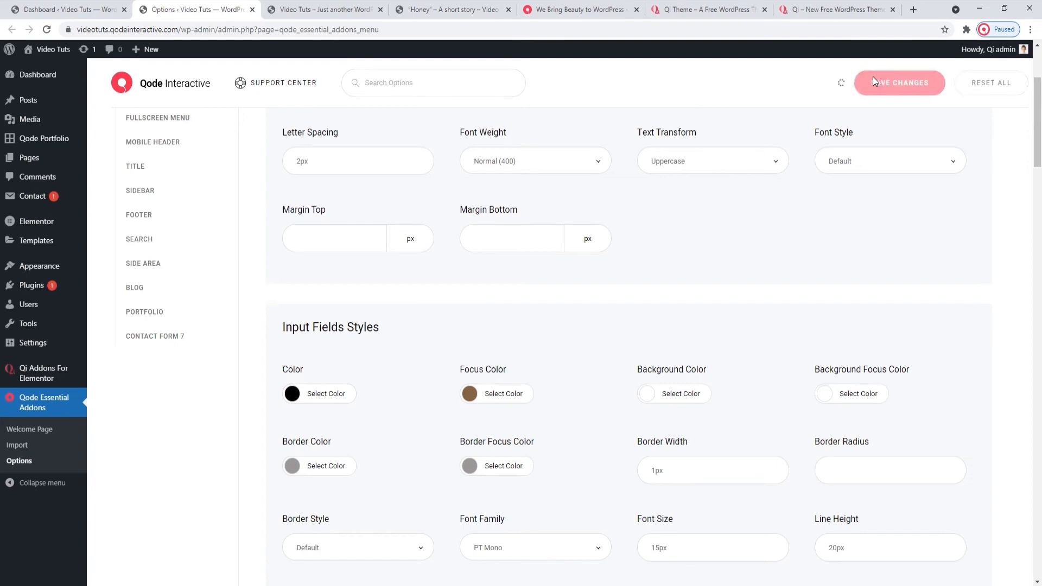
left_click(326, 9)
left_click(47, 30)
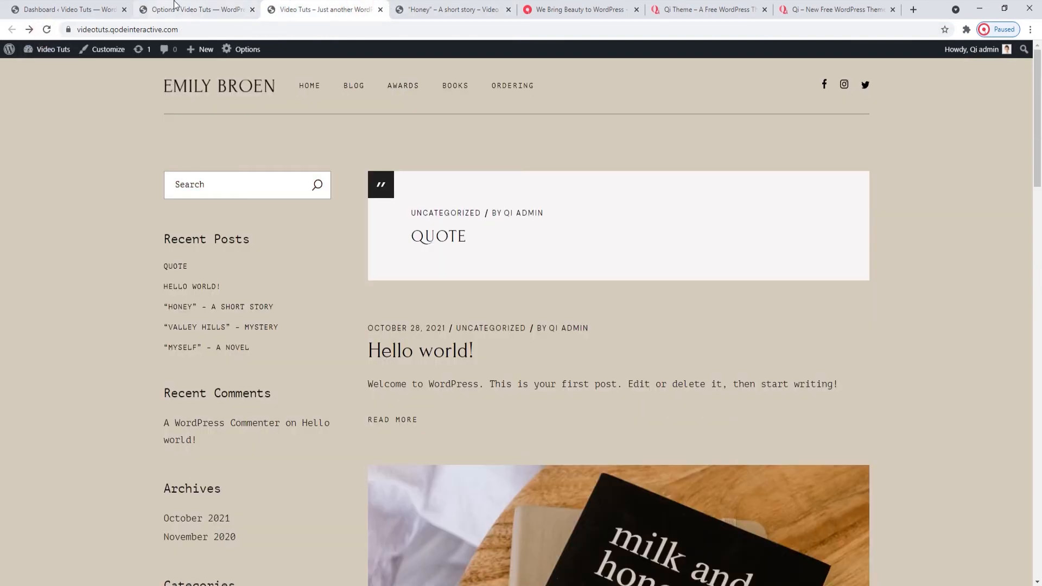
Change the input fields focus color to red #dd3333, save the options and check the focused search field on the reloaded blog list.
left_click(169, 5)
left_click(453, 389)
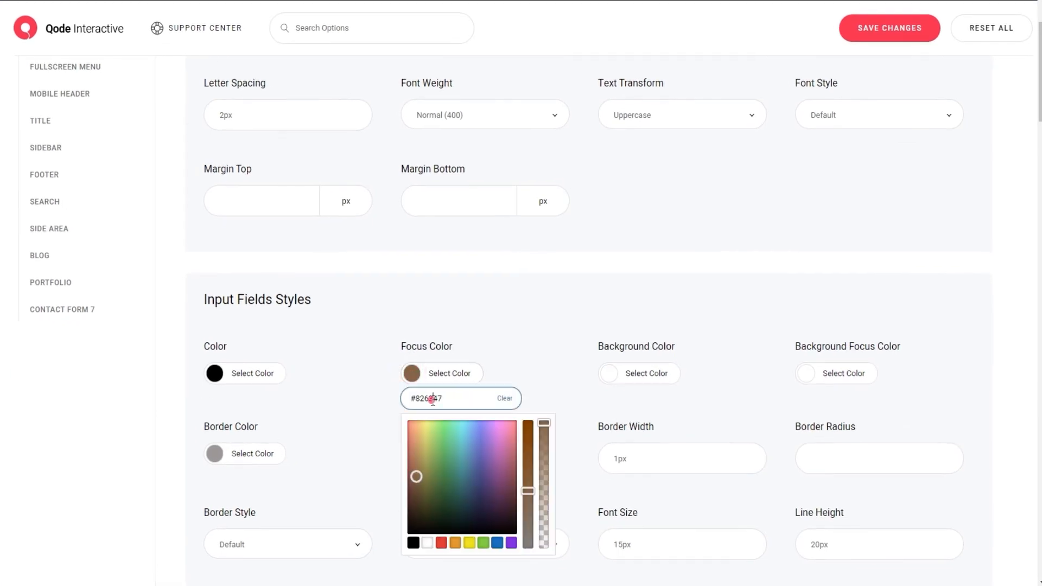
triple_click(432, 398)
right_click(433, 398)
left_click(467, 233)
left_click(441, 543)
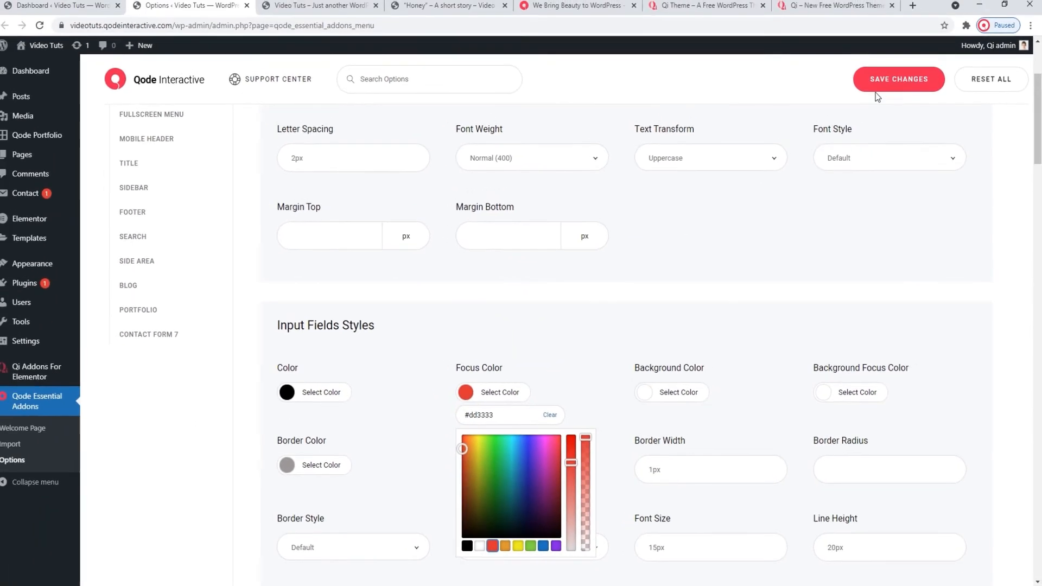
left_click(876, 91)
left_click(320, 5)
left_click(40, 25)
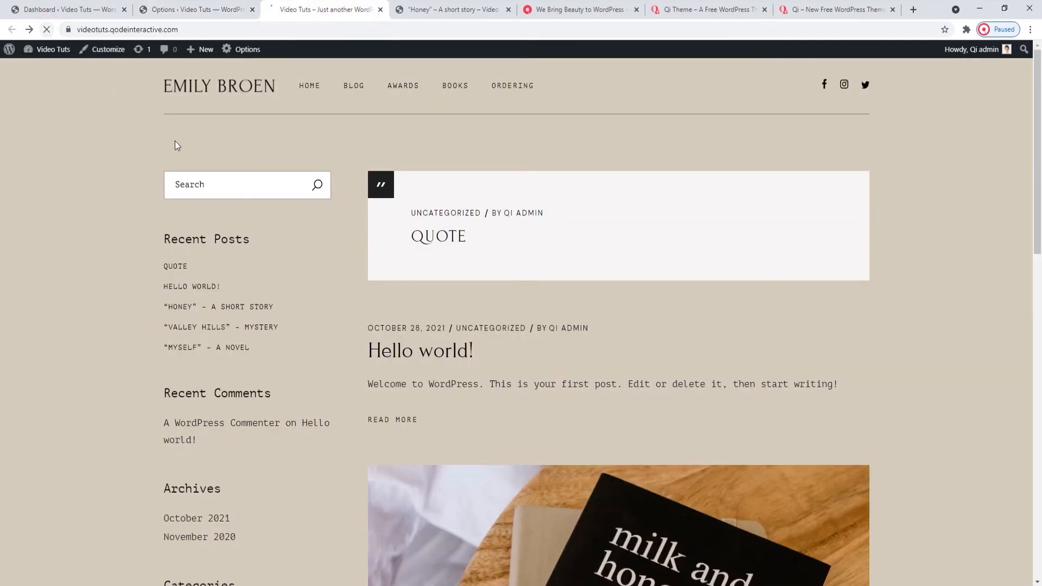
left_click(213, 190)
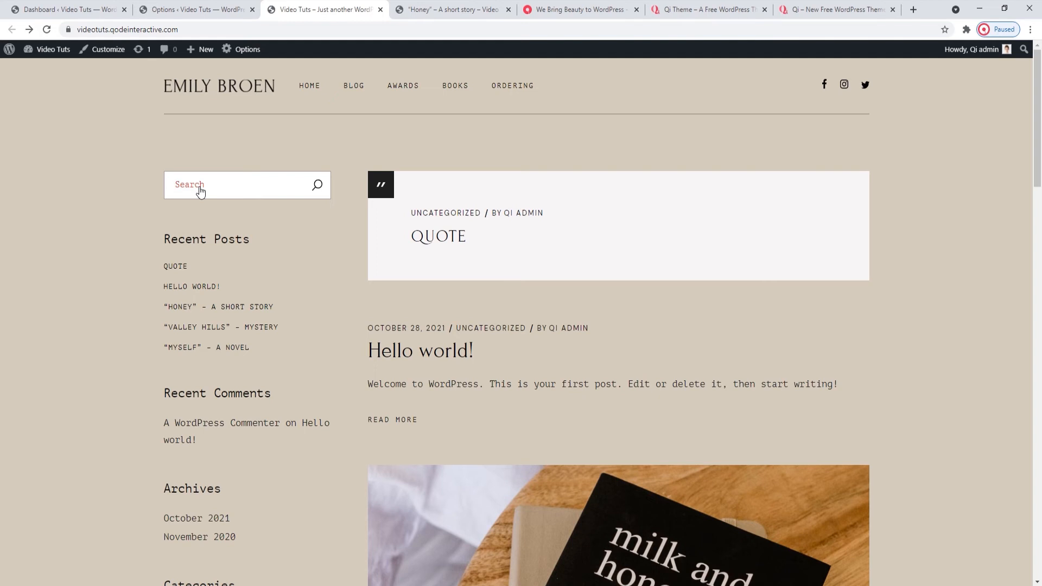
Restore the input fields focus color to the original brown, save the options and reload the blog list.
left_click(165, 9)
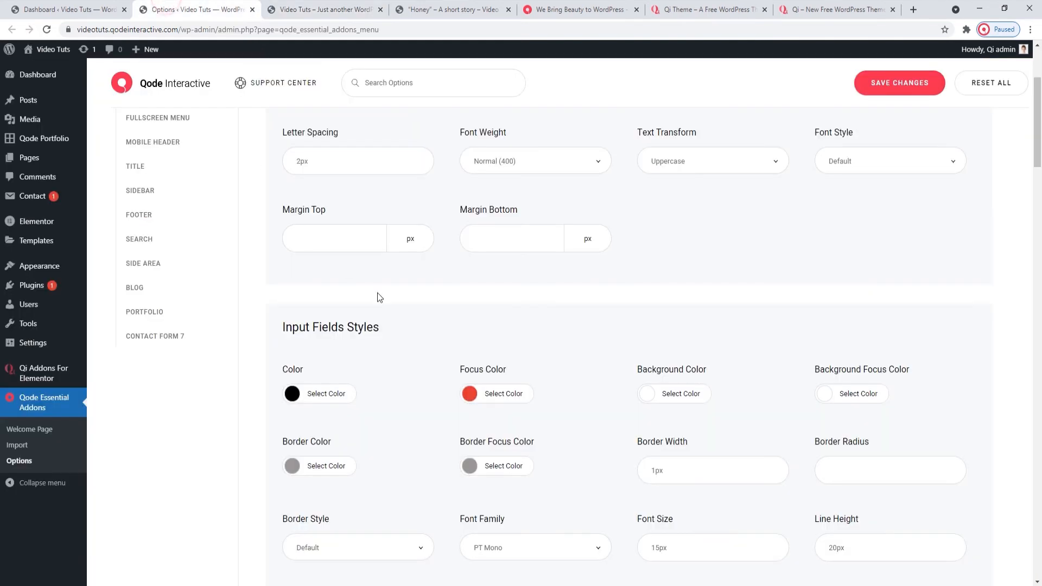
left_click(471, 400)
triple_click(482, 415)
right_click(481, 417)
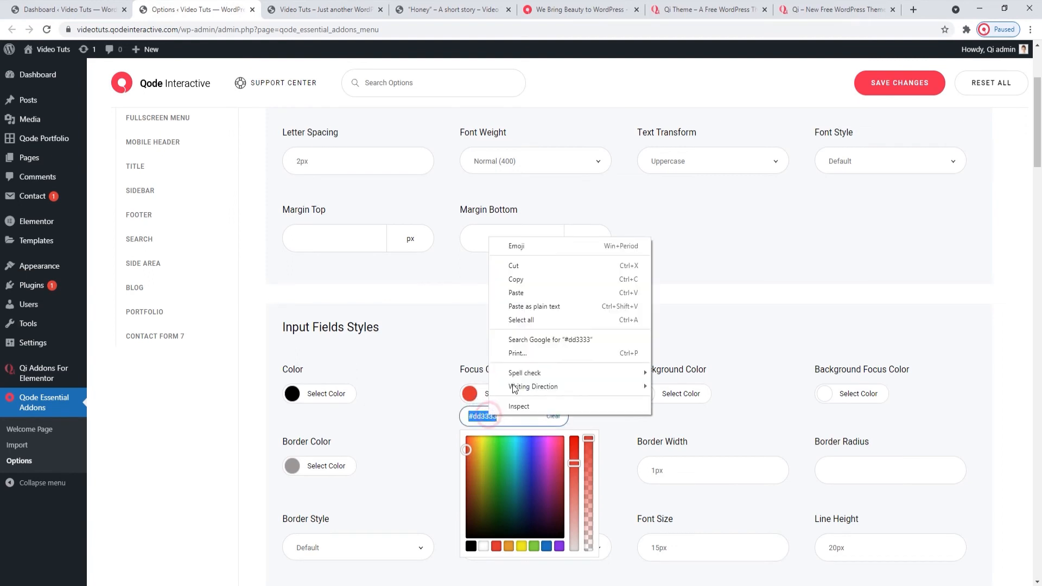
left_click(534, 297)
left_click(470, 393)
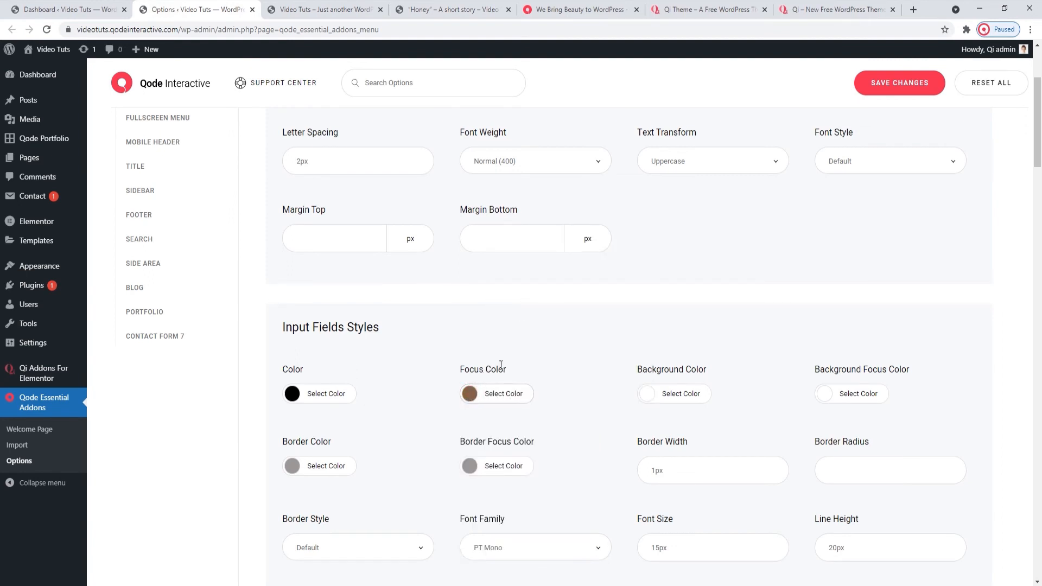
left_click(856, 90)
left_click(293, 9)
left_click(46, 29)
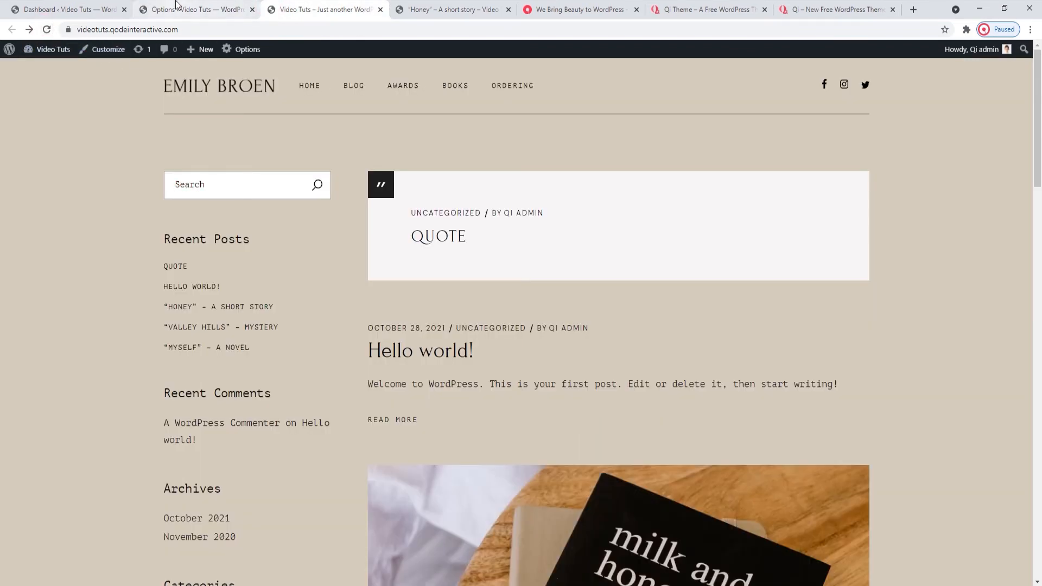
Change the input fields background color to orange #dd9933, save the options and check the search field on the reloaded blog list.
left_click(190, 9)
left_click(643, 388)
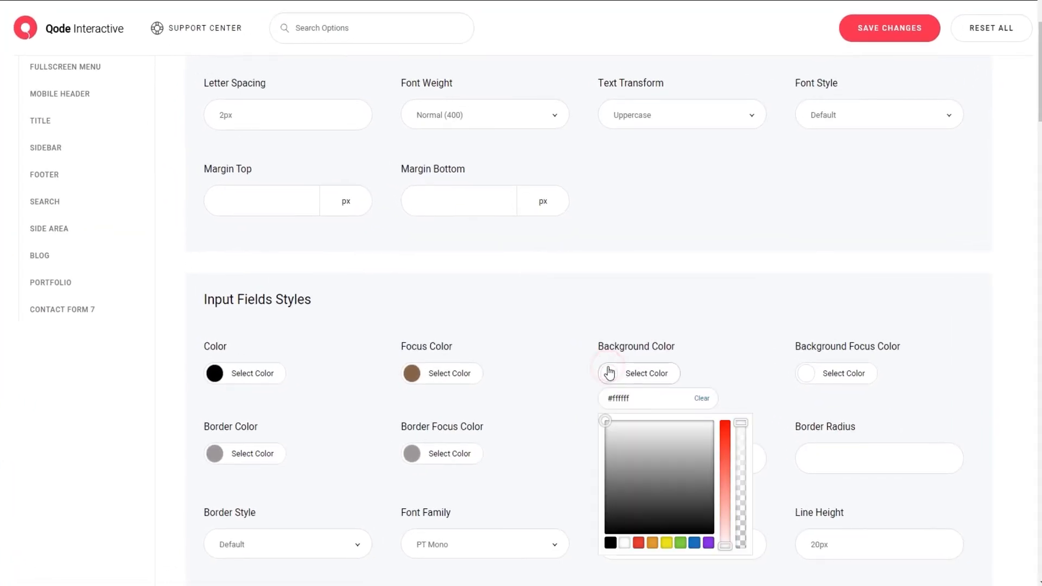
triple_click(619, 401)
right_click(610, 398)
left_click(624, 237)
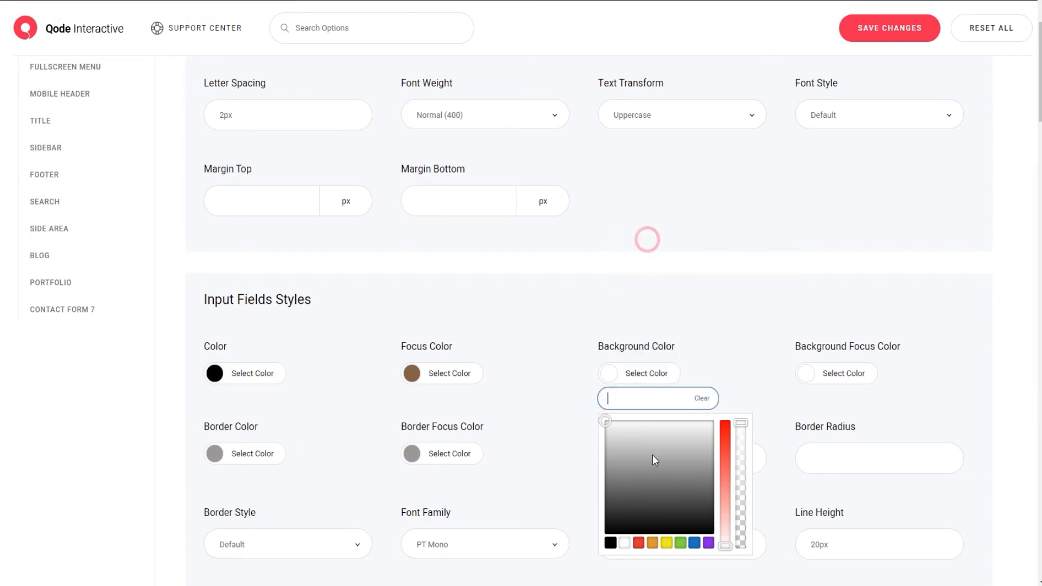
left_click(652, 541)
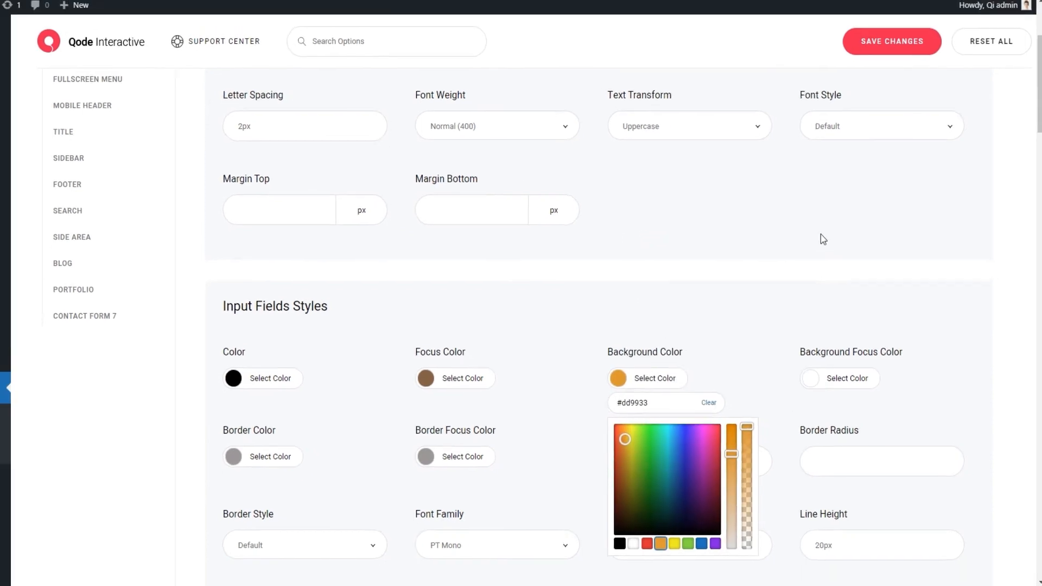
left_click(893, 84)
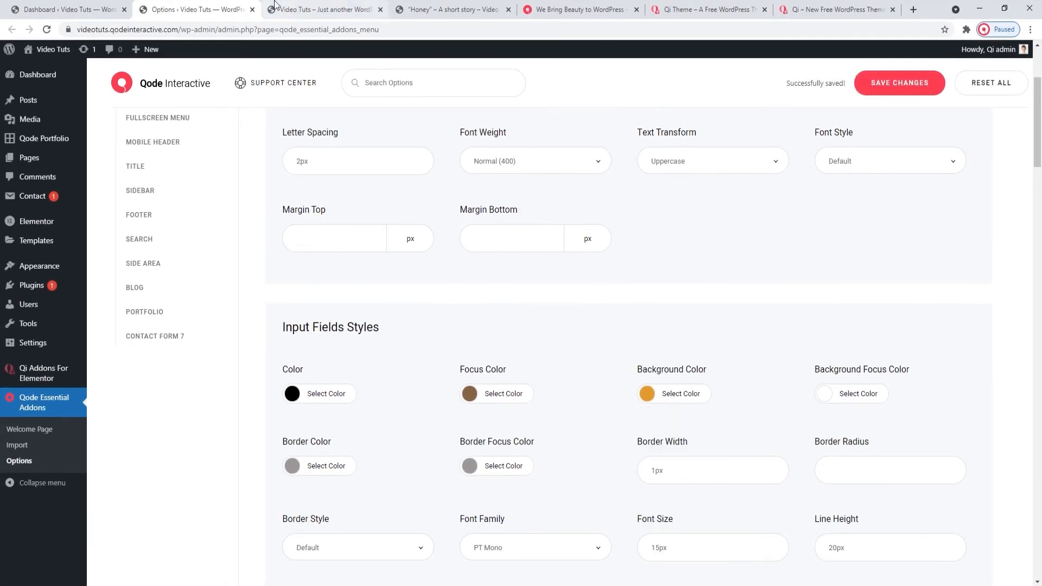
left_click(277, 6)
left_click(47, 29)
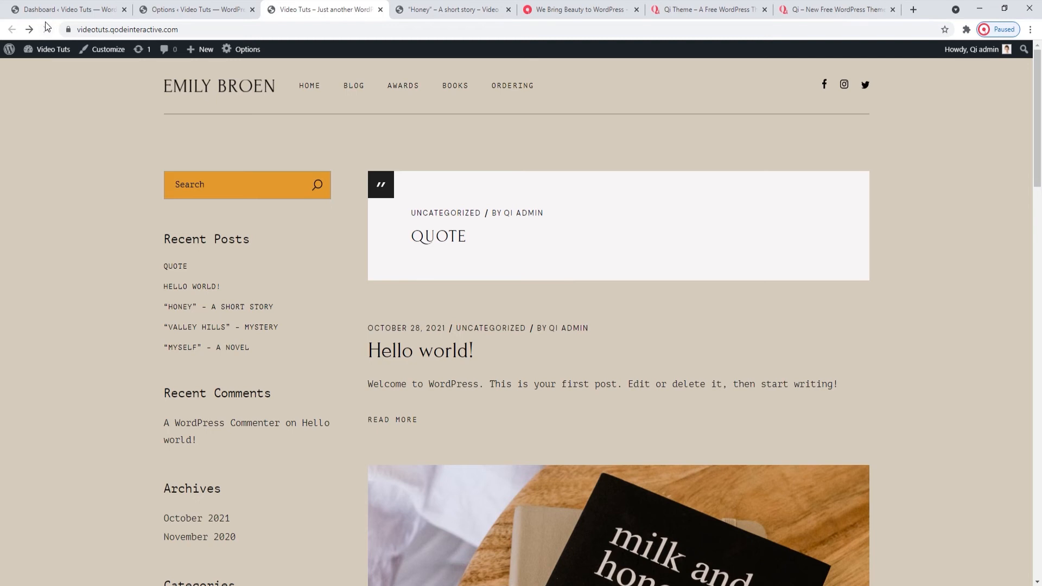
Restore the input fields background color to white #ffffff, save the options and reload the blog list.
left_click(190, 10)
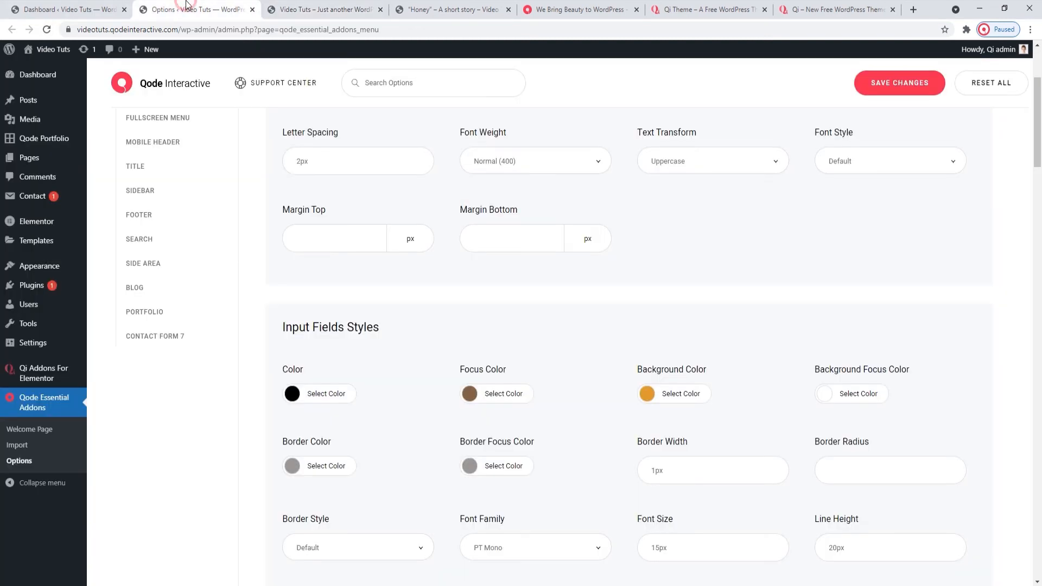
left_click(655, 401)
triple_click(662, 416)
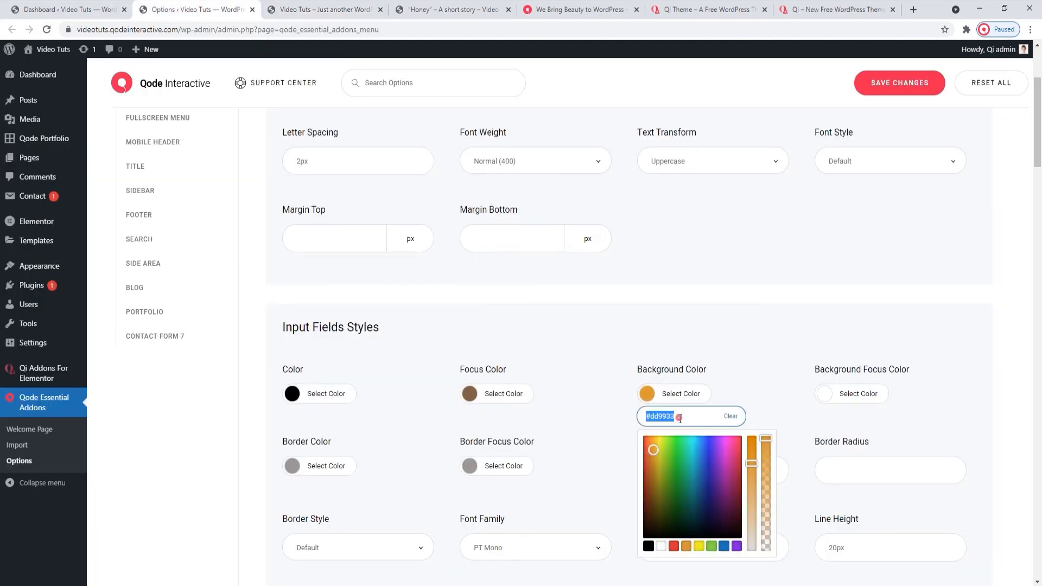
right_click(680, 417)
left_click(723, 297)
left_click(655, 391)
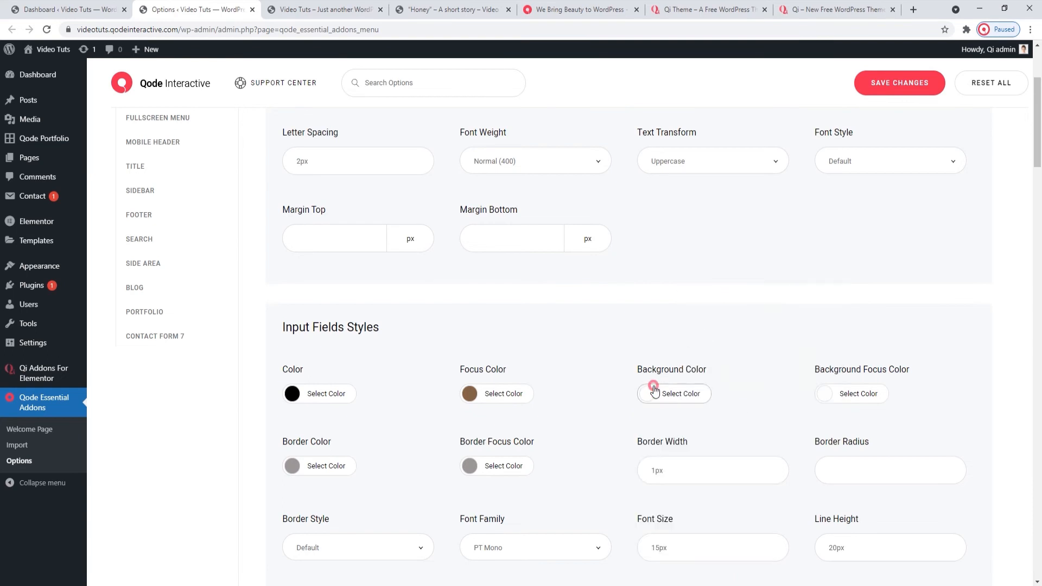
left_click(879, 95)
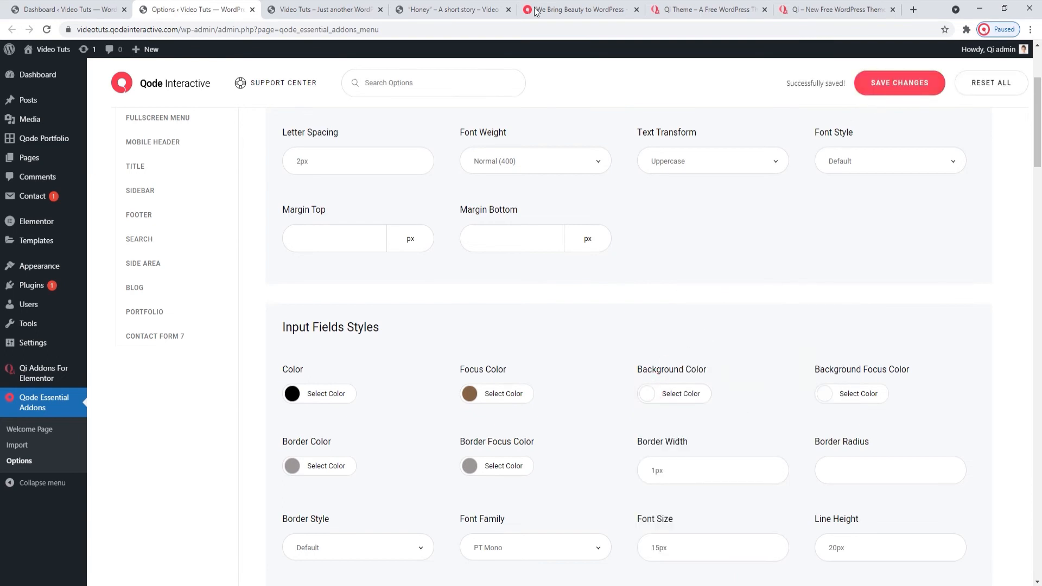
left_click(325, 9)
left_click(48, 28)
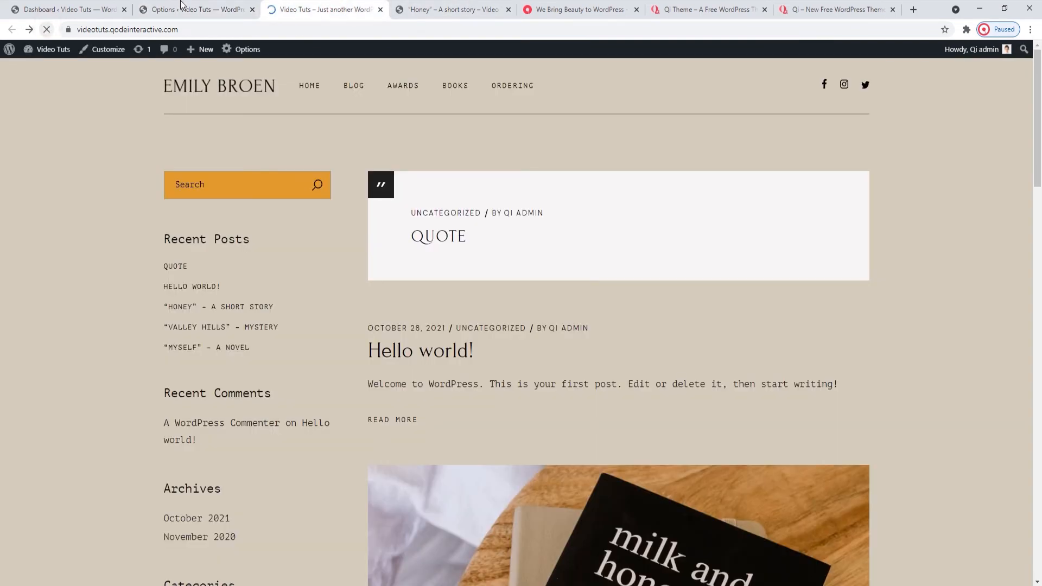
Change the input fields background focus color to orange #dd9933, save the options and check the focused search field on the blog list.
left_click(195, 9)
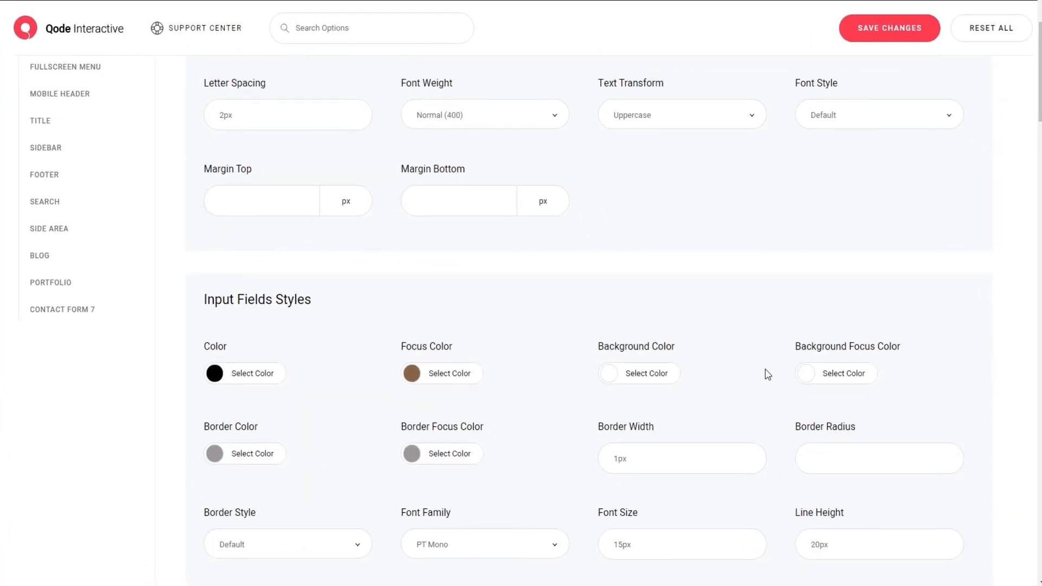
left_click(804, 376)
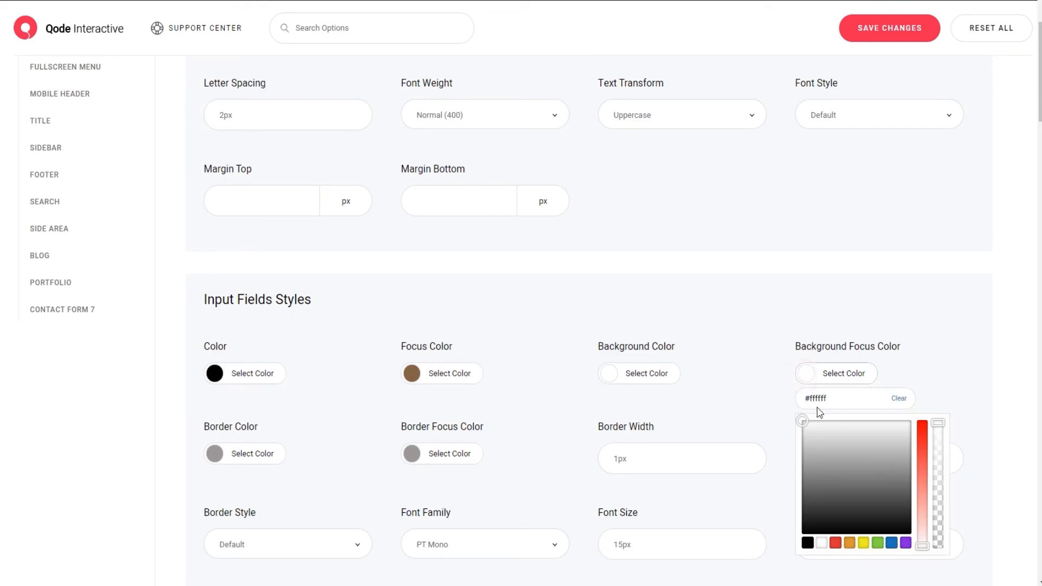
left_click(849, 543)
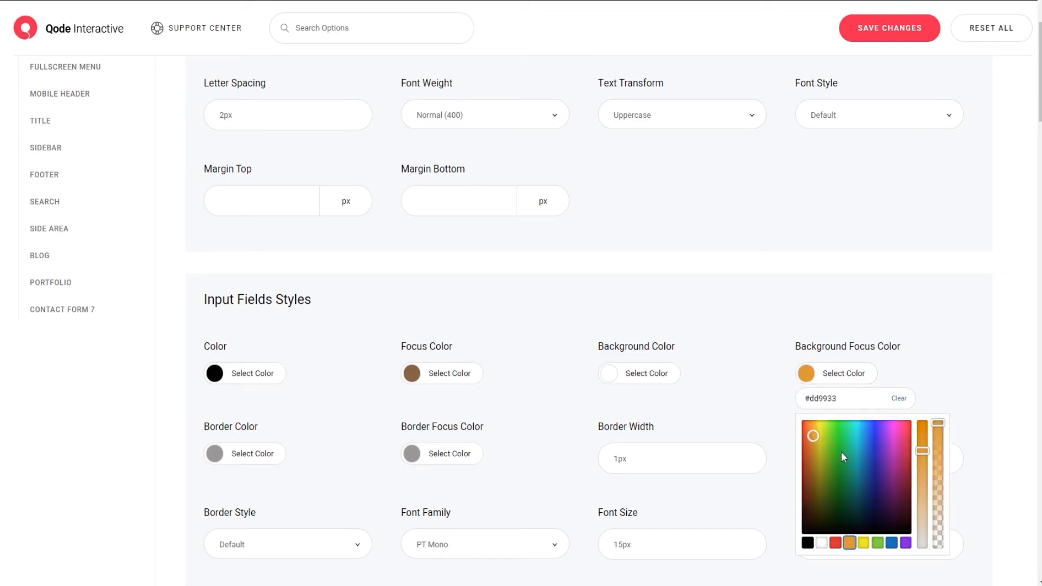
left_click(883, 93)
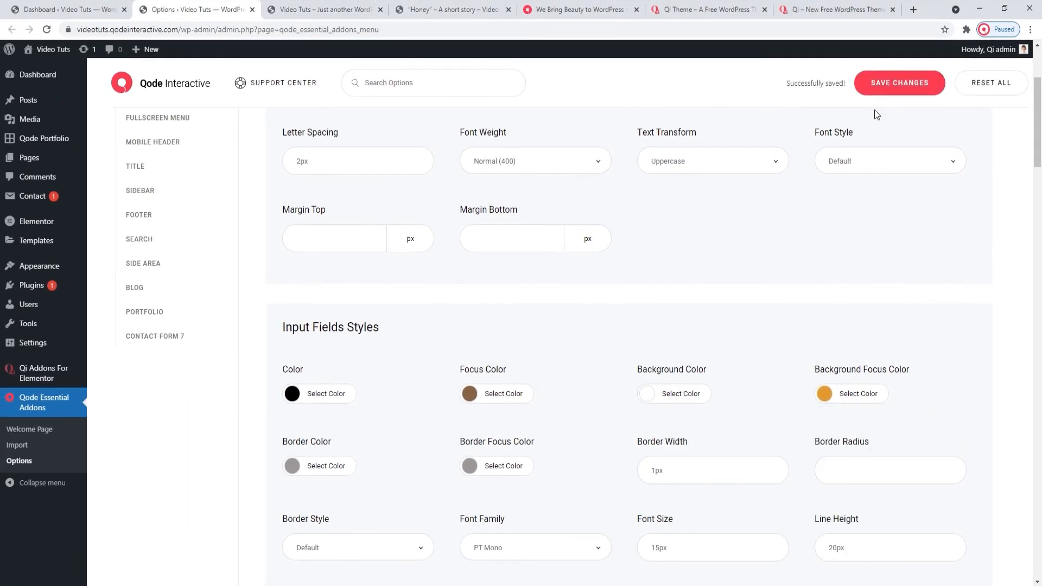
left_click(326, 9)
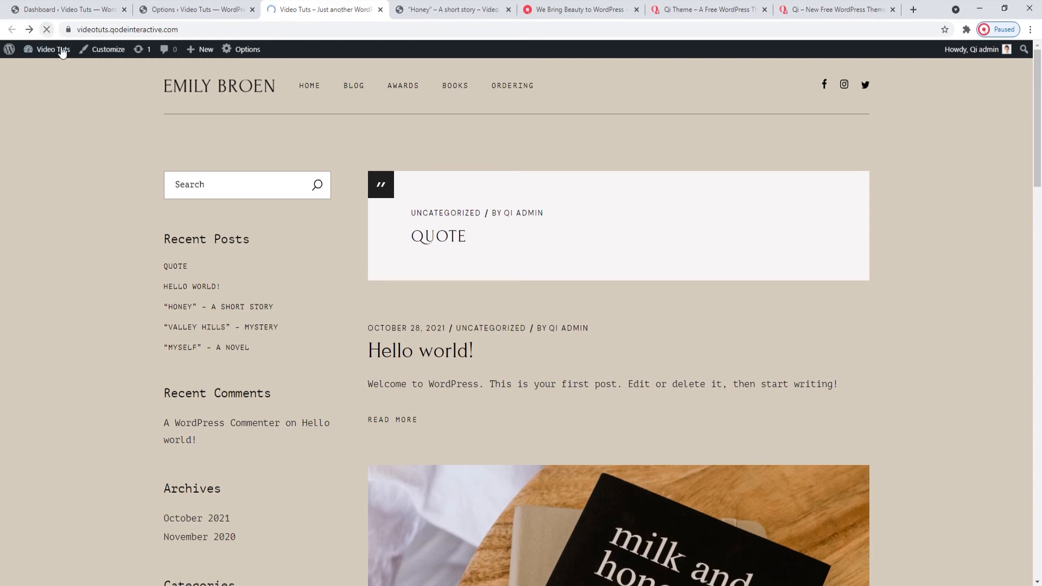
left_click(204, 187)
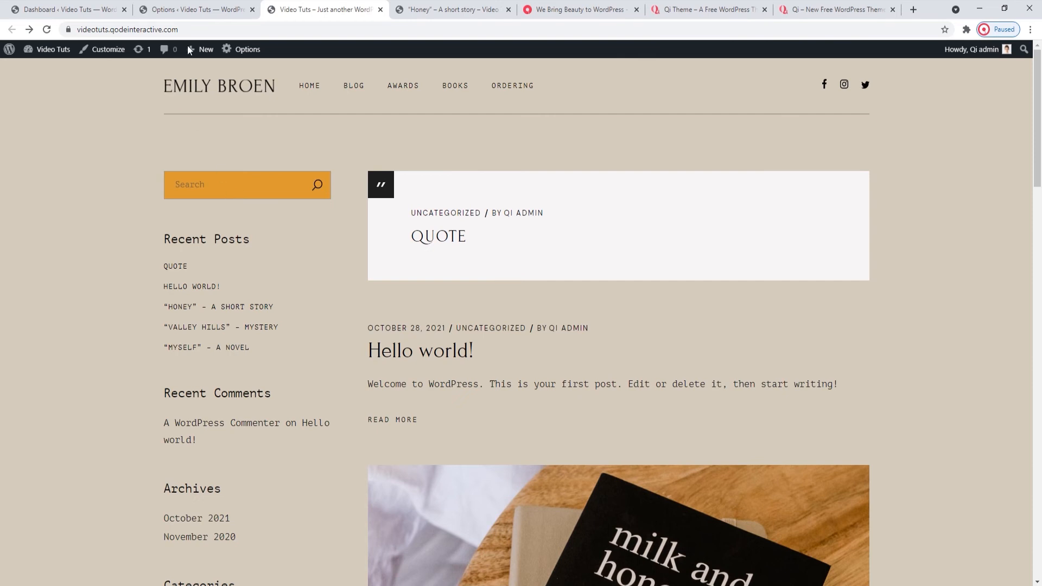
Set the input fields background focus color back to white, save the options and reload the blog list.
left_click(194, 9)
left_click(824, 399)
left_click(832, 502)
left_click(838, 546)
left_click(902, 86)
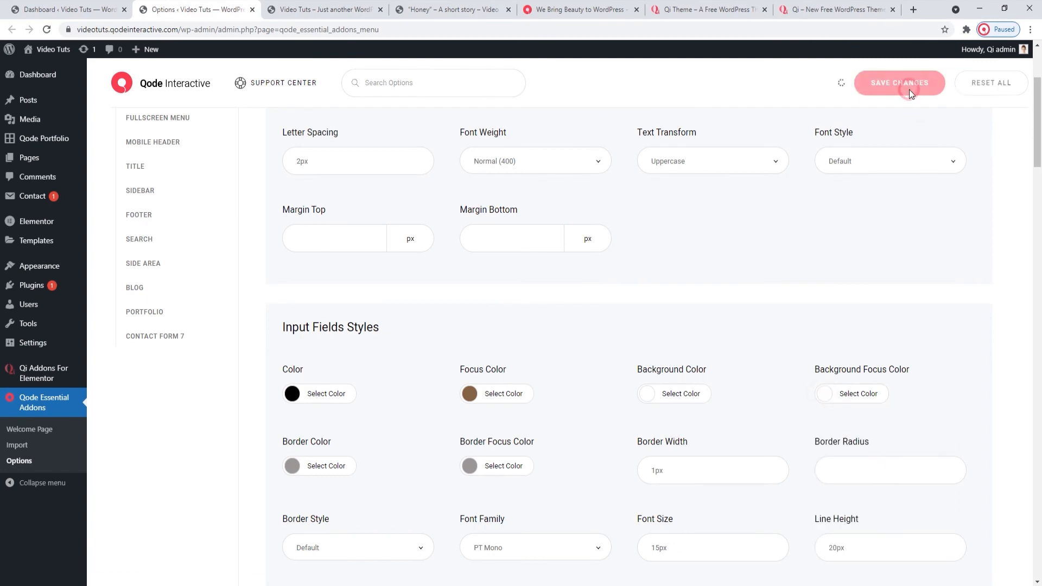
left_click(326, 10)
left_click(47, 30)
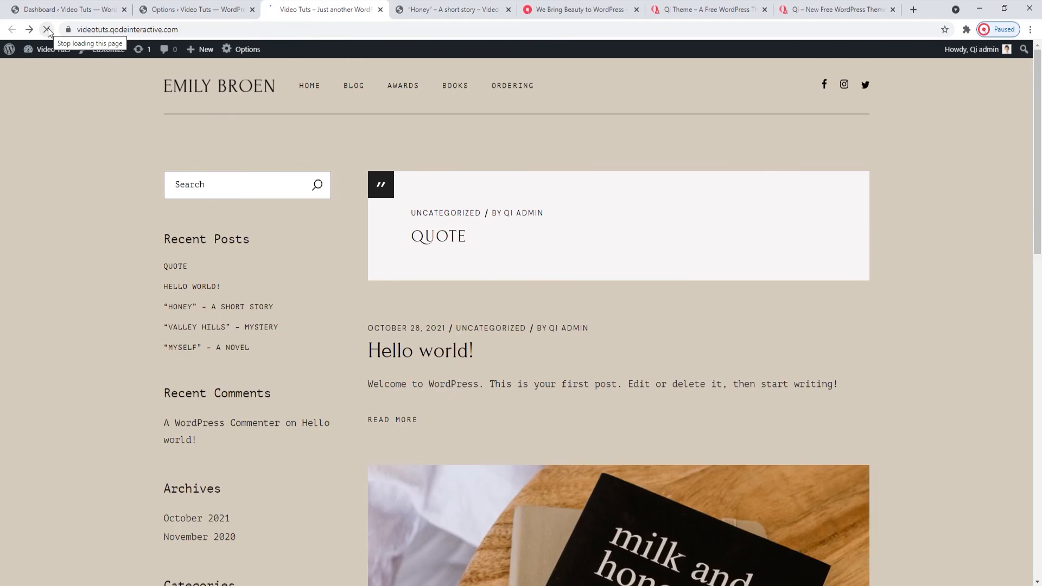
Change the input fields border color to orange #dd9933, save the options and check the search field on the blog list.
left_click(196, 10)
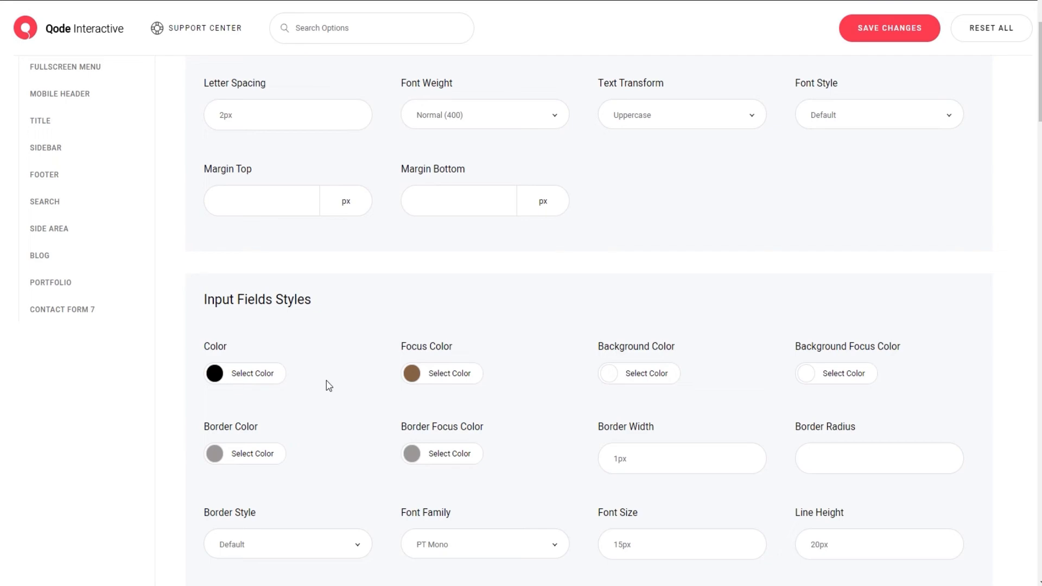
left_click(241, 453)
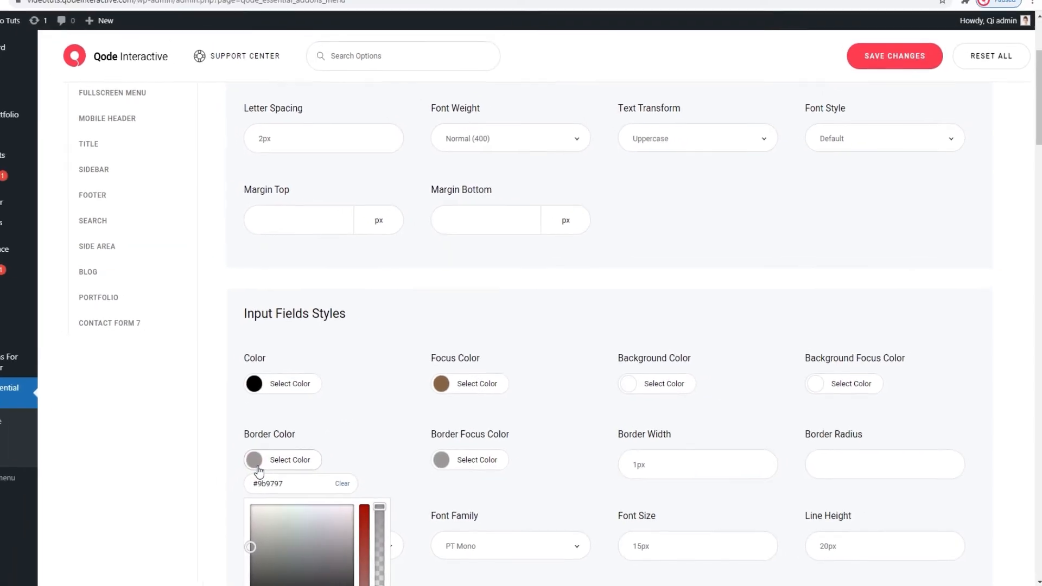
left_click(286, 6)
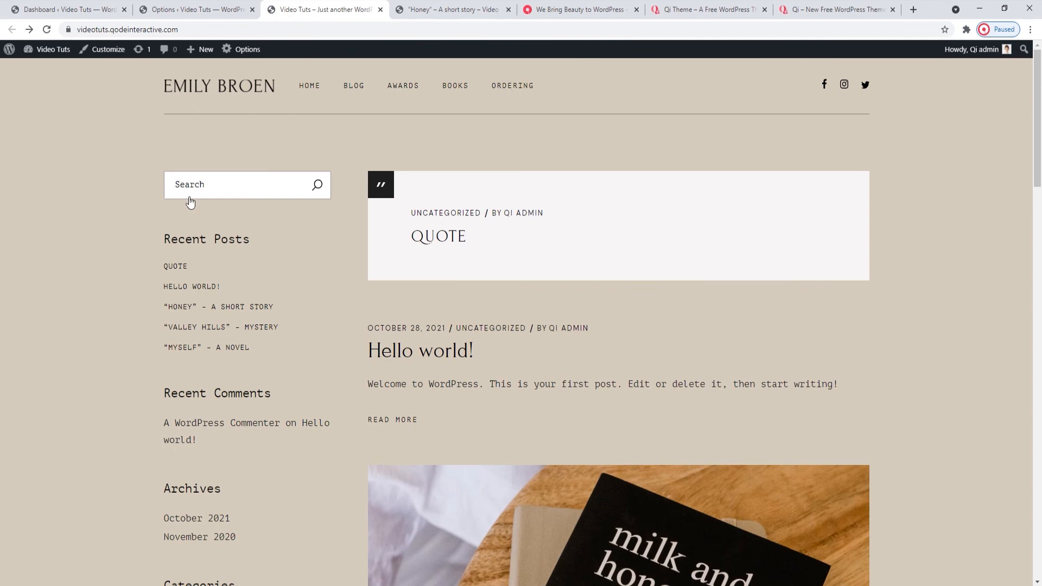
left_click(239, 8)
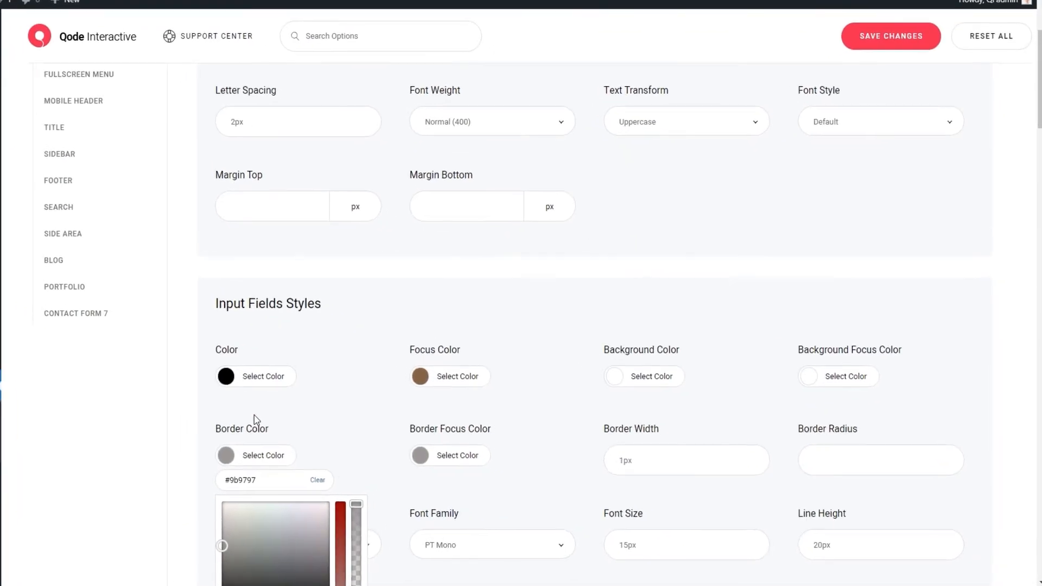
triple_click(232, 484)
right_click(232, 485)
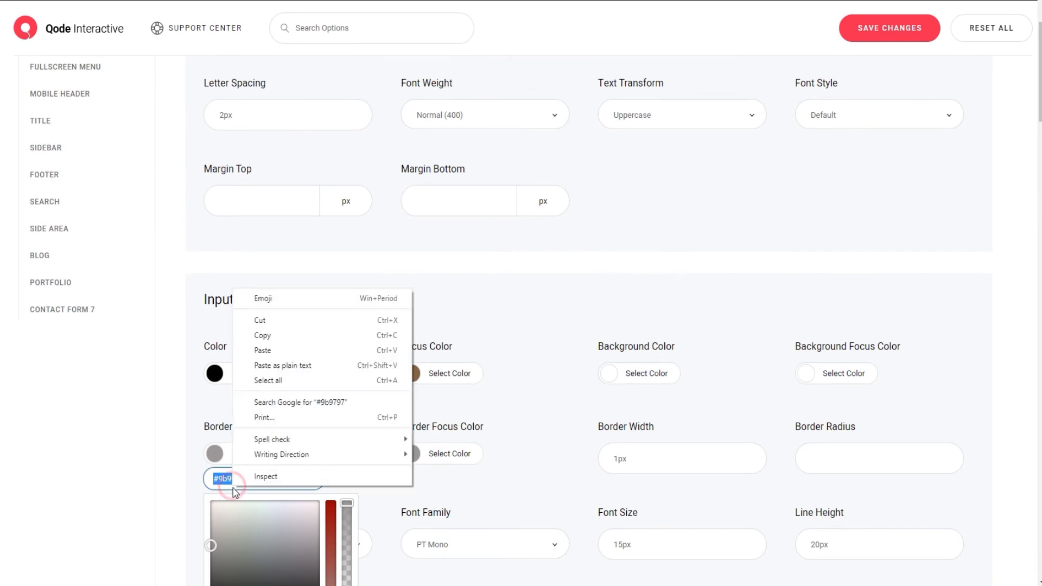
left_click(255, 319)
scroll(247, 415, "down", 1)
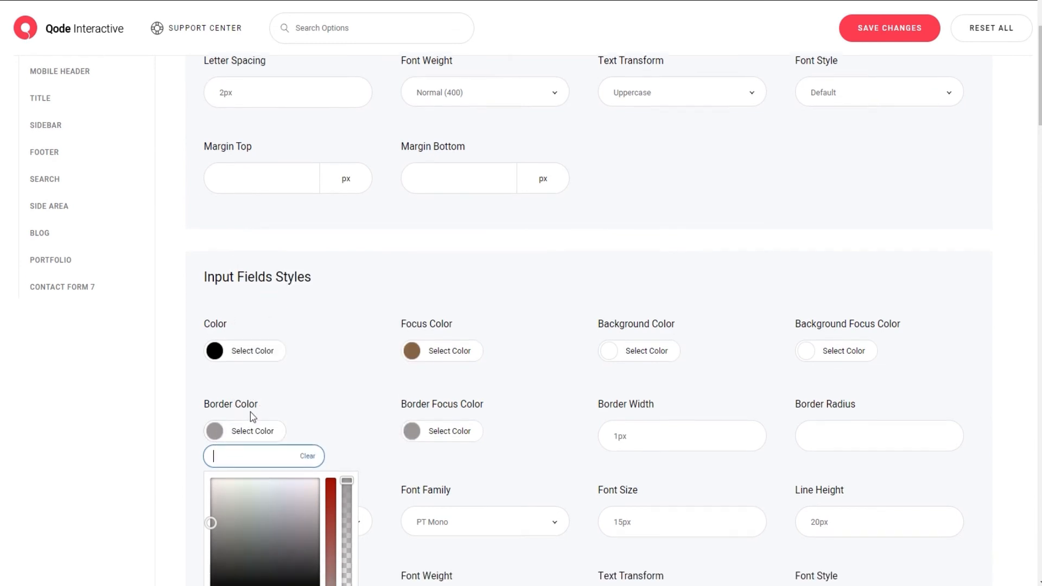
left_click(259, 560)
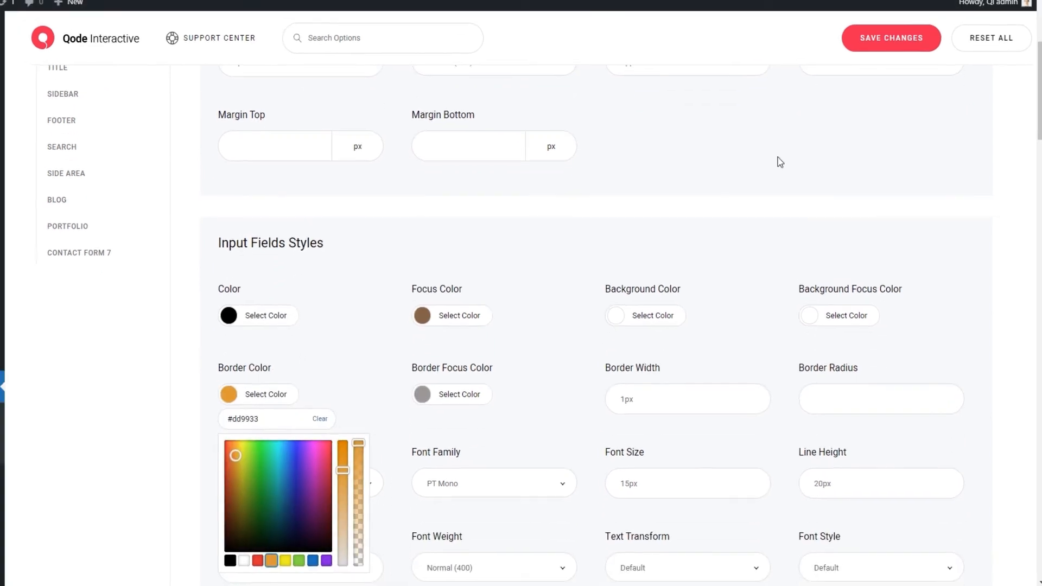
left_click(875, 29)
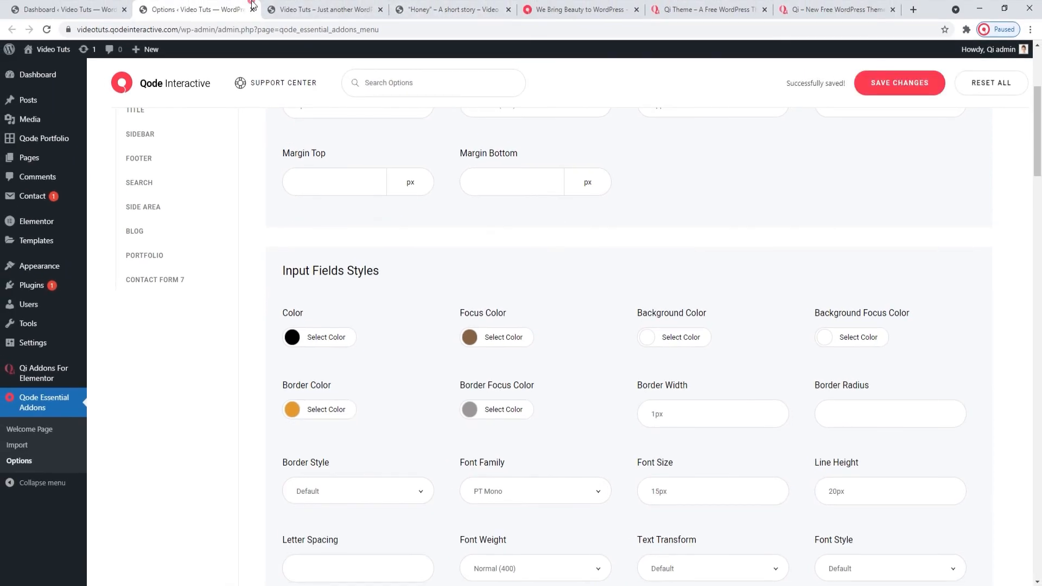
left_click(274, 9)
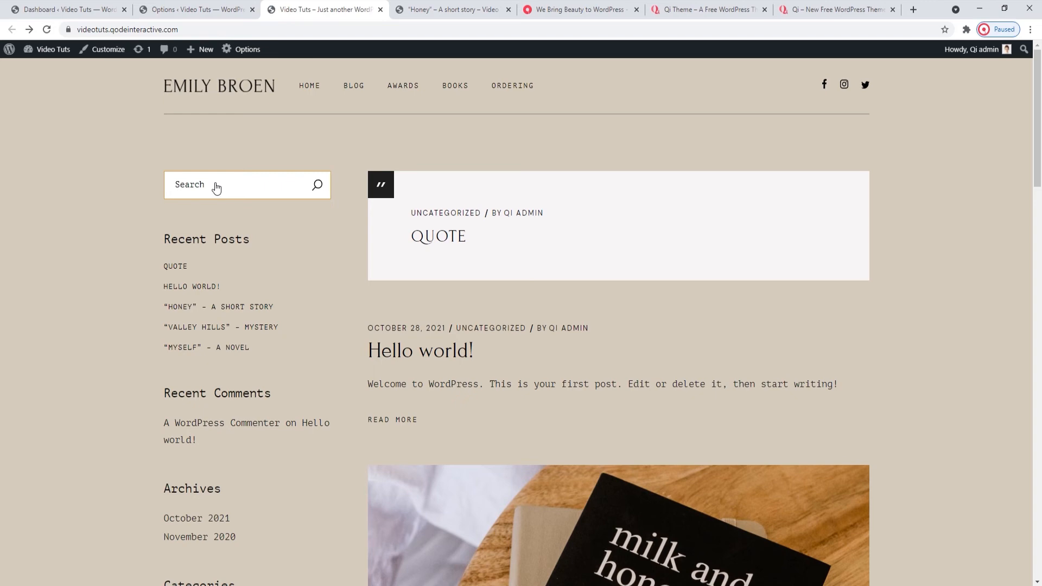
Restore the input fields border color to gray #9b9797 in the options.
left_click(192, 9)
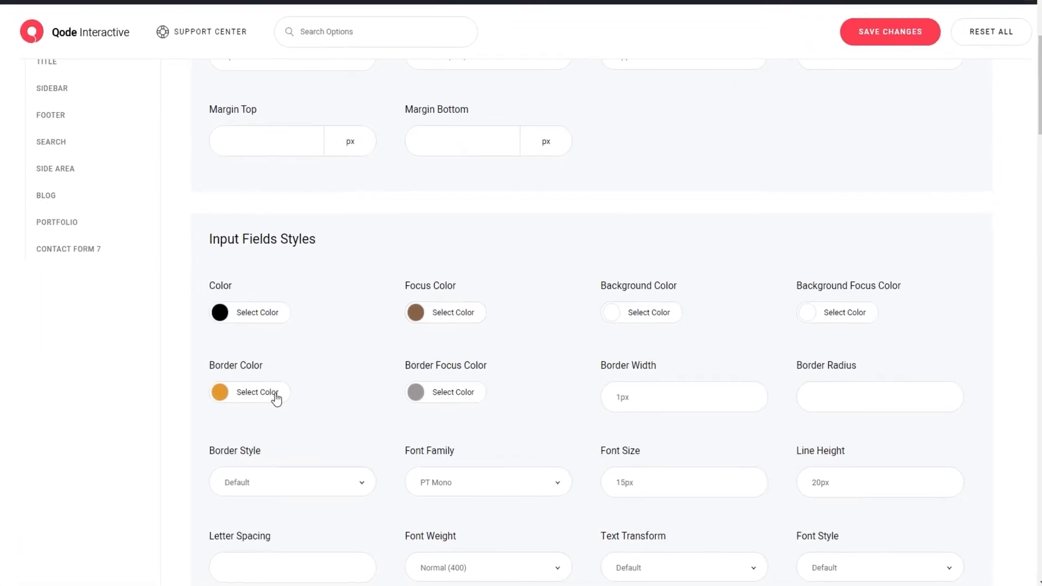
left_click(218, 392)
left_click(257, 419)
double_click(257, 420)
right_click(253, 419)
left_click(293, 283)
left_click(217, 390)
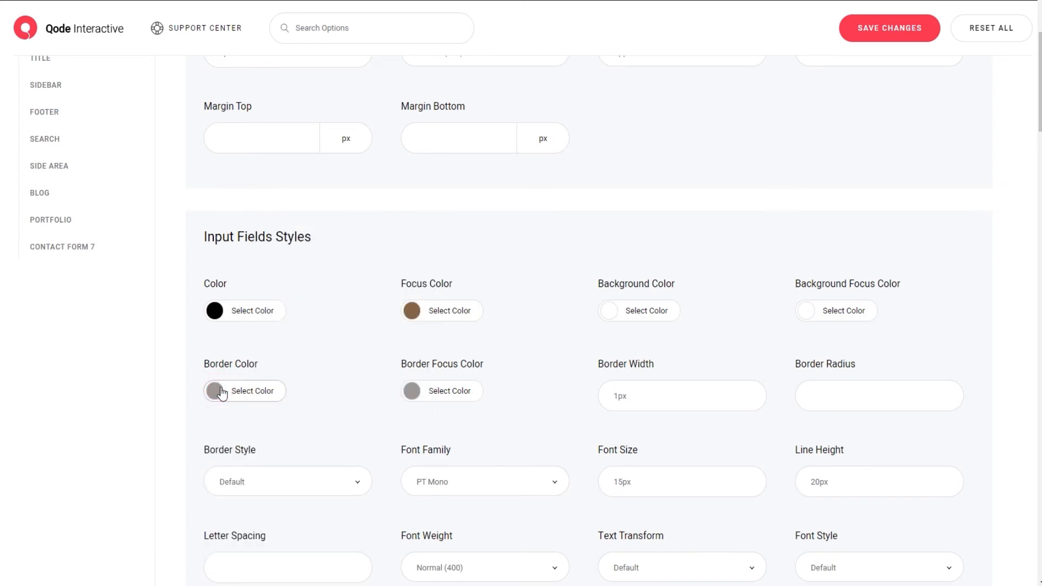
Set the input fields border focus color to orange #dd9933, save the options and check the focused search field on the reloaded blog list.
left_click(411, 391)
double_click(424, 423)
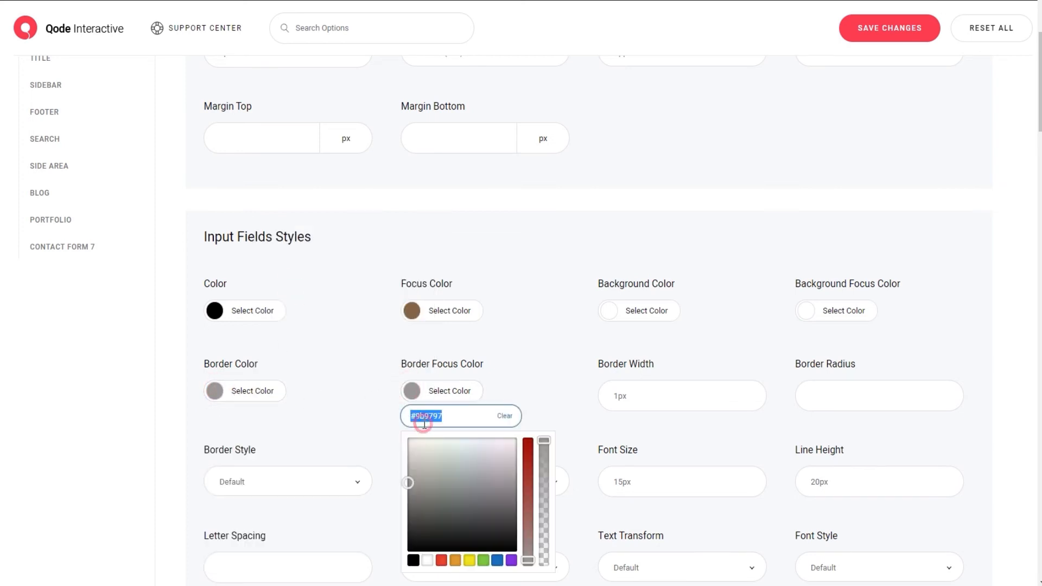
right_click(424, 422)
left_click(453, 260)
left_click(455, 561)
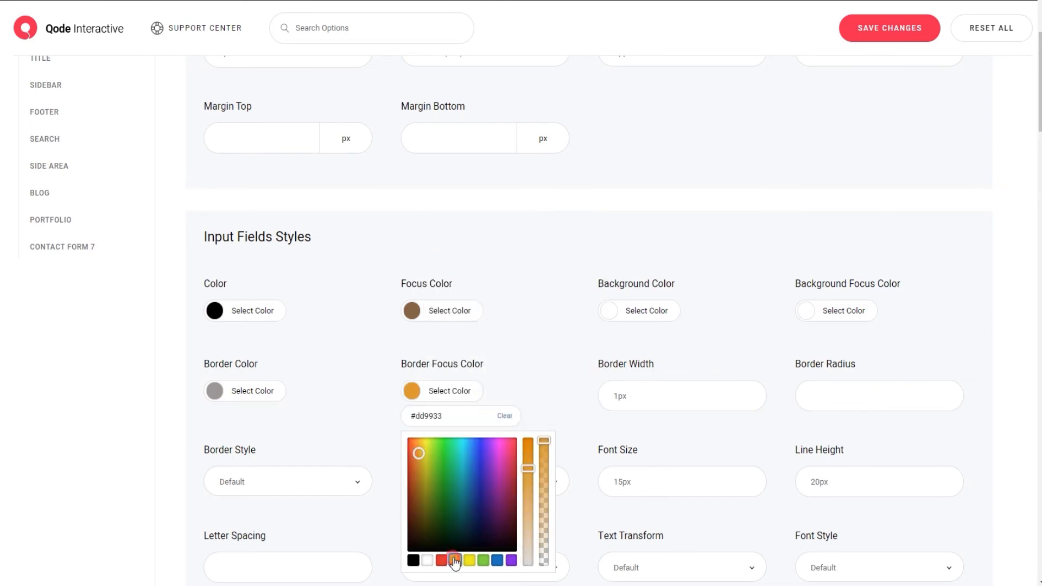
left_click(889, 27)
left_click(282, 10)
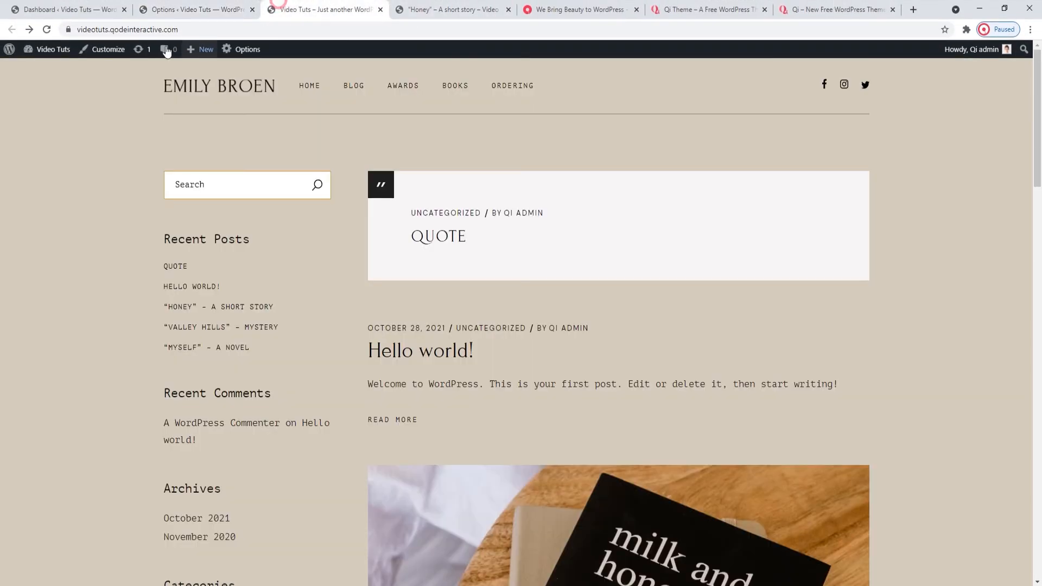
left_click(47, 30)
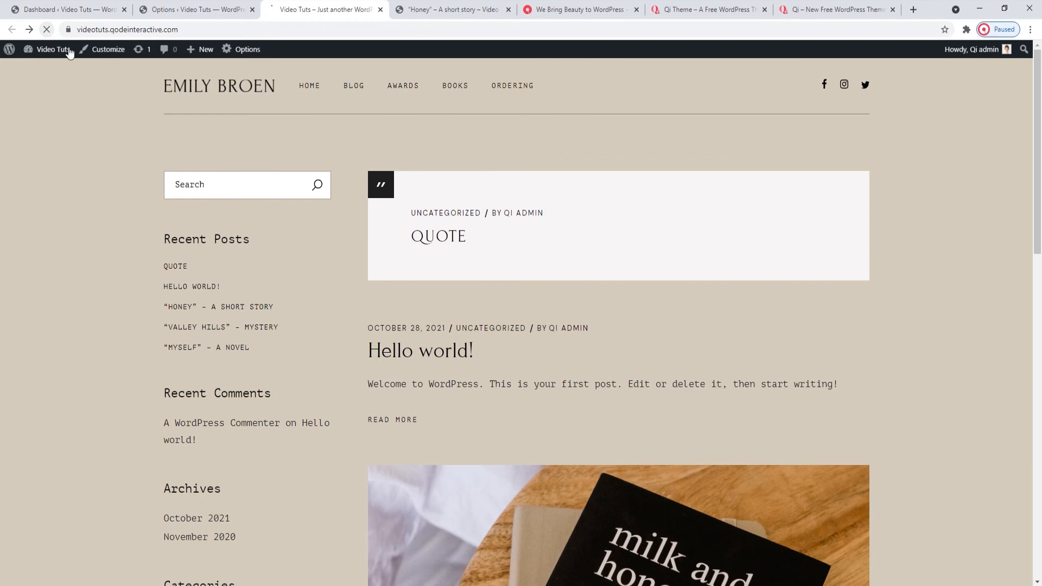
left_click(211, 187)
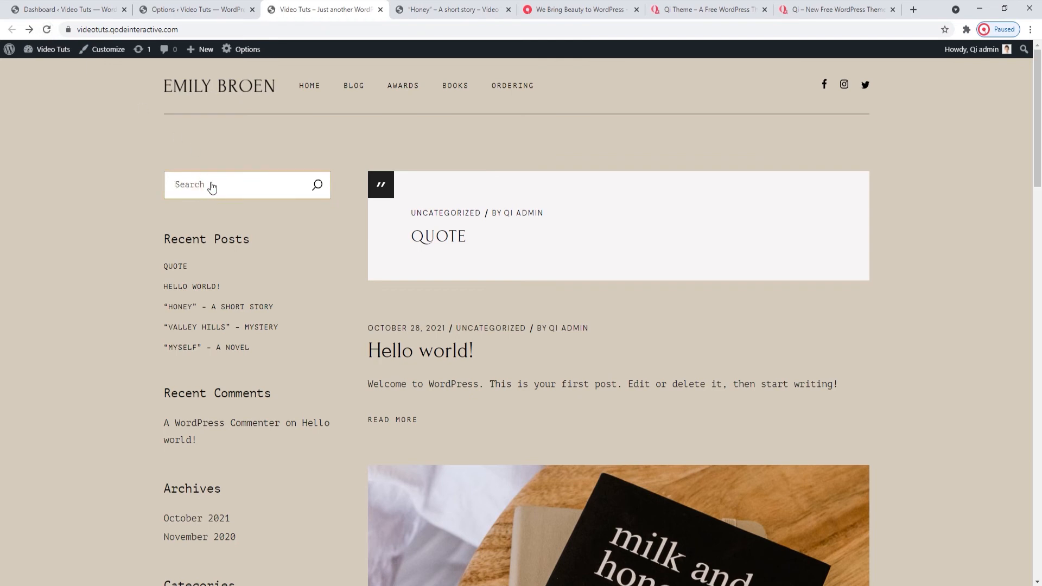
Restore the input fields border focus color to gray #9b9797, save the options and reload the blog list.
left_click(198, 9)
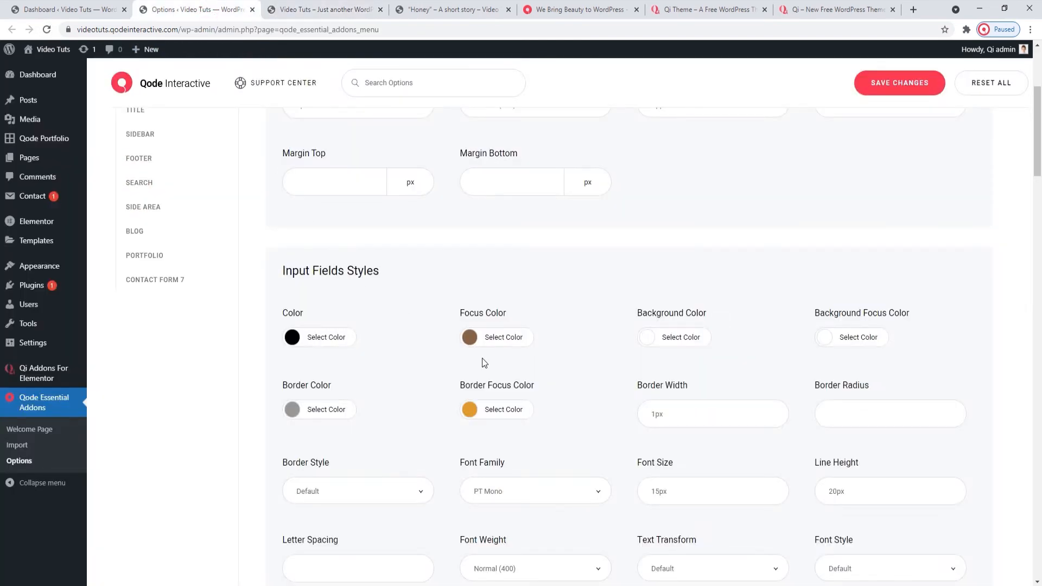
left_click(468, 413)
double_click(498, 434)
right_click(496, 433)
left_click(532, 315)
left_click(471, 411)
left_click(927, 84)
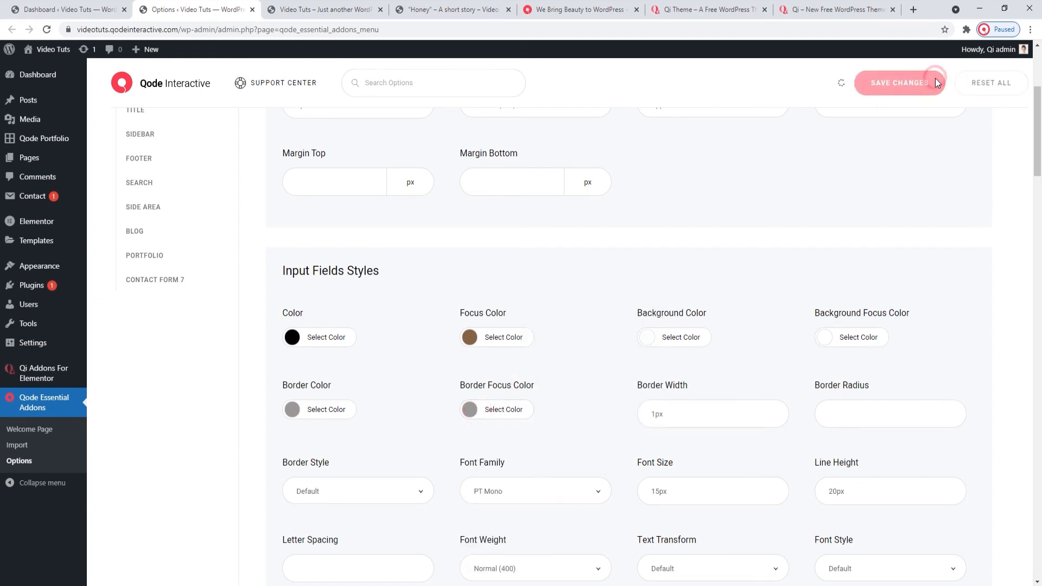
left_click(326, 9)
left_click(47, 29)
Set the input fields border width to 3px, save the options and check the search field on the reloaded blog list.
left_click(195, 10)
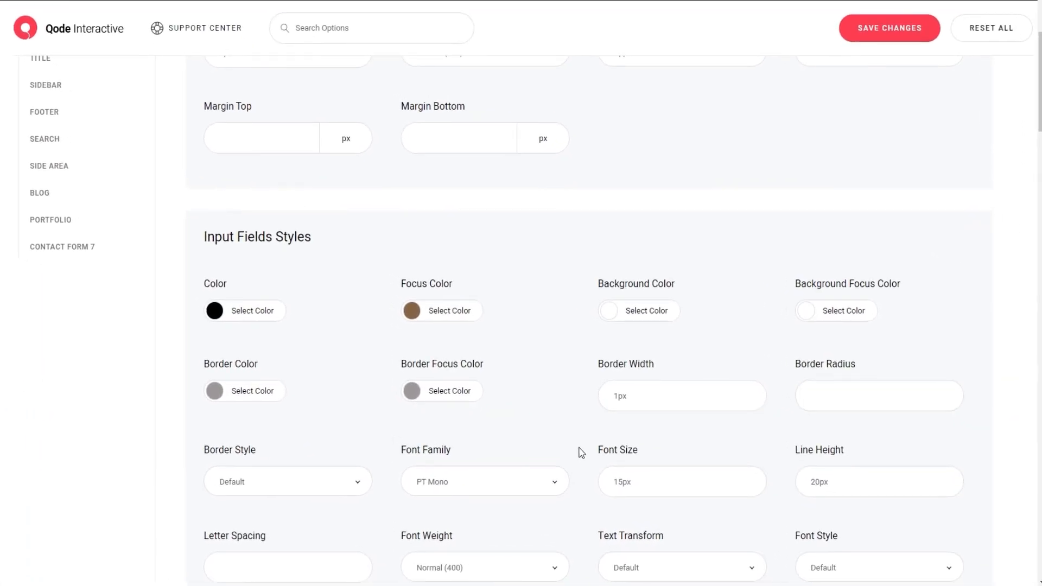
left_click_drag(613, 396, 618, 396)
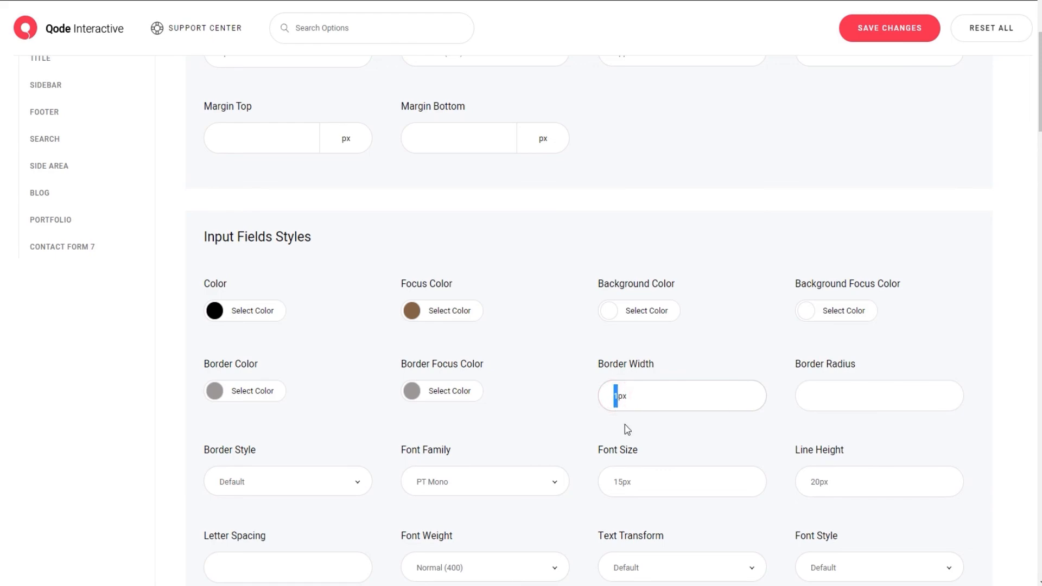
type("3")
left_click(872, 33)
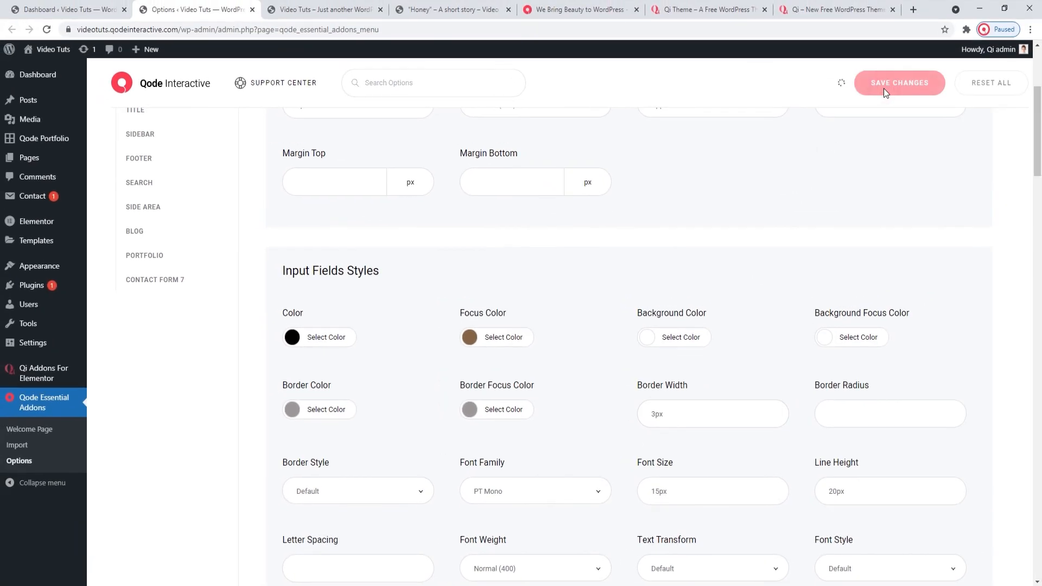
left_click(326, 9)
left_click(47, 30)
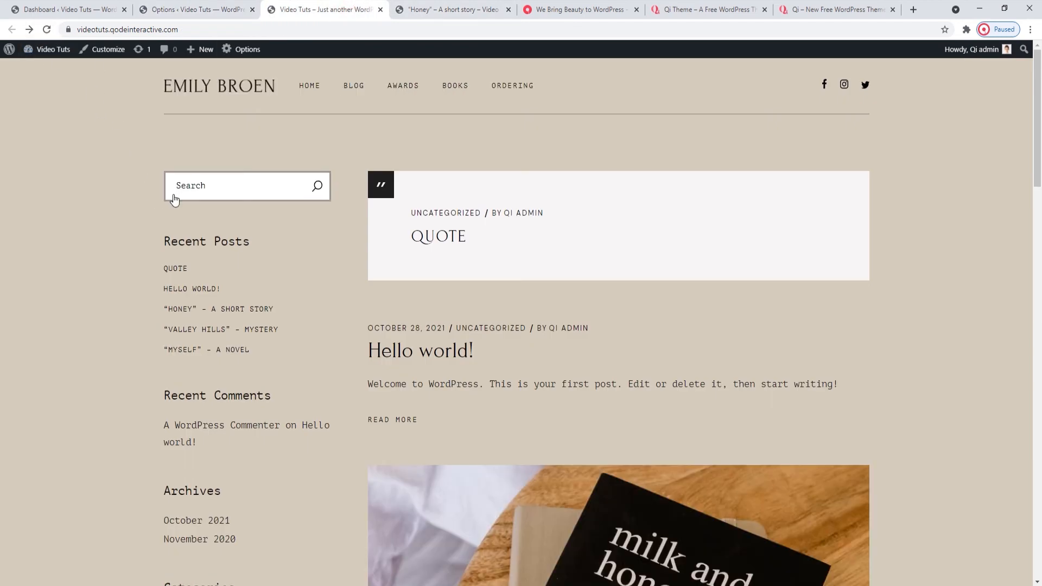
Set the input fields border width back to 1px, save the options and reload the blog list.
left_click(193, 9)
left_click_drag(655, 419, 649, 414)
left_click(882, 86)
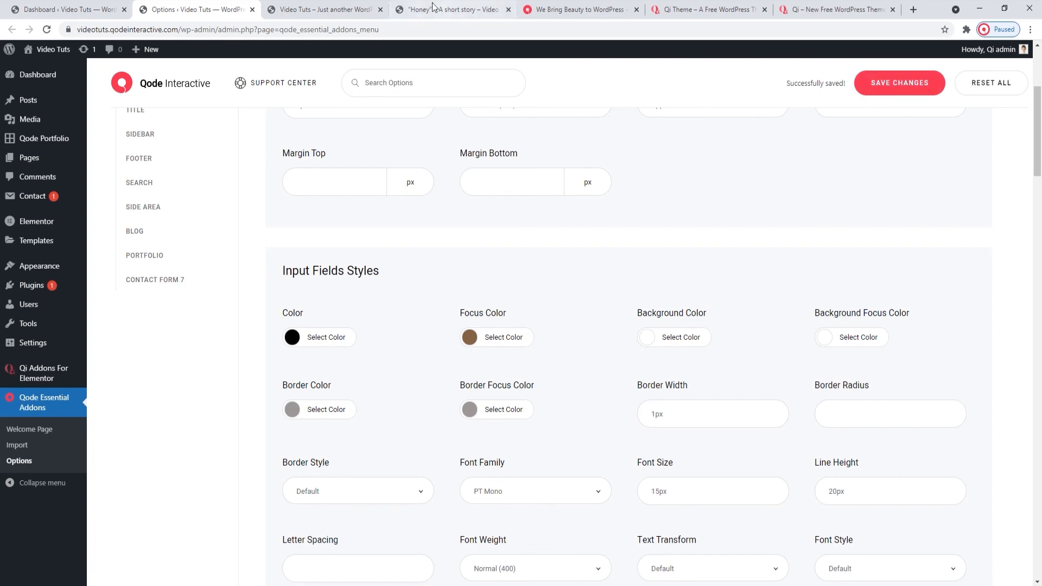
left_click(326, 9)
left_click(47, 29)
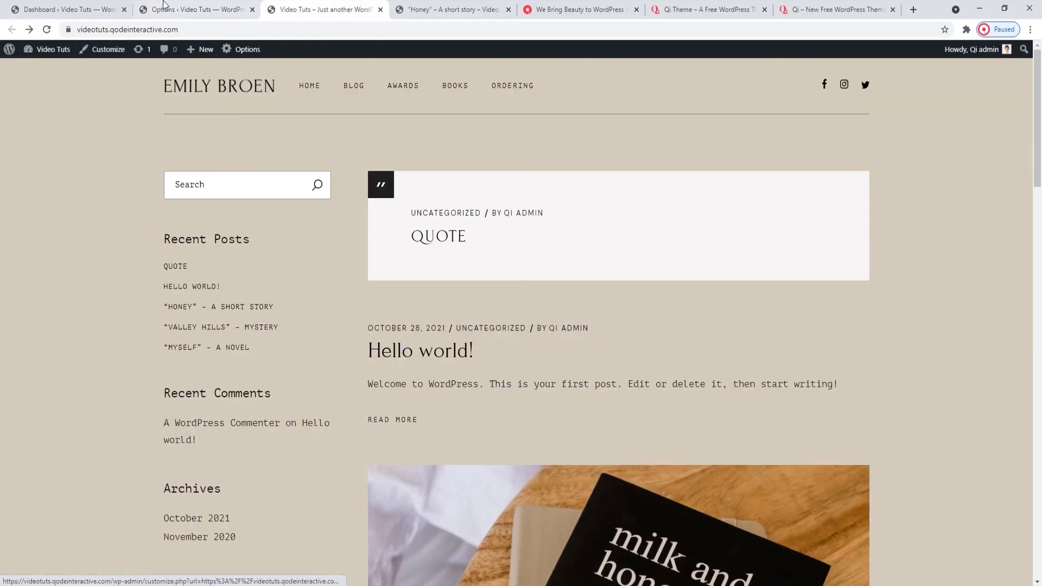
Set the input fields border radius to 20px, save the options and check the search field corners on the reloaded blog list.
left_click(196, 9)
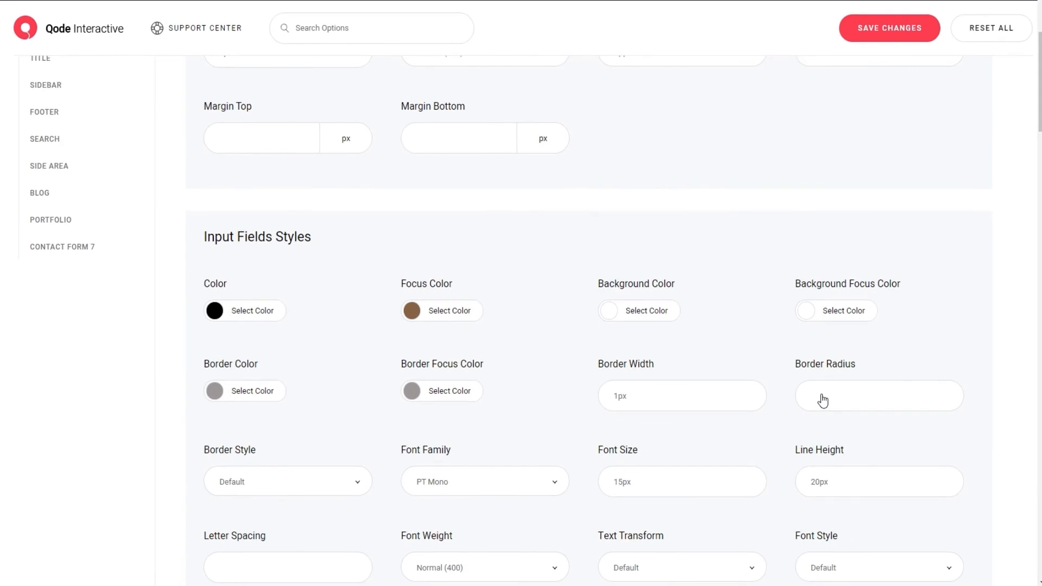
left_click(822, 400)
type("20px")
left_click(890, 28)
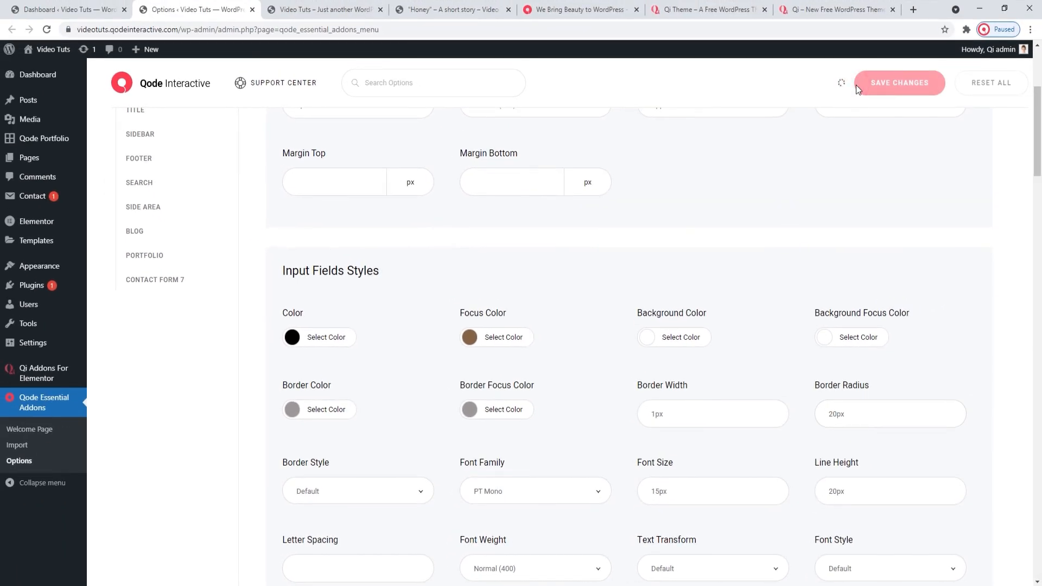
left_click(334, 8)
left_click(47, 31)
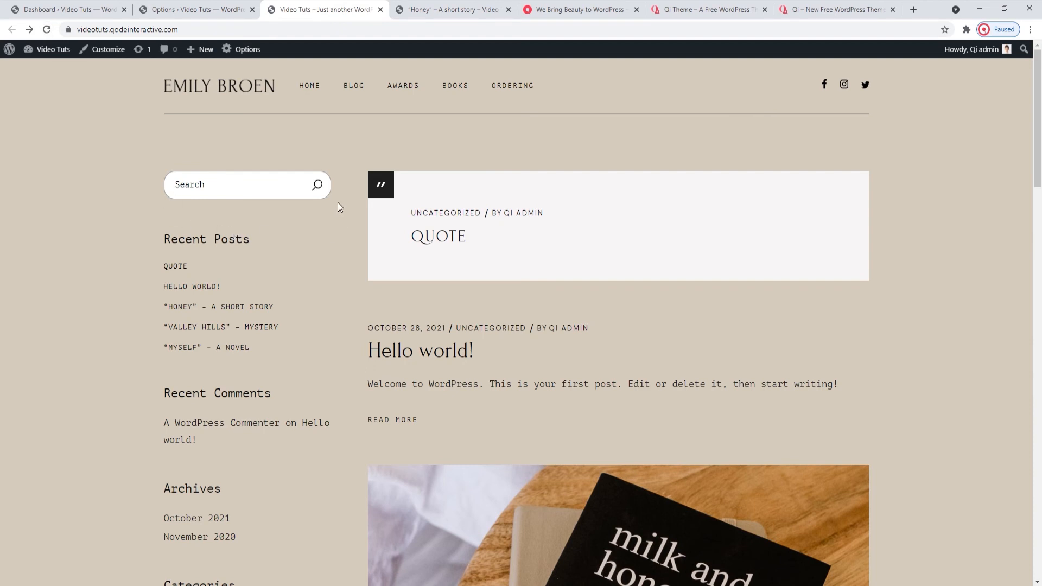
Clear the input fields border radius, save the options and reload the blog list.
left_click(228, 9)
double_click(834, 422)
key("BackSpace")
left_click(862, 89)
left_click(327, 10)
left_click(46, 29)
Set the input fields border style to Dashed with a 3px border width, save the options and check the search field on the reloaded blog list.
left_click(155, 7)
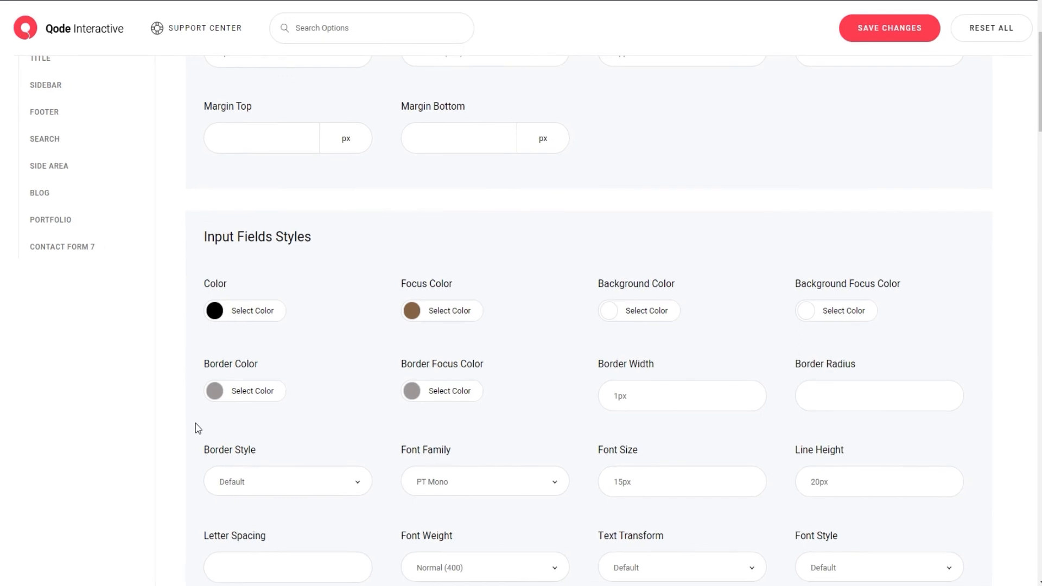
left_click(294, 485)
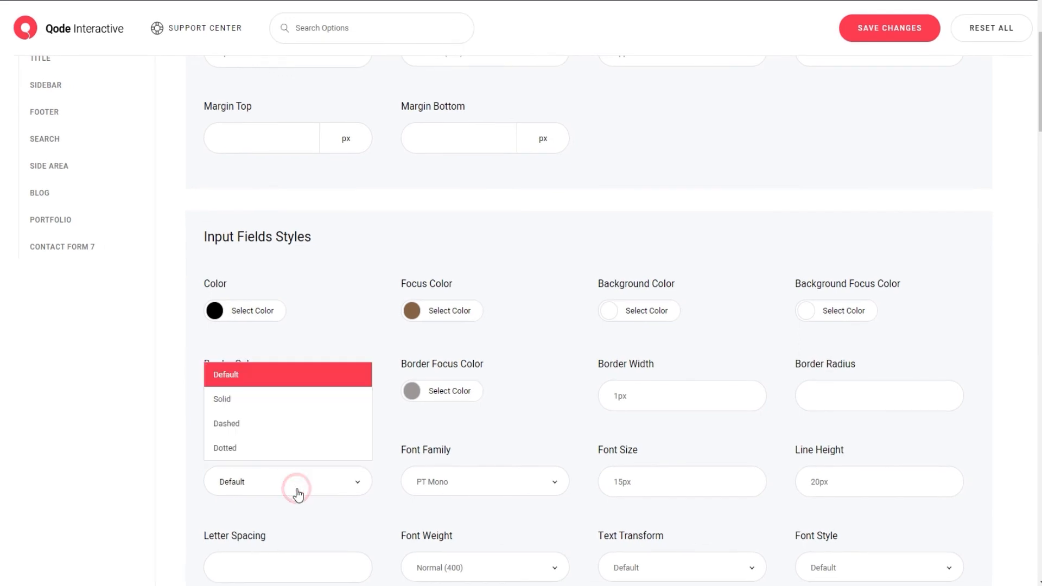
left_click(299, 426)
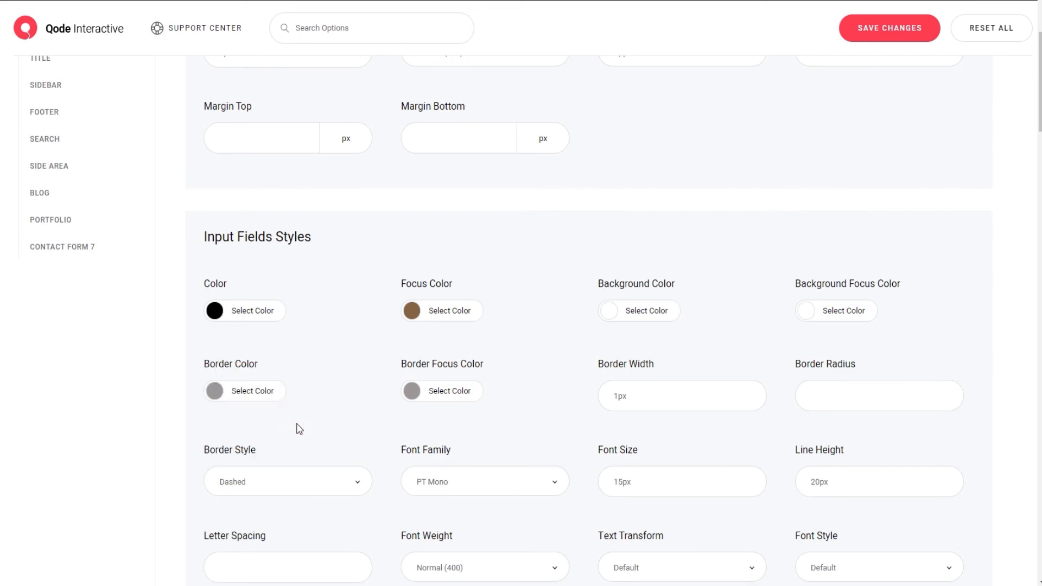
left_click_drag(618, 397, 613, 397)
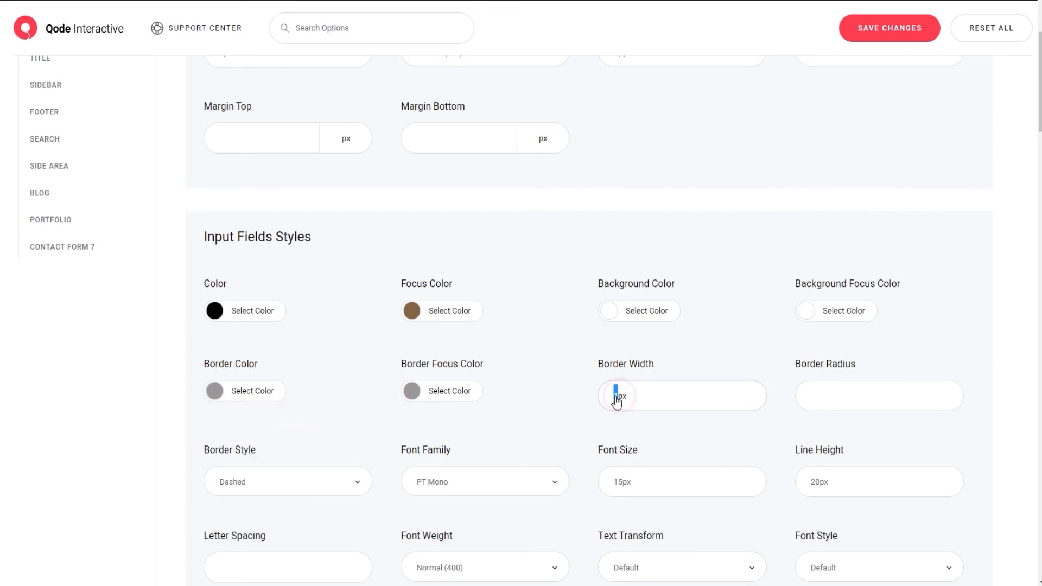
type("3")
left_click(888, 28)
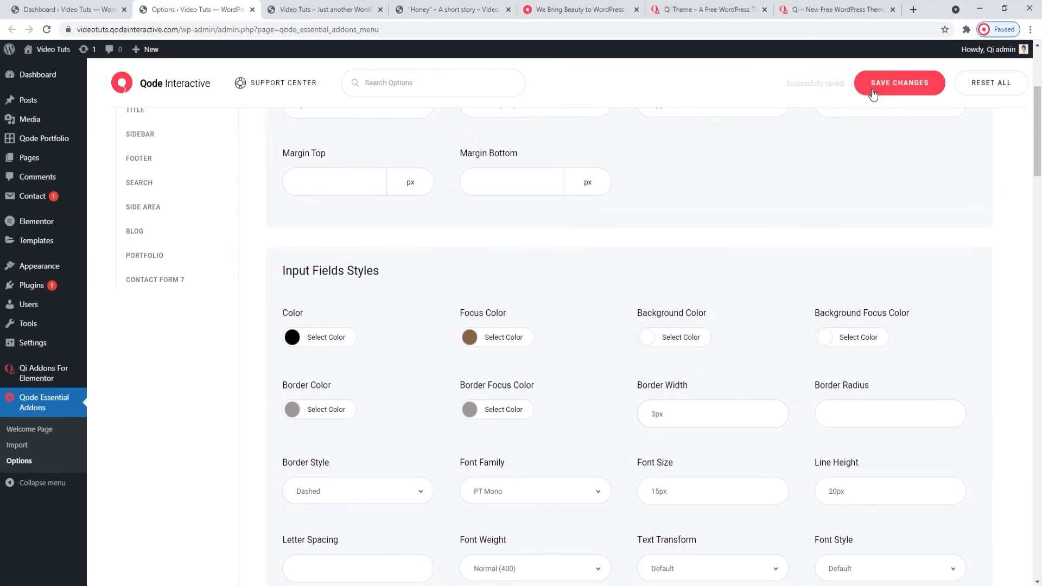
left_click(325, 9)
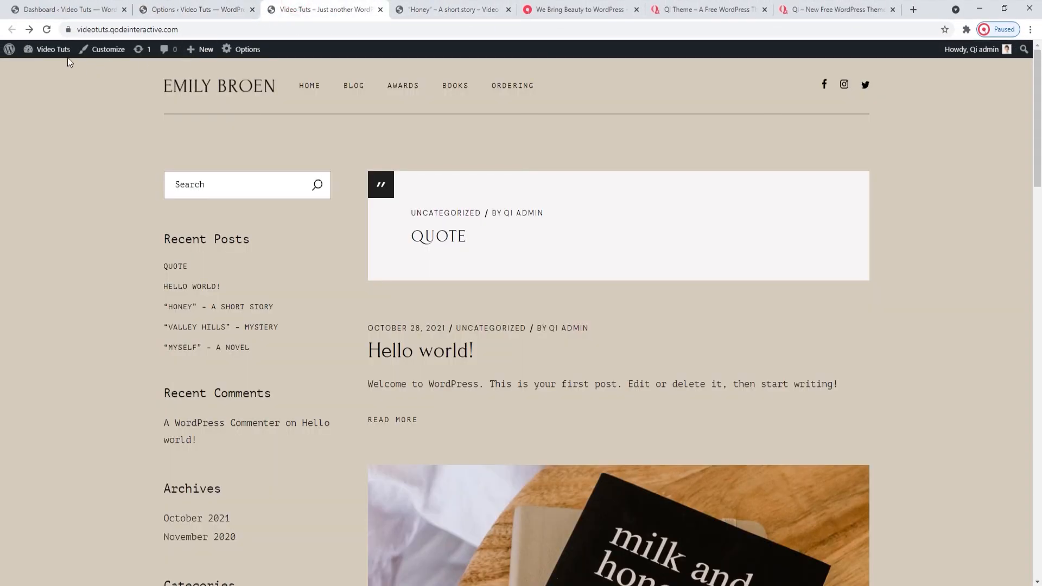
left_click(43, 32)
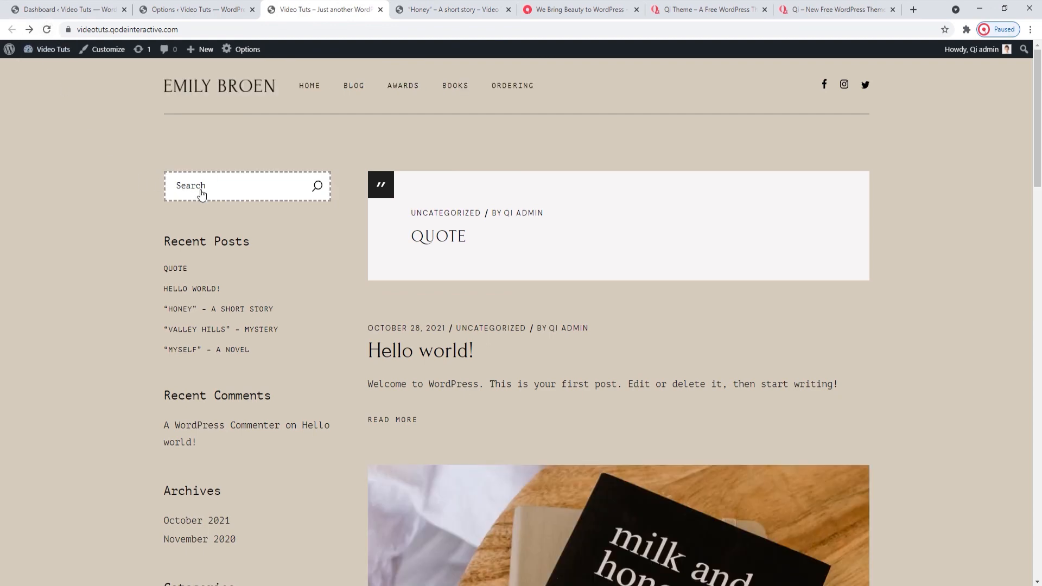
left_click(195, 10)
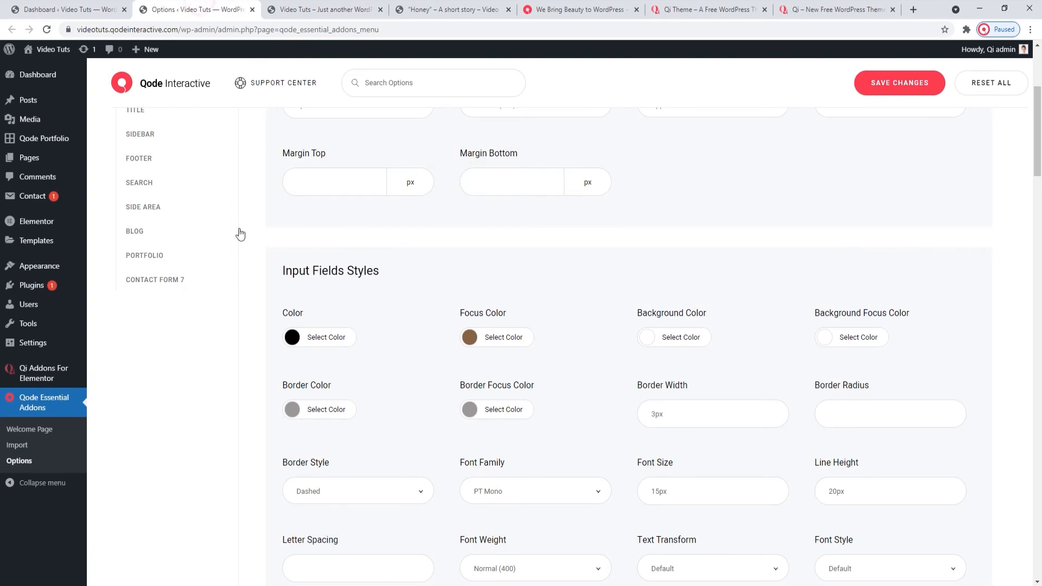
Set the input fields border style to Solid with a 1px border width, save the options and reload the blog list.
left_click(304, 489)
left_click(332, 421)
left_click_drag(656, 416, 651, 416)
type("1")
left_click(884, 83)
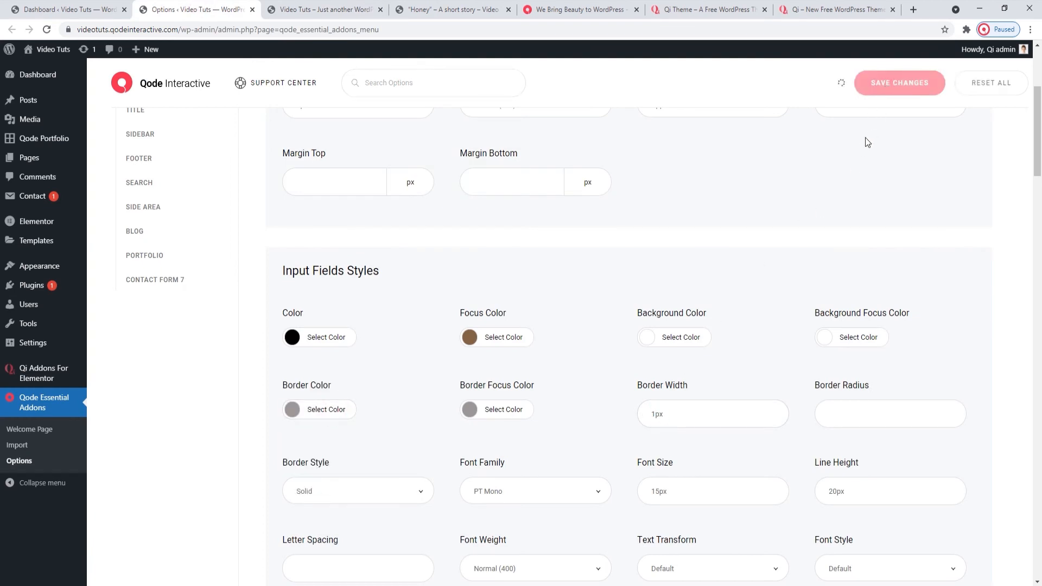
left_click(290, 9)
left_click(45, 31)
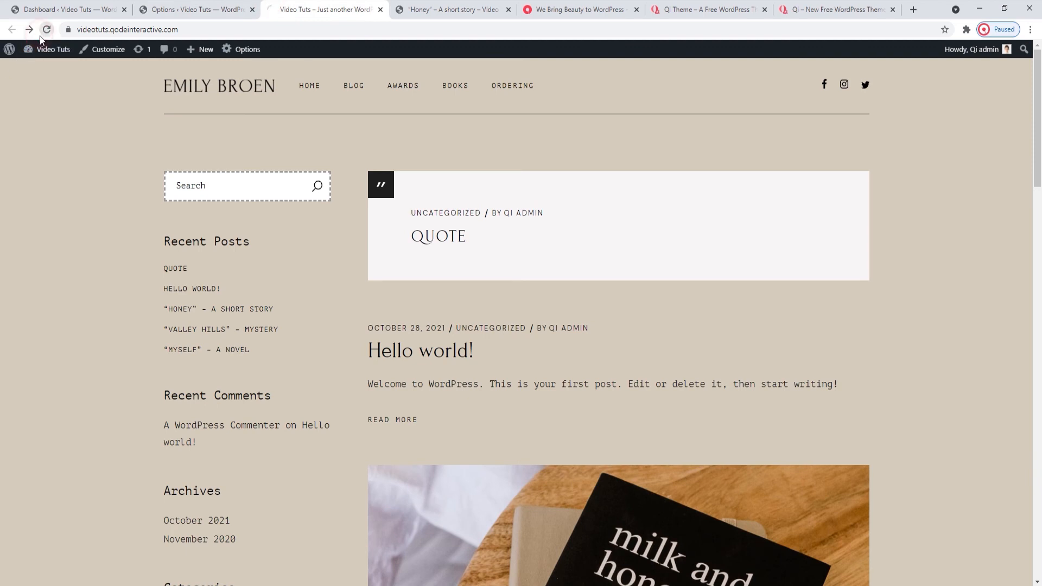
Review the Button Textual Styles options and check the matching Read More link under the Hello world! post on the blog list.
left_click(188, 9)
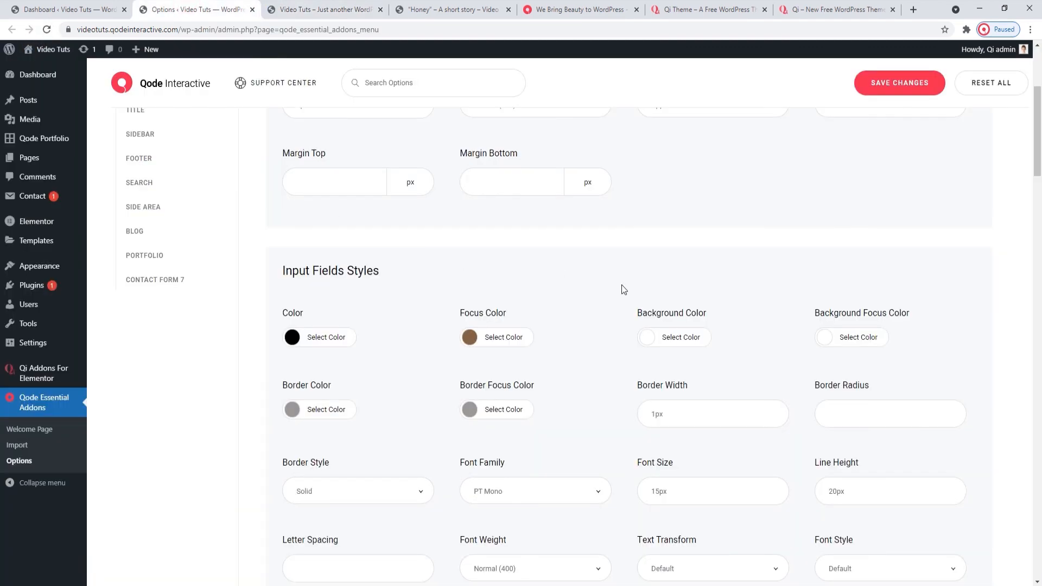
left_click_drag(1039, 157, 1032, 347)
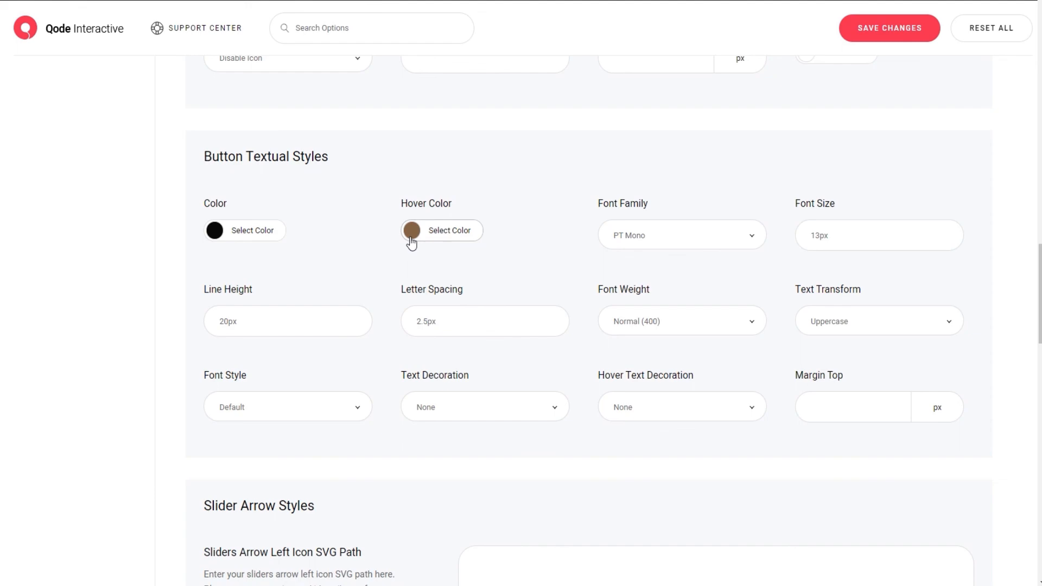
left_click(358, 6)
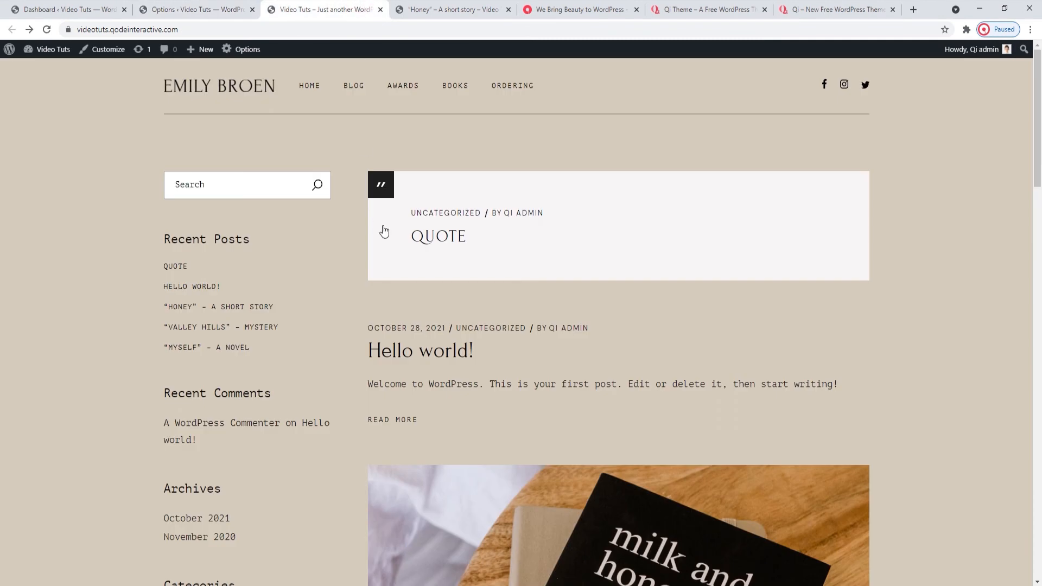
scroll(383, 230, "down", 2)
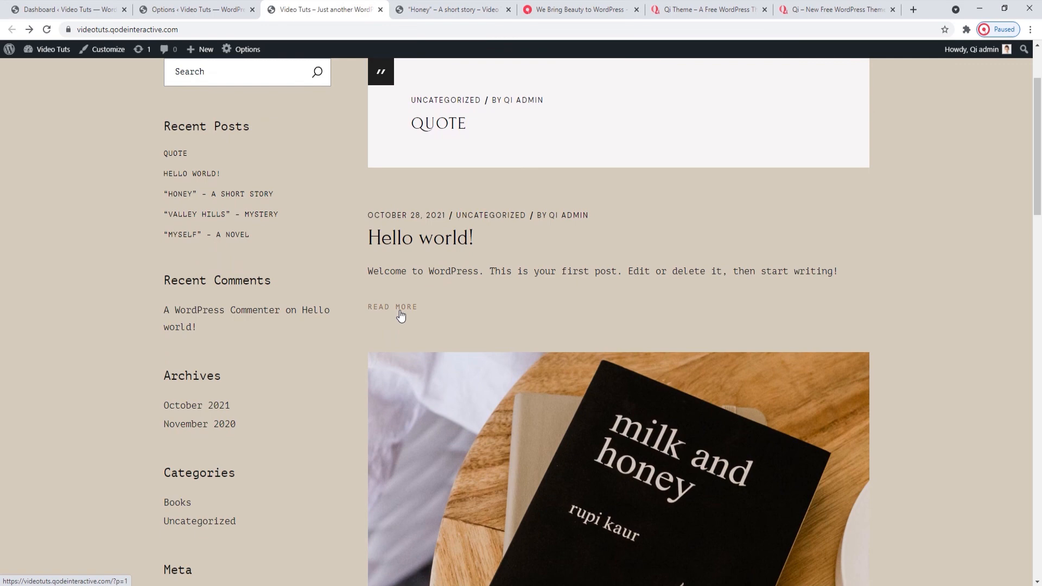
Cut the textual button color code, choose the orange swatch instead, save the options and check the Read More link on the reloaded blog list.
left_click(225, 5)
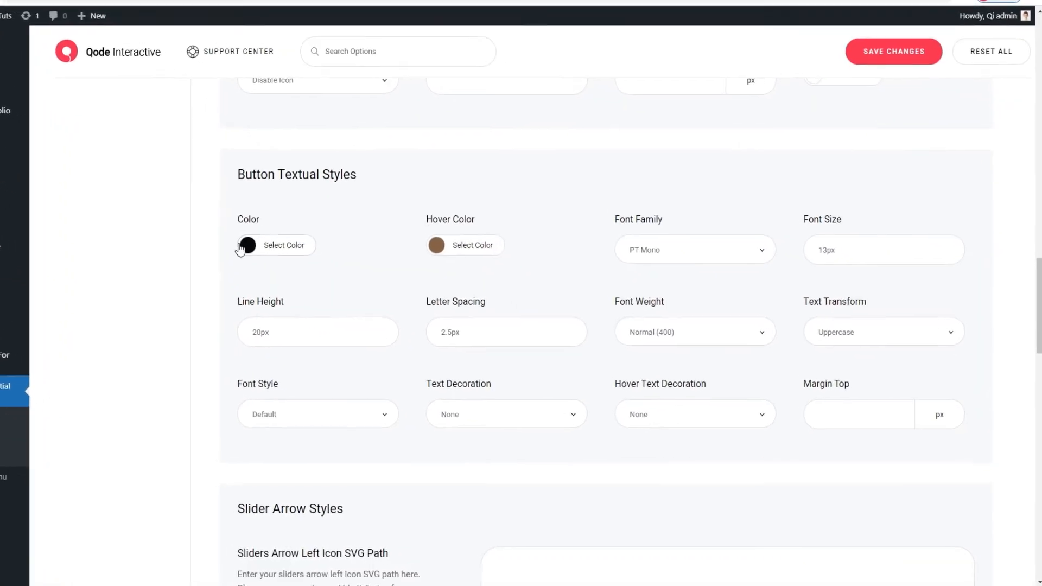
left_click(285, 267)
triple_click(239, 254)
right_click(269, 256)
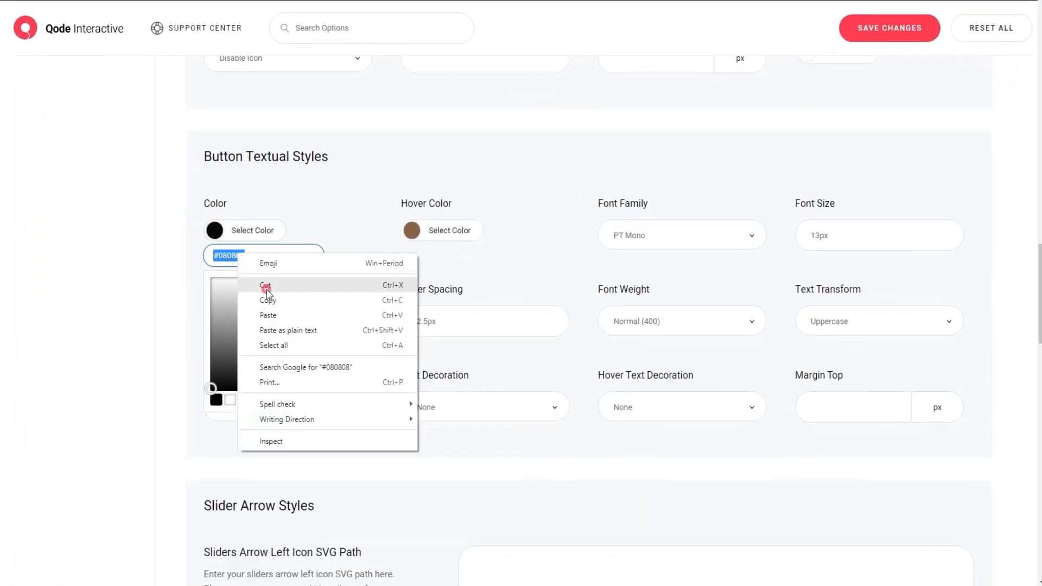
left_click(267, 287)
left_click(258, 400)
left_click(899, 25)
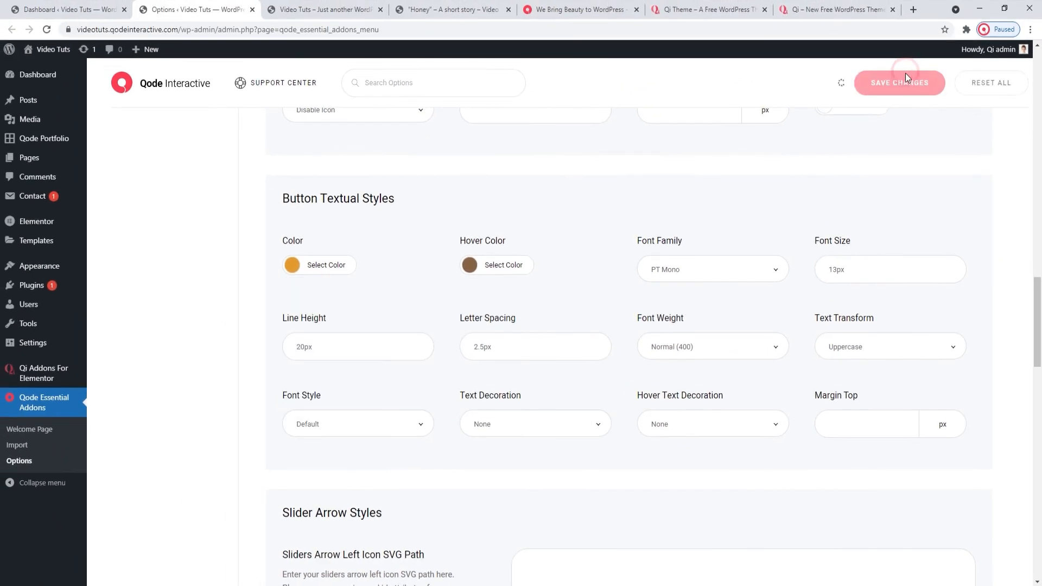
left_click(304, 9)
left_click(47, 31)
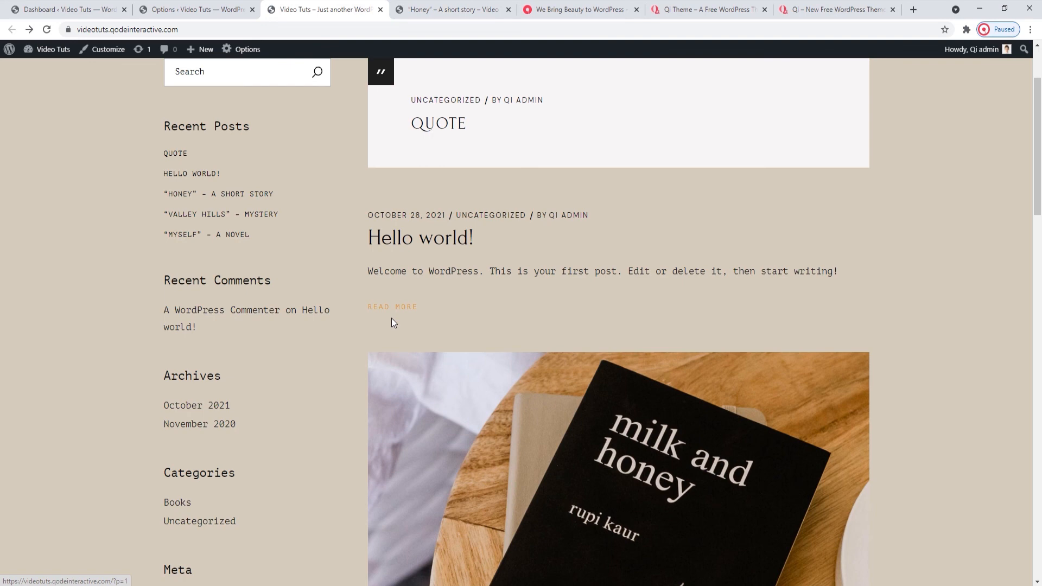
Restore the textual button color to #080808, save the options and check the Read More link on the blog list.
left_click(237, 9)
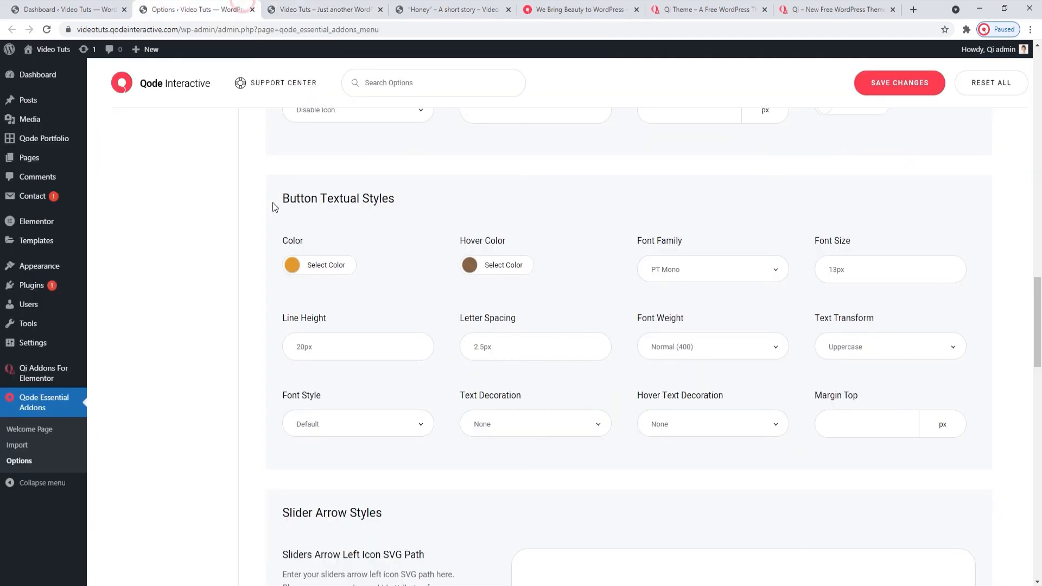
left_click(289, 264)
triple_click(309, 289)
right_click(309, 289)
left_click(336, 344)
left_click(298, 265)
left_click(905, 76)
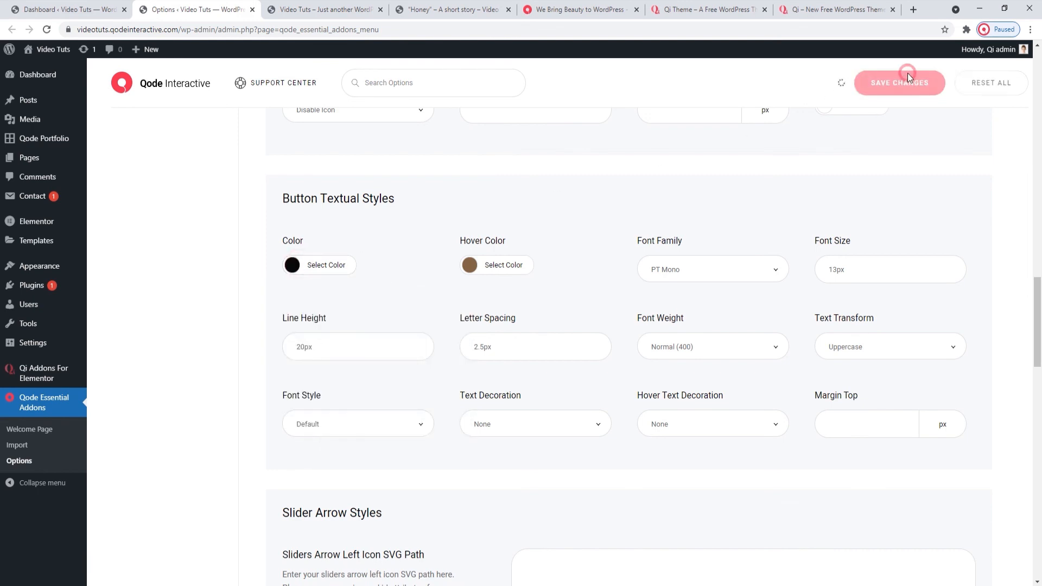
left_click(387, 4)
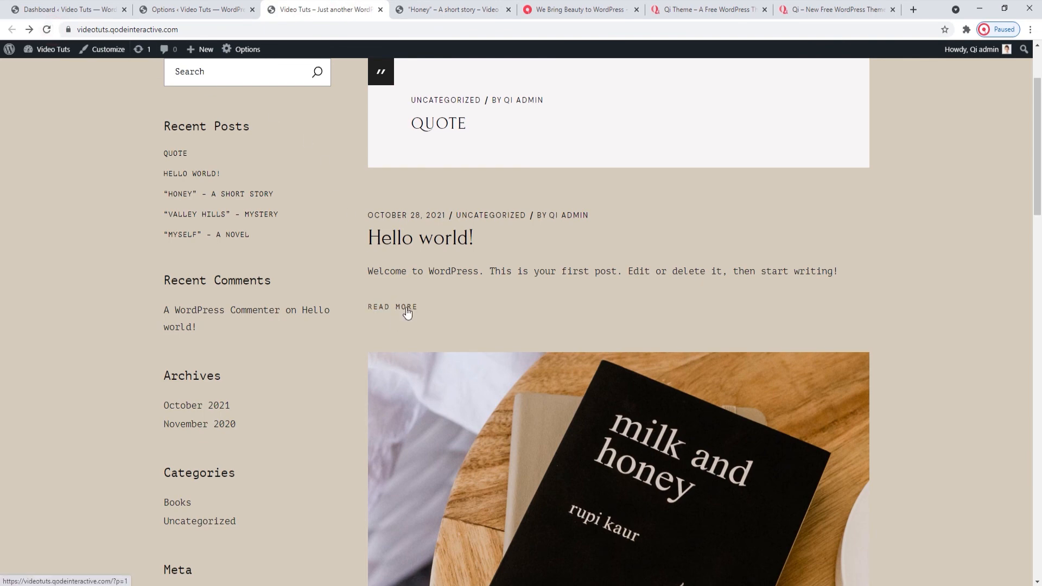
Cut the textual button hover color code, choose red #dd3333 instead, save the options and check the Read More hover on the reloaded blog list.
left_click(230, 6)
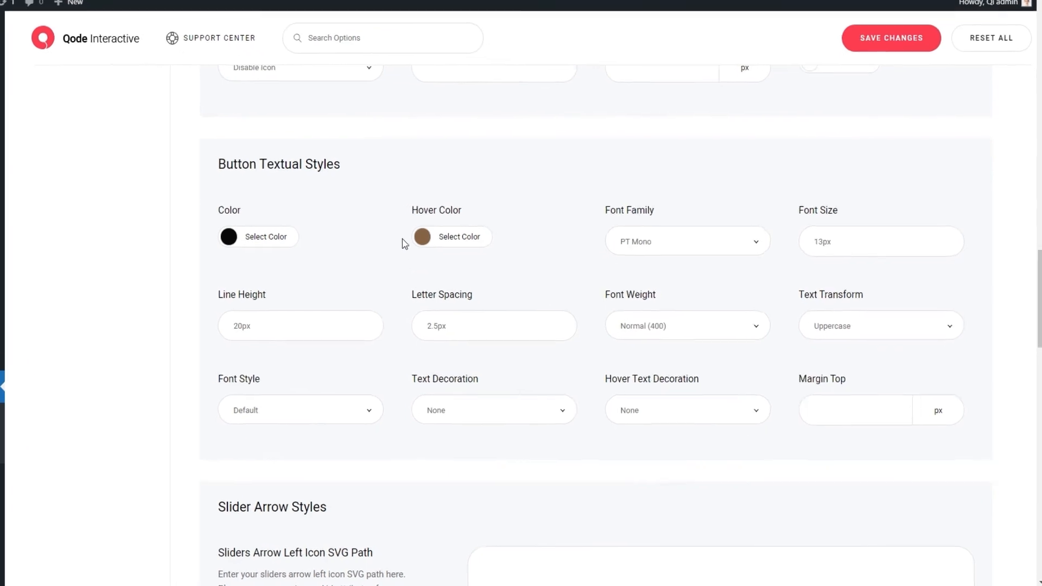
left_click(468, 265)
triple_click(478, 286)
right_click(478, 286)
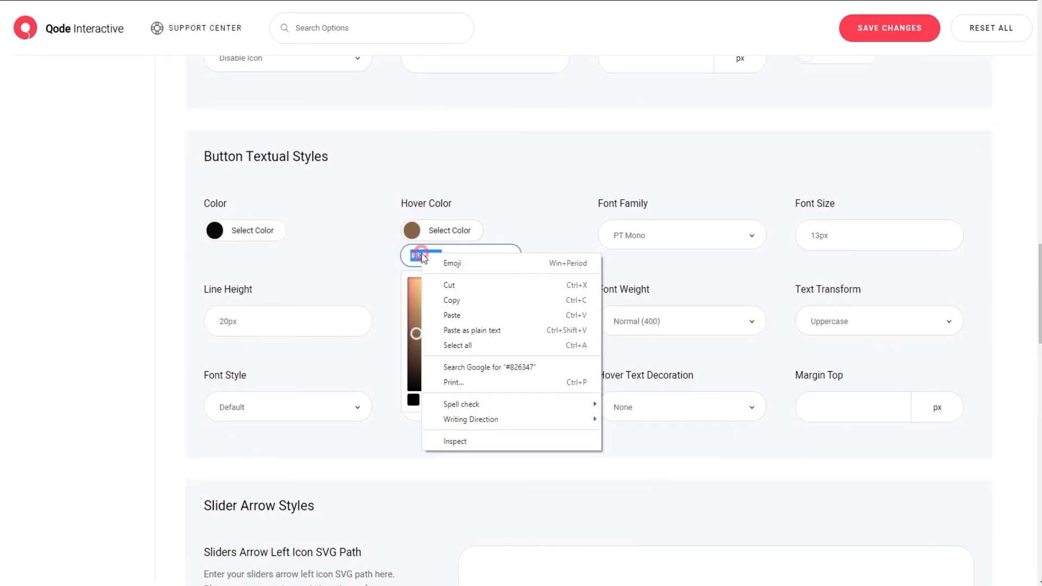
left_click(454, 286)
left_click(441, 400)
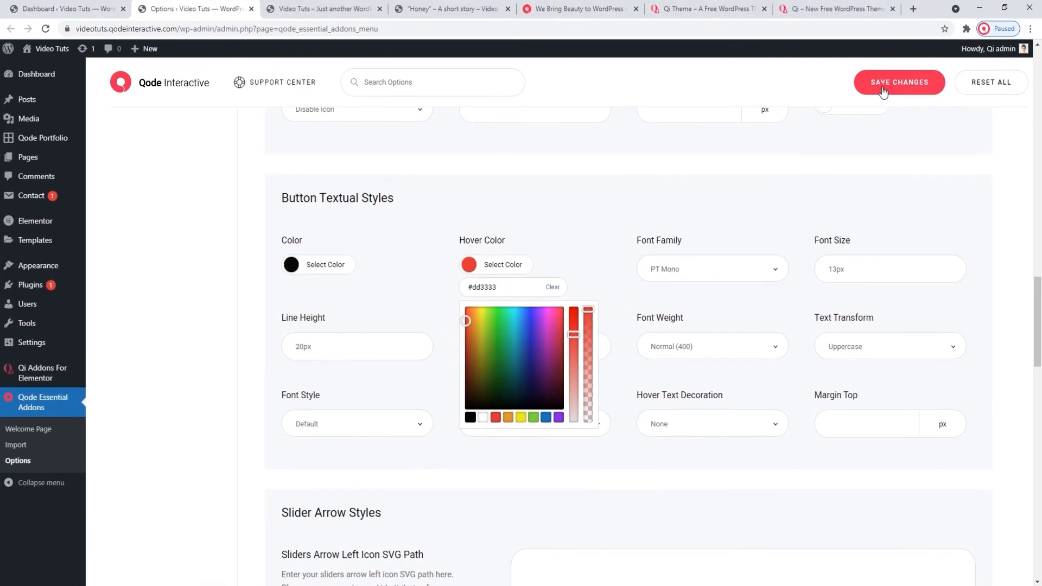
left_click(880, 57)
left_click(314, 5)
left_click(46, 29)
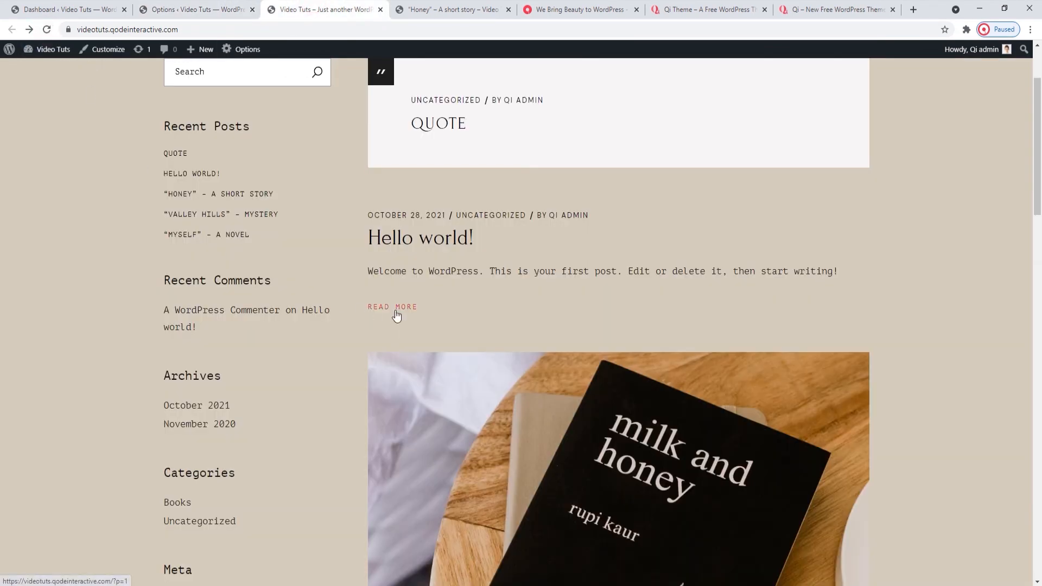
Restore the textual button hover color to #826347, save the options and reload the blog list.
left_click(239, 8)
left_click(470, 264)
double_click(483, 285)
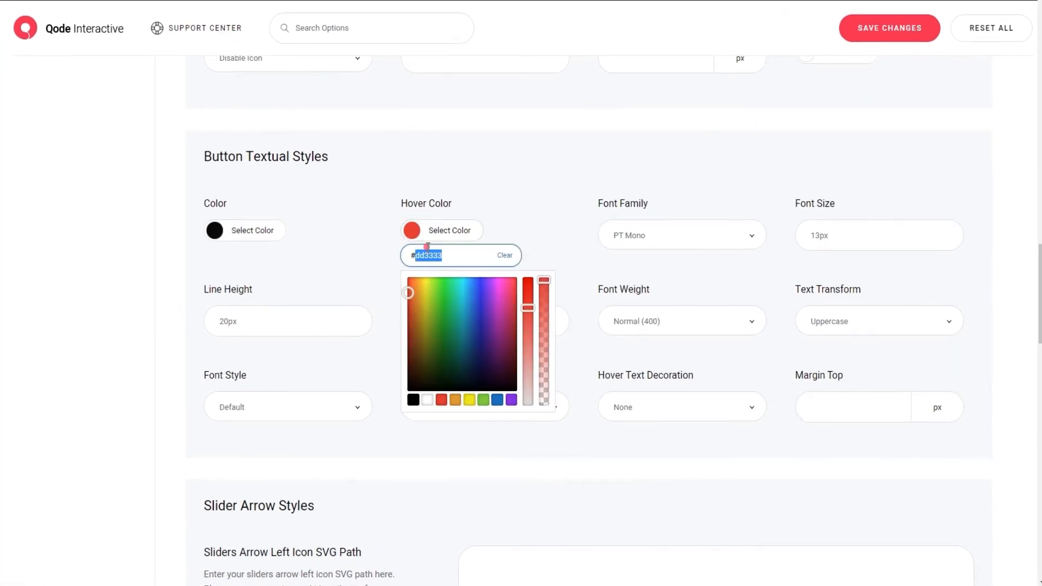
right_click(427, 247)
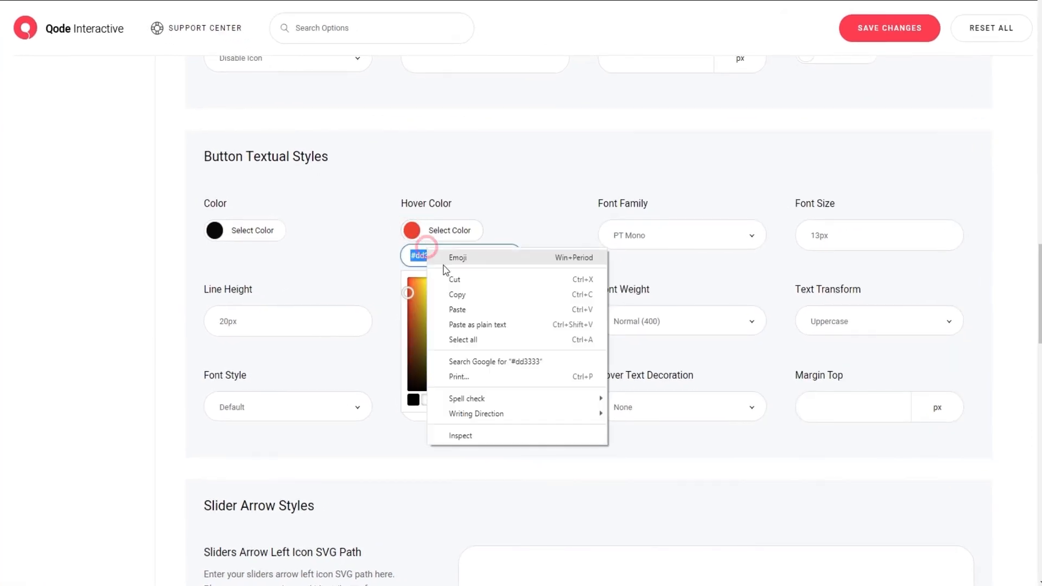
left_click(449, 307)
left_click(415, 231)
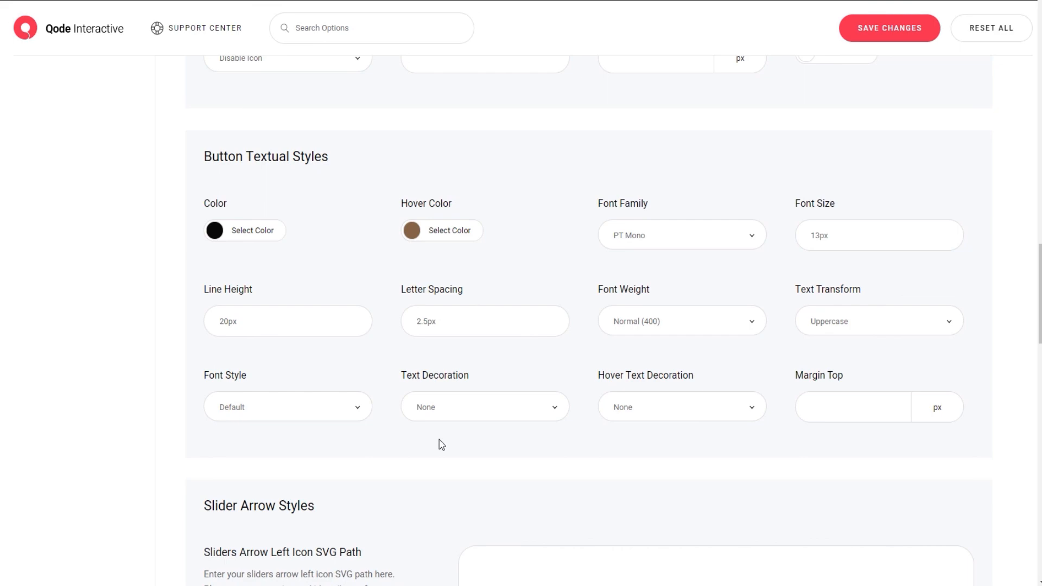
left_click(896, 27)
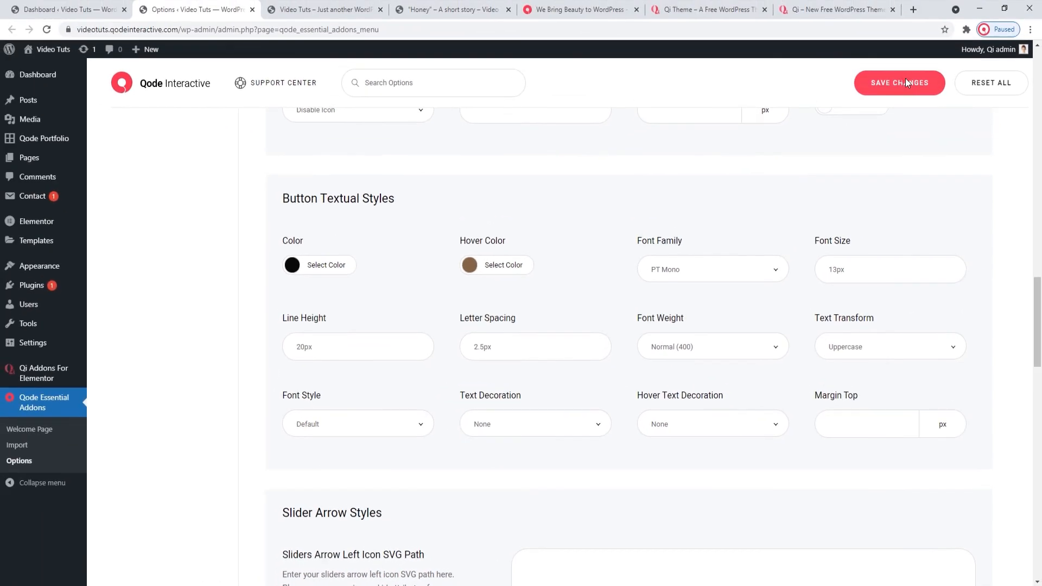
left_click(364, 10)
left_click(47, 29)
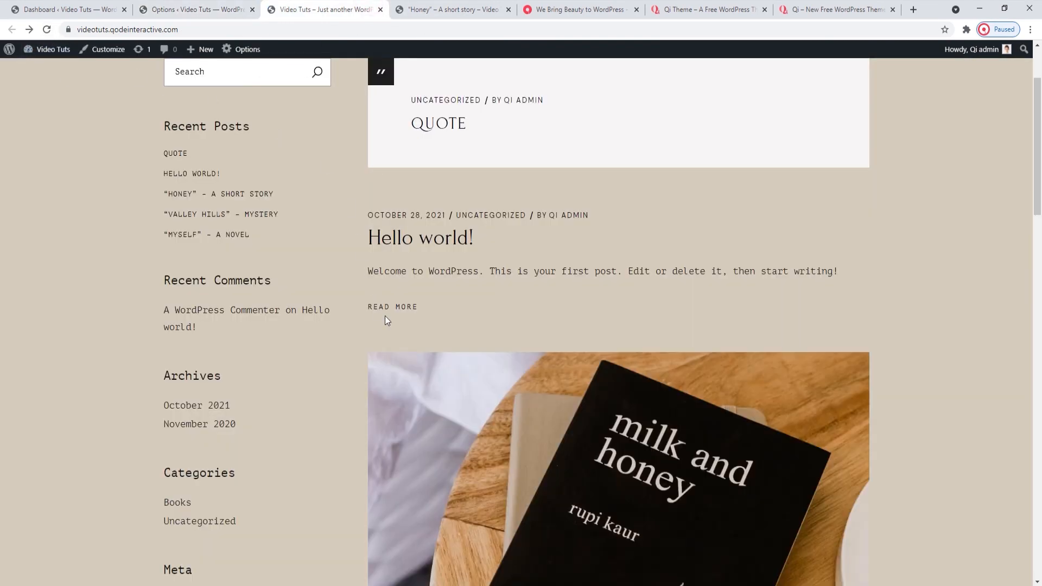
Look through the Slider Arrow Styles and Pagination Arrow Styles options, including their SVG path and icon style fields.
left_click(195, 9)
scroll(565, 308, "down", 1)
scroll(570, 306, "down", 1)
scroll(572, 308, "down", 5)
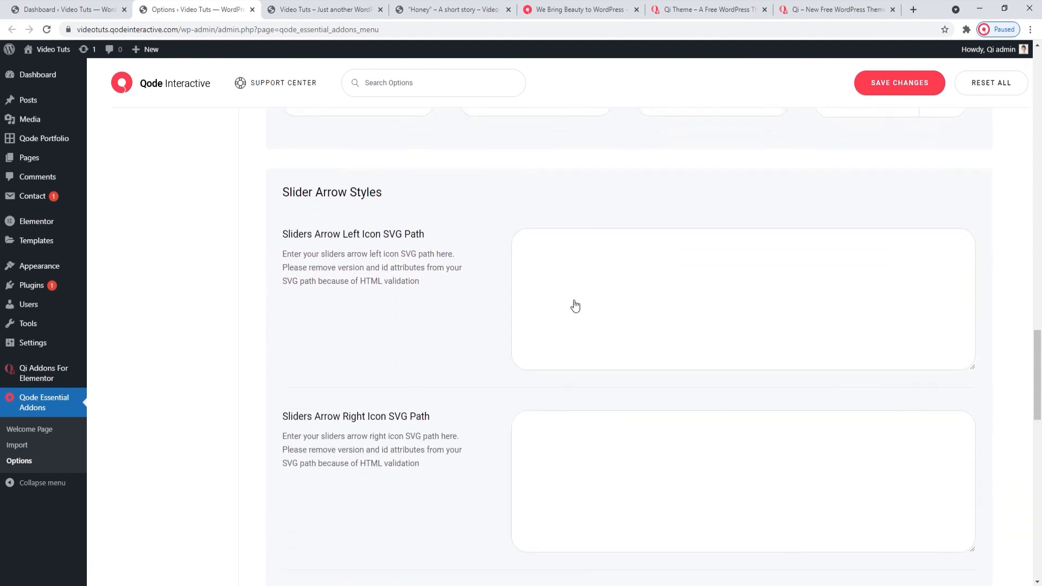
scroll(576, 304, "down", 3)
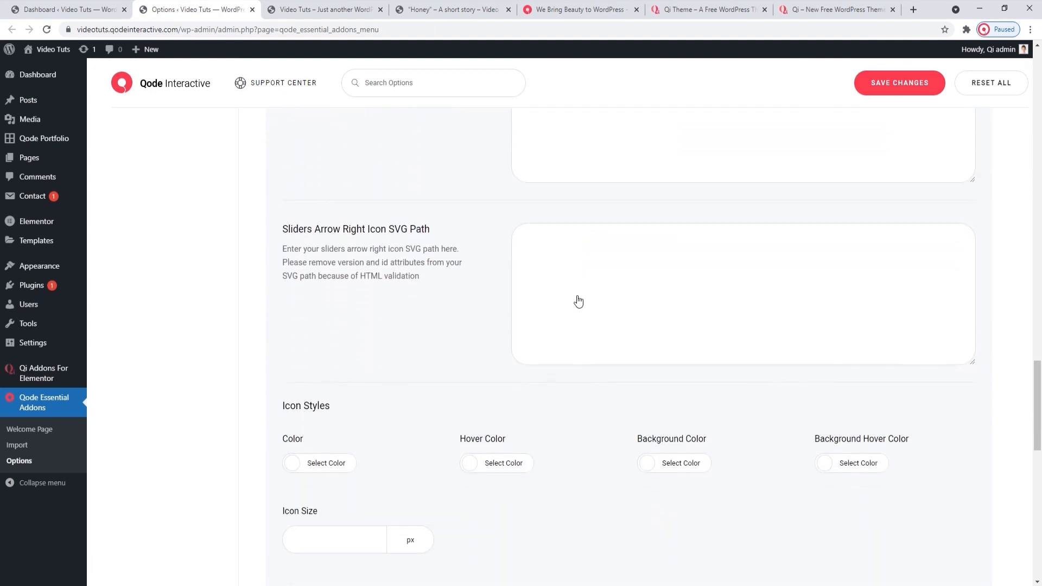
scroll(578, 302, "down", 1)
scroll(579, 300, "down", 3)
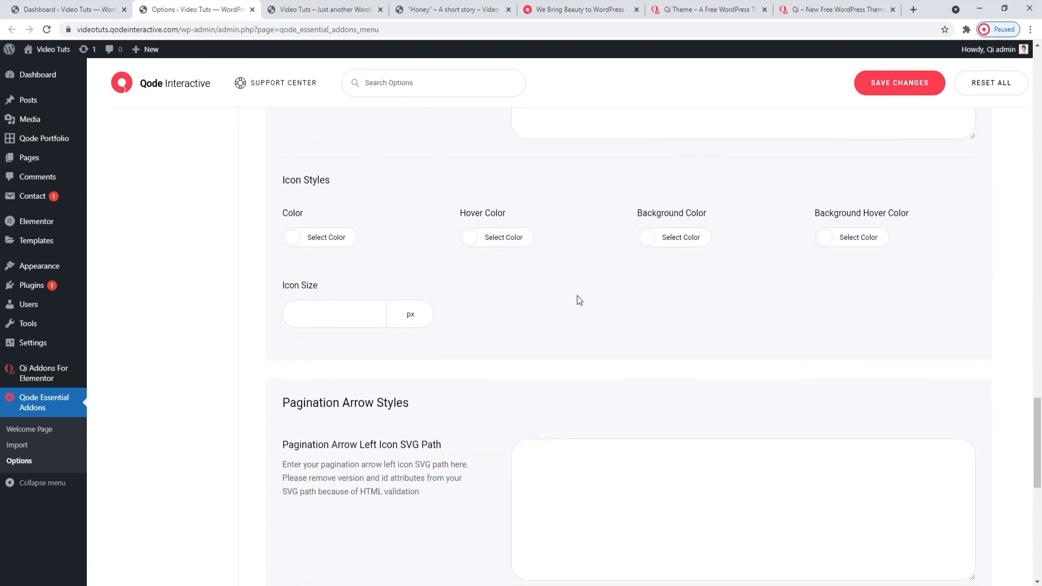
scroll(579, 300, "down", 4)
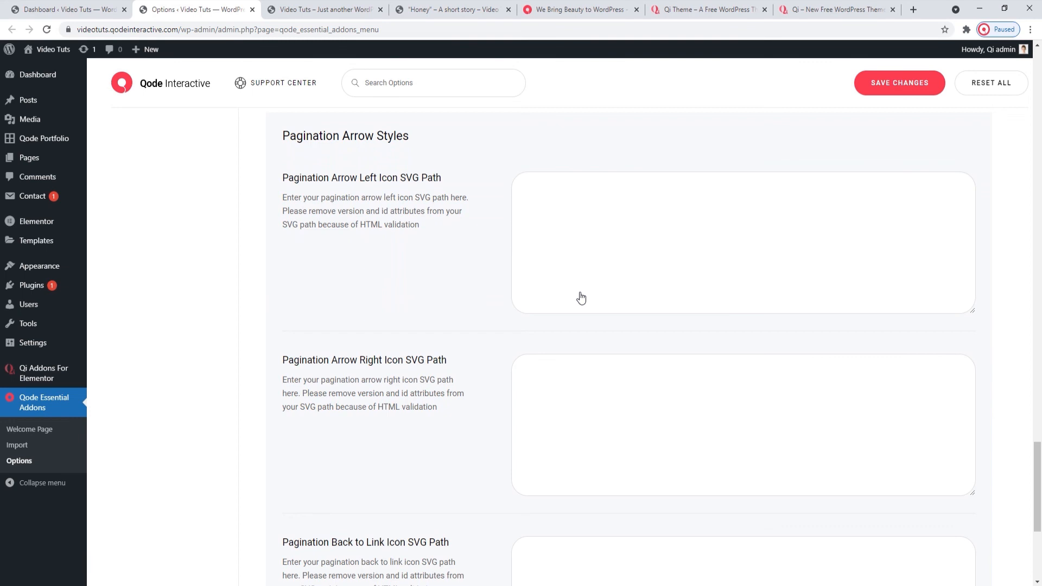
scroll(580, 298, "down", 5)
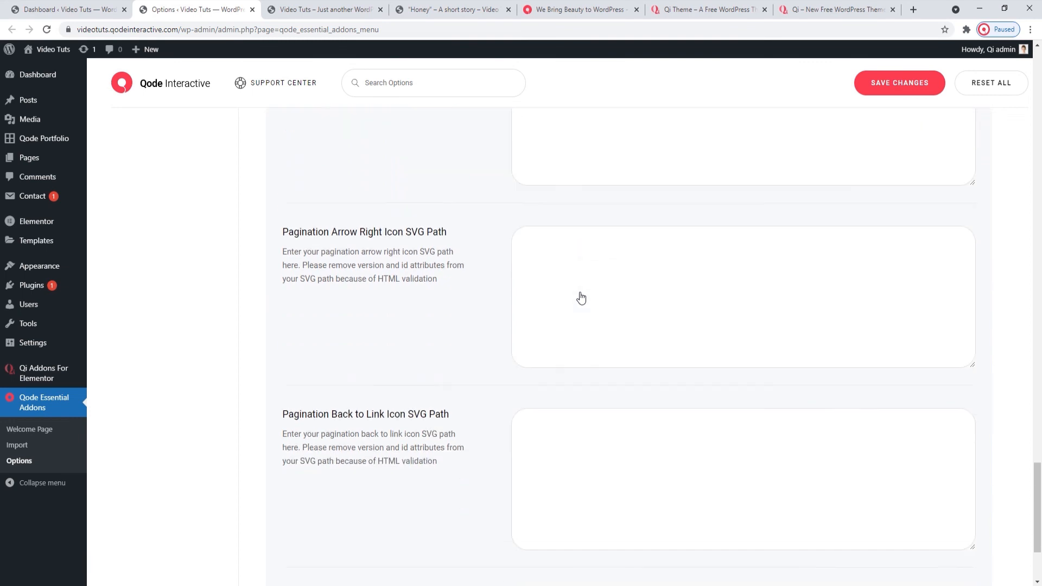
left_click_drag(1037, 529, 1038, 72)
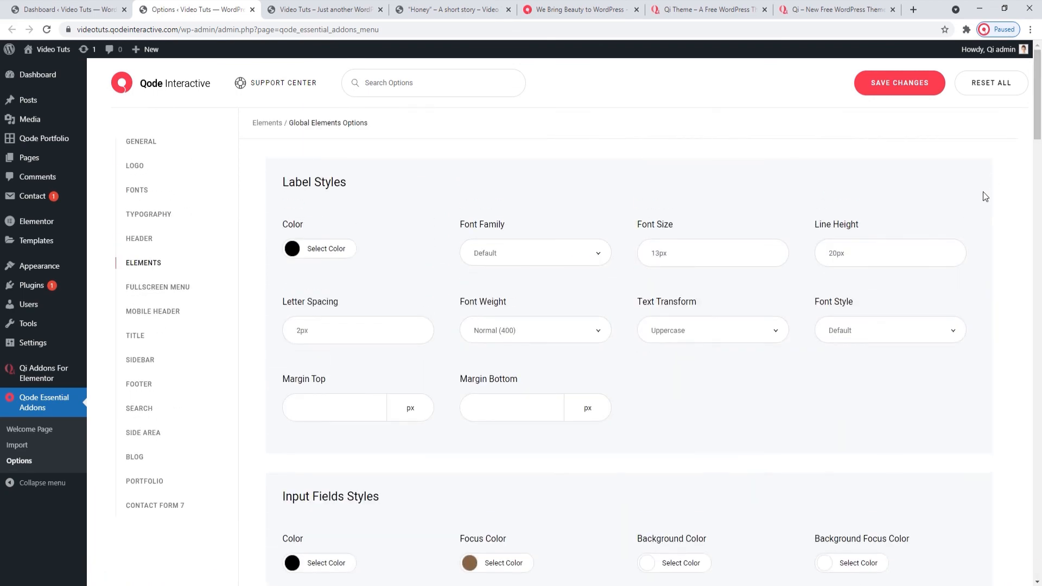